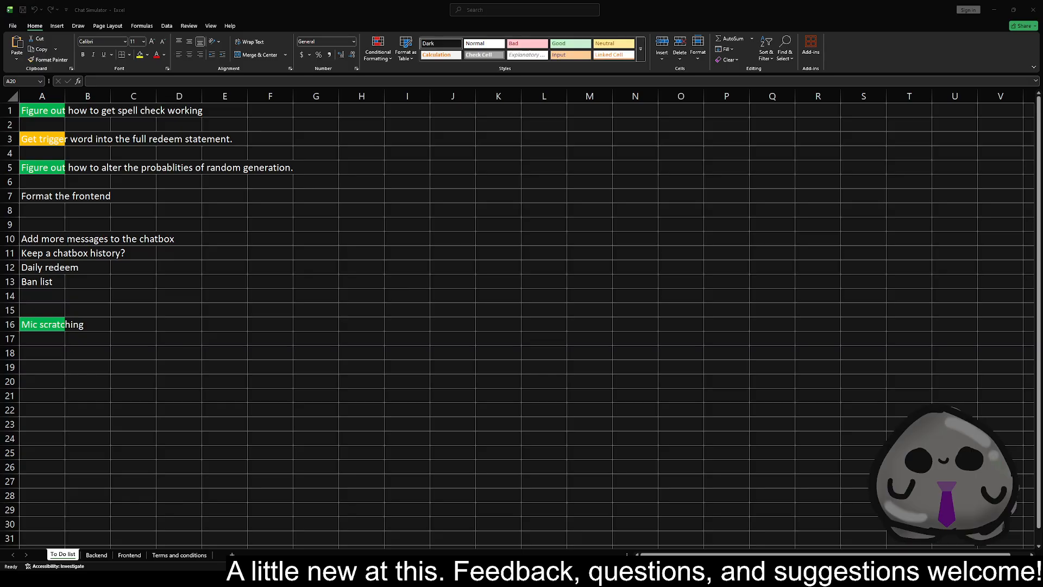
On the Backend sheet, insert a table column between Trigger and Column3 and enter 1 in its first data row
{"action": "left_click", "coordinate": [96, 555]}
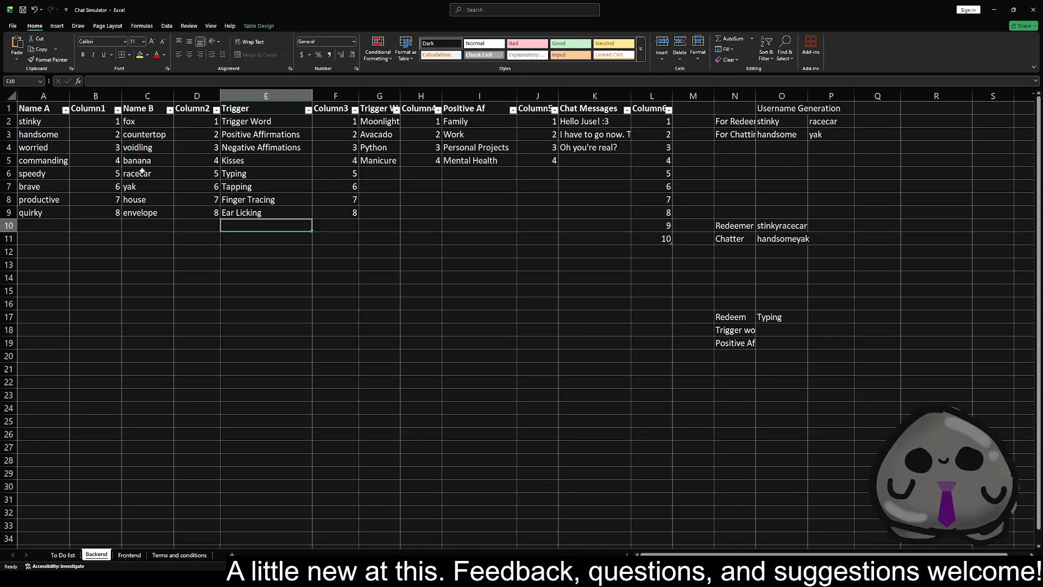
{"action": "left_click", "coordinate": [336, 94]}
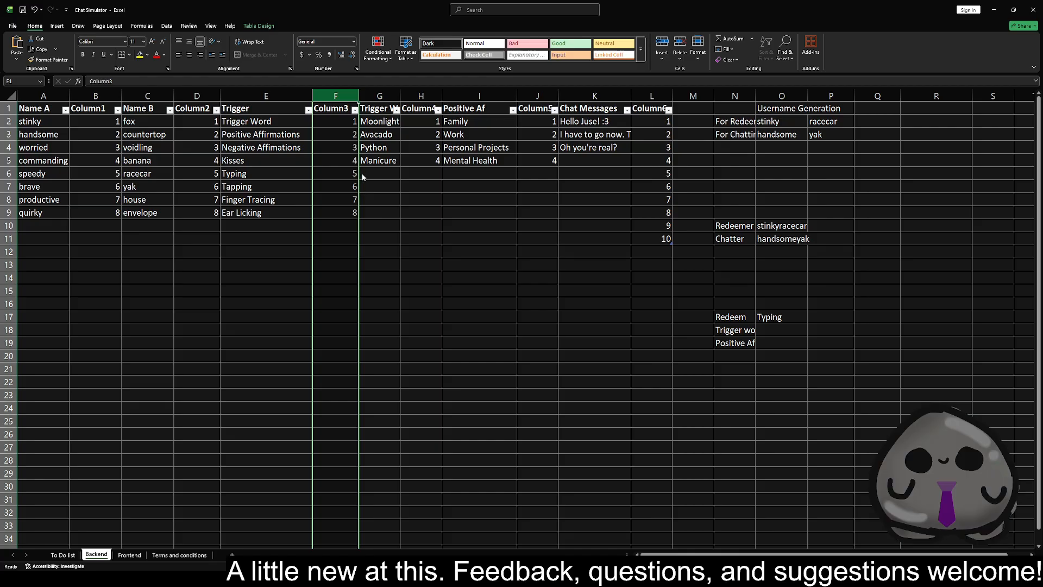
{"action": "key", "text": "ctrl+shift+equal"}
{"action": "left_click", "coordinate": [341, 122]}
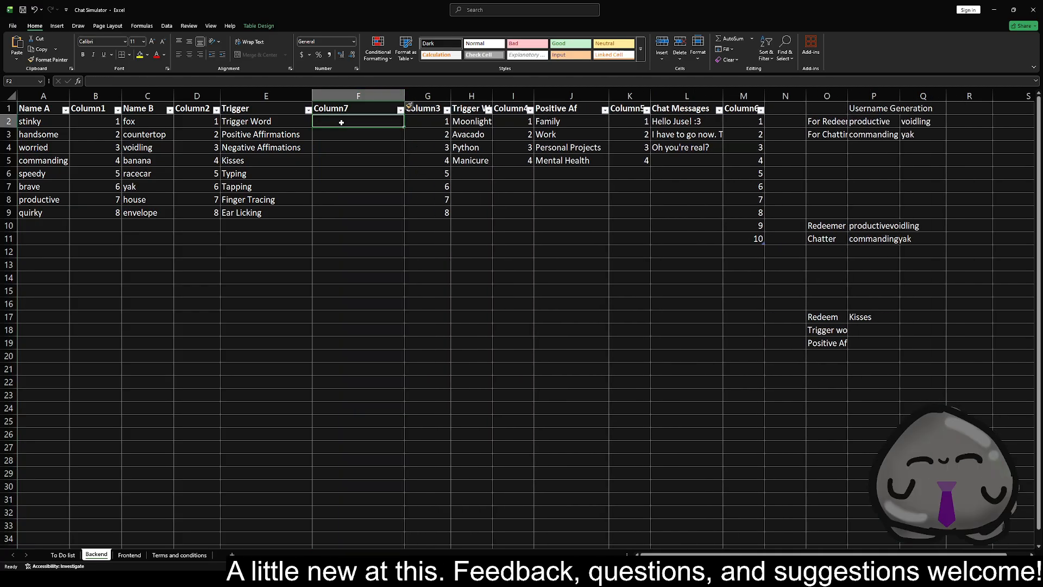
{"action": "type", "text": "1"}
{"action": "key", "text": "Return"}
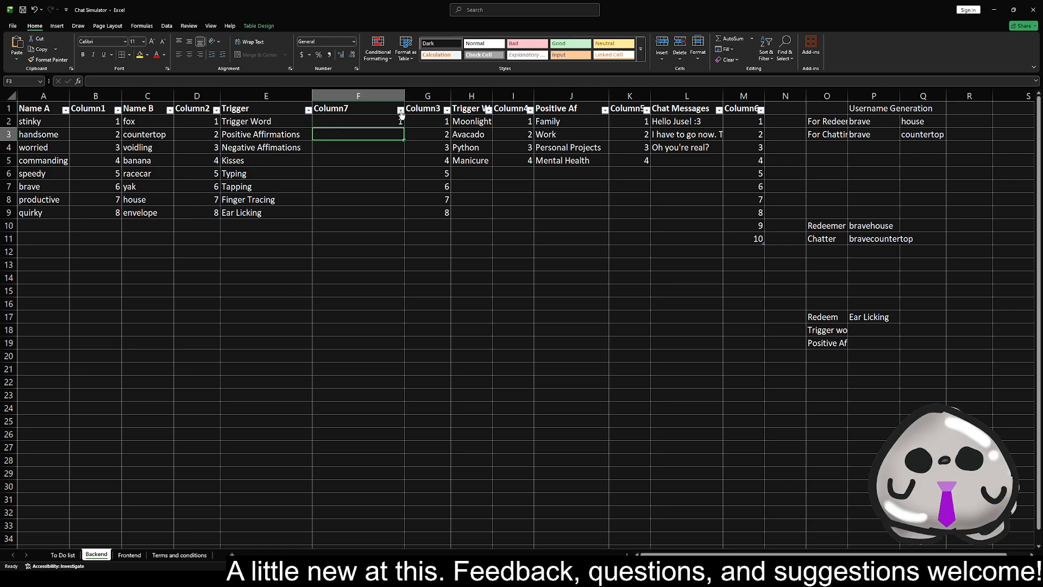
Rename the header of the new column beside Trigger as Trigger Weight
{"action": "left_click", "coordinate": [342, 108]}
{"action": "double_click", "coordinate": [342, 108]}
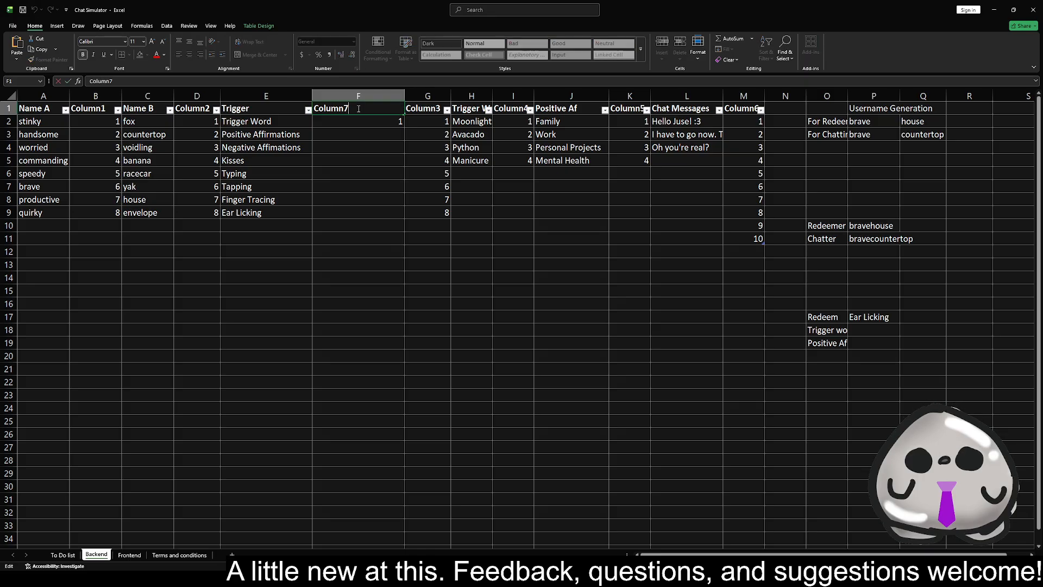
{"action": "type", "text": "Tri"}
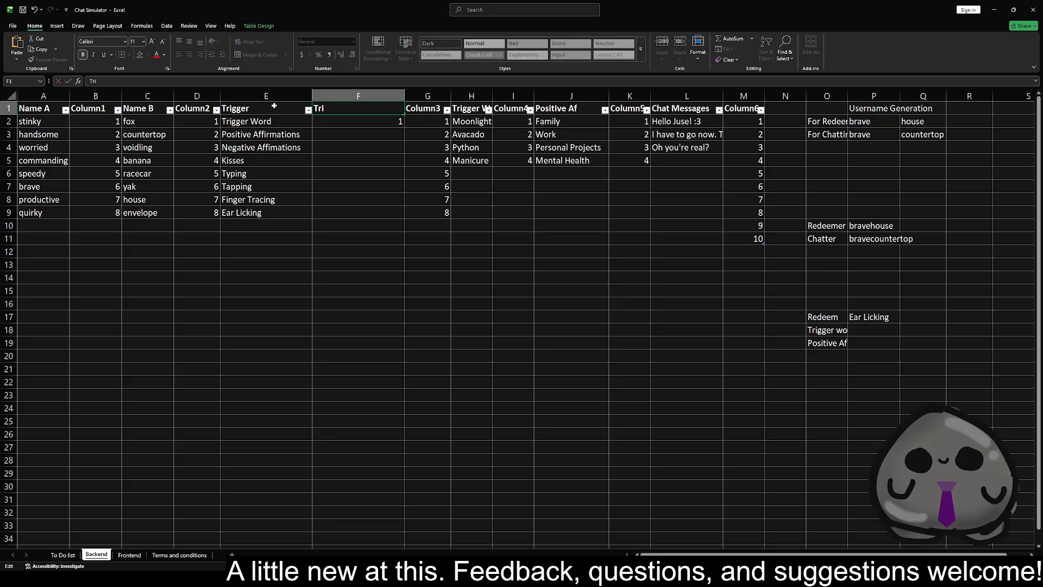
{"action": "type", "text": "gger Weight"}
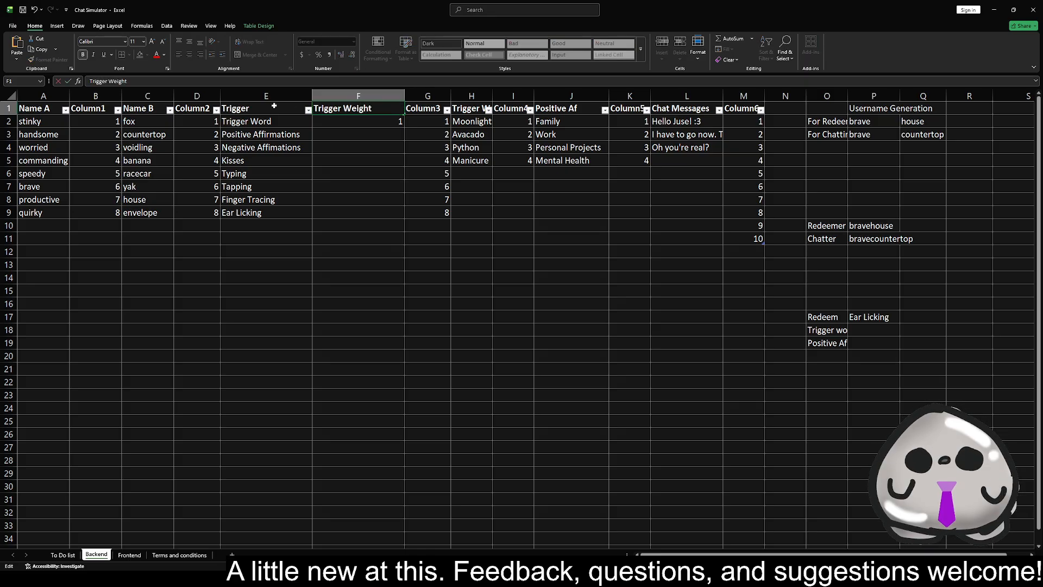
{"action": "key", "text": "Return"}
Set the Trigger Weight to 10 for all eight triggers, F2 through F9
{"action": "type", "text": "10"}
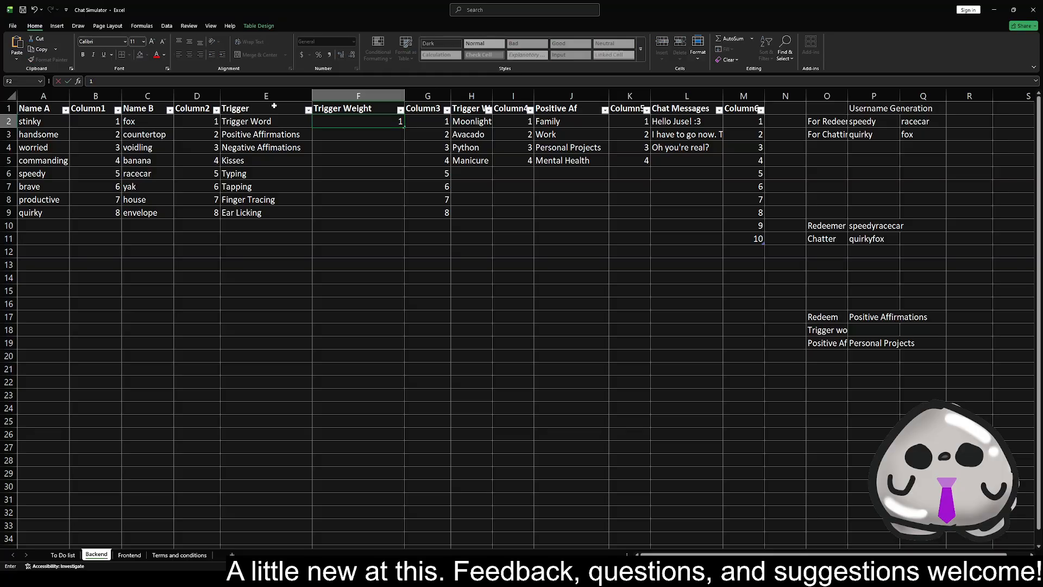
{"action": "key", "text": "Return"}
{"action": "key", "text": "Up"}
{"action": "key", "text": "ctrl+c"}
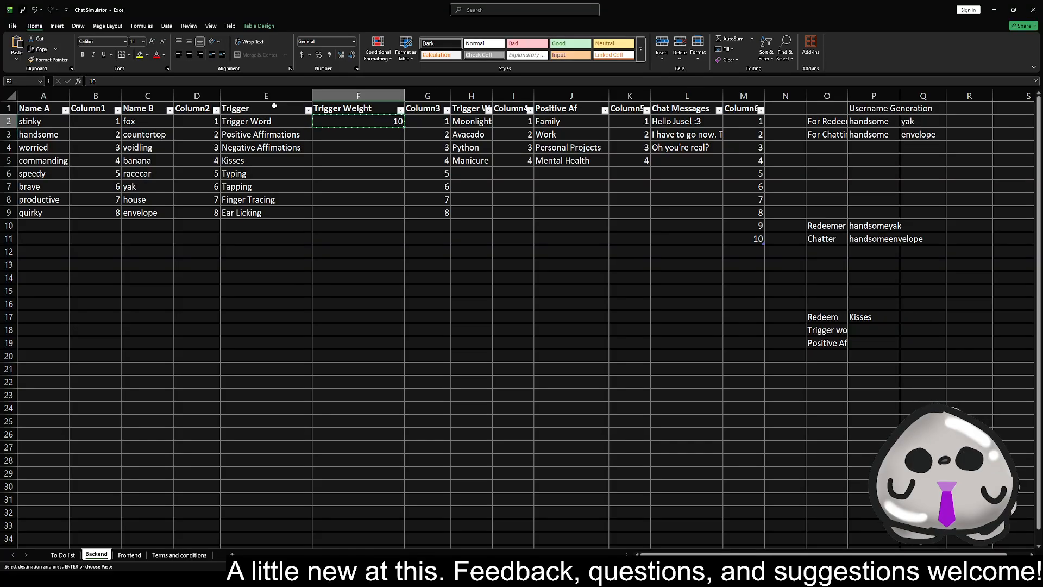
{"action": "key", "text": "Down"}
{"action": "key", "text": "shift+Down"}
{"action": "key", "text": "shift+Down"}
{"action": "key", "text": "shift+Down"}
{"action": "key", "text": "shift+Down"}
{"action": "key", "text": "shift+Down"}
{"action": "key", "text": "shift+Down"}
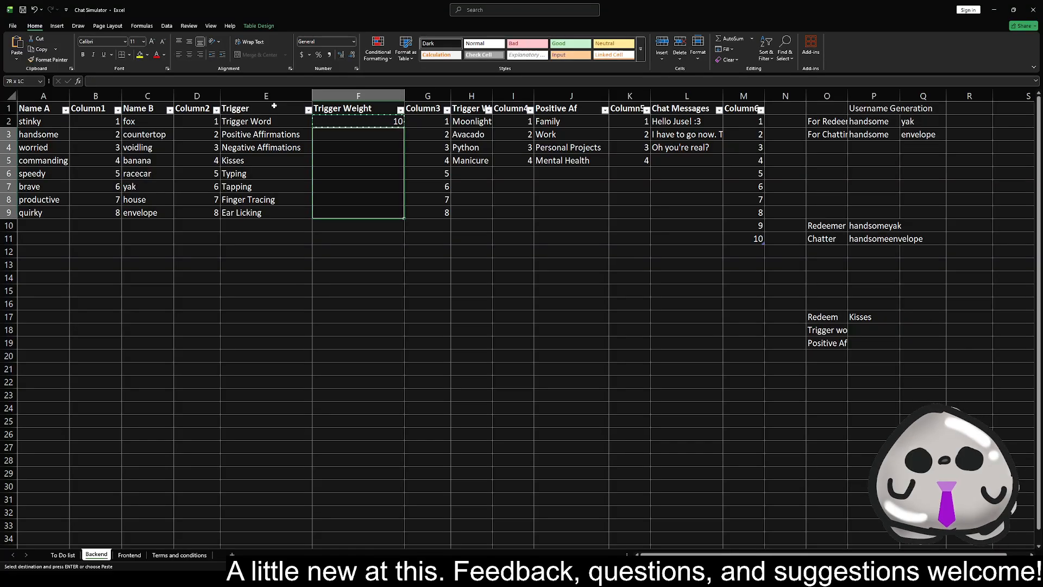
{"action": "key", "text": "ctrl+v"}
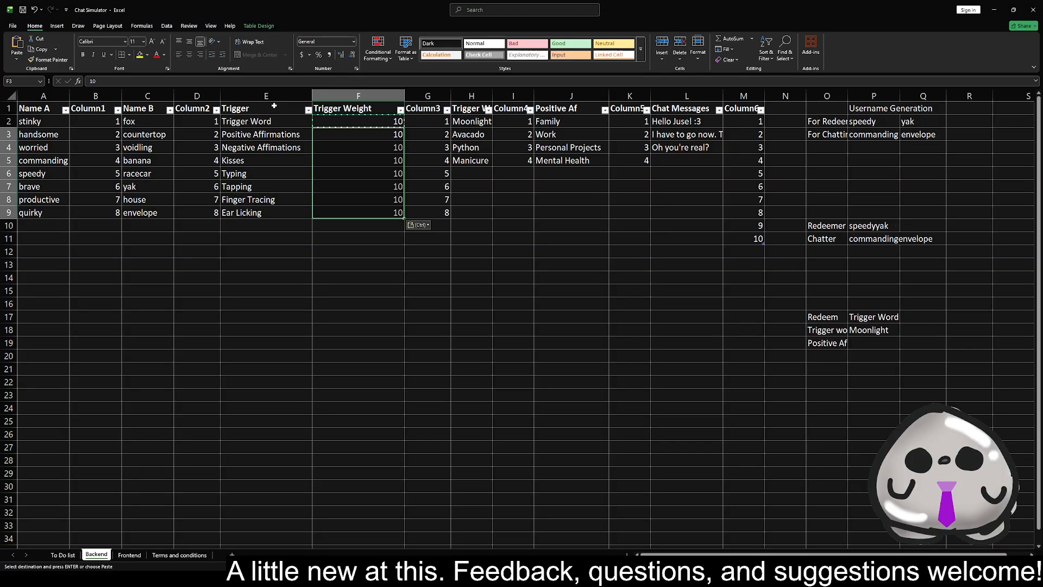
Enter =sum in cell G3 as the start of a formula totalling the trigger weights
{"action": "left_click", "coordinate": [419, 121]}
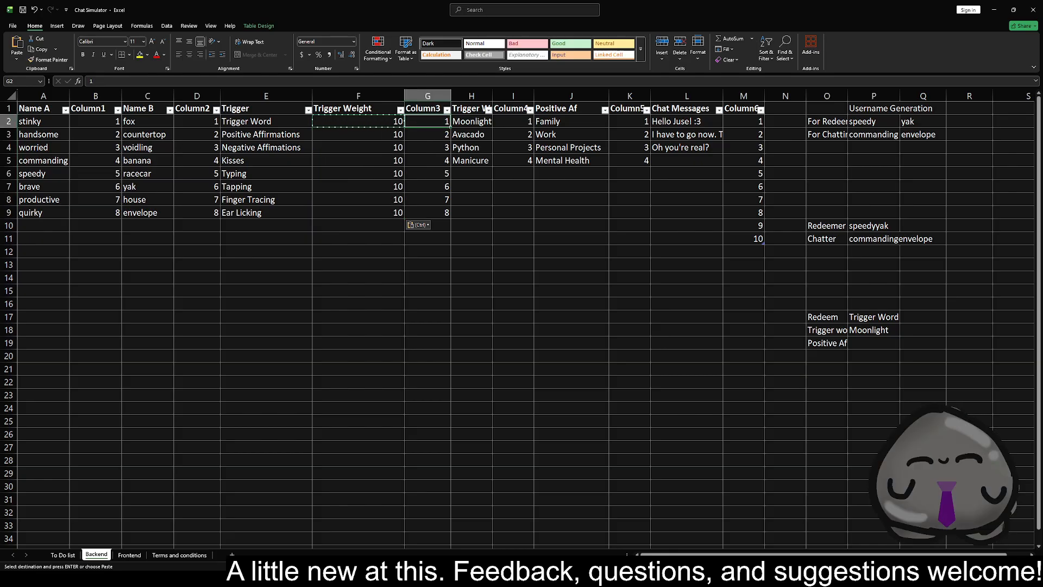
{"action": "key", "text": "alt+Tab"}
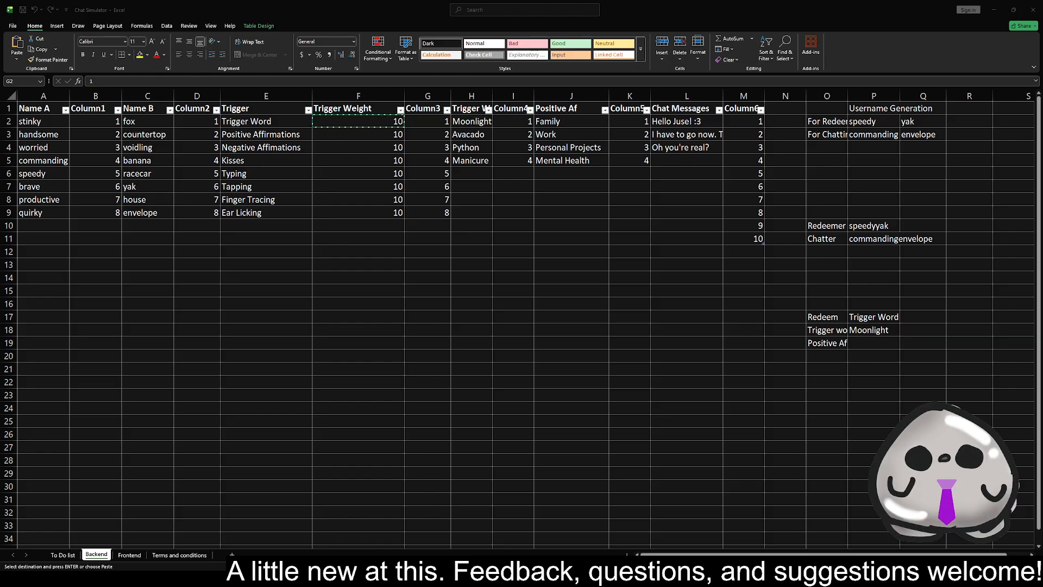
{"action": "left_click", "coordinate": [419, 133]}
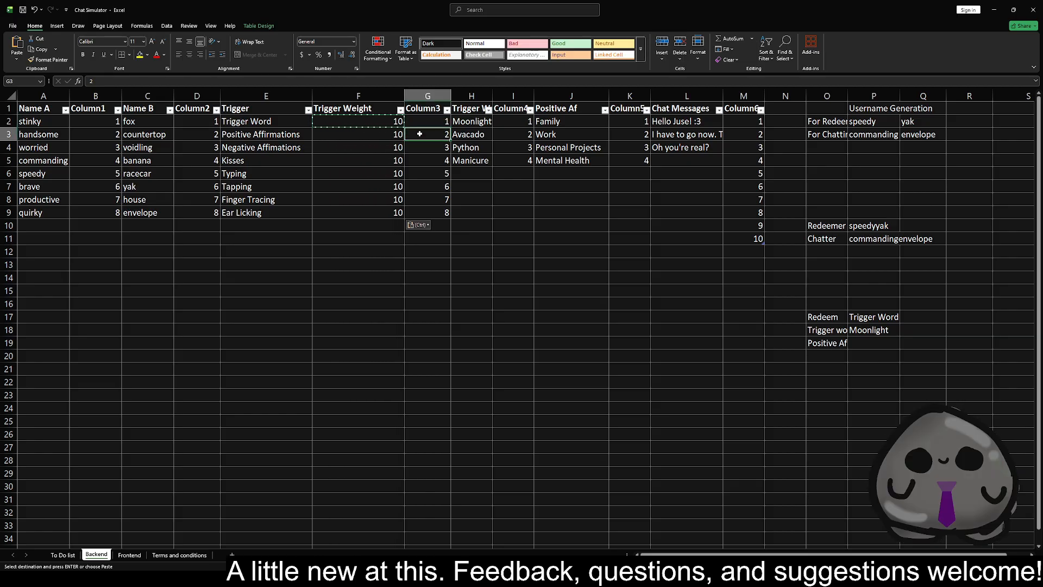
{"action": "type", "text": "="}
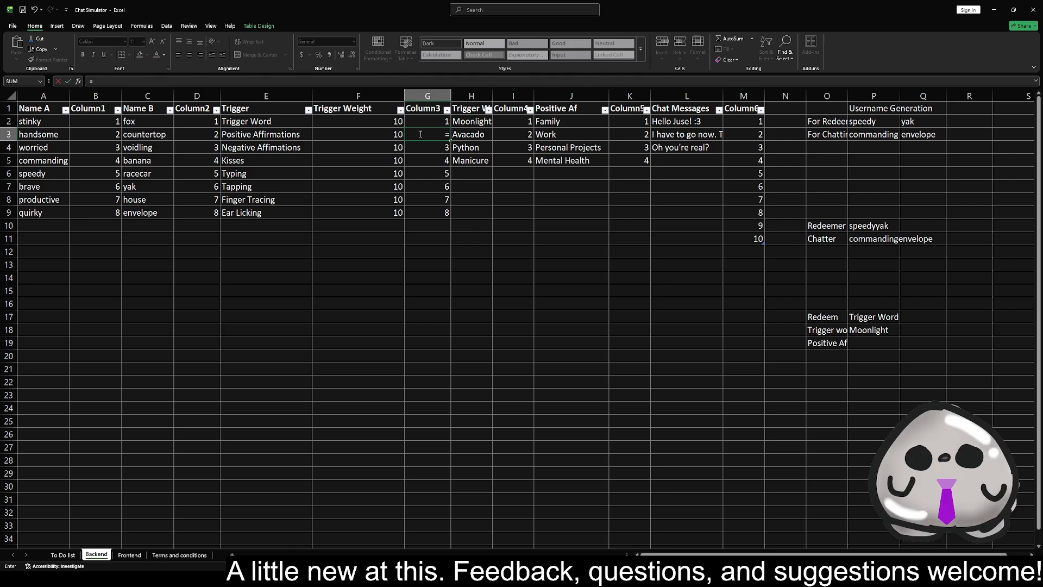
{"action": "left_click", "coordinate": [352, 124]}
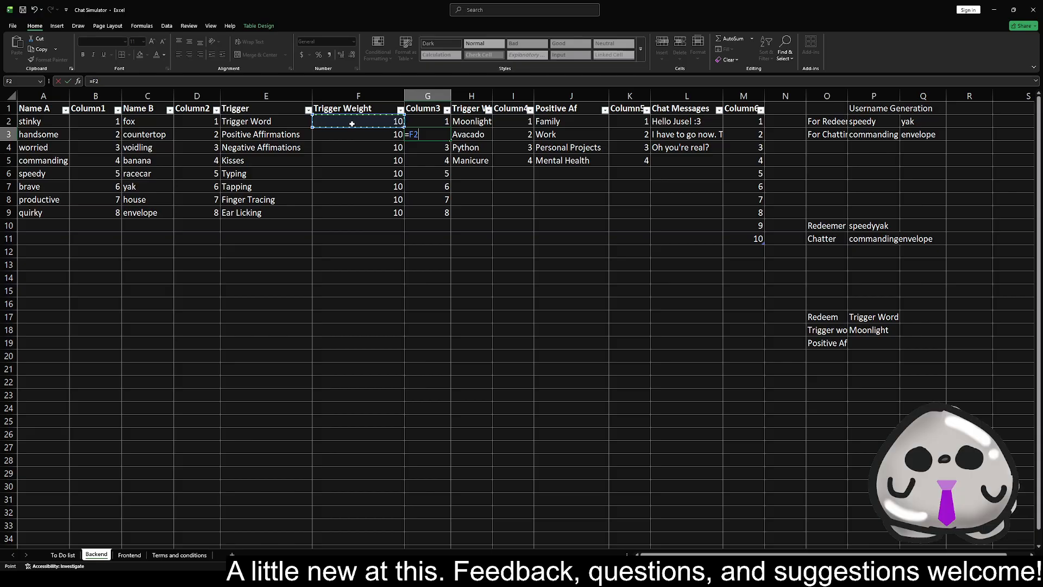
{"action": "key", "text": "BackSpace"}
{"action": "key", "text": "BackSpace"}
{"action": "type", "text": "sum"}
{"action": "left_click", "coordinate": [352, 124]}
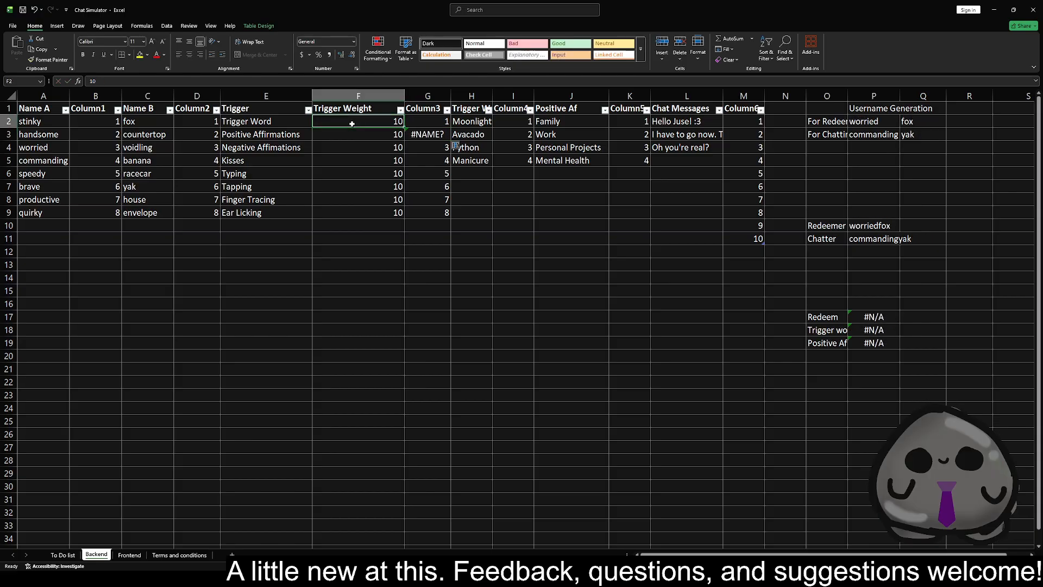
Extend the formula in G3 to =SUM(F2:F2), covering the first trigger weight as a range
{"action": "left_click", "coordinate": [440, 132]}
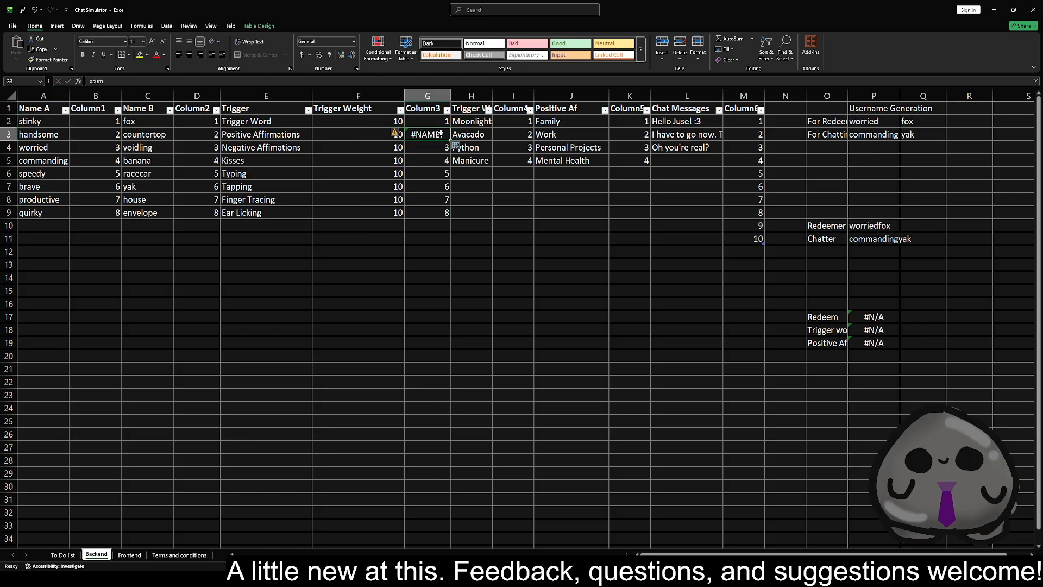
{"action": "left_click", "coordinate": [146, 79]}
{"action": "type", "text": "("}
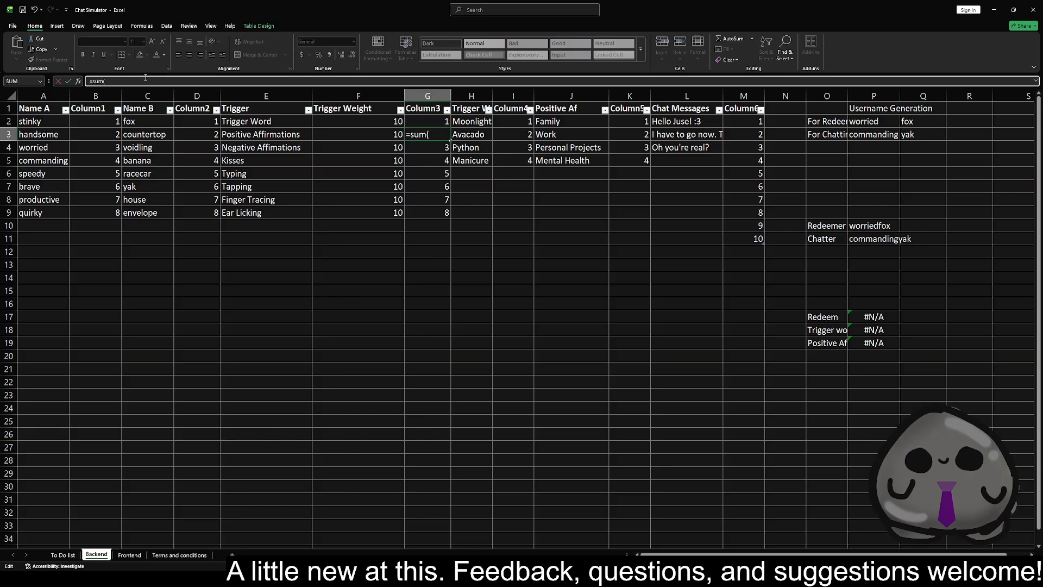
{"action": "left_click", "coordinate": [374, 126]}
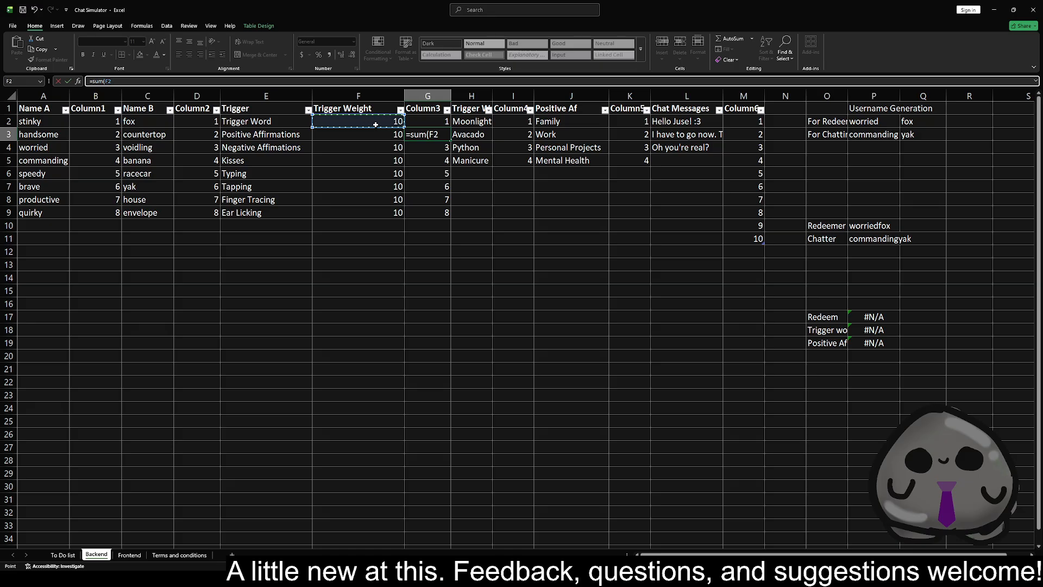
{"action": "key", "text": "F8"}
{"action": "type", "text": "F2F2"}
{"action": "key", "text": "Return"}
{"action": "key", "text": "Up"}
{"action": "key", "text": "F2"}
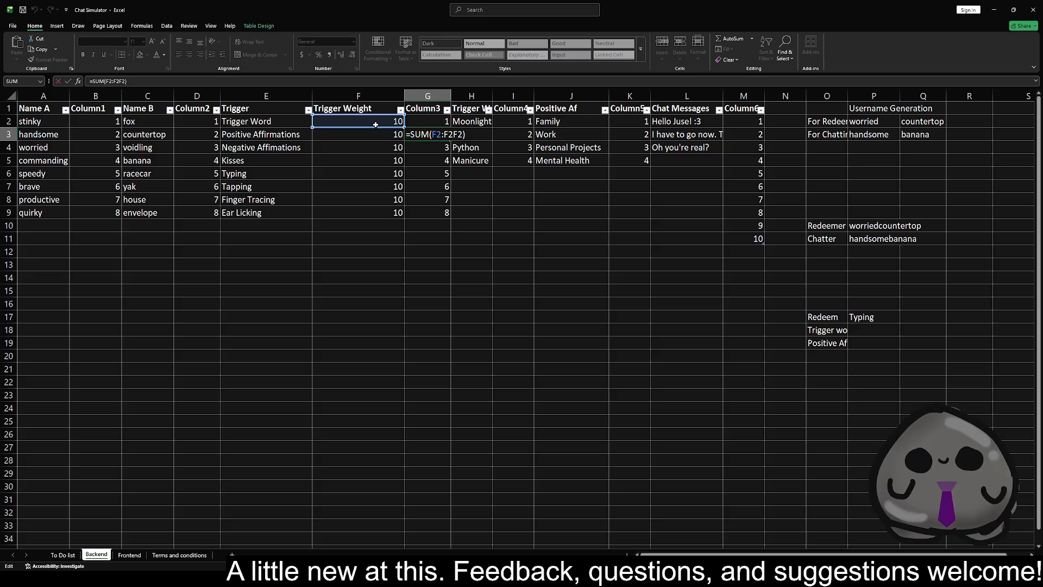
{"action": "key", "text": "Left"}
{"action": "key", "text": "BackSpace"}
{"action": "key", "text": "BackSpace"}
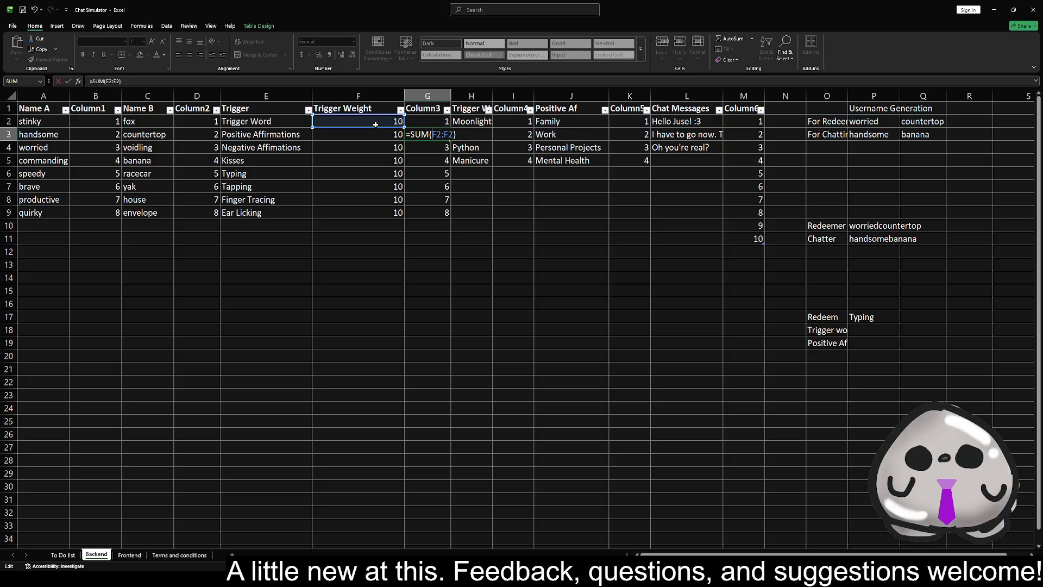
Make the start of the range in the G3 formula absolute, giving =SUM($F$2:F2)
{"action": "key", "text": "Left"}
{"action": "key", "text": "Left"}
{"action": "key", "text": "Left"}
{"action": "key", "text": "Left"}
{"action": "key", "text": "Left"}
{"action": "type", "text": "$"}
{"action": "key", "text": "Right"}
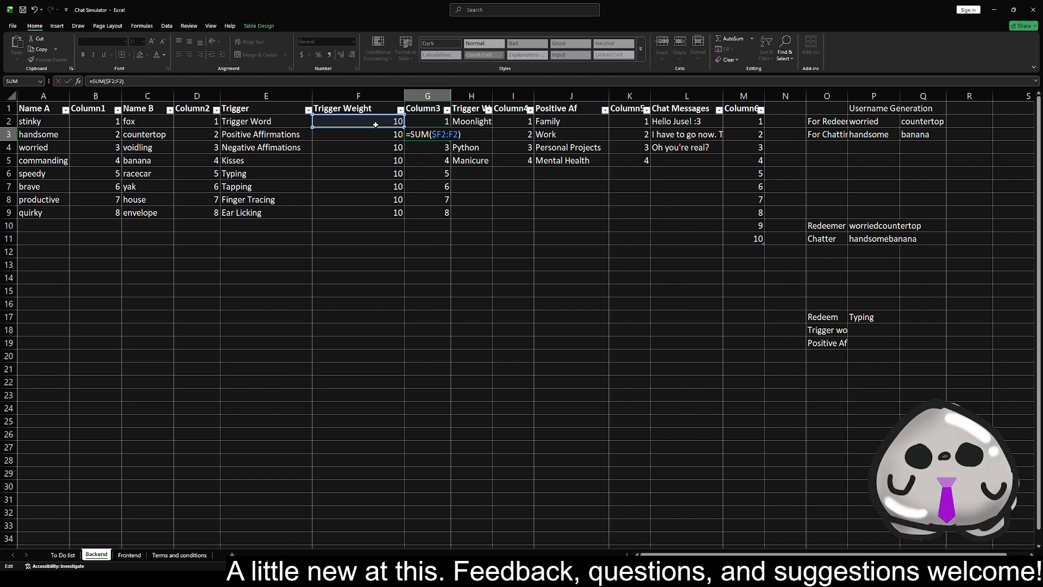
{"action": "type", "text": "$"}
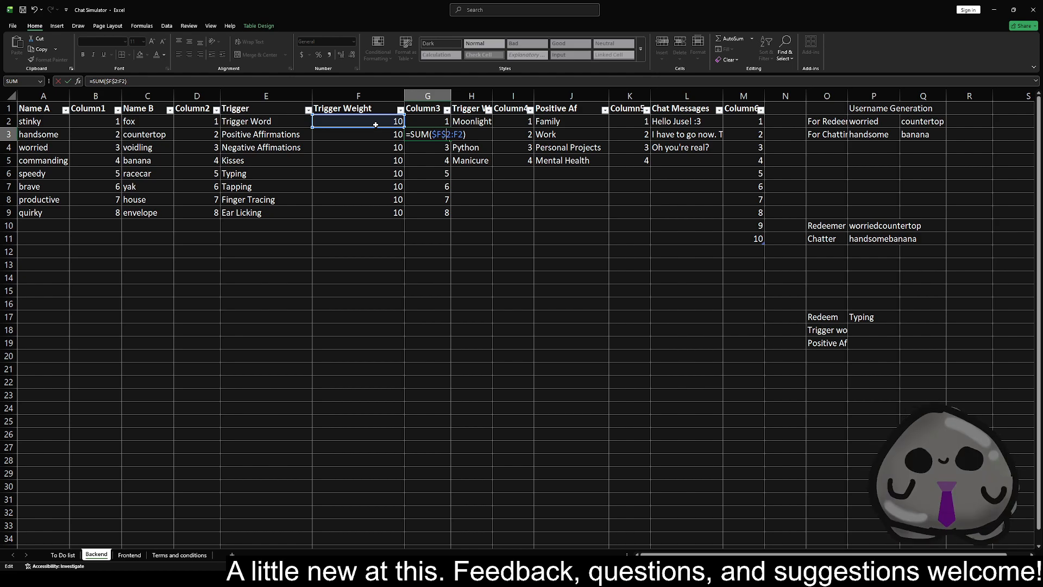
Add 1 to the SUM formula in G3 and fill it down through G9
{"action": "key", "text": "alt+Tab"}
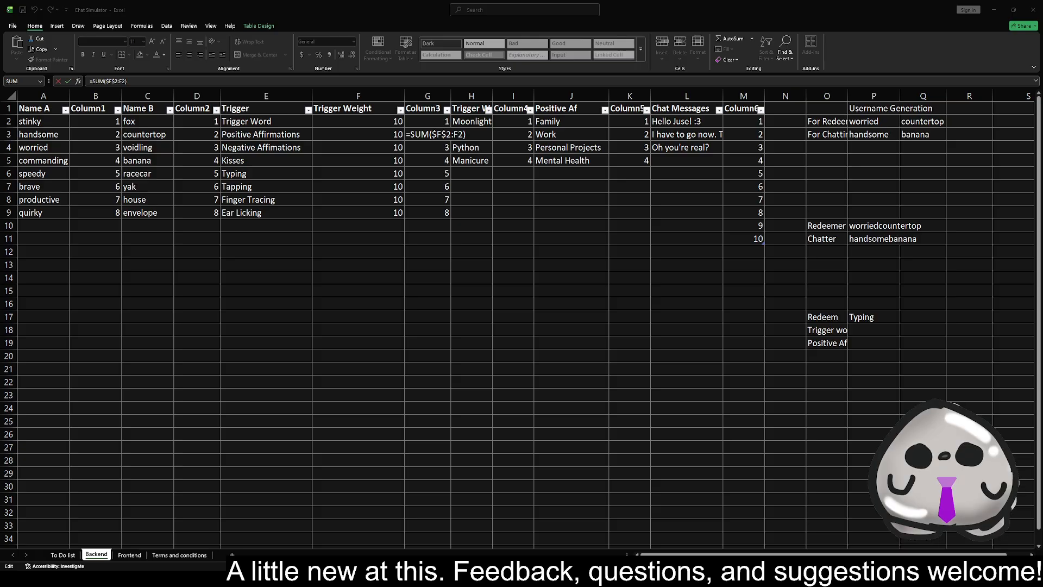
{"action": "left_click", "coordinate": [469, 134]}
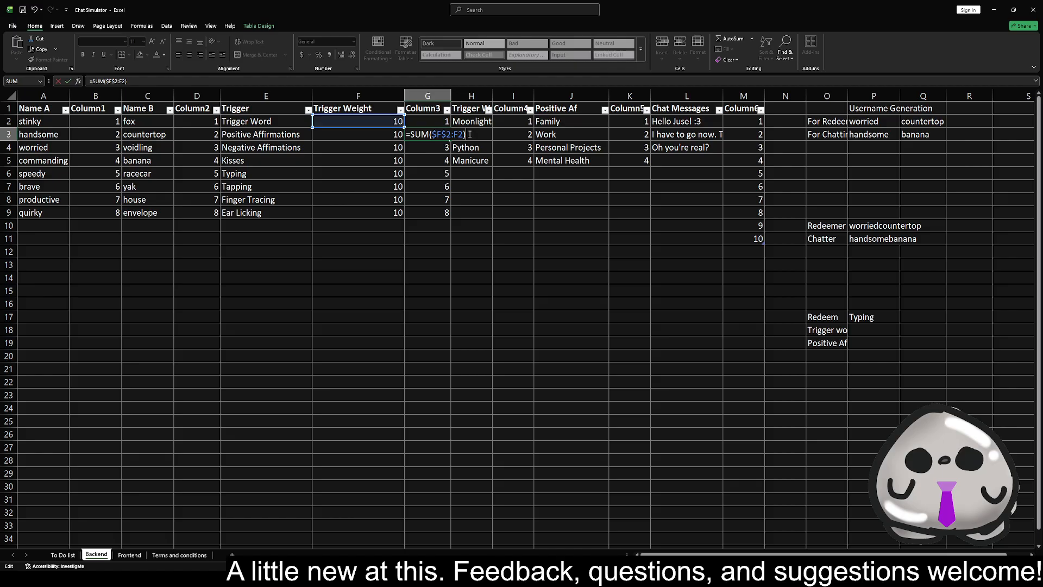
{"action": "type", "text": "+1"}
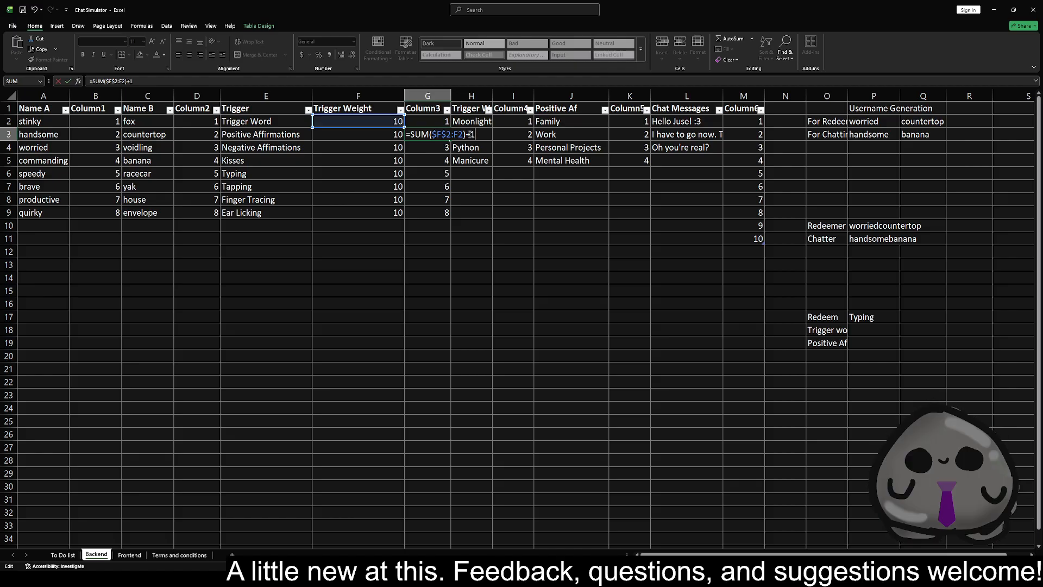
{"action": "key", "text": "Return"}
{"action": "left_click", "coordinate": [438, 128]}
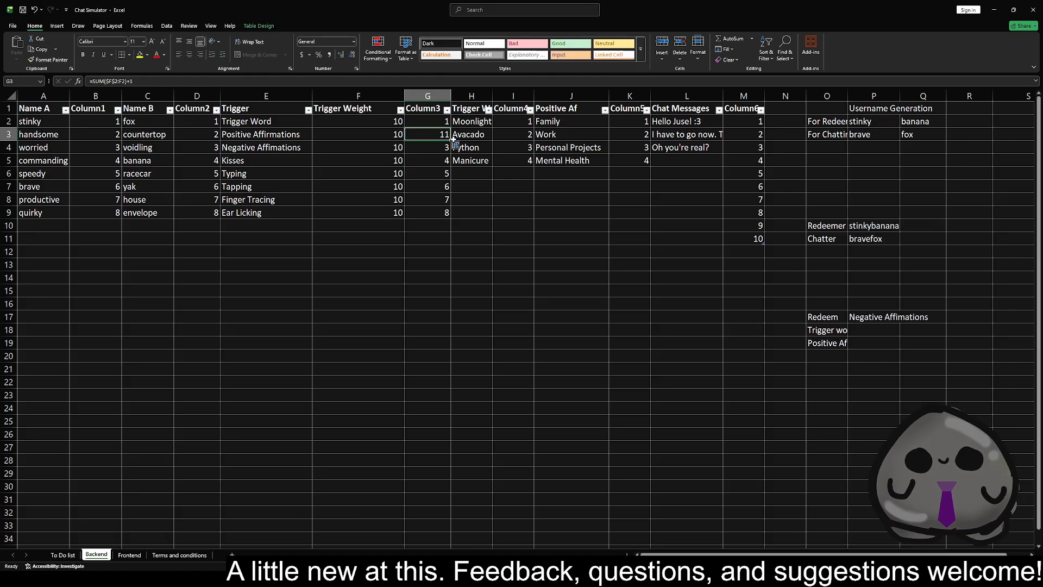
{"action": "left_click_drag", "start_coordinate": [450, 140], "coordinate": [451, 216]}
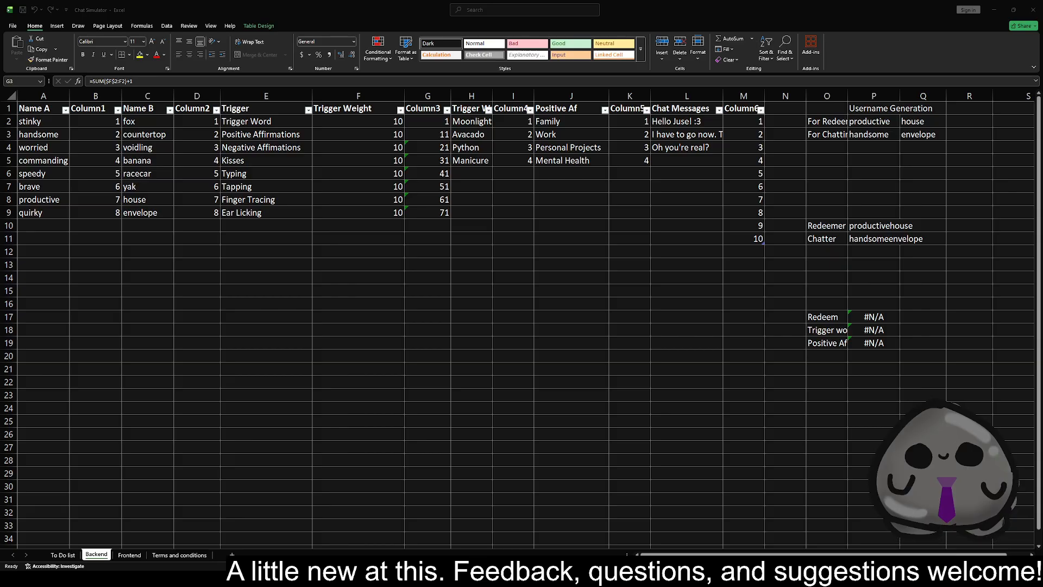
Rename the Column3 header in G1 as Cumulative
{"action": "left_click", "coordinate": [440, 108]}
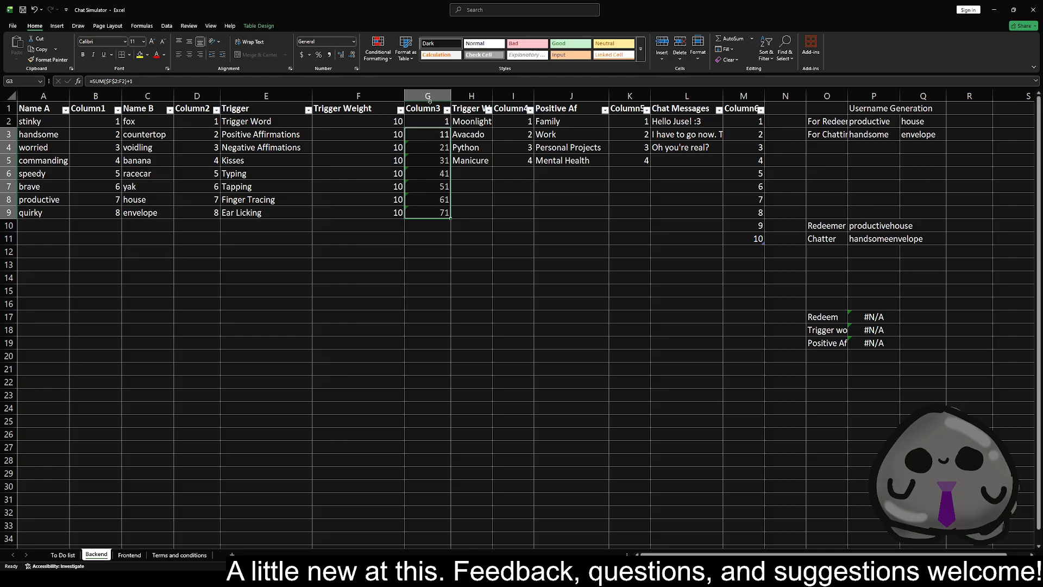
{"action": "double_click", "coordinate": [428, 108]}
{"action": "left_click_drag", "start_coordinate": [440, 108], "coordinate": [403, 110]}
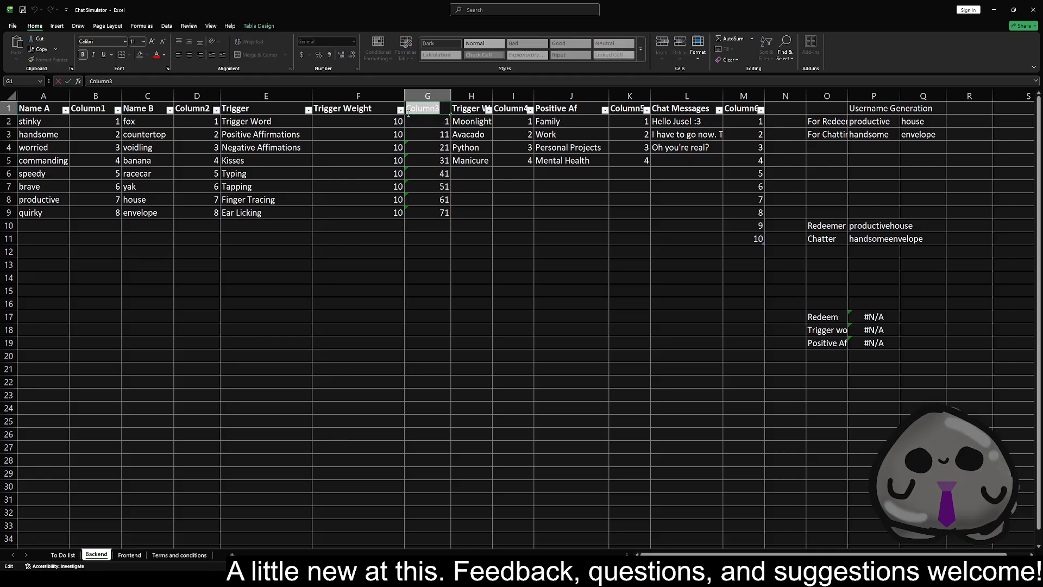
{"action": "type", "text": "Cumulative"}
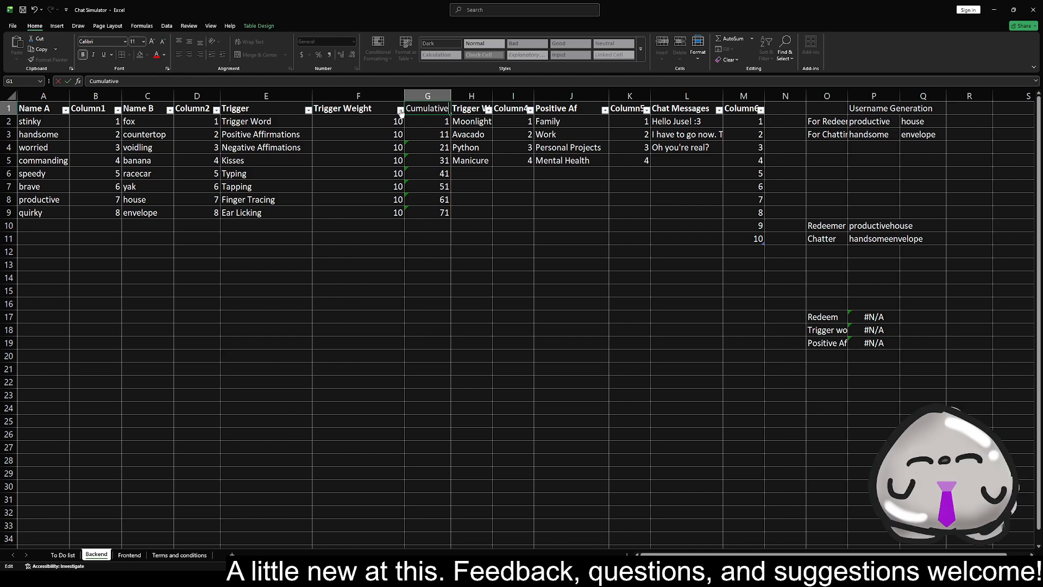
{"action": "key", "text": "Tab"}
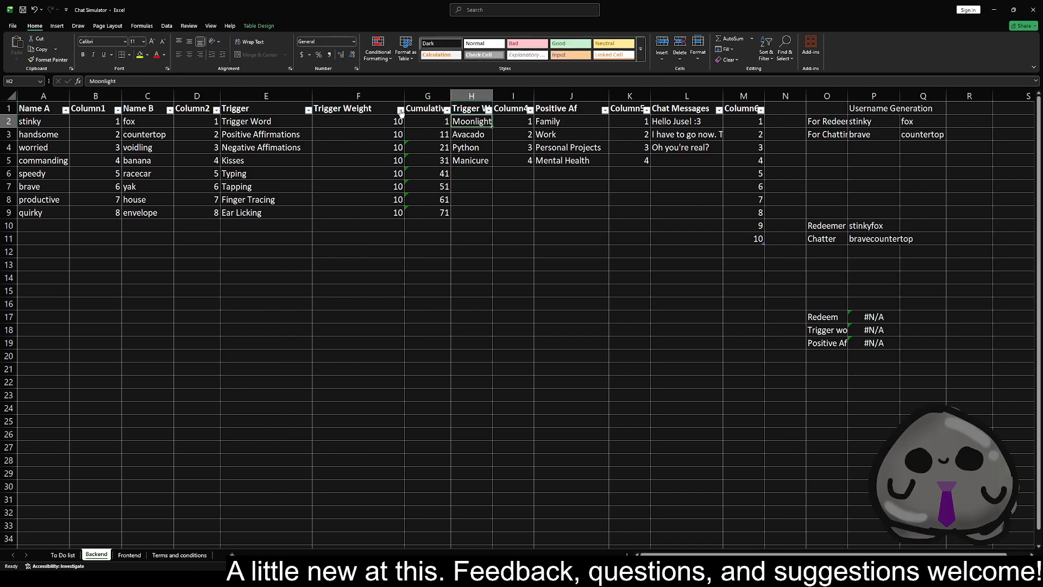
Insert a table column between Cumulative and the Trigger Words column and head it Range
{"action": "left_click", "coordinate": [466, 95]}
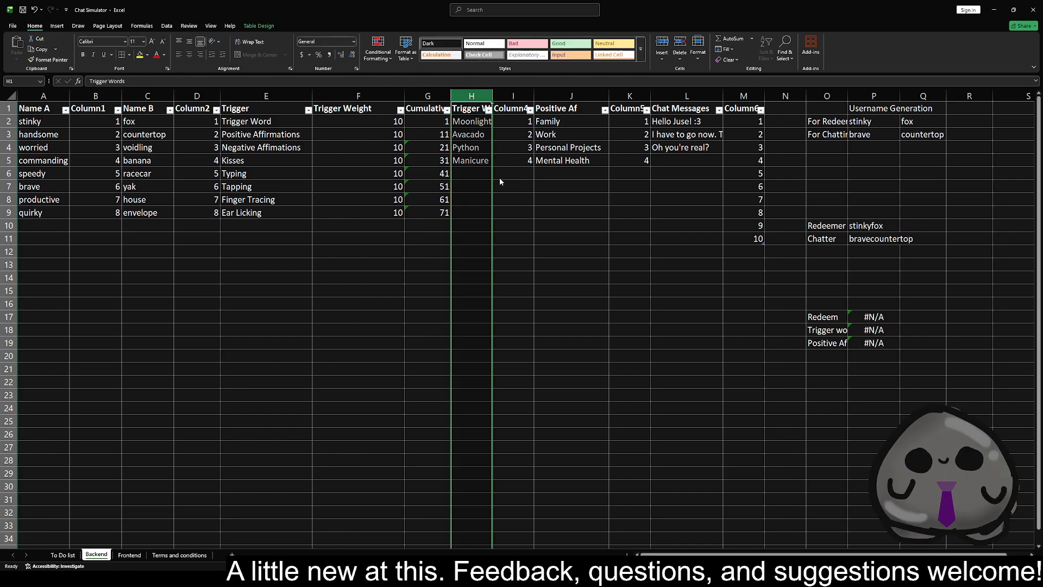
{"action": "key", "text": "ctrl+plus"}
{"action": "double_click", "coordinate": [491, 109]}
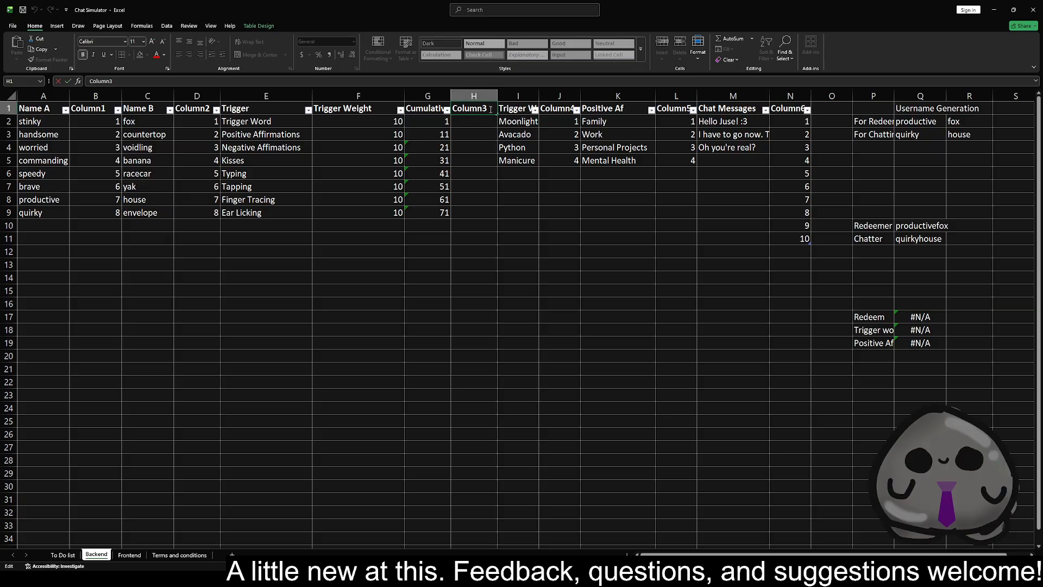
{"action": "key", "text": "BackSpace"}
{"action": "key", "text": "BackSpace"}
{"action": "key", "text": "BackSpace"}
{"action": "key", "text": "BackSpace"}
{"action": "key", "text": "BackSpace"}
{"action": "key", "text": "BackSpace"}
{"action": "key", "text": "BackSpace"}
{"action": "type", "text": "Range"}
{"action": "key", "text": "Return"}
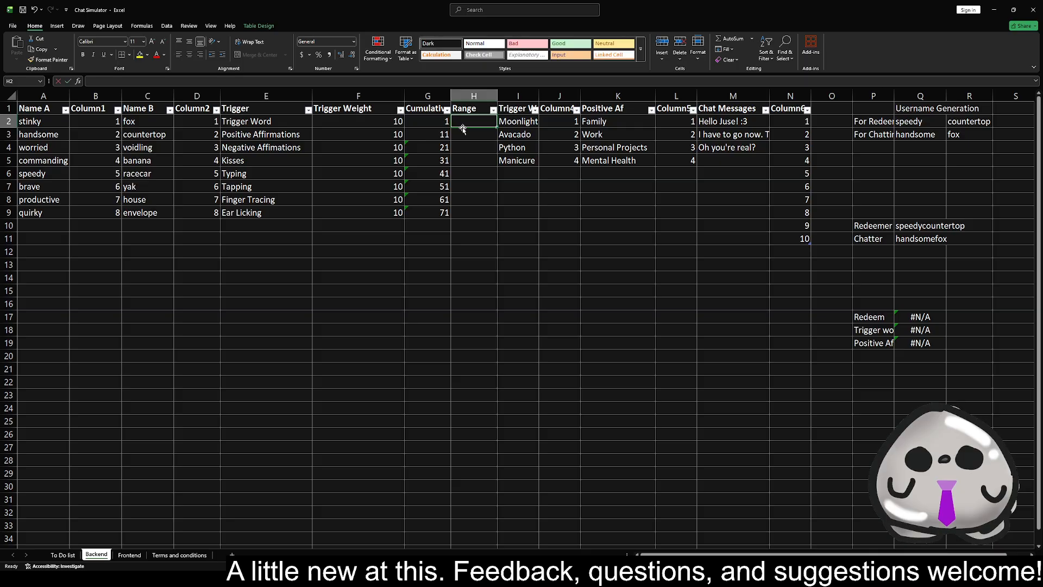
{"action": "type", "text": "="}
{"action": "left_click", "coordinate": [438, 133]}
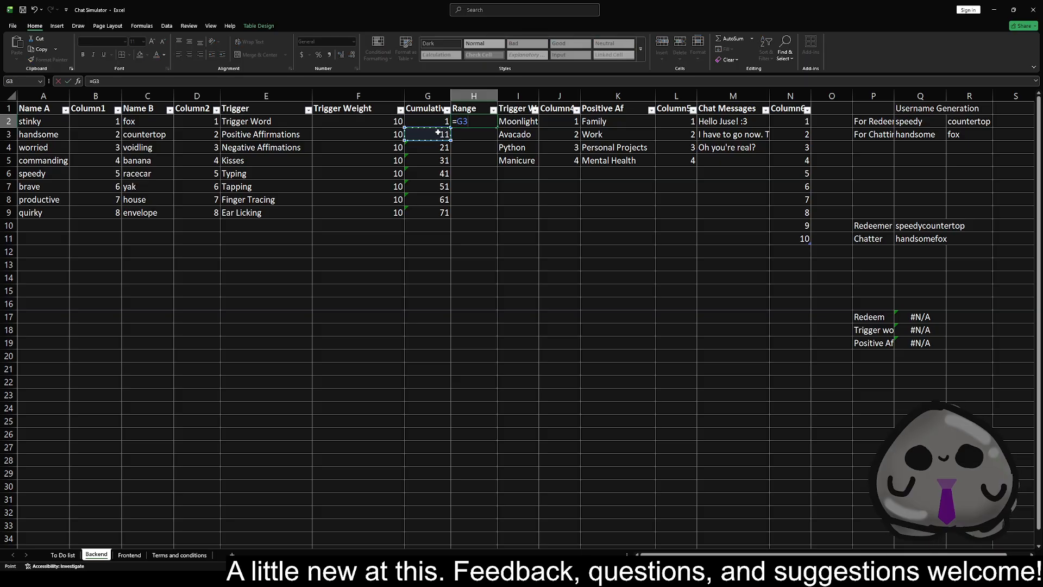
{"action": "type", "text": "-"}
{"action": "left_click", "coordinate": [437, 125]}
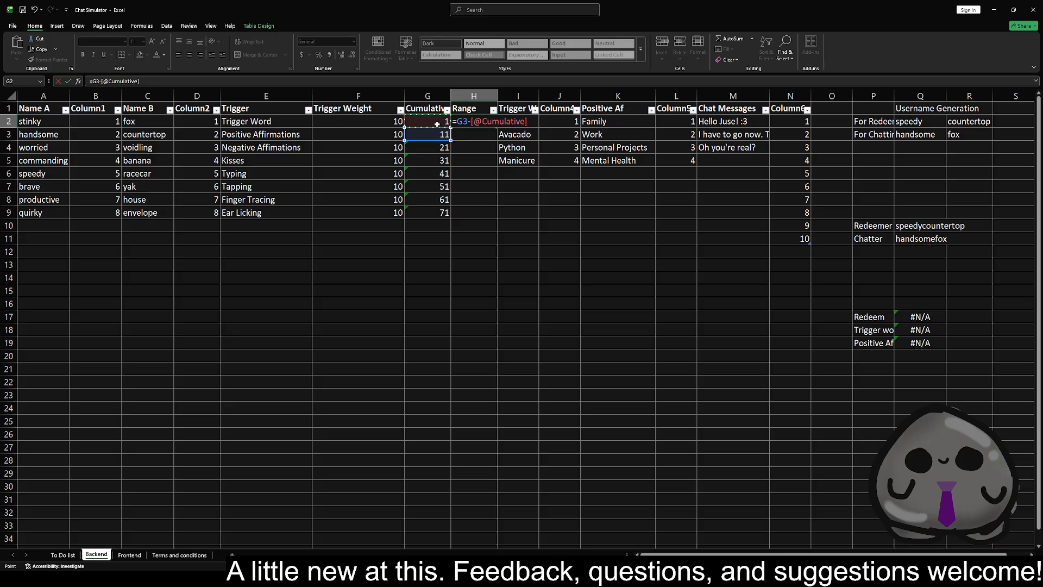
{"action": "key", "text": "Return"}
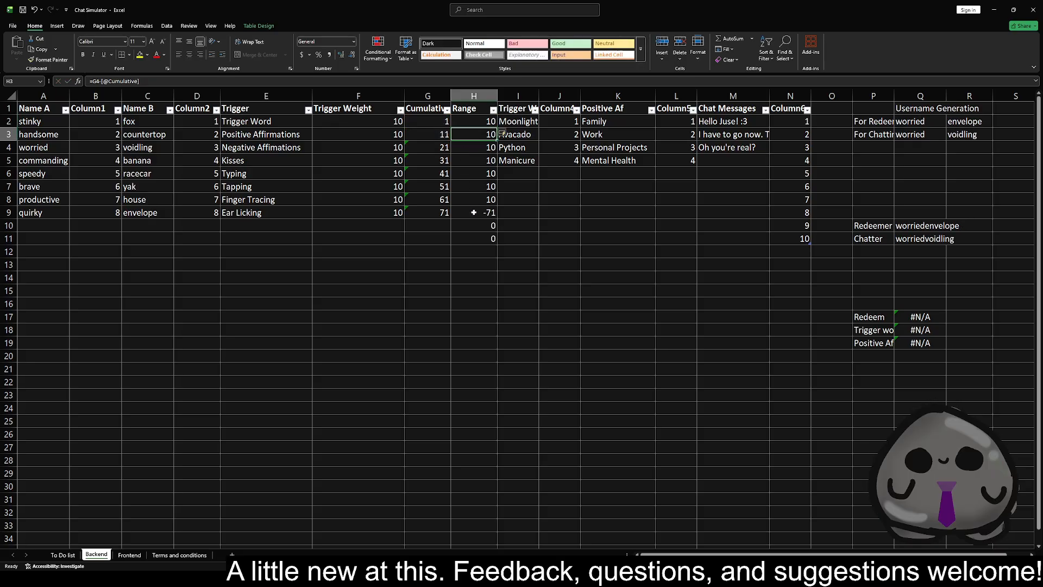
Extend the cumulative SUM formula from G9 down to G10
{"action": "left_click_drag", "start_coordinate": [481, 229], "coordinate": [480, 239]}
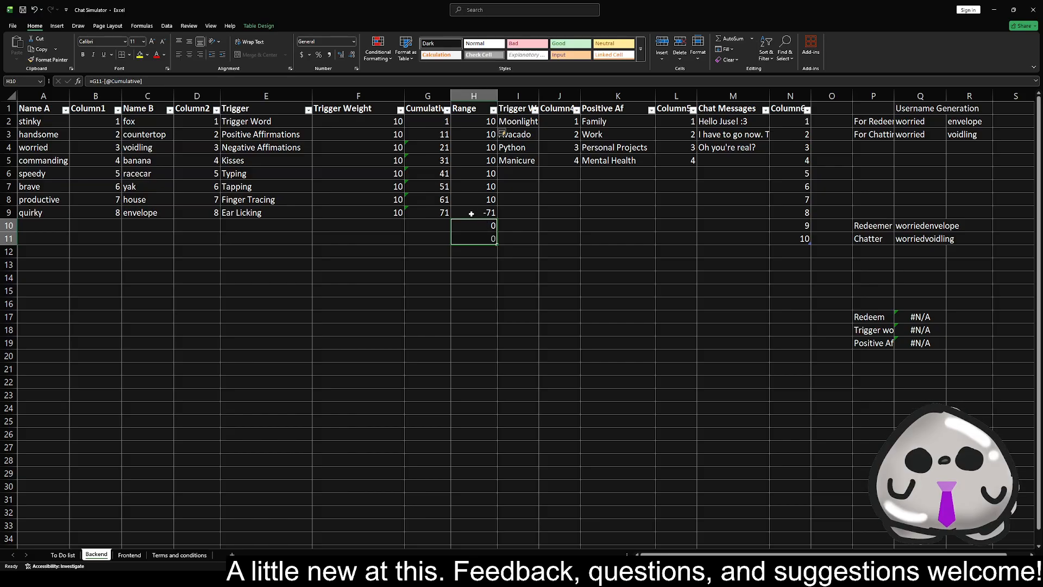
{"action": "left_click", "coordinate": [435, 213]}
{"action": "left_click_drag", "start_coordinate": [450, 218], "coordinate": [449, 230]}
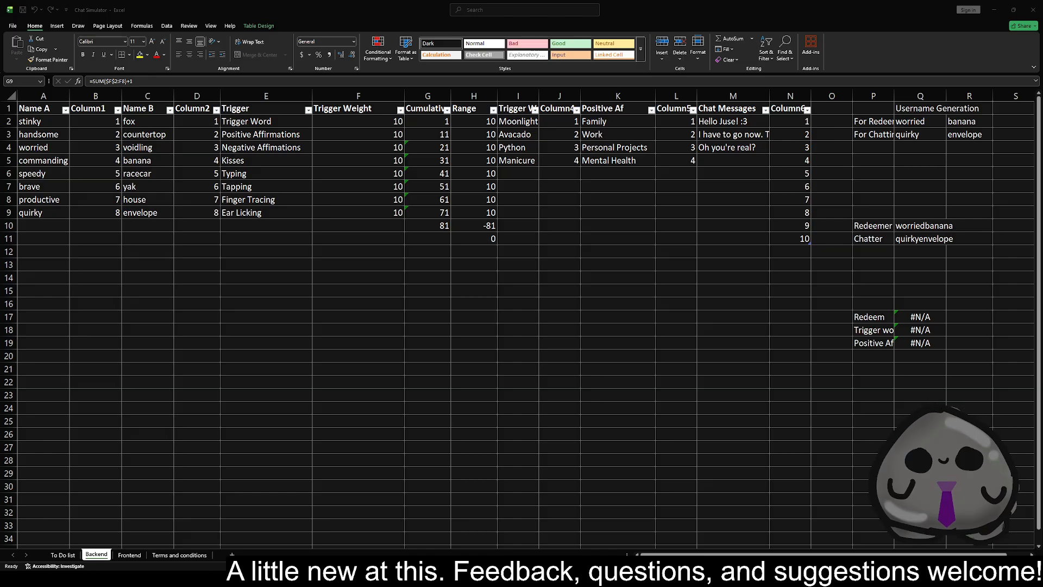
{"action": "left_click", "coordinate": [285, 226]}
Change the RANDBETWEEN bounds in the Redeem formula in Q17 to G2 and G9
{"action": "left_click", "coordinate": [430, 121]}
{"action": "left_click", "coordinate": [934, 316]}
{"action": "left_click", "coordinate": [934, 316]}
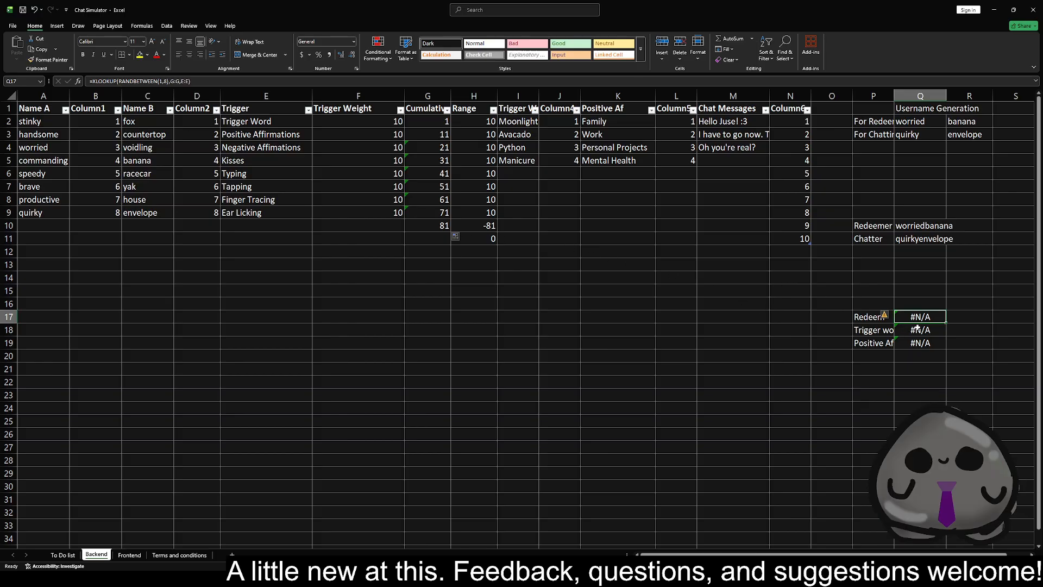
{"action": "left_click", "coordinate": [183, 80]}
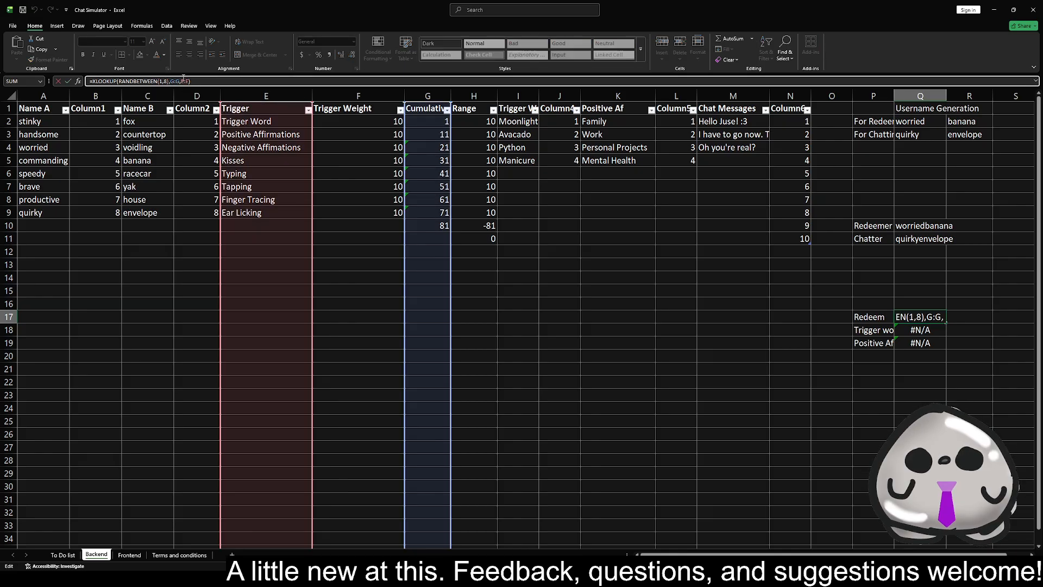
{"action": "key", "text": "BackSpace"}
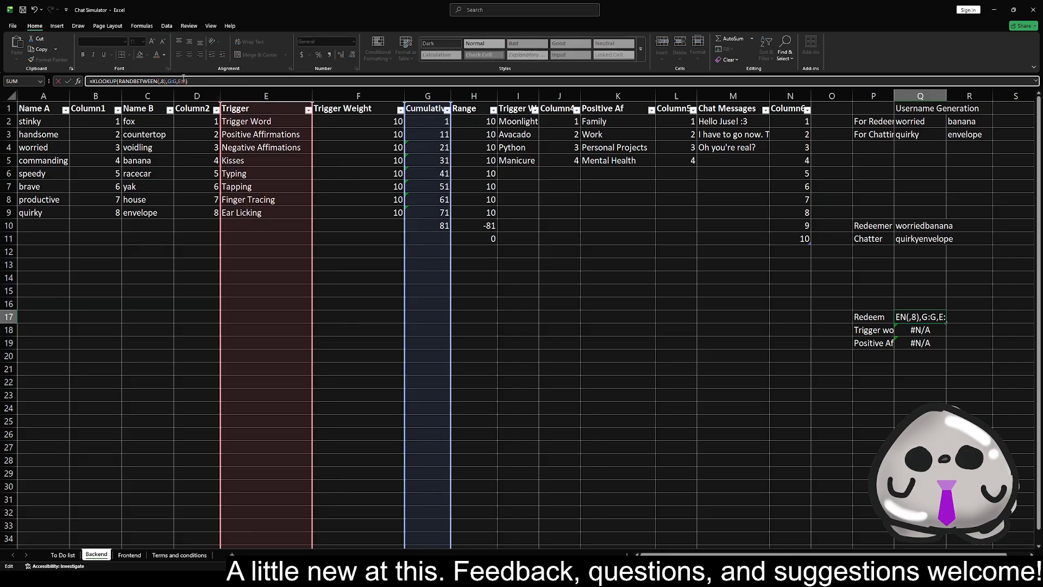
{"action": "type", "text": "G"}
{"action": "type", "text": "2"}
{"action": "key", "text": "Right"}
{"action": "key", "text": "Delete"}
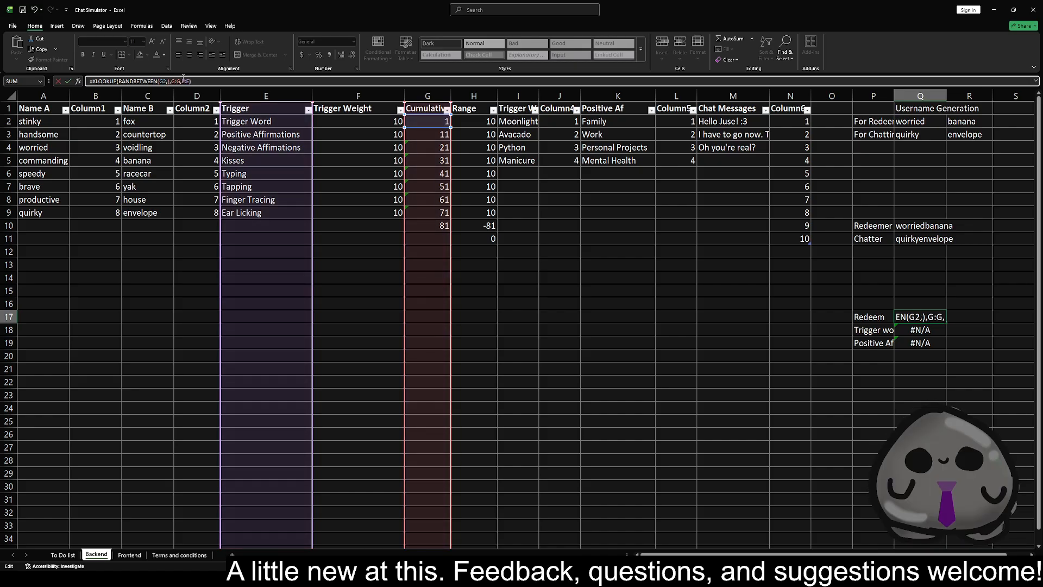
{"action": "type", "text": "G"}
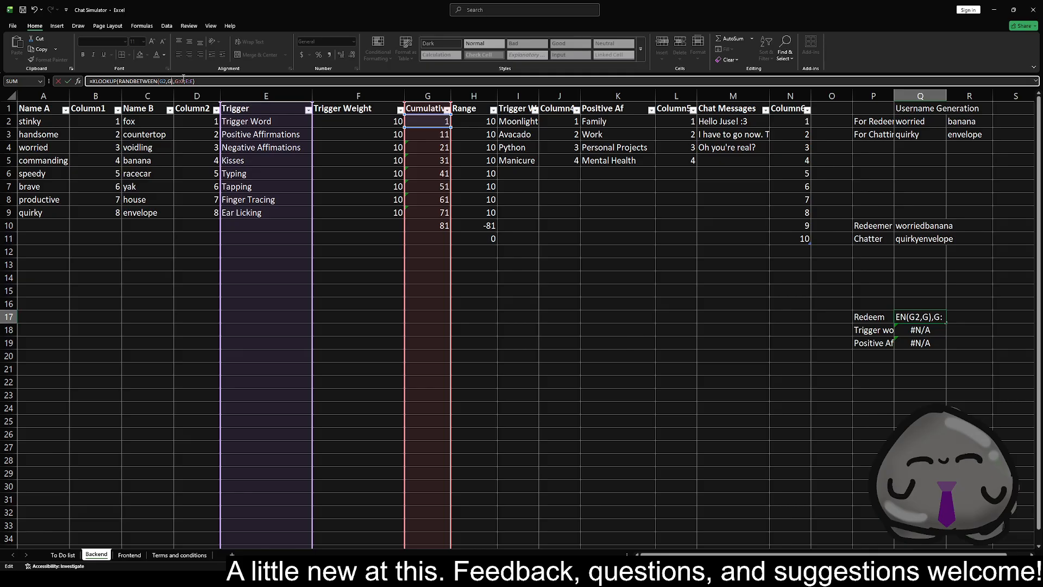
{"action": "type", "text": "9"}
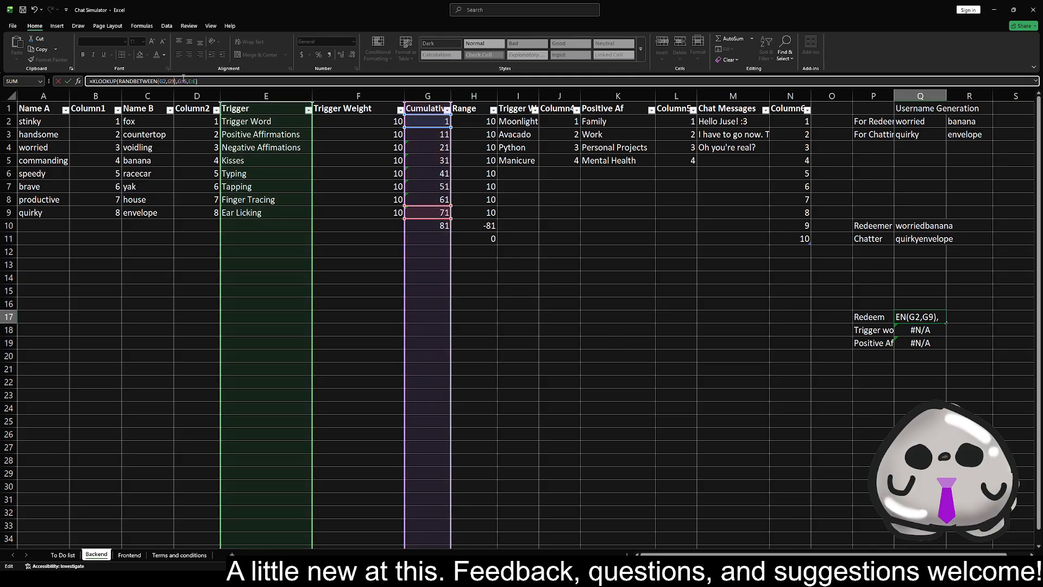
{"action": "key", "text": "Return"}
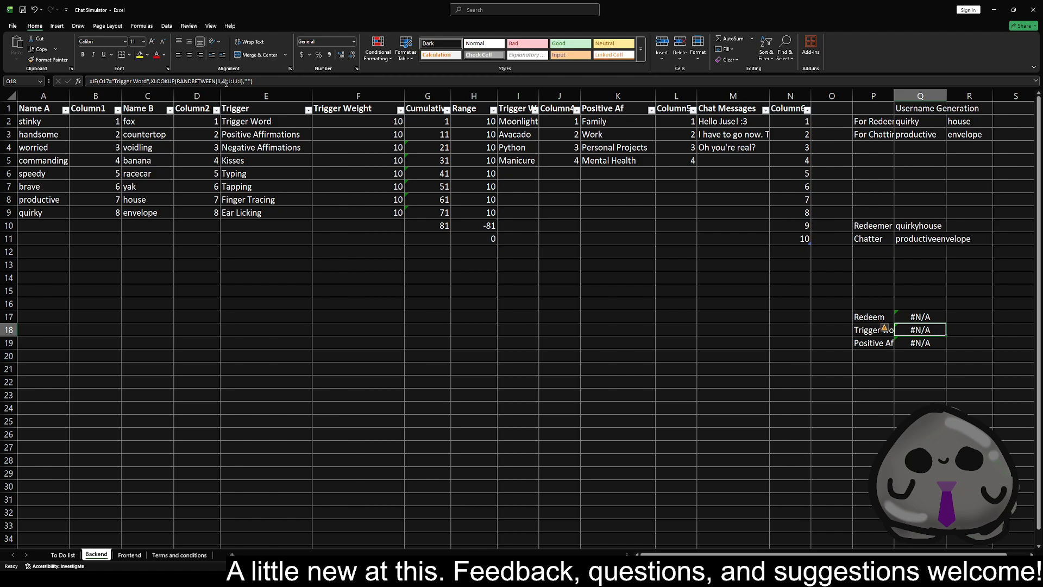
{"action": "left_click", "coordinate": [926, 318]}
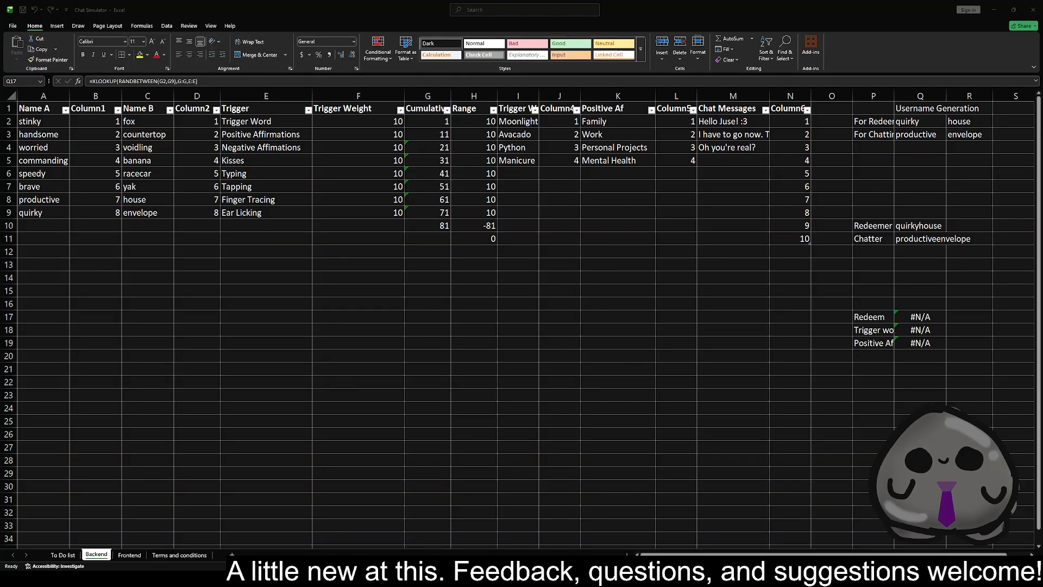
{"action": "key", "text": "alt+Tab"}
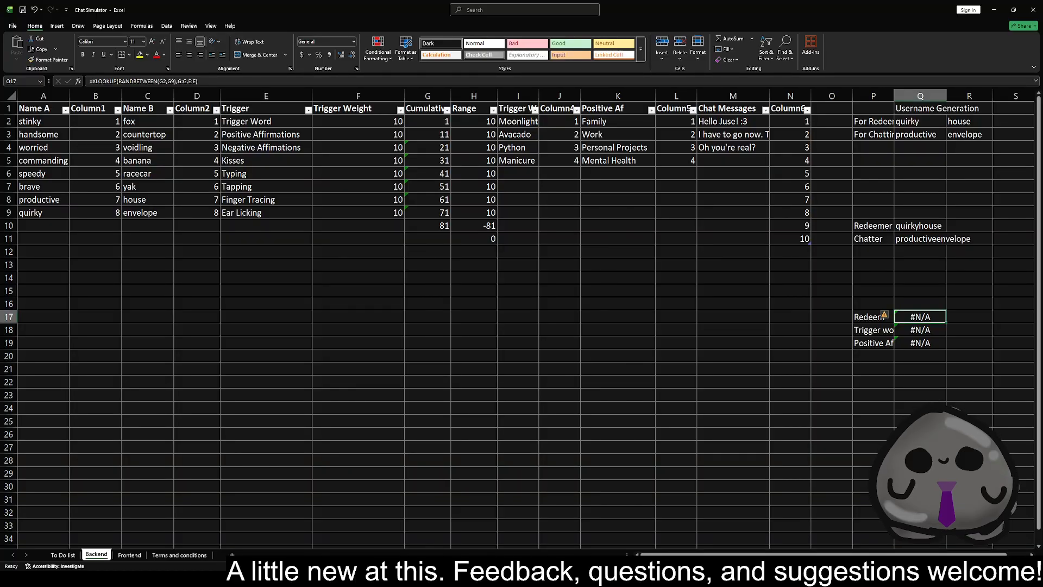
{"action": "left_click", "coordinate": [565, 174]}
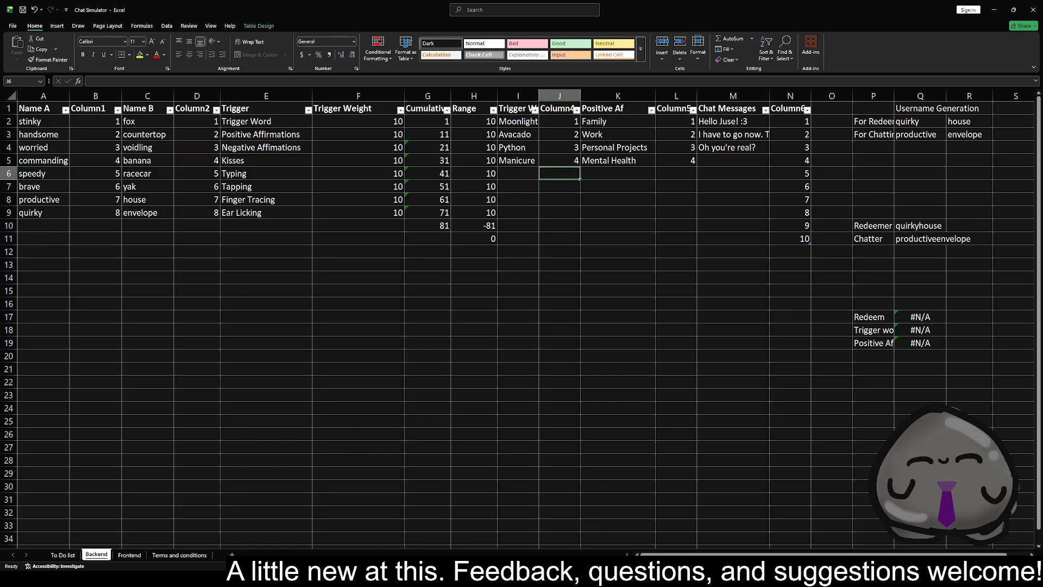
{"action": "key", "text": "alt+Tab"}
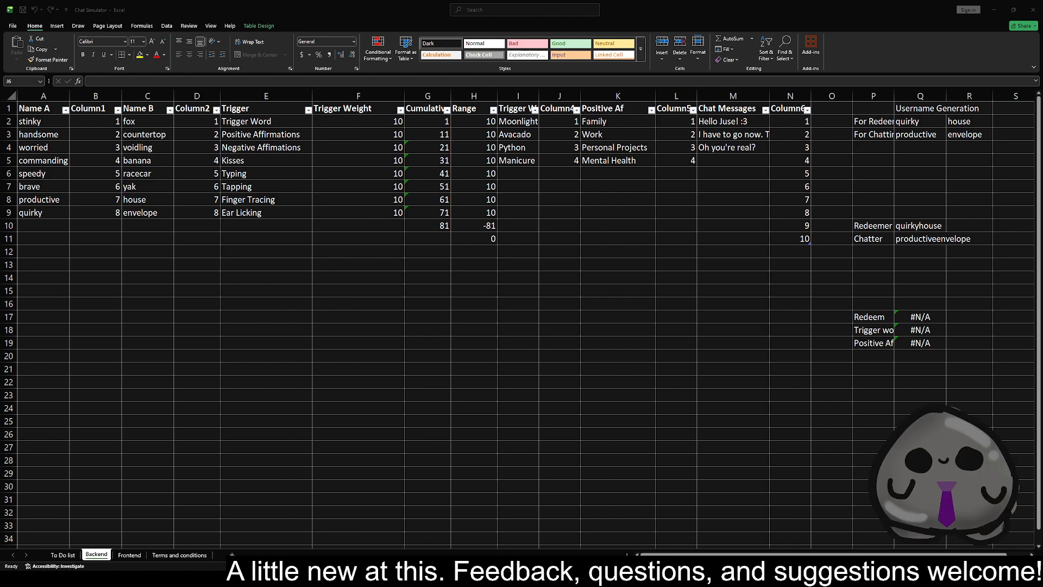
{"action": "left_click", "coordinate": [938, 320]}
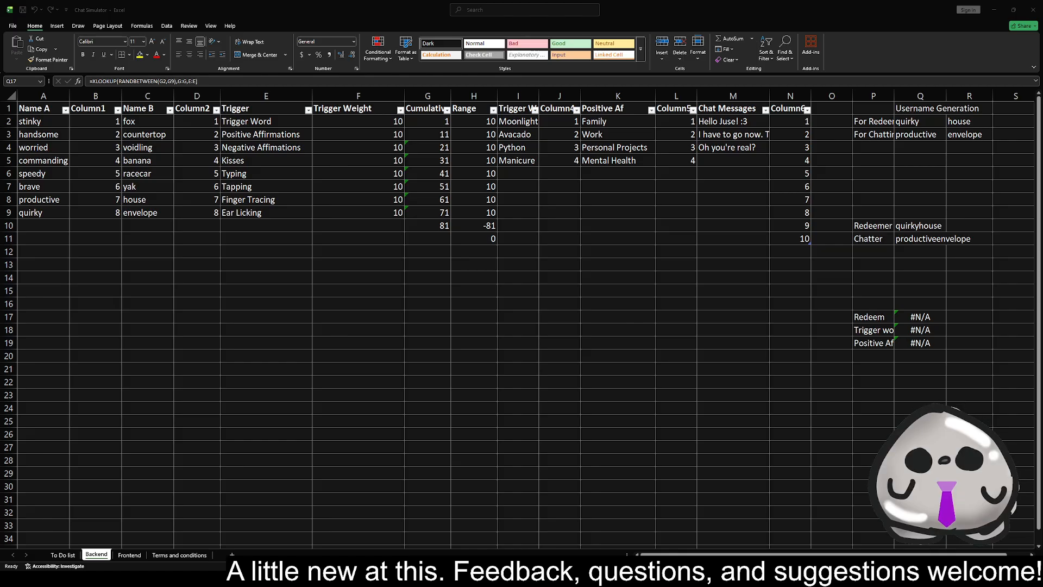
{"action": "left_click", "coordinate": [928, 320]}
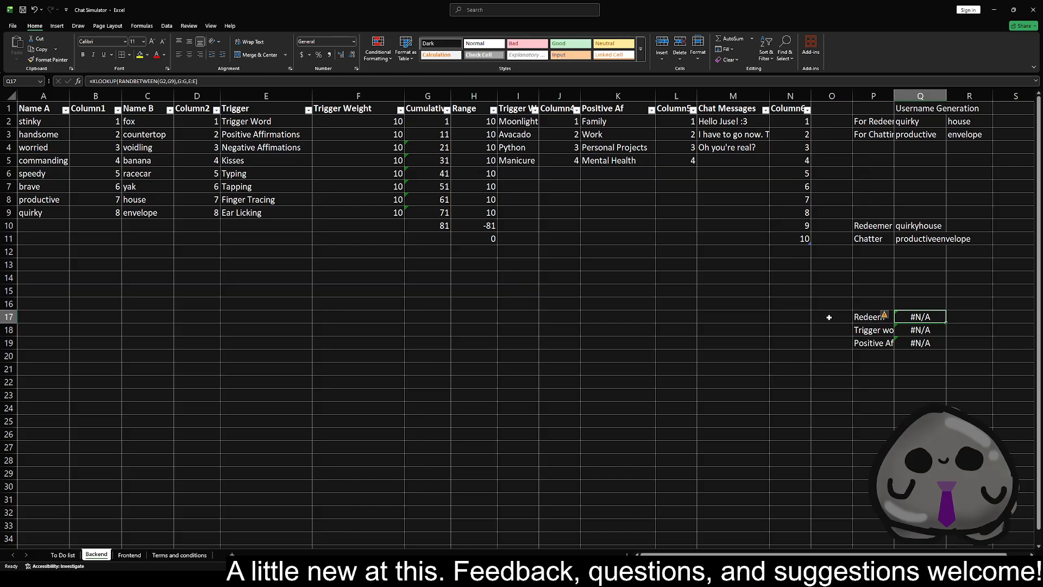
{"action": "left_click", "coordinate": [789, 315]}
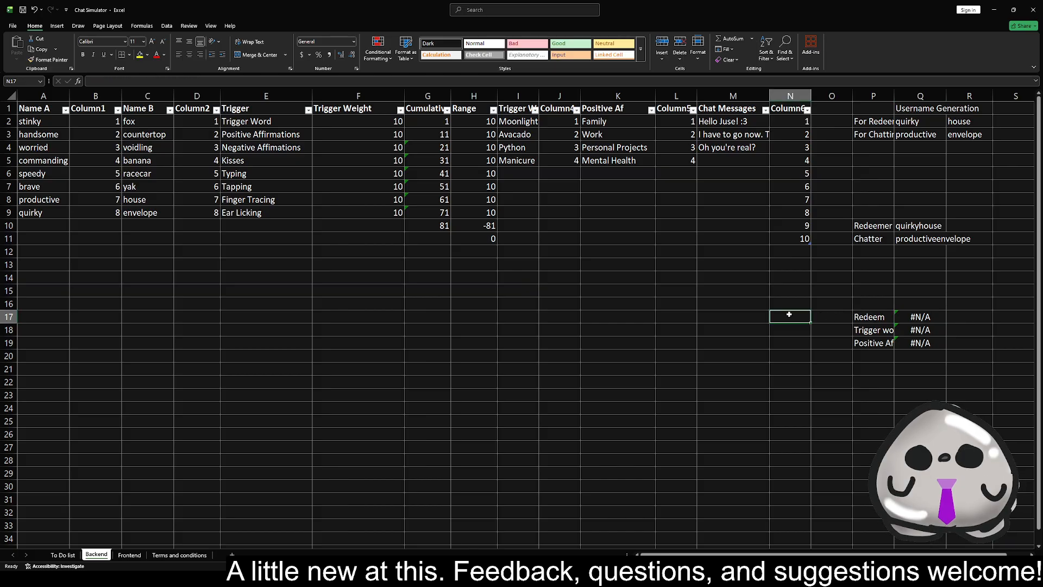
Extend the Redeem label in P17 to read Redeem value
{"action": "left_click", "coordinate": [881, 317]}
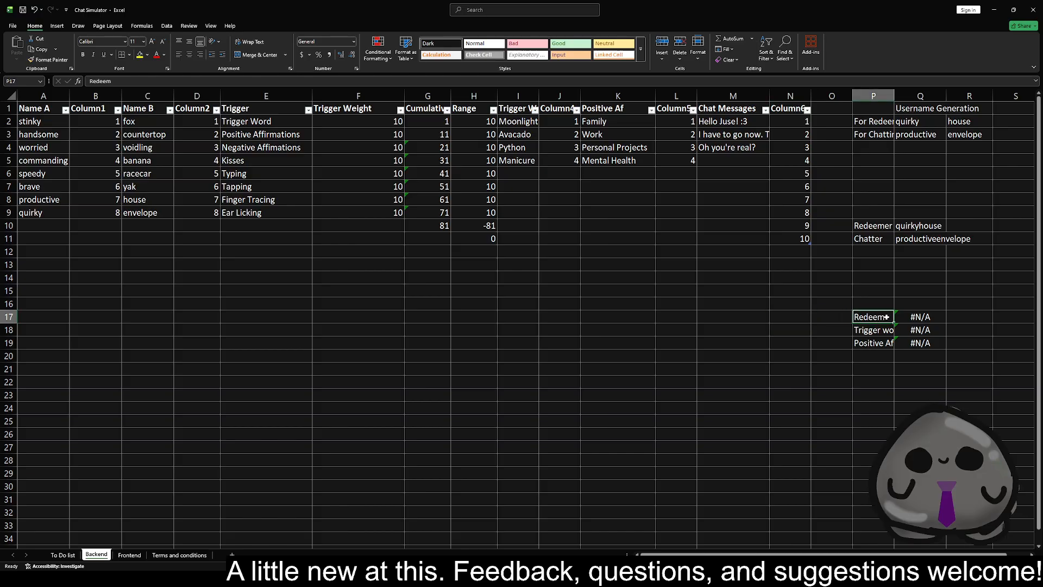
{"action": "left_click", "coordinate": [147, 81]}
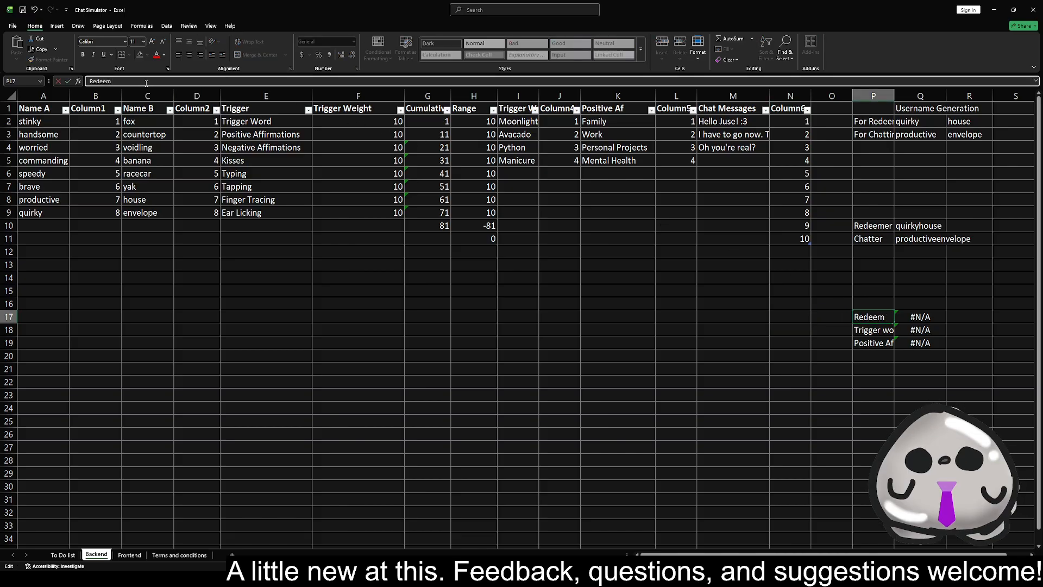
{"action": "type", "text": "value"}
{"action": "key", "text": "Return"}
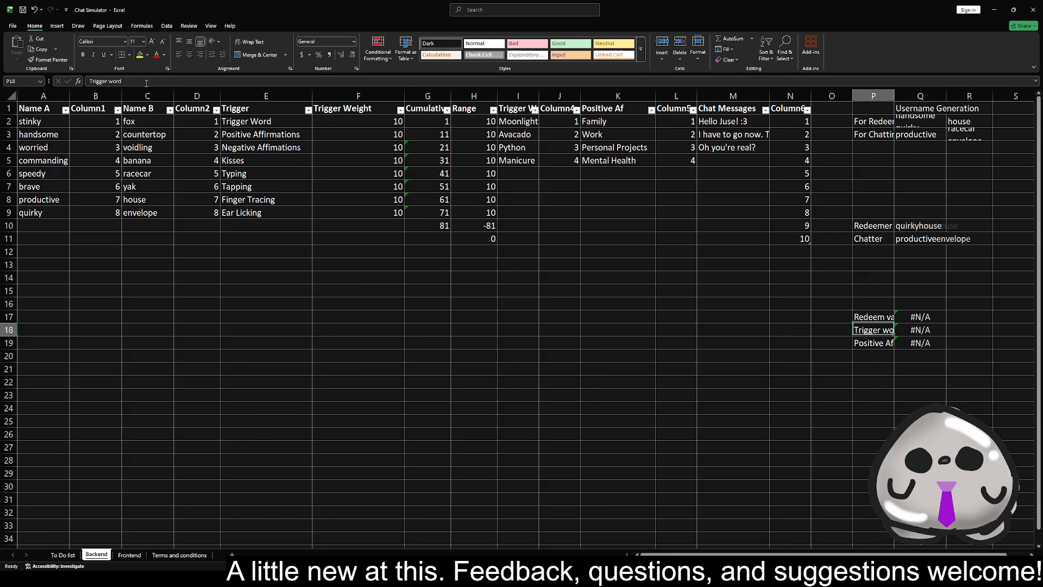
Enter the label Redeem in R17, beside the redeem value cell
{"action": "key", "text": "Right"}
{"action": "key", "text": "Up"}
{"action": "key", "text": "Right"}
{"action": "type", "text": "Red"}
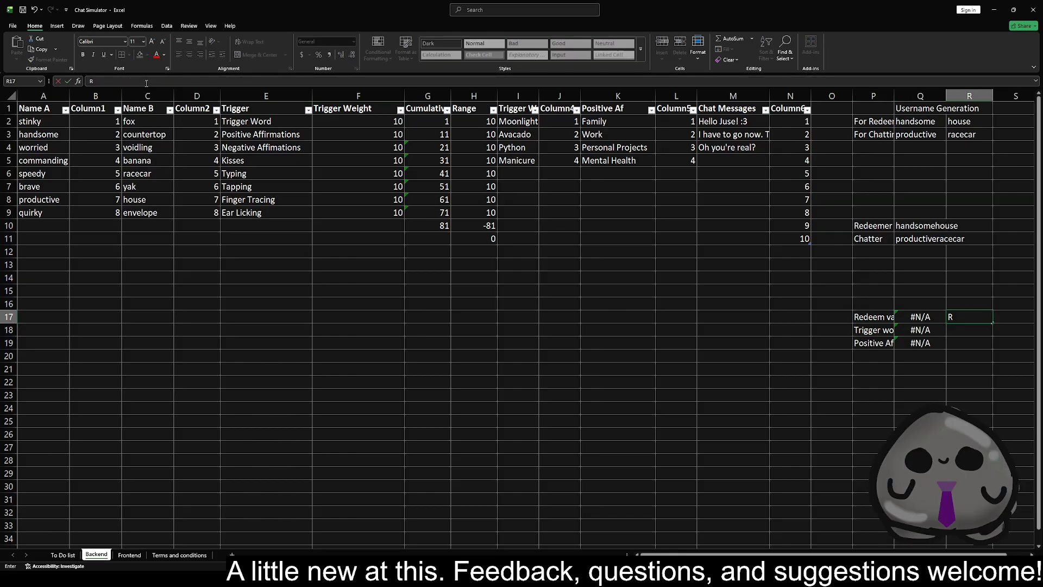
{"action": "type", "text": "m"}
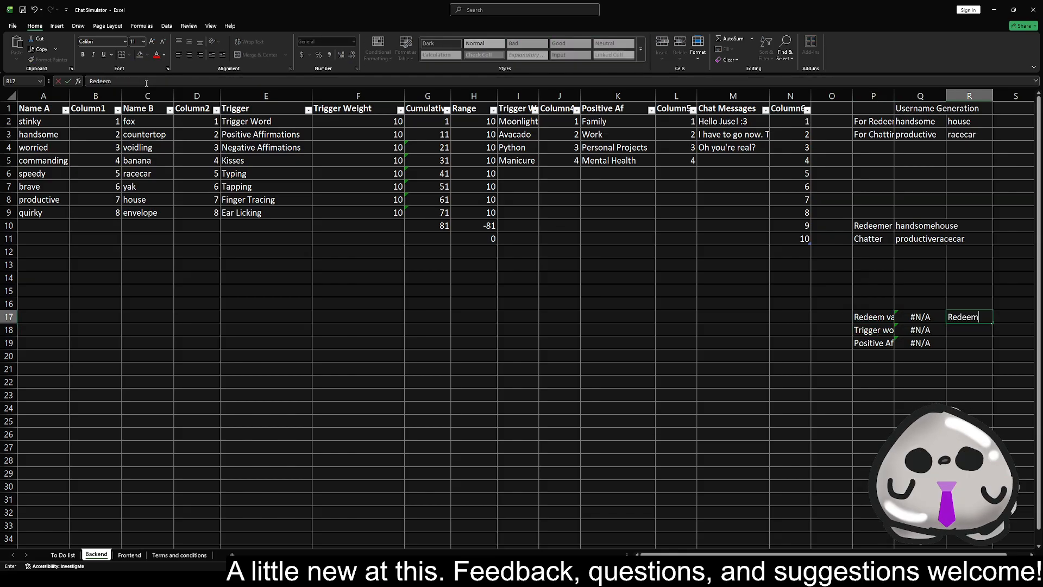
{"action": "key", "text": "Return"}
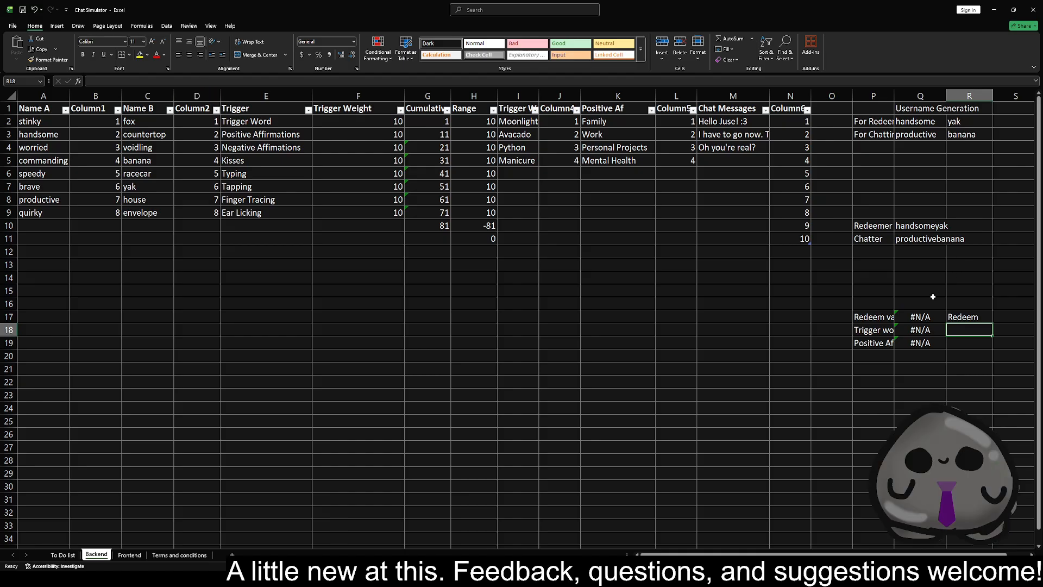
Strip the XLOOKUP and its lookup columns from the Q17 formula, leaving only RANDBETWEEN(G2,G9)
{"action": "left_click", "coordinate": [920, 320]}
{"action": "left_click_drag", "start_coordinate": [208, 81], "coordinate": [176, 81]}
{"action": "key", "text": "BackSpace"}
{"action": "left_click_drag", "start_coordinate": [118, 82], "coordinate": [92, 82]}
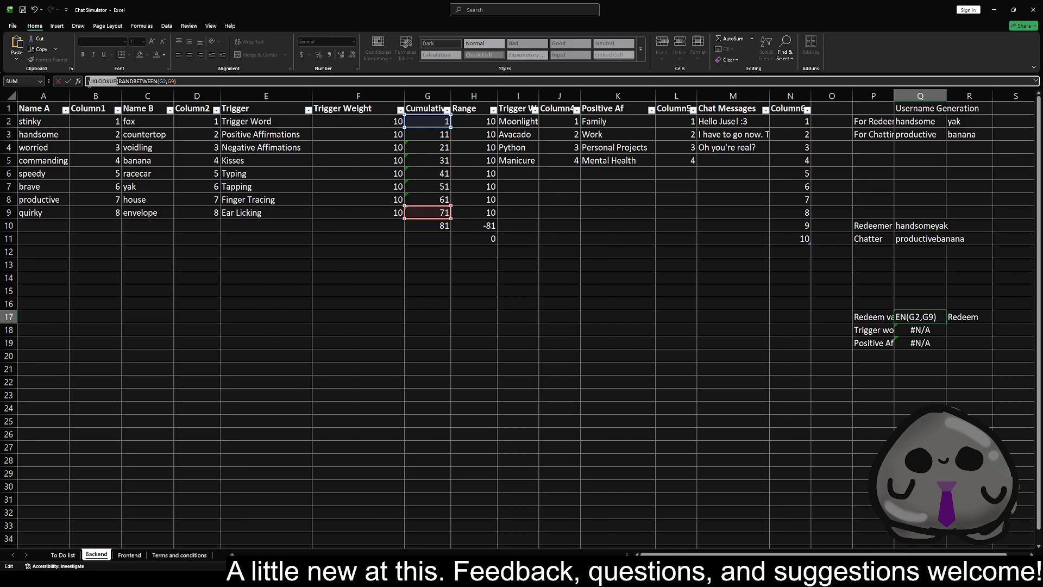
{"action": "key", "text": "BackSpace"}
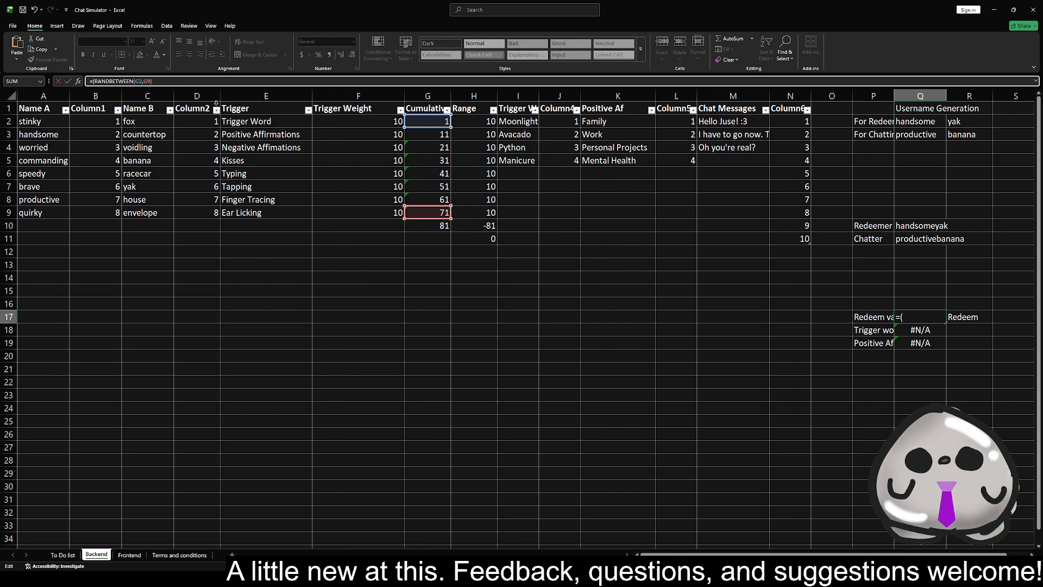
{"action": "key", "text": "Delete"}
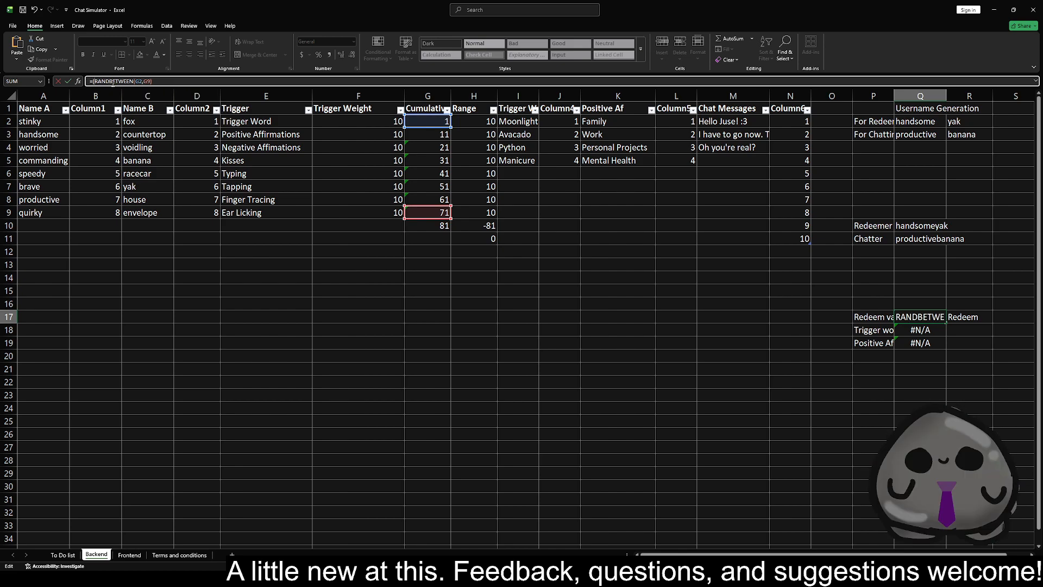
{"action": "key", "text": "Return"}
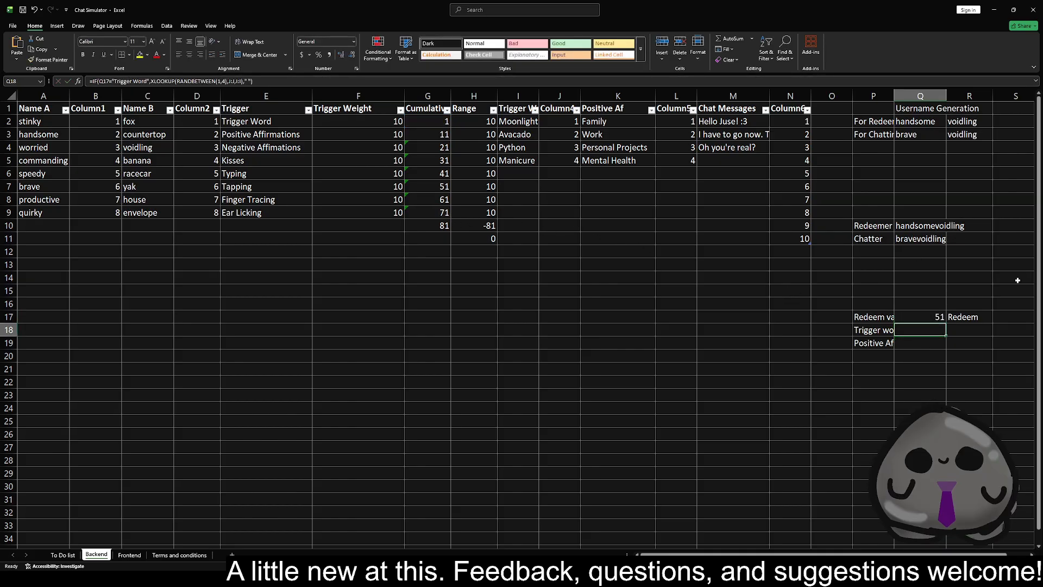
Recalculate the sheet several times to check the random redeem values generated in Q17
{"action": "key", "text": "F9"}
{"action": "key", "text": "F9"}
{"action": "key", "text": "F9"}
{"action": "key", "text": "F9"}
{"action": "key", "text": "F9"}
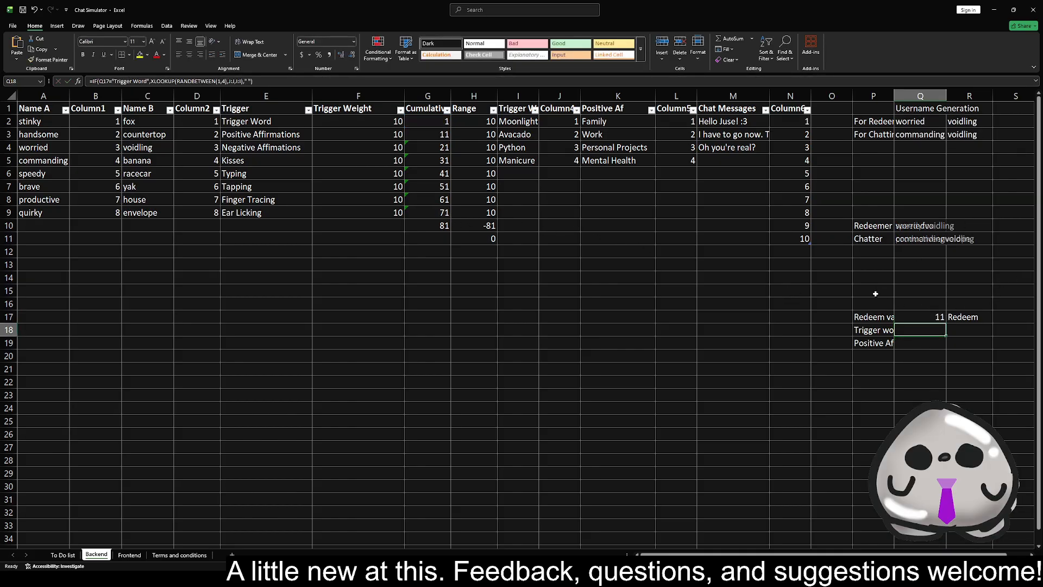
{"action": "key", "text": "F9"}
{"action": "key", "text": "F9"}
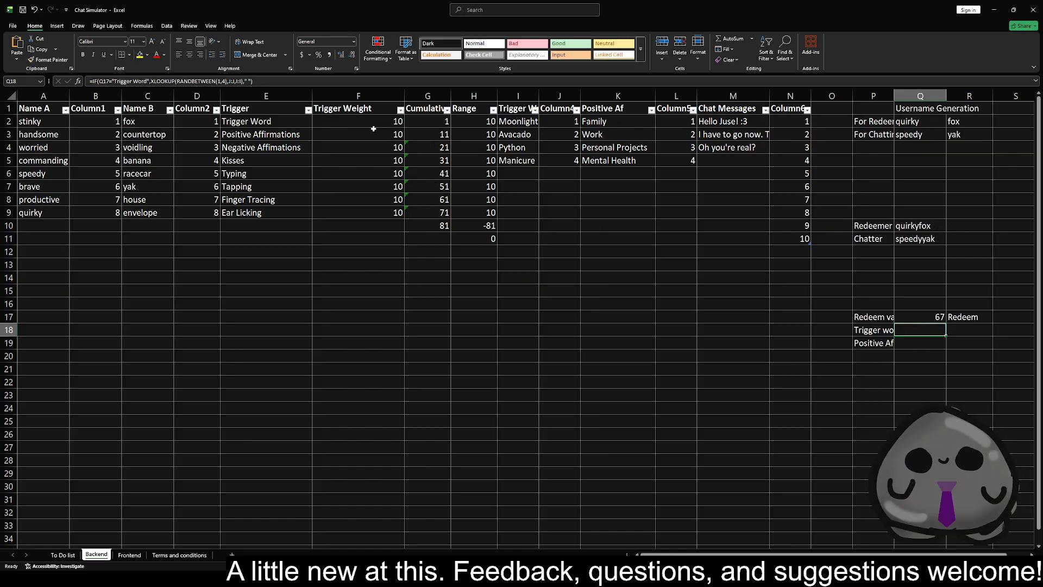
Enter Index( in S17, beside the Redeem label
{"action": "left_click_drag", "start_coordinate": [251, 124], "coordinate": [255, 214]}
{"action": "left_click", "coordinate": [1014, 317]}
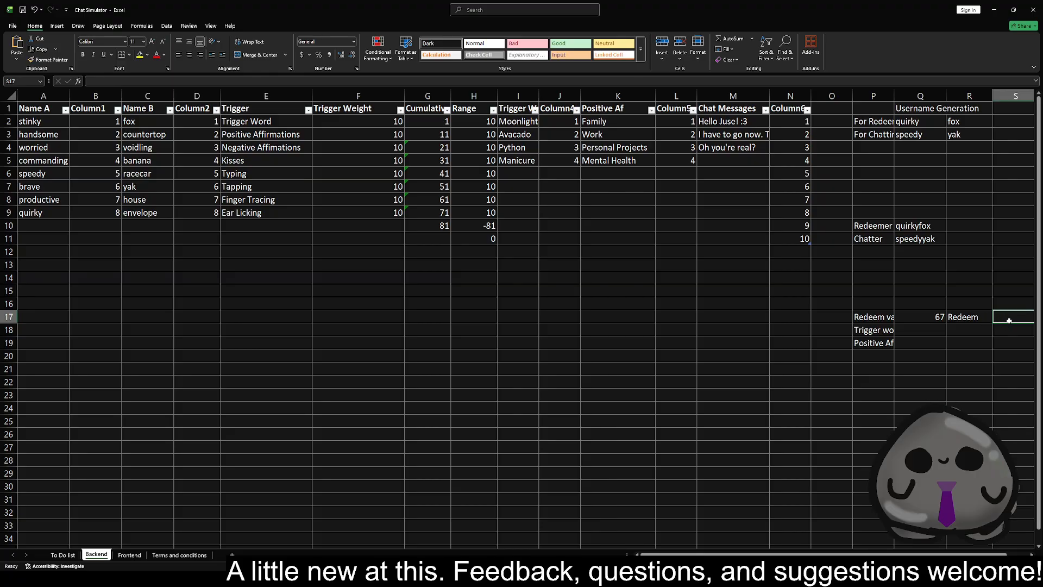
{"action": "type", "text": "Ing"}
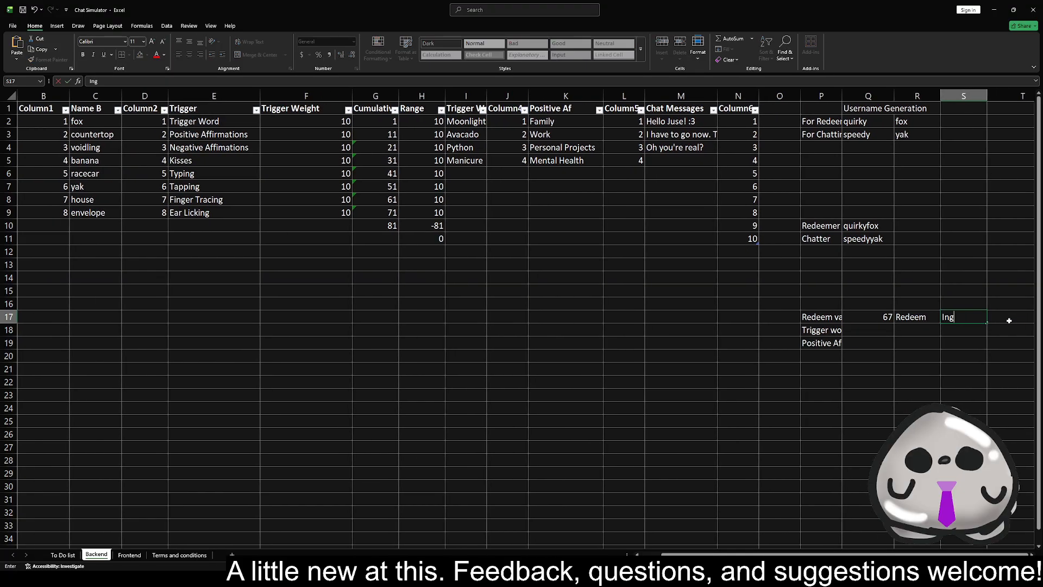
{"action": "key", "text": "BackSpace"}
{"action": "type", "text": "dex"}
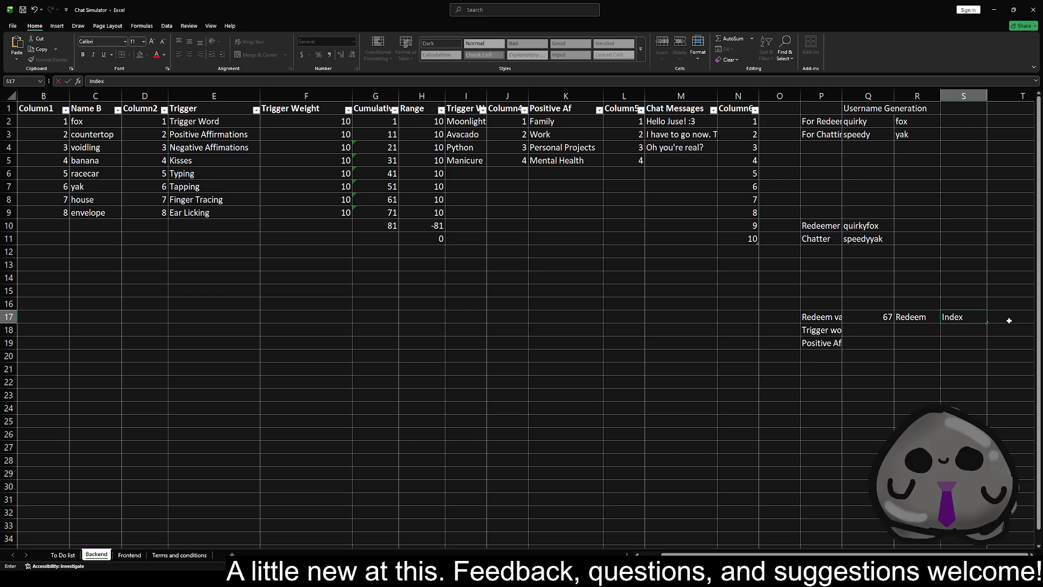
{"action": "type", "text": "("}
{"action": "left_click_drag", "start_coordinate": [307, 109], "coordinate": [269, 99]}
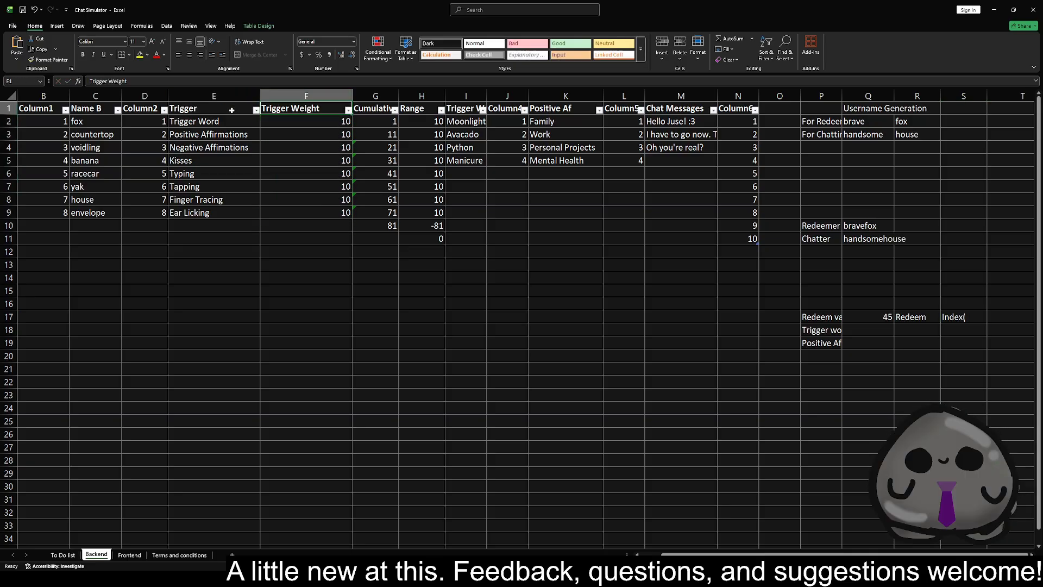
Turn the S17 entry into a formula by prefixing an equals sign, and give INDEX the array Table1[Trigger]
{"action": "left_click", "coordinate": [974, 321]}
{"action": "double_click", "coordinate": [950, 317]}
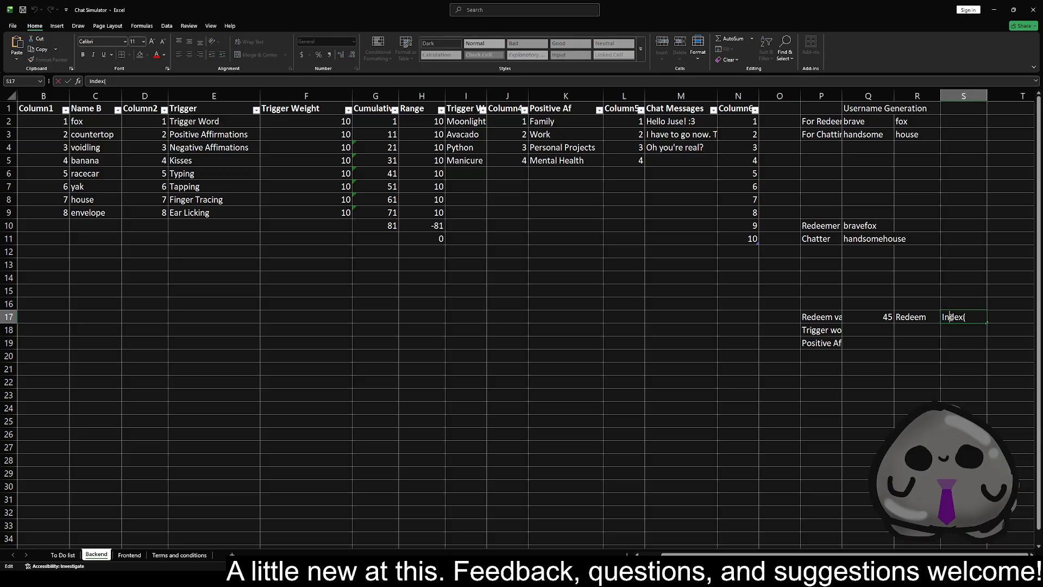
{"action": "key", "text": "Home"}
{"action": "type", "text": "="}
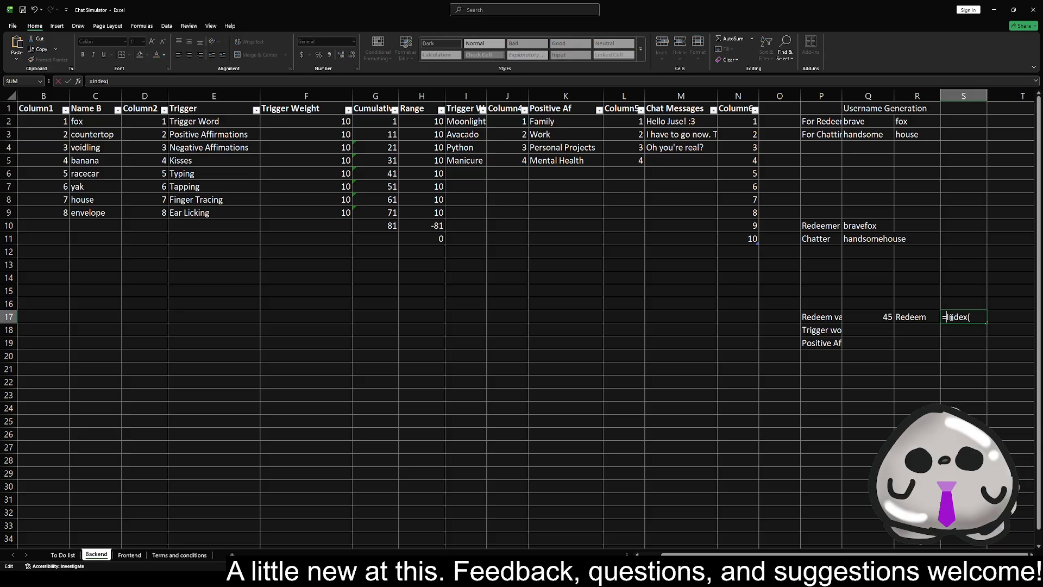
{"action": "left_click", "coordinate": [968, 312]}
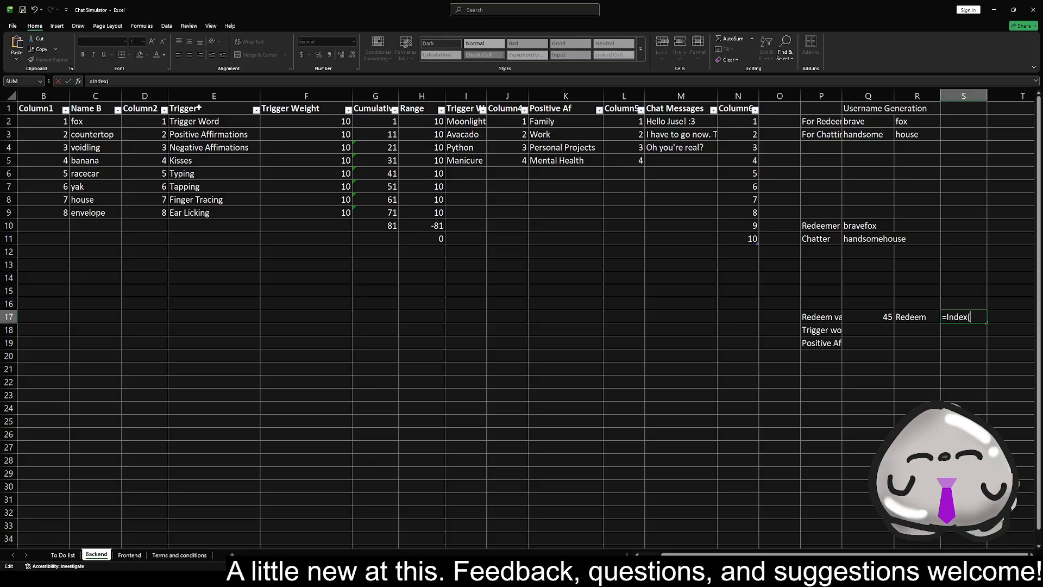
{"action": "left_click_drag", "start_coordinate": [217, 122], "coordinate": [213, 240]}
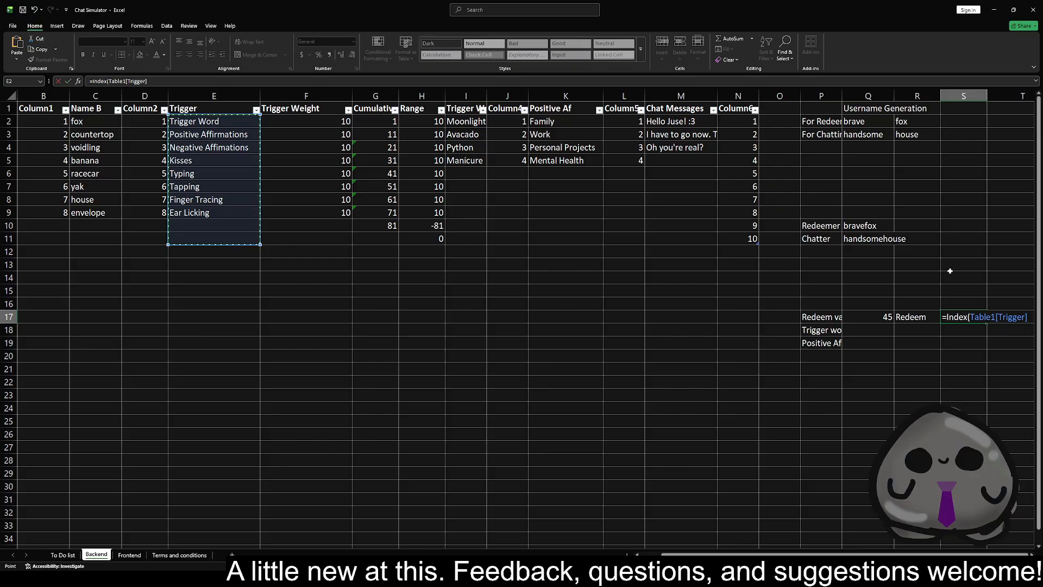
Nest a MATCH function as the second INDEX argument in S17, with Q17 as its lookup value
{"action": "scroll", "coordinate": [931, 264], "scroll_direction": "down", "scroll_amount": 1}
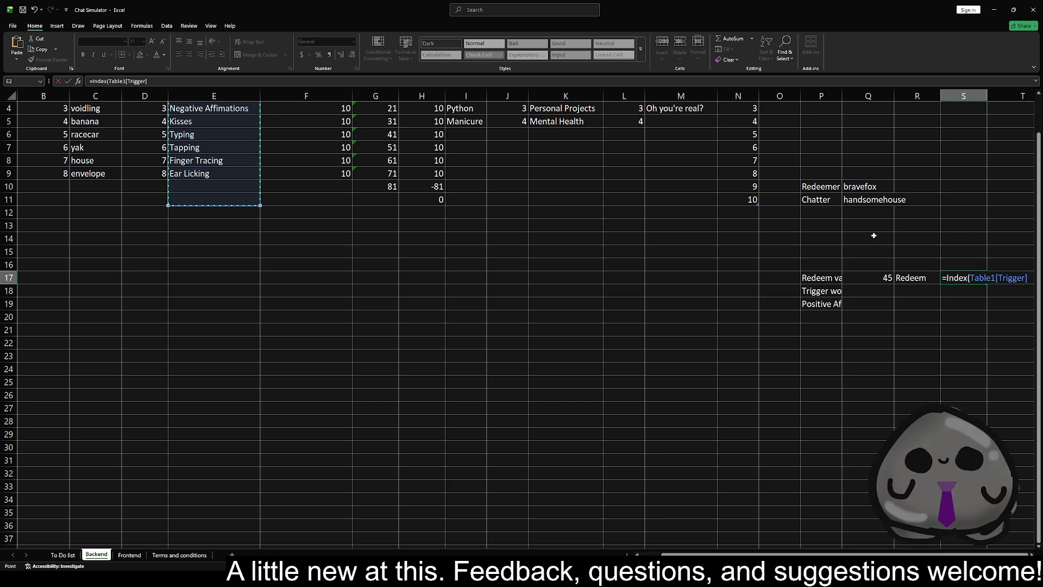
{"action": "type", "text": ","}
{"action": "type", "text": "match"}
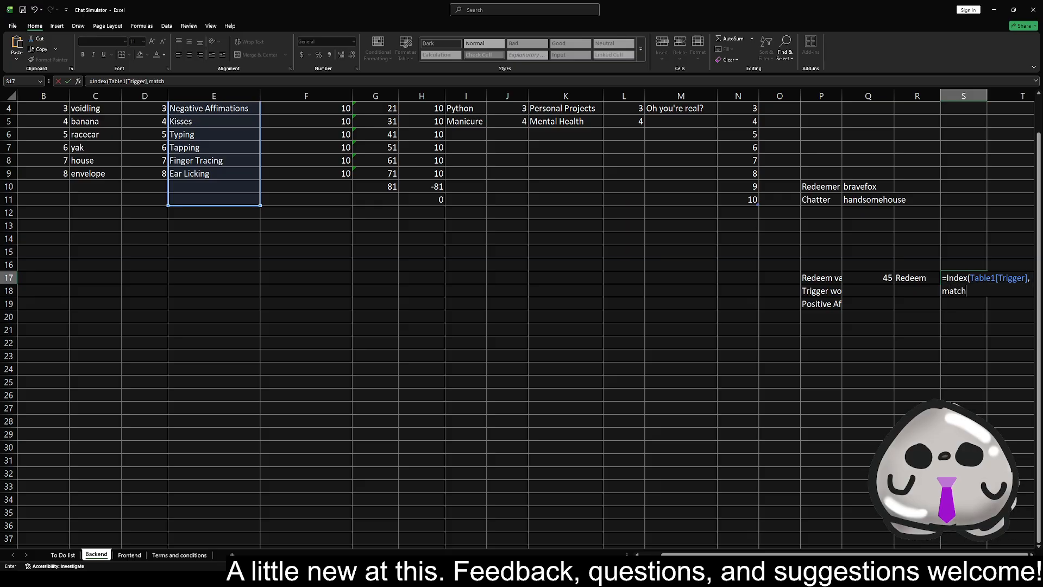
{"action": "key", "text": "alt+Tab"}
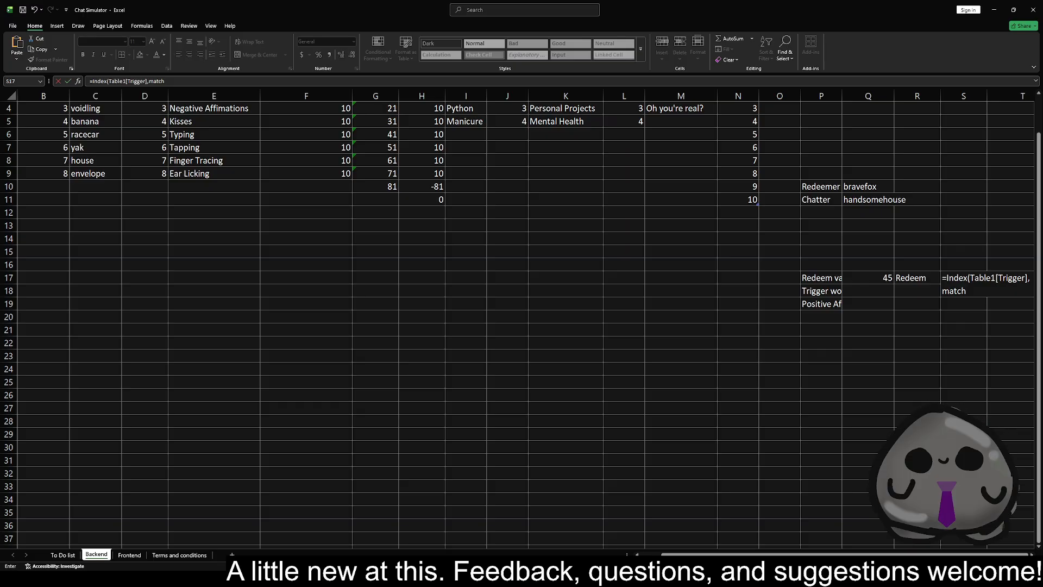
{"action": "key", "text": "alt+Tab"}
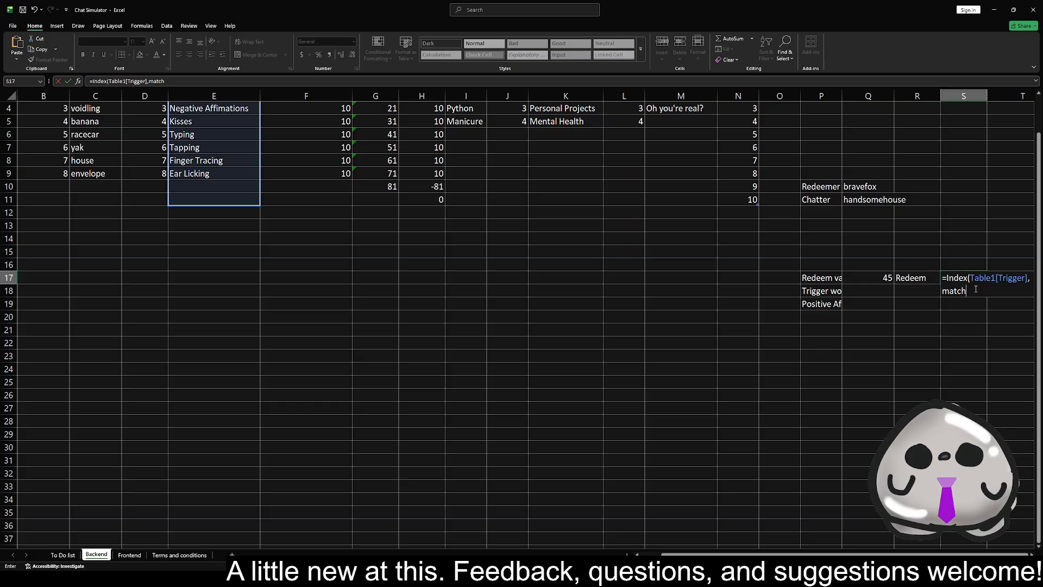
{"action": "type", "text": "("}
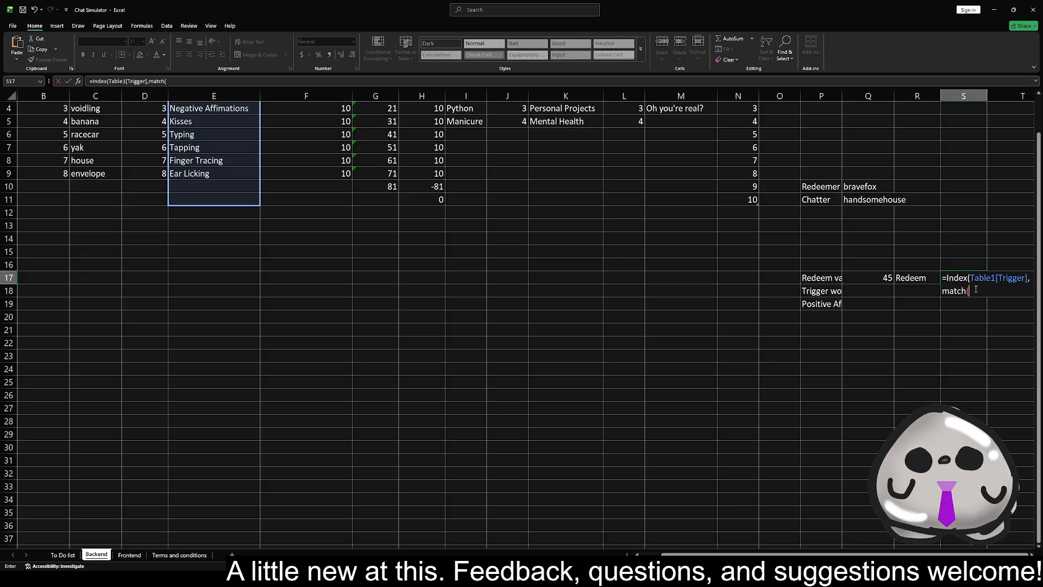
{"action": "type", "text": "Q"}
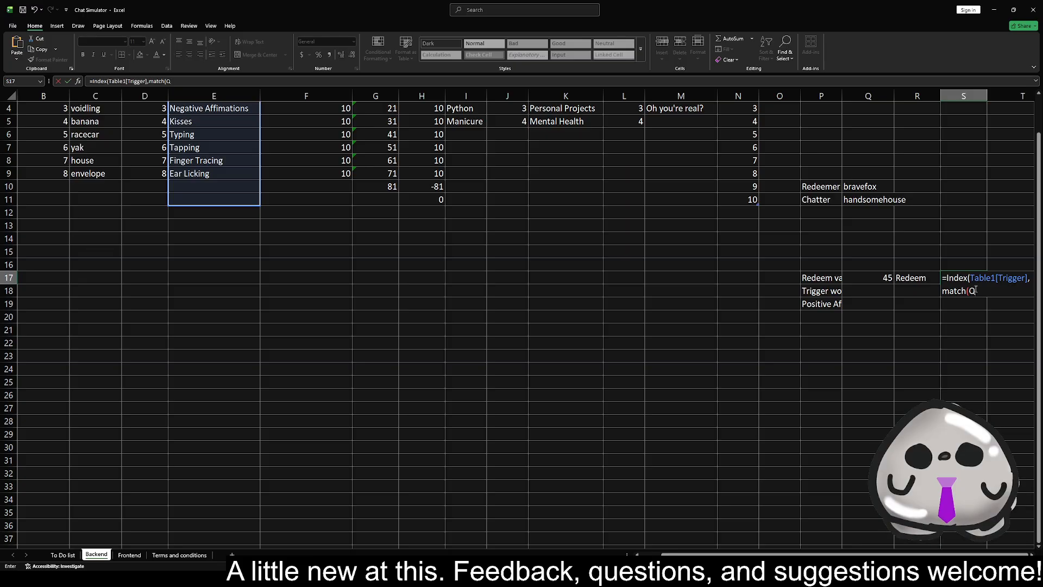
{"action": "type", "text": "17"}
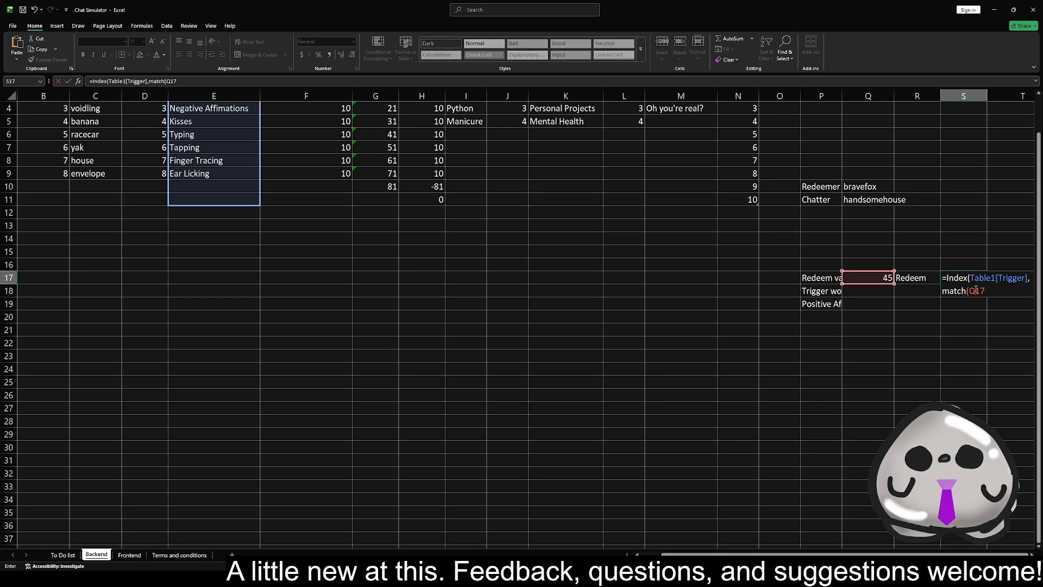
{"action": "type", "text": "),"}
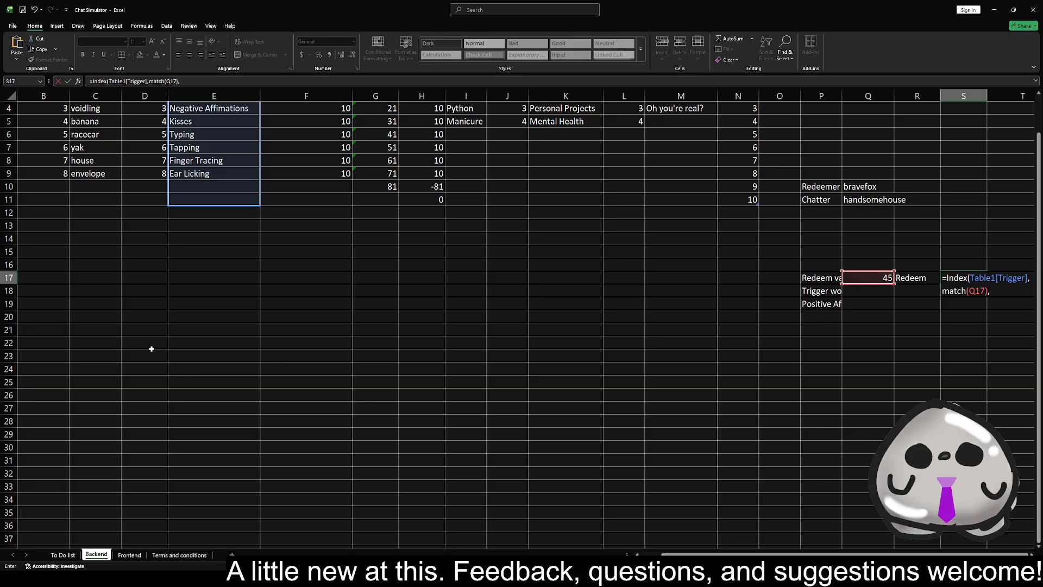
{"action": "key", "text": "alt+Tab"}
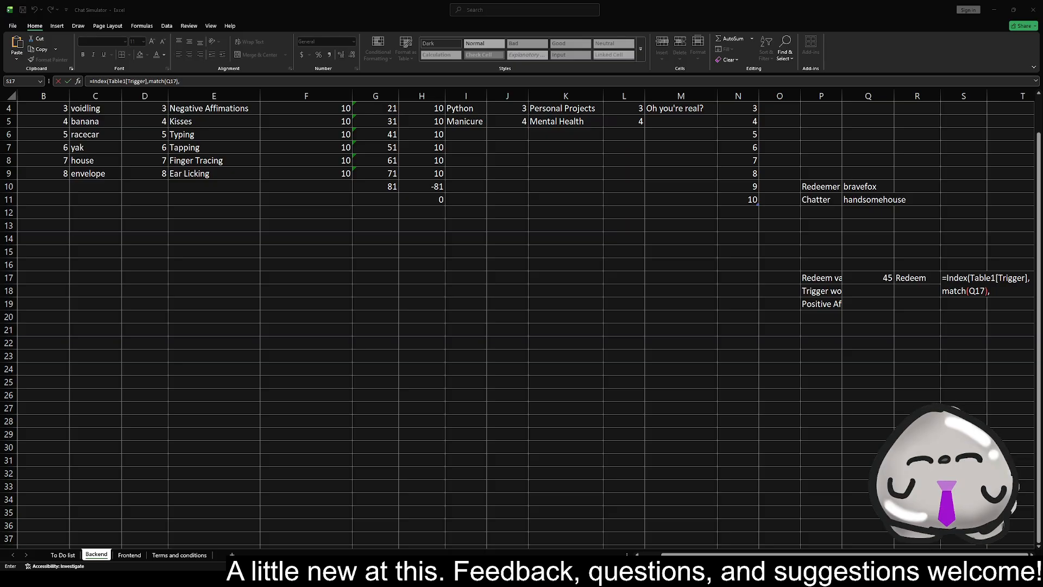
{"action": "left_click", "coordinate": [991, 291]}
{"action": "key", "text": "Left"}
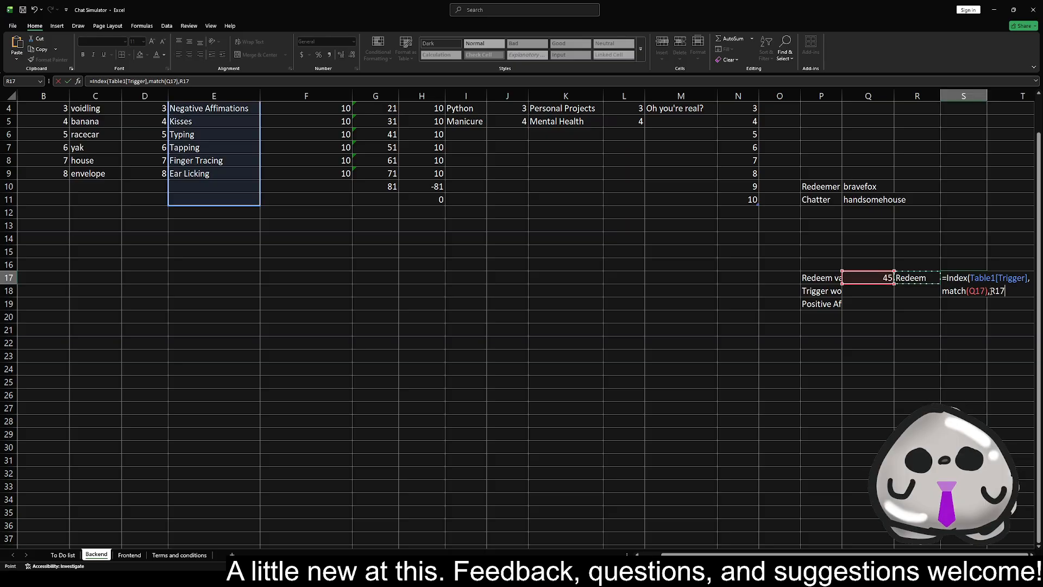
{"action": "key", "text": "BackSpace"}
{"action": "key", "text": "BackSpace"}
{"action": "key", "text": "BackSpace"}
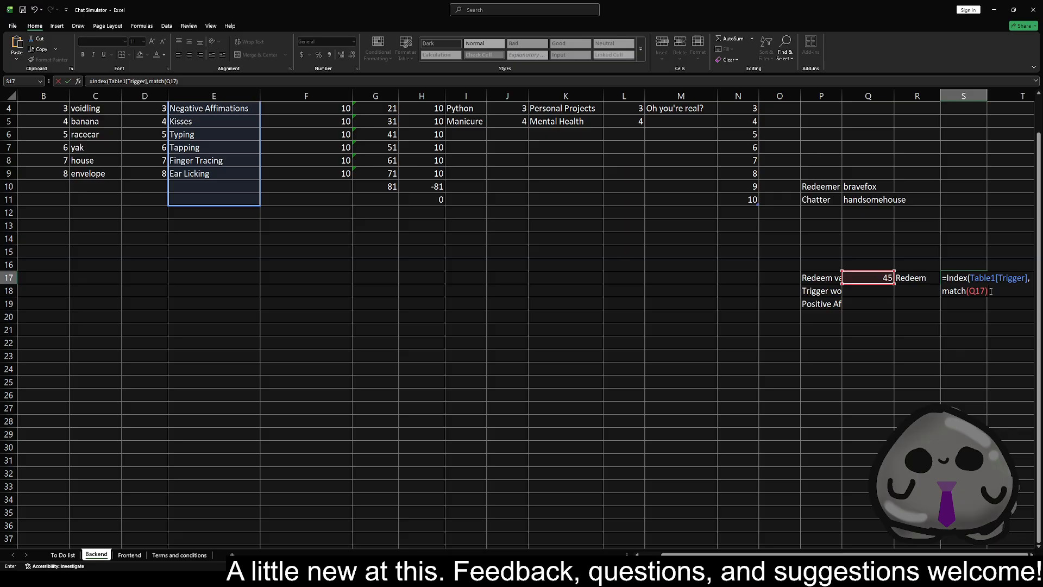
{"action": "key", "text": "BackSpace"}
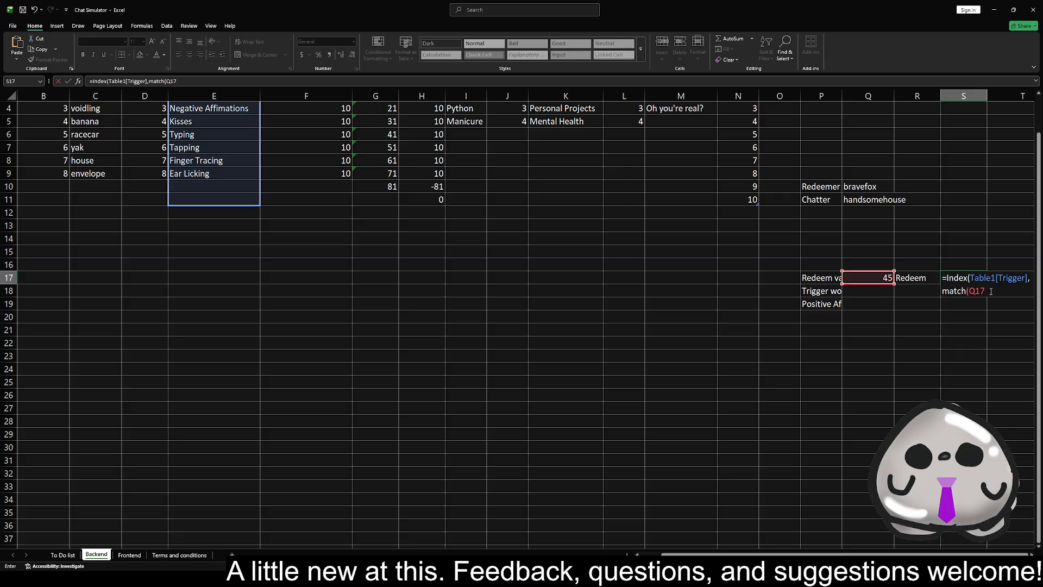
Give MATCH the lookup array Table1[Cumulative] and match type 1
{"action": "type", "text": ","}
{"action": "scroll", "coordinate": [386, 123], "scroll_direction": "up", "scroll_amount": 1}
{"action": "left_click_drag", "start_coordinate": [386, 122], "coordinate": [384, 239]}
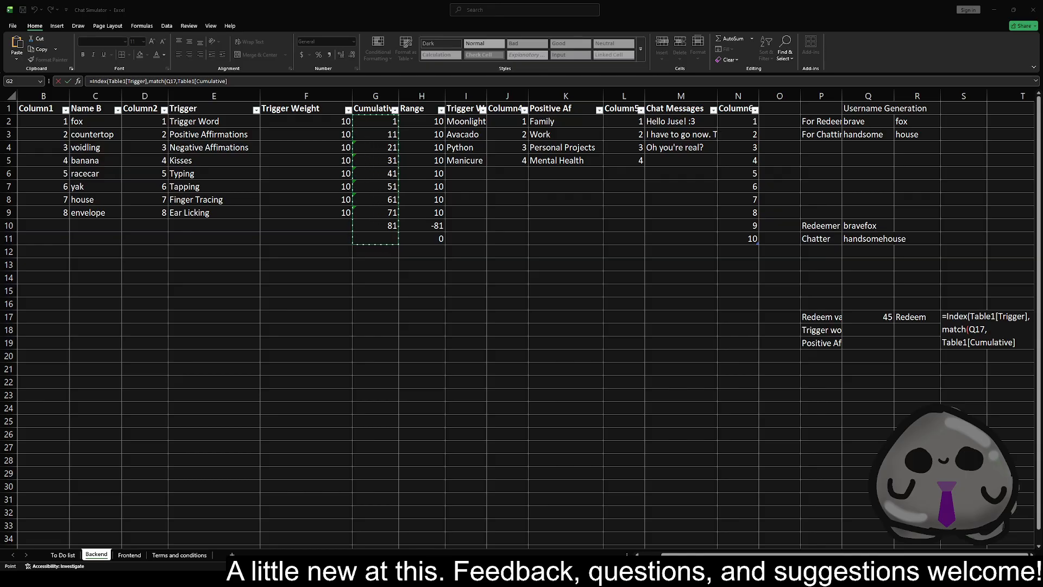
{"action": "left_click", "coordinate": [1020, 344]}
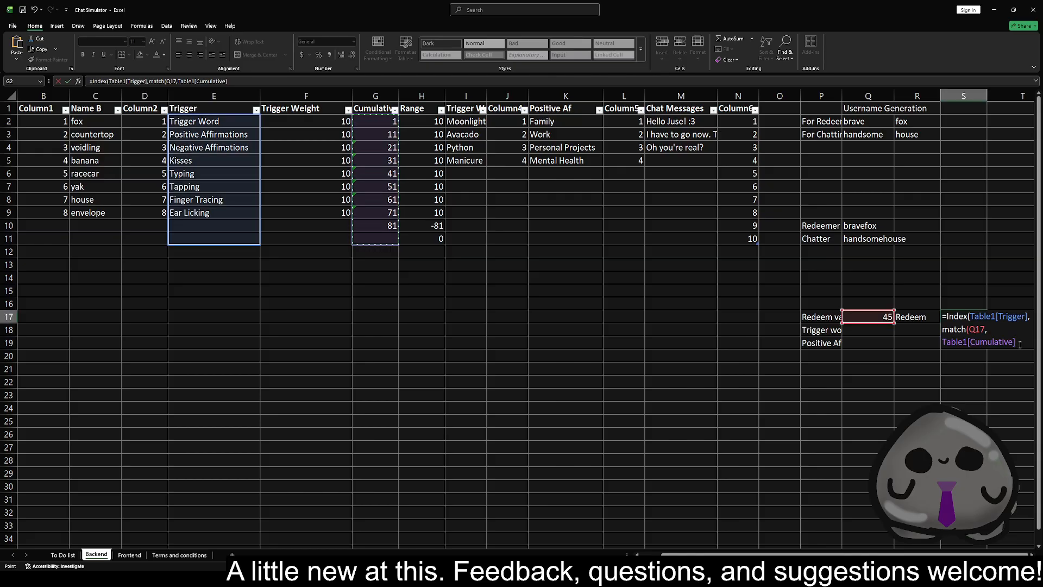
{"action": "type", "text": ",1"}
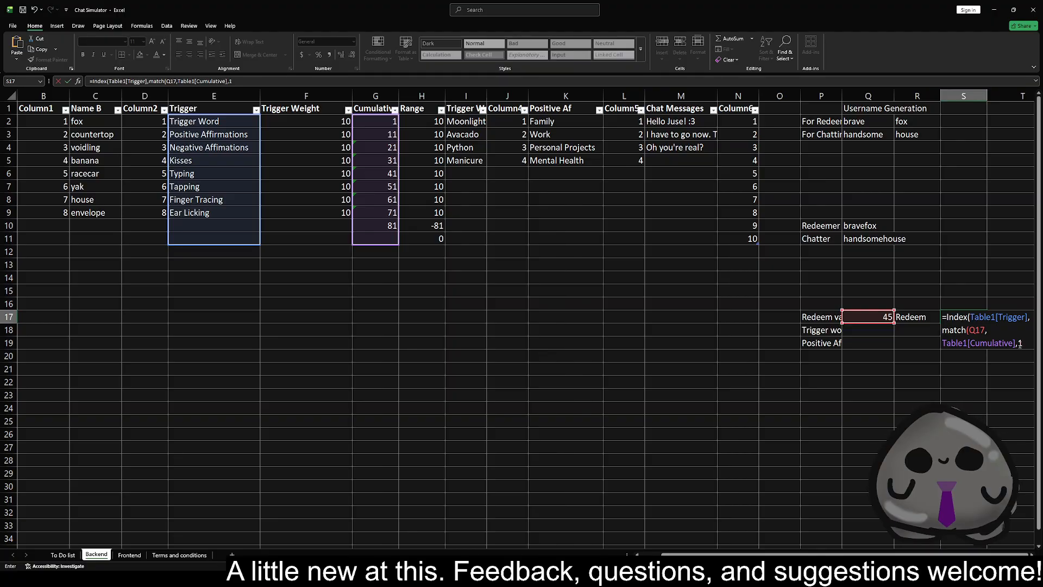
Close the MATCH function, add 1 as the INDEX column number, and commit the S17 formula
{"action": "key", "text": "alt+Tab"}
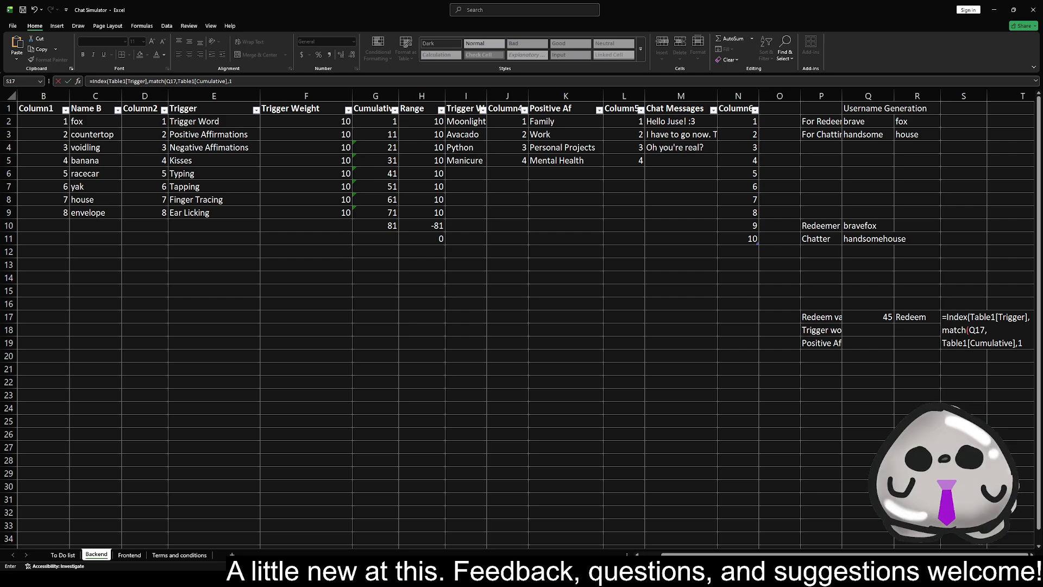
{"action": "left_click", "coordinate": [1028, 346]}
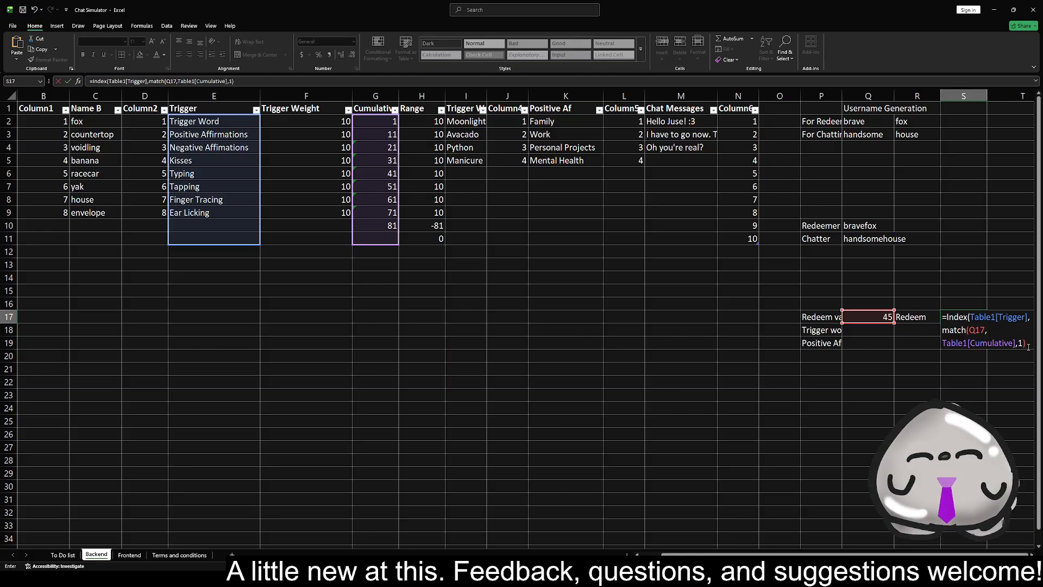
{"action": "type", "text": ")"}
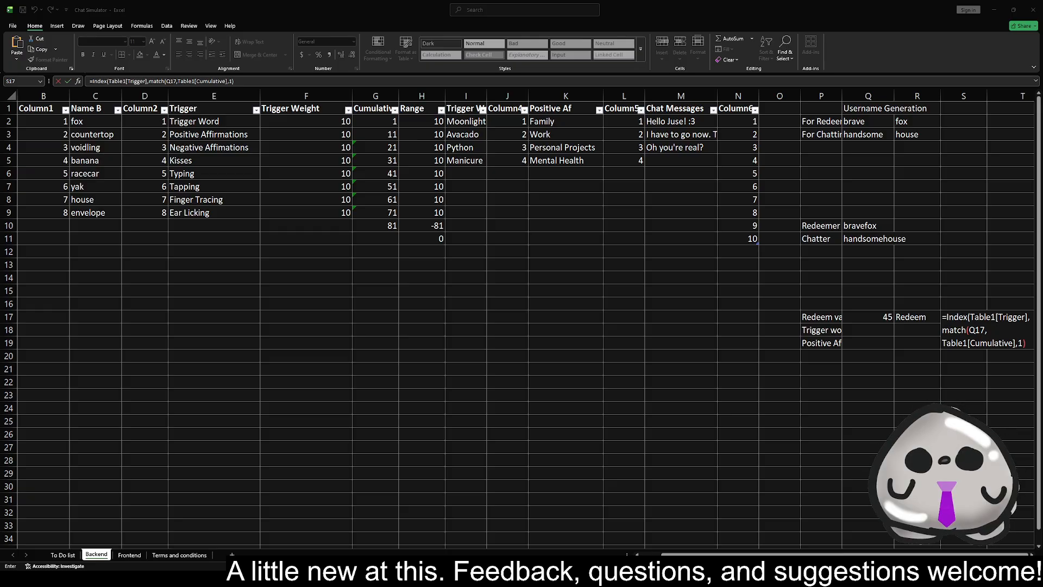
{"action": "left_click", "coordinate": [1030, 345]}
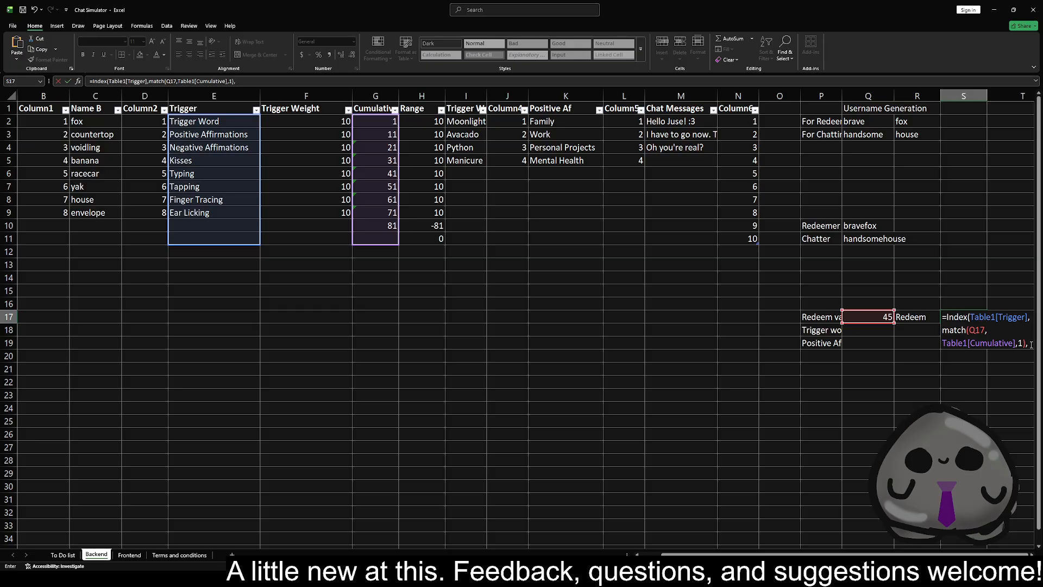
{"action": "type", "text": "1)"}
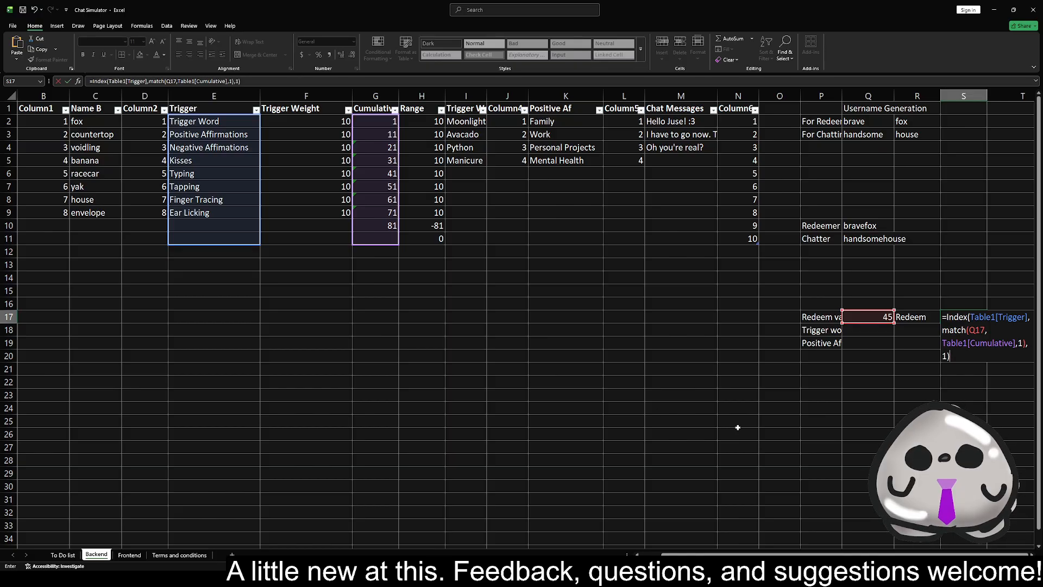
{"action": "left_click", "coordinate": [967, 408]}
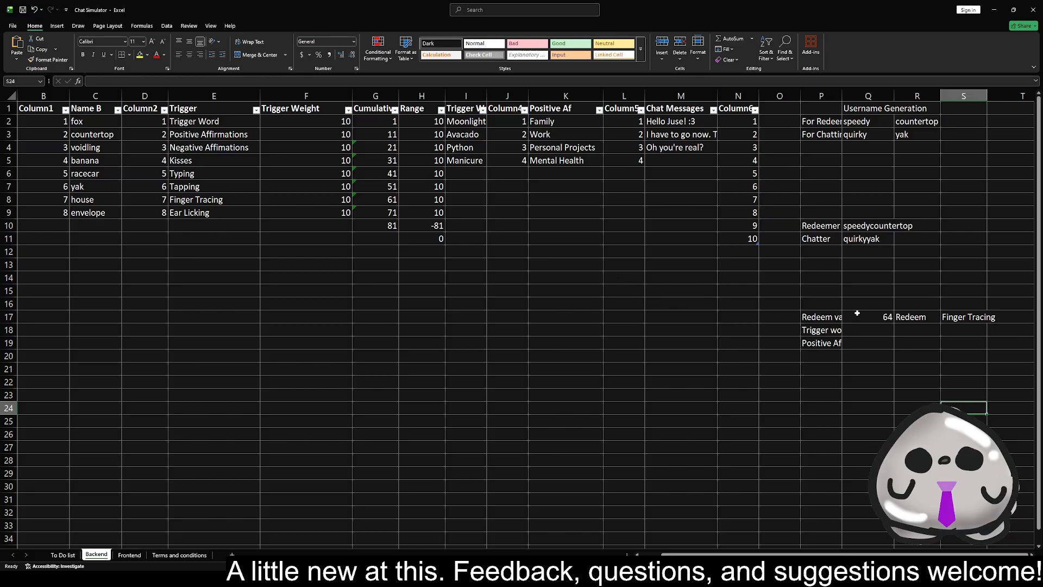
Recalculate the sheet to test the redeem in S17, and inspect the Q17 formula and cumulative cells G2, G10 and G9
{"action": "key", "text": "F9"}
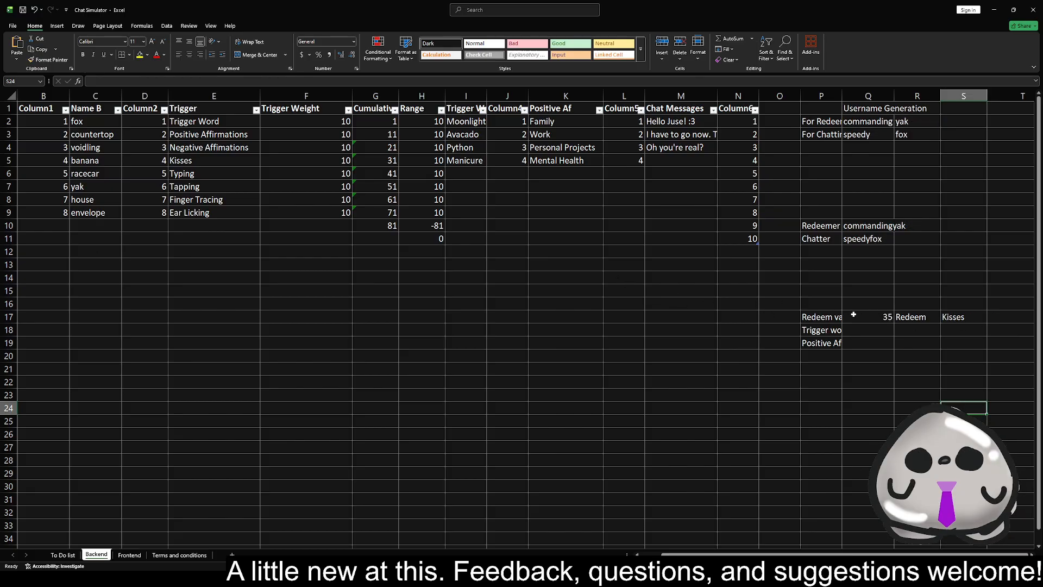
{"action": "left_click", "coordinate": [861, 318]}
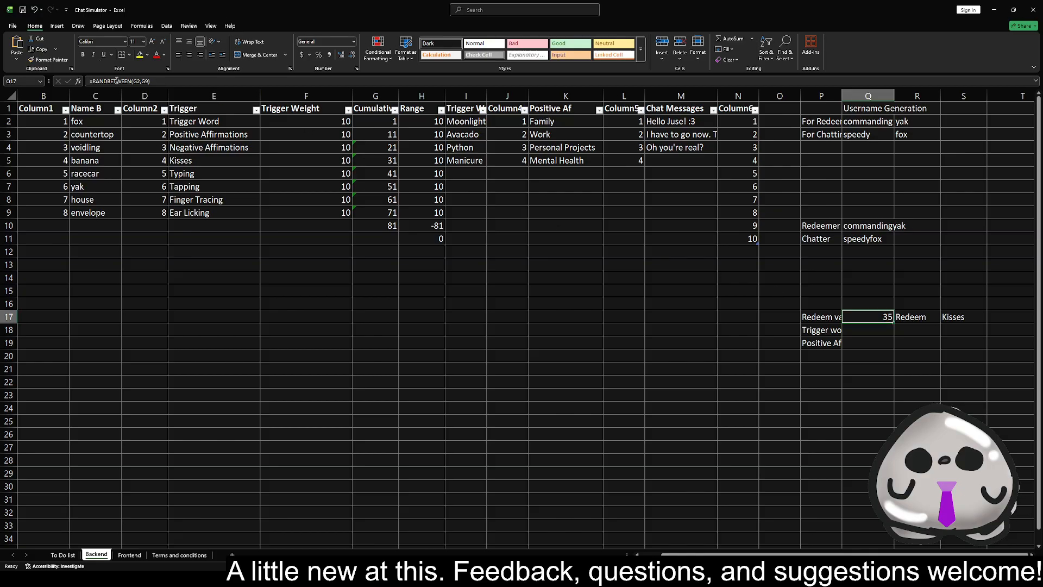
{"action": "left_click", "coordinate": [385, 126]}
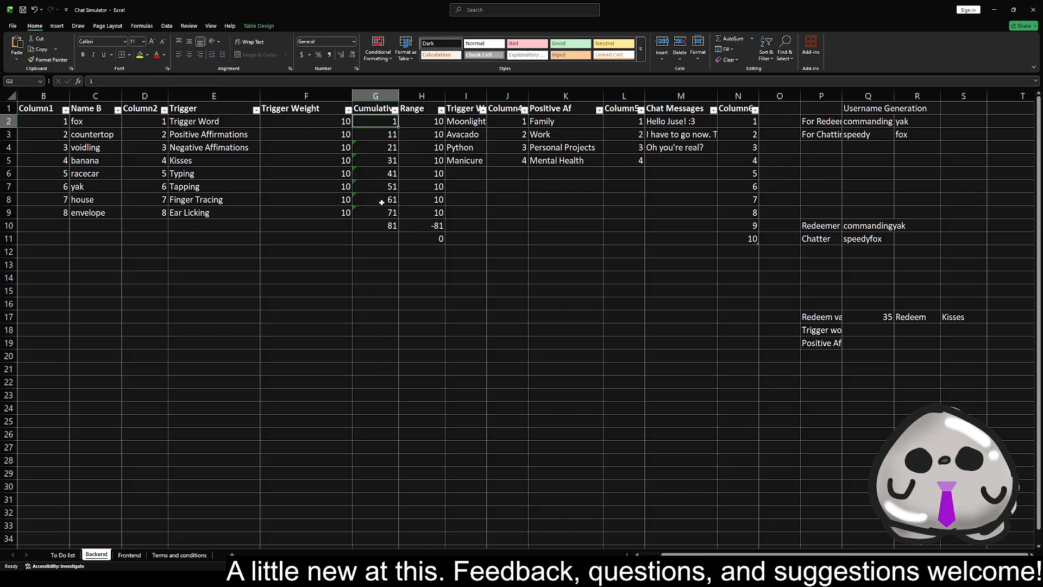
{"action": "left_click", "coordinate": [380, 227]}
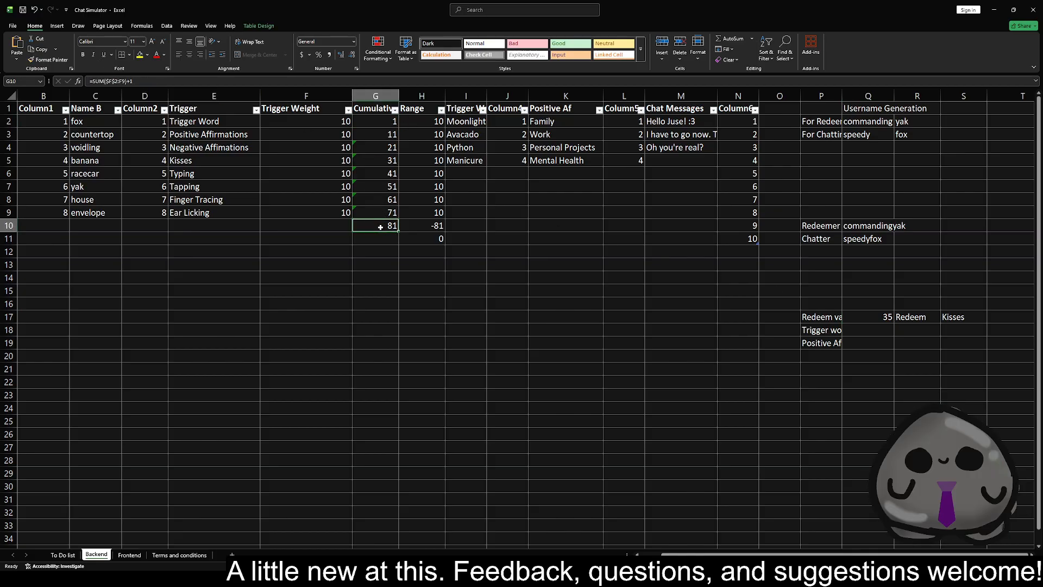
{"action": "left_click", "coordinate": [387, 214]}
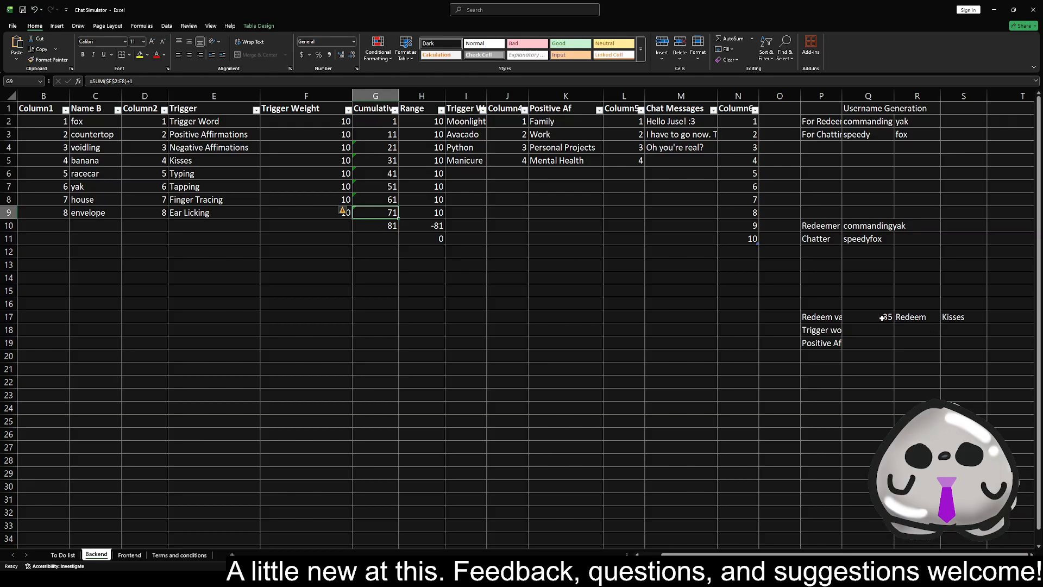
{"action": "key", "text": "F9"}
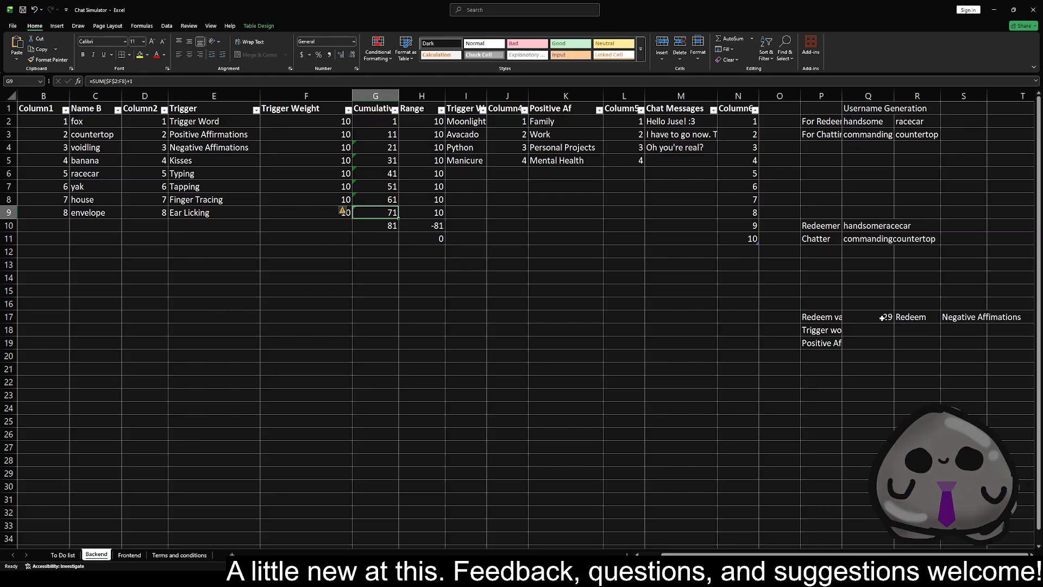
Set the Finger Tracing trigger weight in F8 to 1 and check its Cumulative cell
{"action": "key", "text": "F9"}
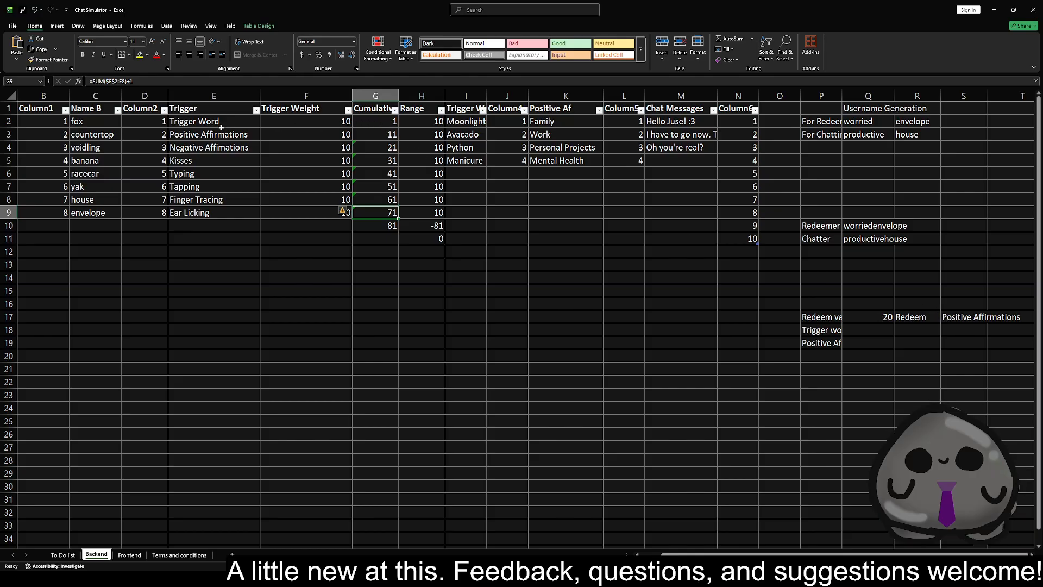
{"action": "left_click_drag", "start_coordinate": [215, 126], "coordinate": [429, 241]}
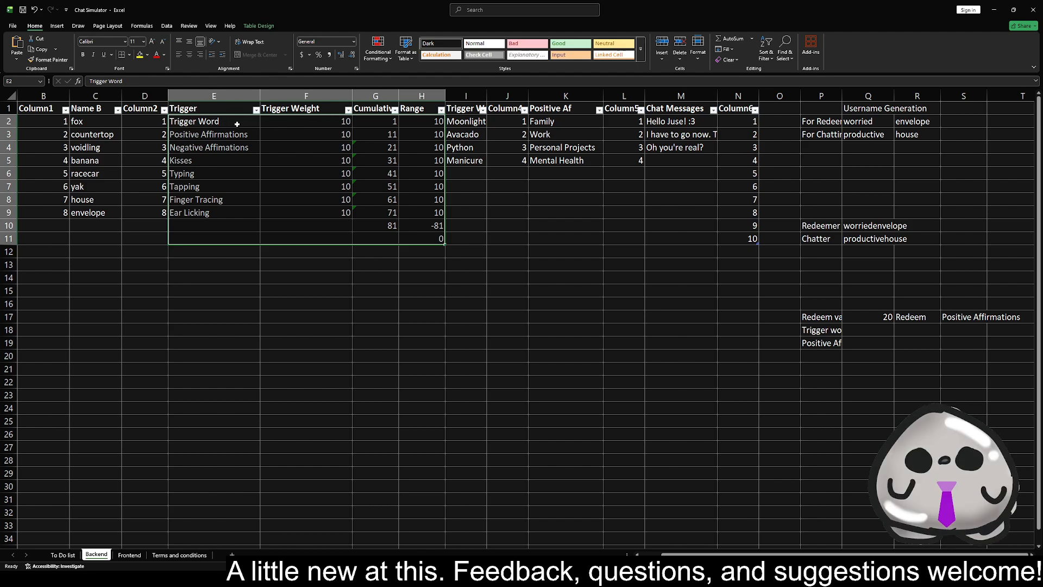
{"action": "left_click", "coordinate": [293, 122]}
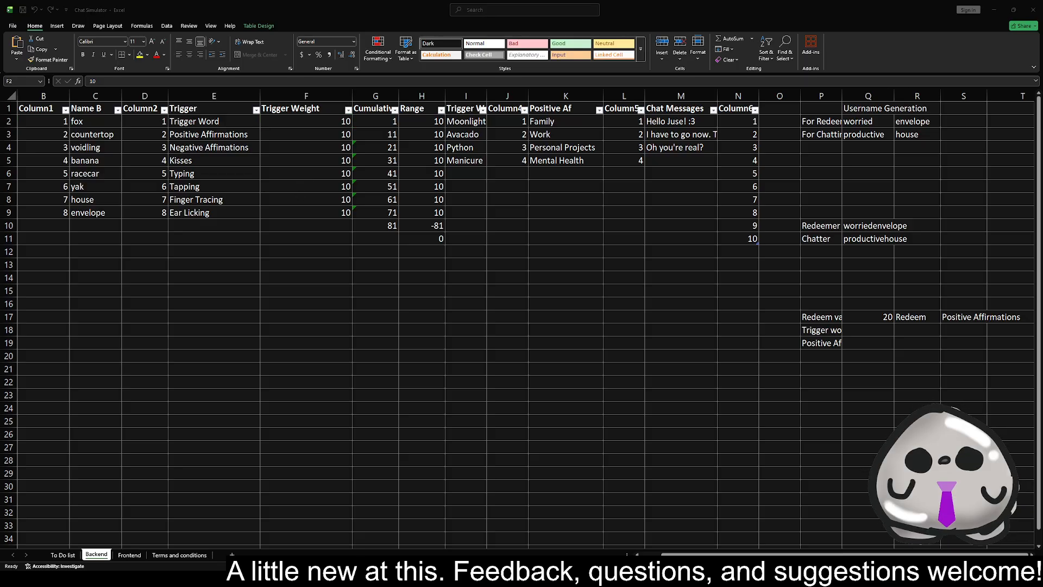
{"action": "left_click", "coordinate": [311, 197]}
{"action": "left_click", "coordinate": [313, 200]}
{"action": "type", "text": "1"}
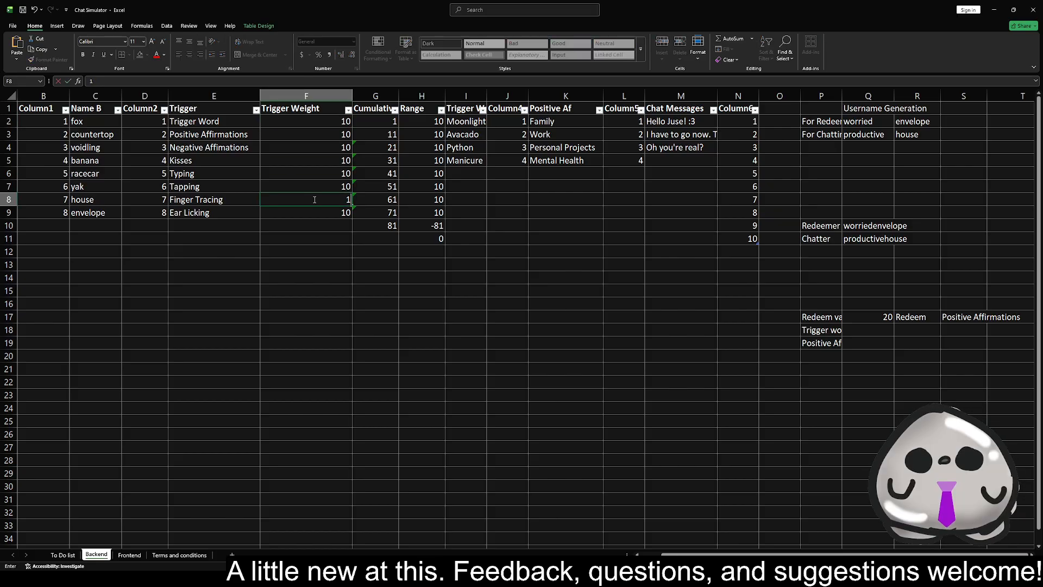
{"action": "key", "text": "Return"}
{"action": "left_click", "coordinate": [375, 198]}
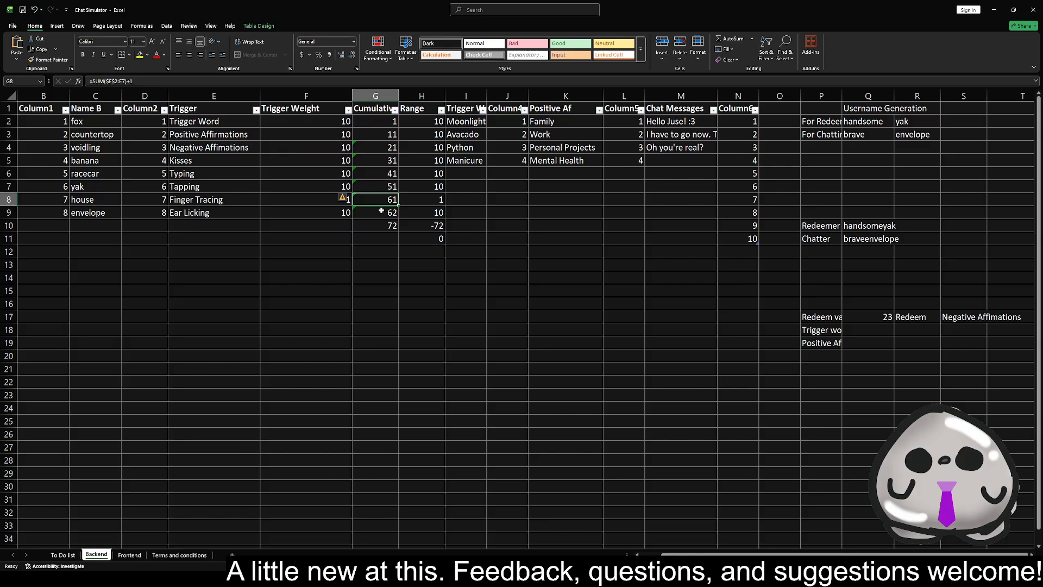
{"action": "left_click", "coordinate": [204, 201]}
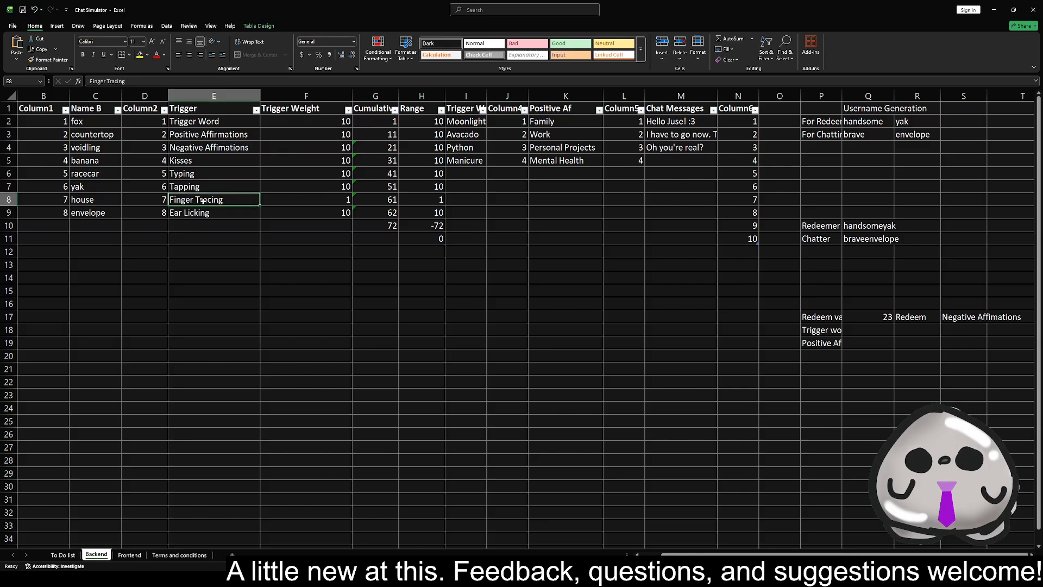
Set the Kisses trigger weight in F5 to 10000
{"action": "left_click", "coordinate": [303, 199]}
{"action": "left_click", "coordinate": [328, 170]}
{"action": "left_click", "coordinate": [324, 159]}
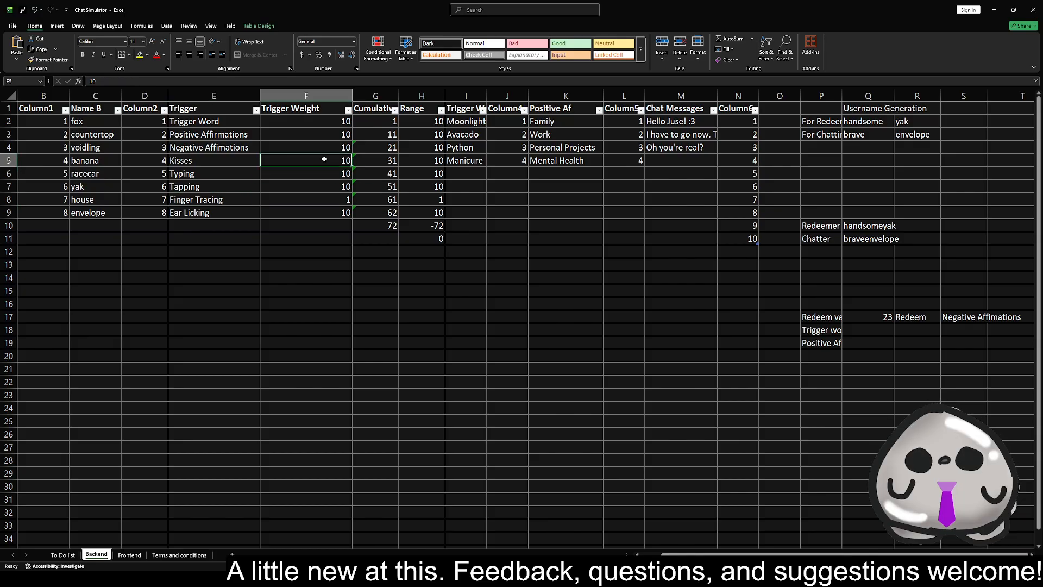
{"action": "type", "text": "10000"}
{"action": "left_click", "coordinate": [326, 238]}
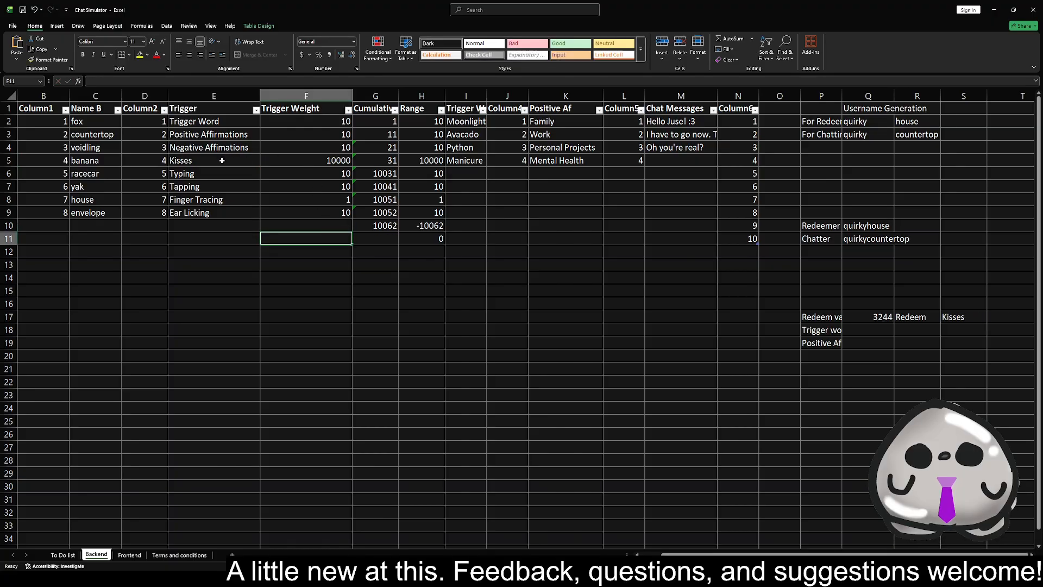
Recalculate the sheet repeatedly to test how often the weighted trigger comes up as the redeem in S17
{"action": "key", "text": "F9"}
{"action": "key", "text": "F9"}
{"action": "key", "text": "F9"}
{"action": "key", "text": "F9"}
{"action": "key", "text": "F9"}
{"action": "key", "text": "F9"}
{"action": "key", "text": "F9"}
{"action": "key", "text": "F9"}
{"action": "key", "text": "F9"}
{"action": "key", "text": "F9"}
{"action": "key", "text": "F9"}
{"action": "key", "text": "F9"}
{"action": "key", "text": "F9"}
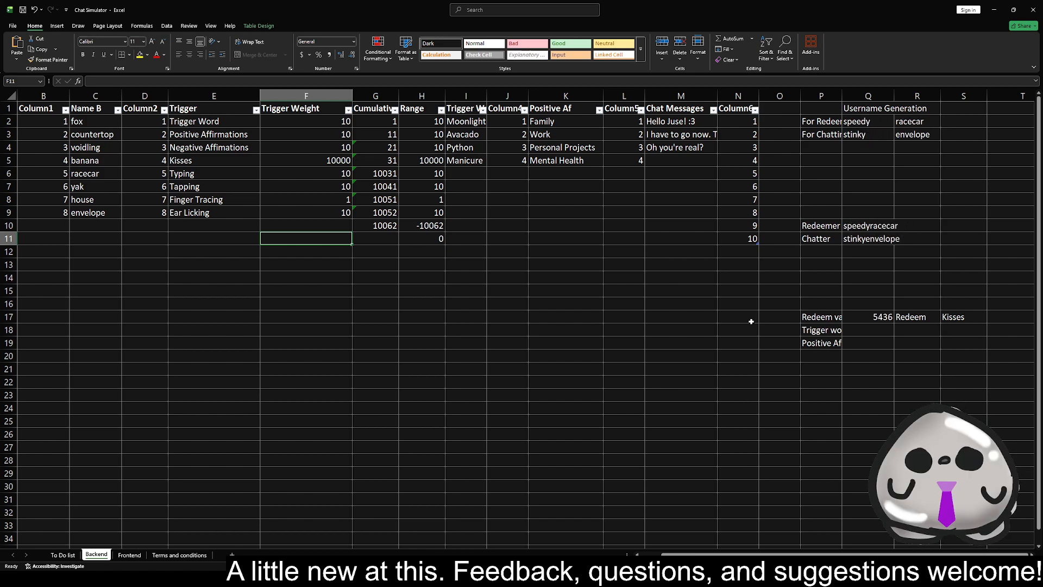
{"action": "key", "text": "F9"}
{"action": "key", "text": "F9"}
{"action": "key", "text": "F9"}
{"action": "key", "text": "F9"}
{"action": "key", "text": "F9"}
{"action": "key", "text": "F9"}
{"action": "key", "text": "F9"}
{"action": "key", "text": "F9"}
{"action": "key", "text": "F9"}
{"action": "key", "text": "F9"}
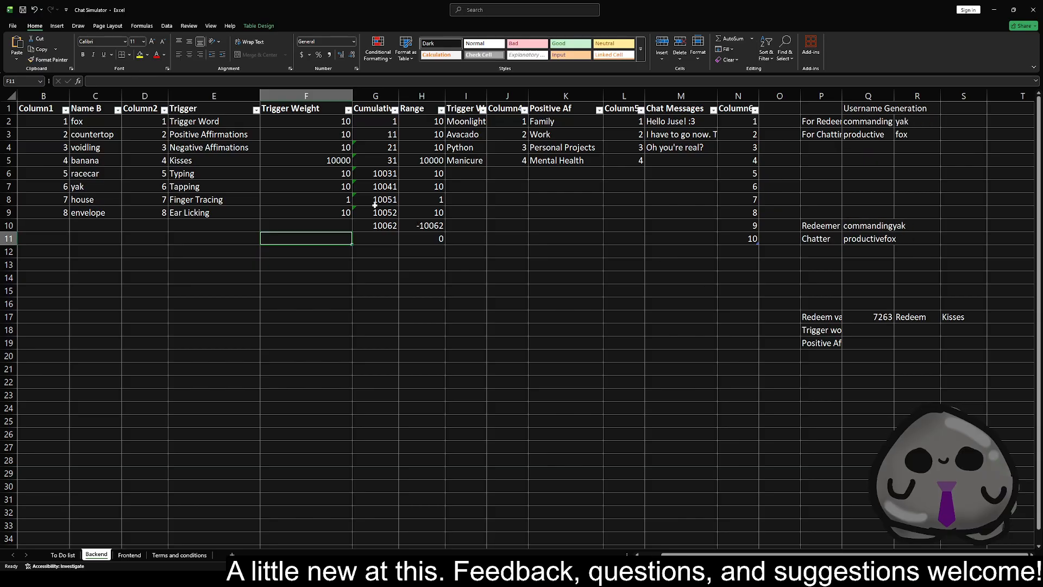
Set the Kisses and Finger Tracing trigger weights back to 10
{"action": "left_click", "coordinate": [320, 159]}
{"action": "type", "text": "10"}
{"action": "key", "text": "Return"}
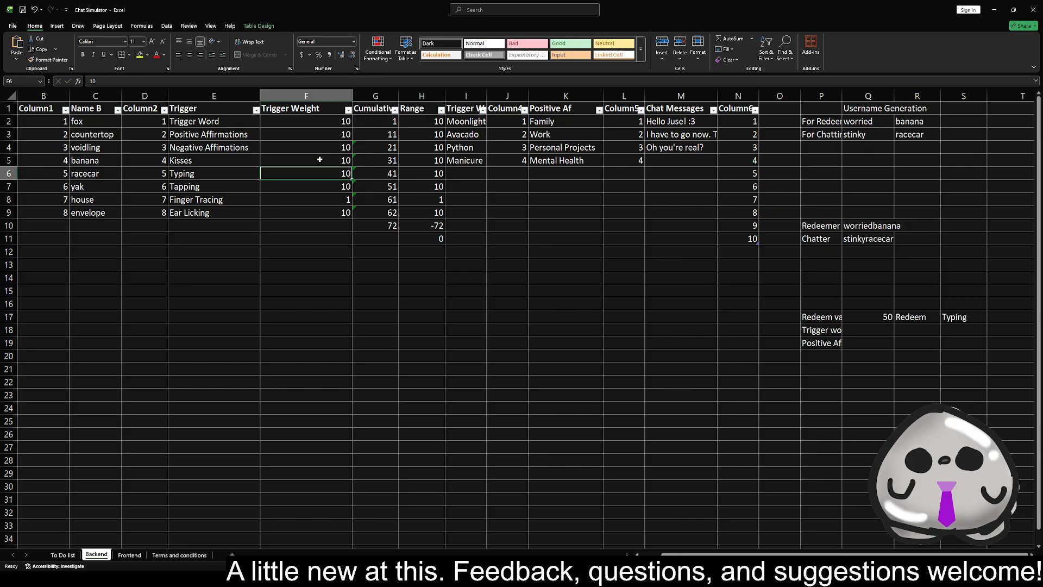
{"action": "left_click", "coordinate": [329, 200]}
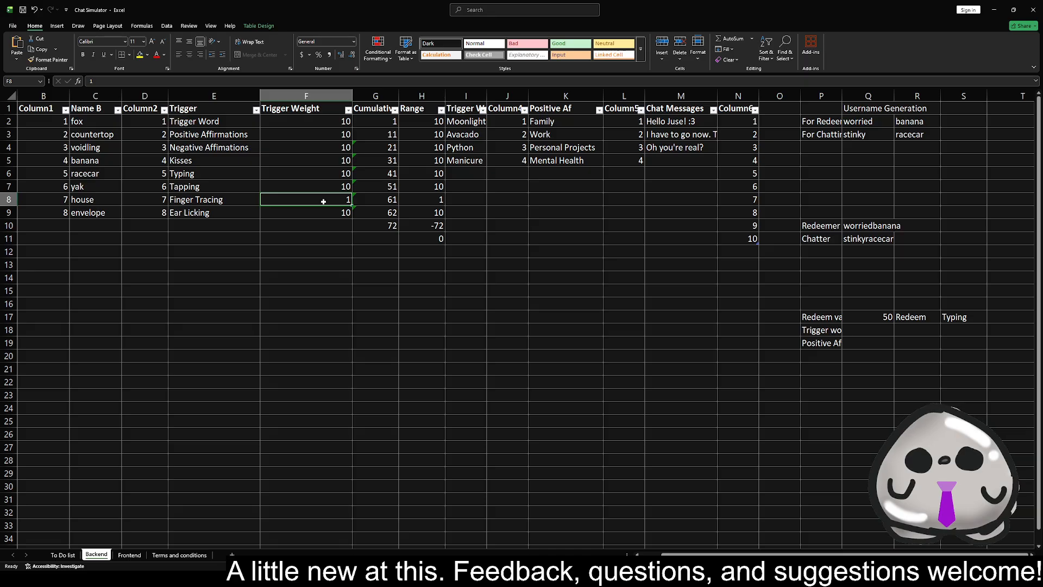
{"action": "type", "text": "10"}
{"action": "key", "text": "Return"}
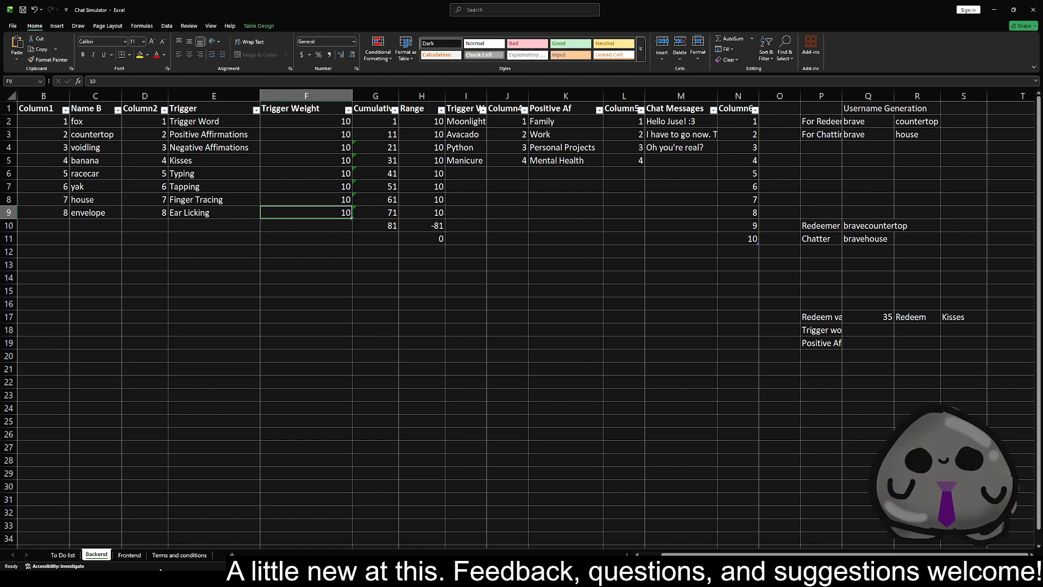
Check the redeem statement on the Frontend sheet, and inspect the redeem value and Redeem cells in Backend row 17
{"action": "left_click", "coordinate": [131, 555]}
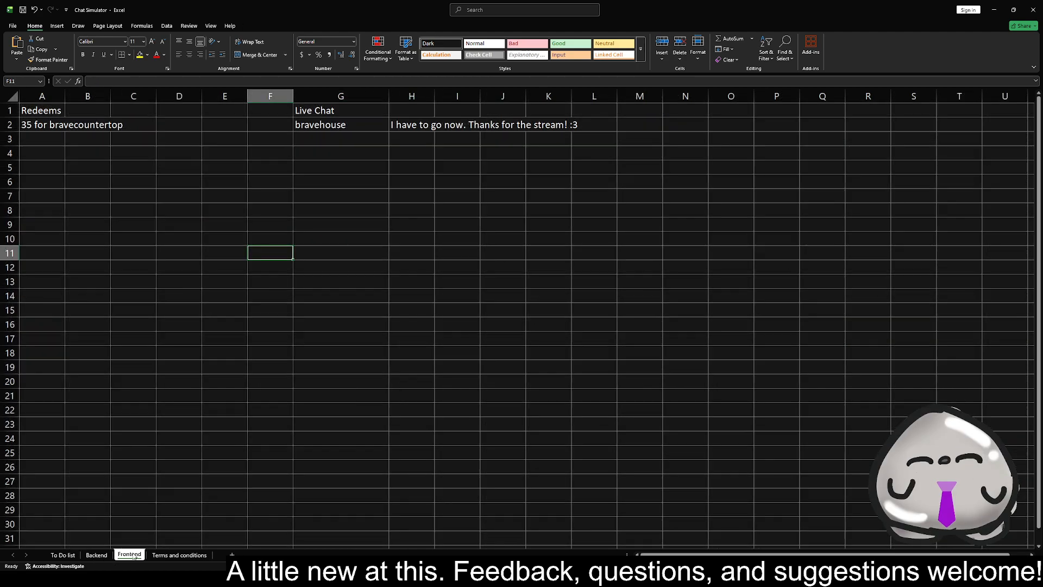
{"action": "left_click", "coordinate": [104, 256]}
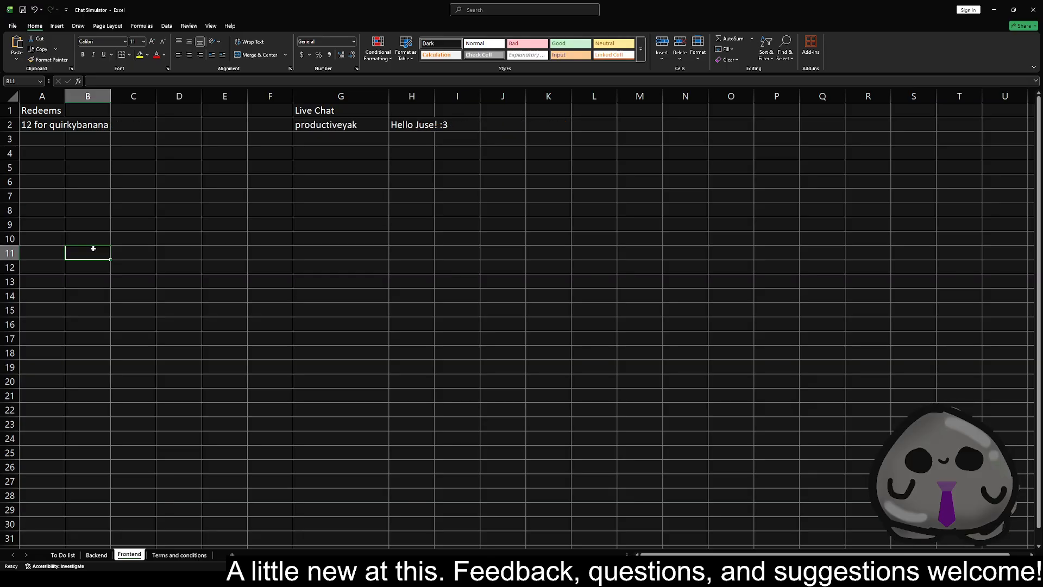
{"action": "left_click", "coordinate": [98, 555]}
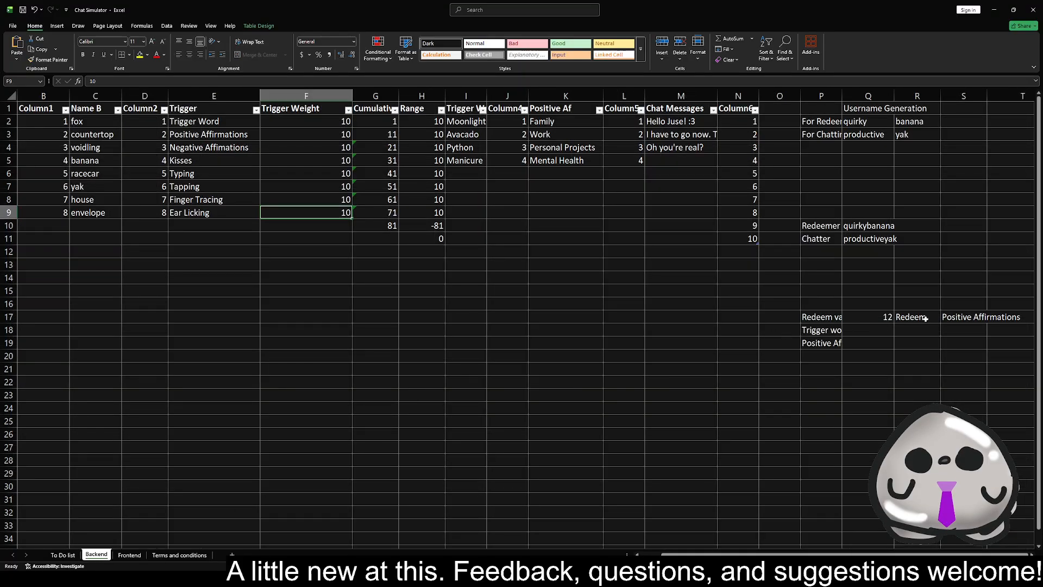
{"action": "left_click", "coordinate": [875, 322]}
{"action": "left_click", "coordinate": [918, 320]}
{"action": "left_click", "coordinate": [971, 320]}
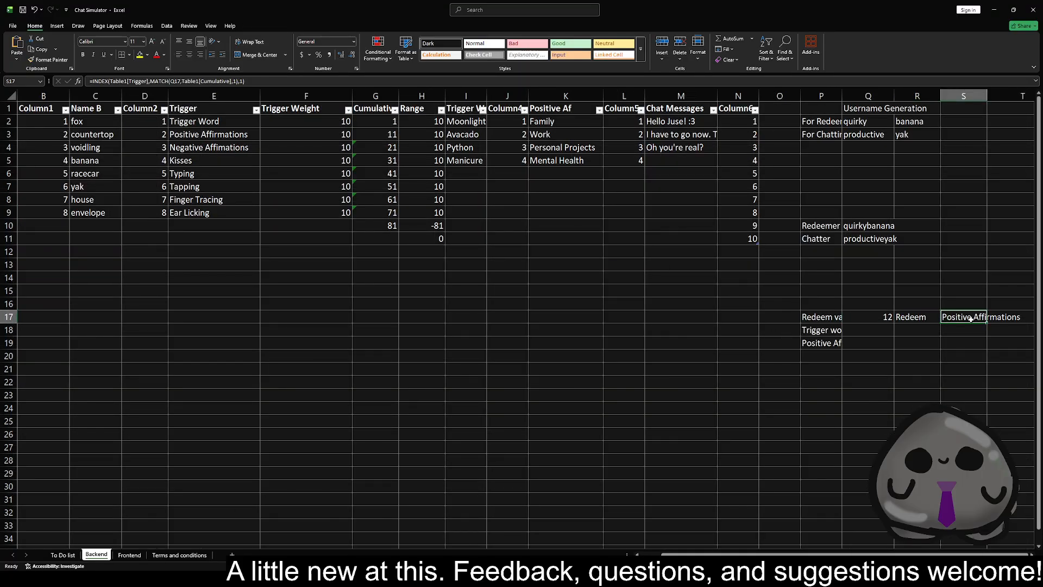
Change the first reference in the redeem statement formula in Frontend cell A2 to Backend!S17
{"action": "left_click", "coordinate": [129, 555]}
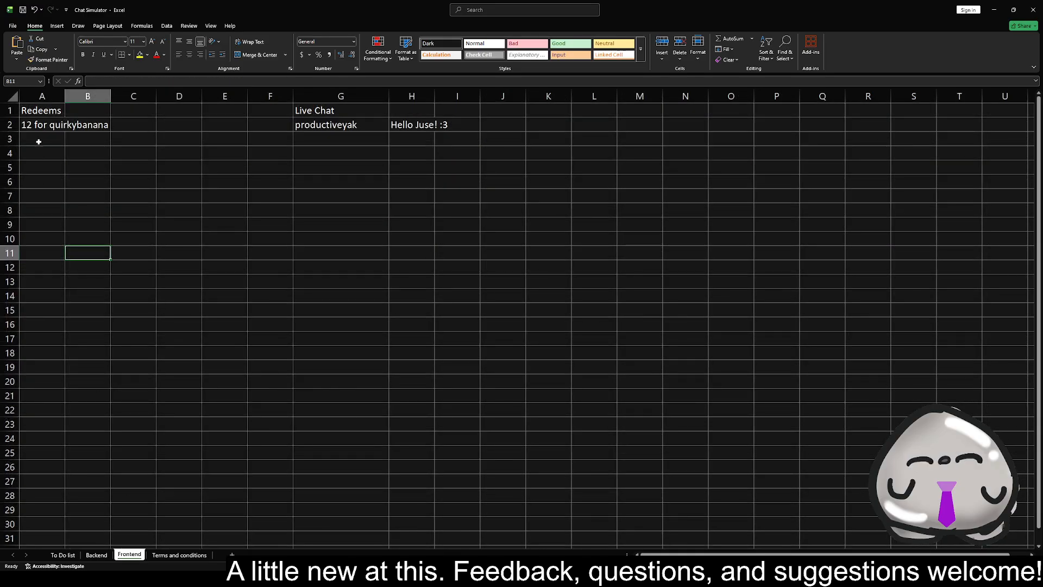
{"action": "left_click", "coordinate": [36, 124]}
{"action": "left_click", "coordinate": [122, 80]}
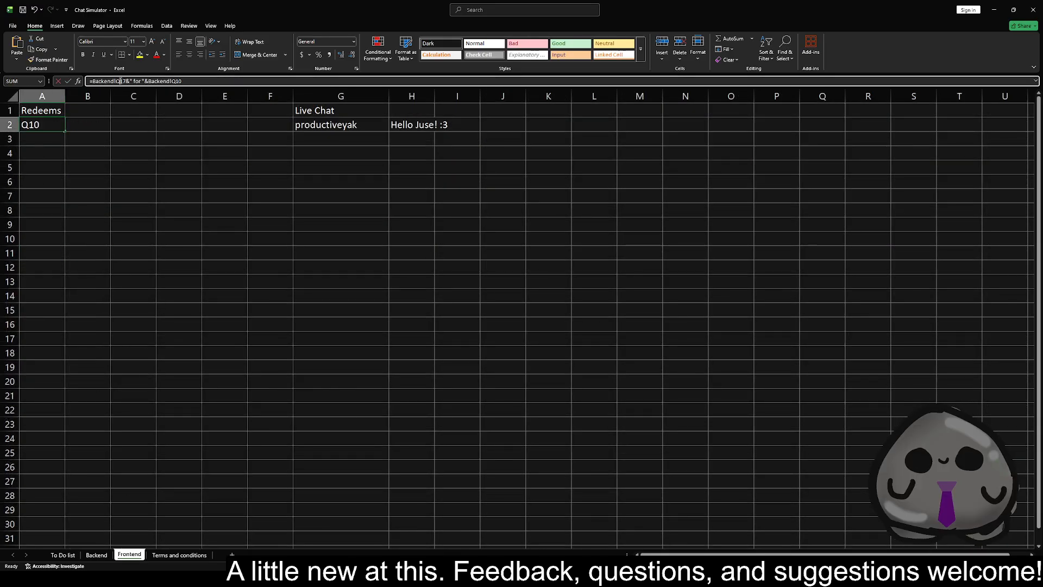
{"action": "key", "text": "BackSpace"}
{"action": "type", "text": "S"}
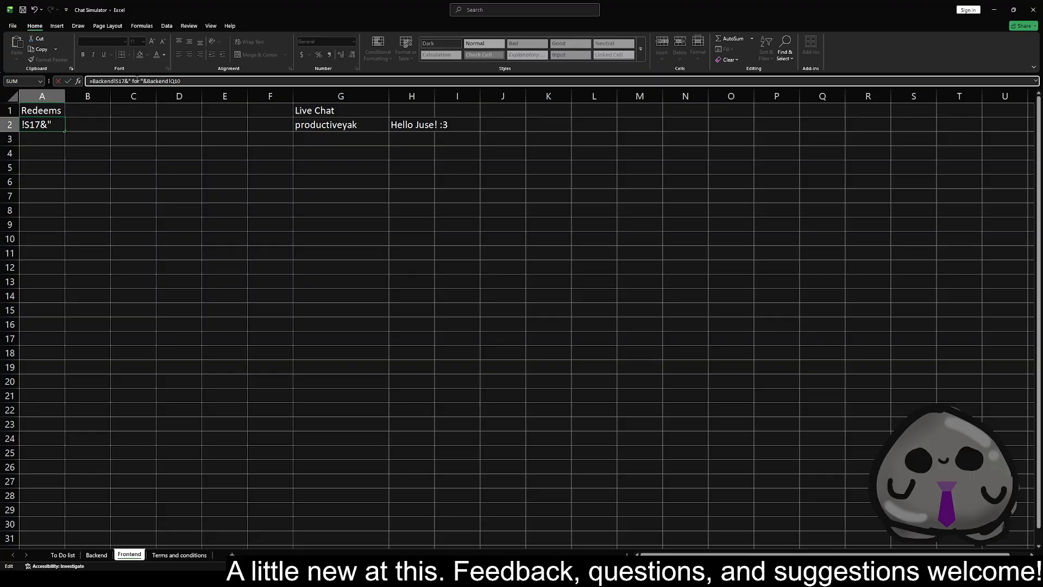
{"action": "key", "text": "Return"}
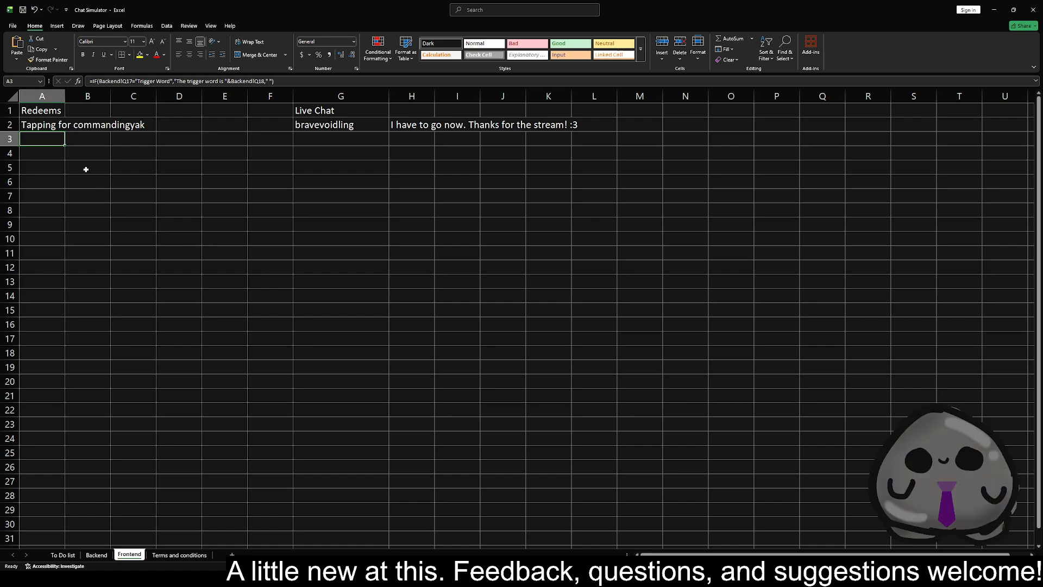
Delete the task about altering the probabilities of random generation from A5 on the To Do list sheet
{"action": "left_click", "coordinate": [96, 555]}
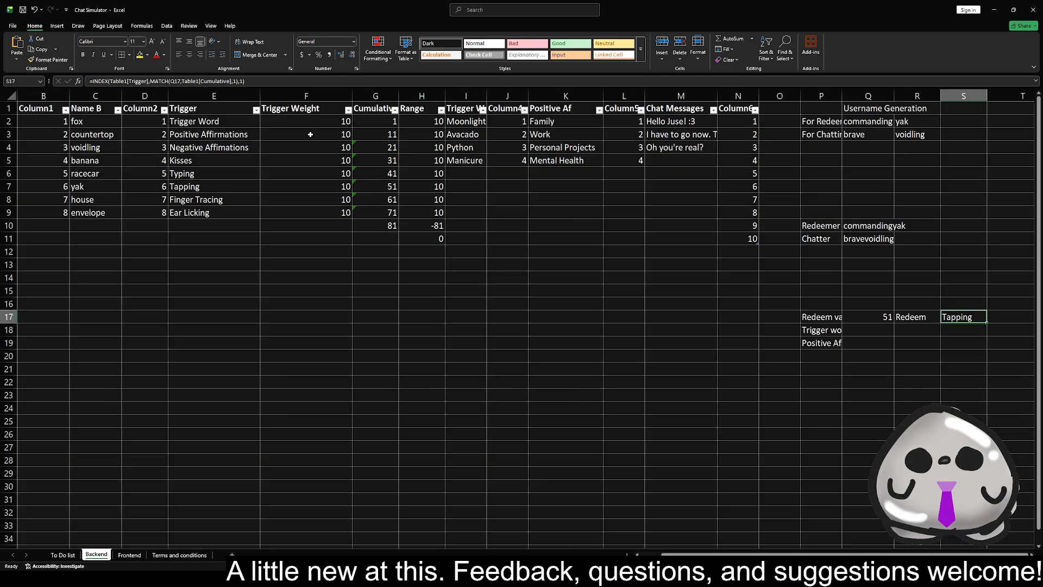
{"action": "left_click", "coordinate": [62, 555]}
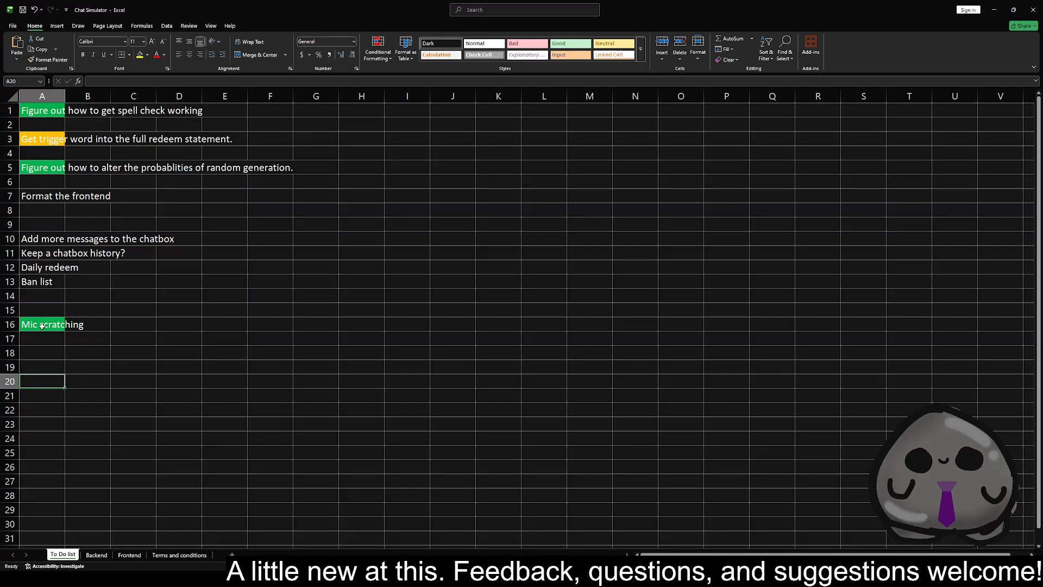
{"action": "left_click", "coordinate": [52, 169]}
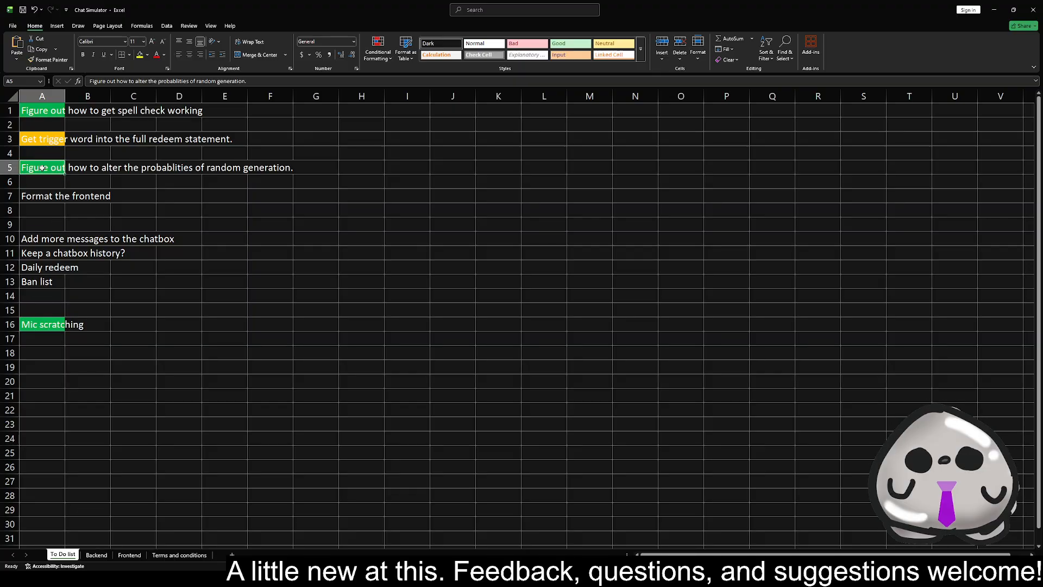
{"action": "key", "text": "Delete"}
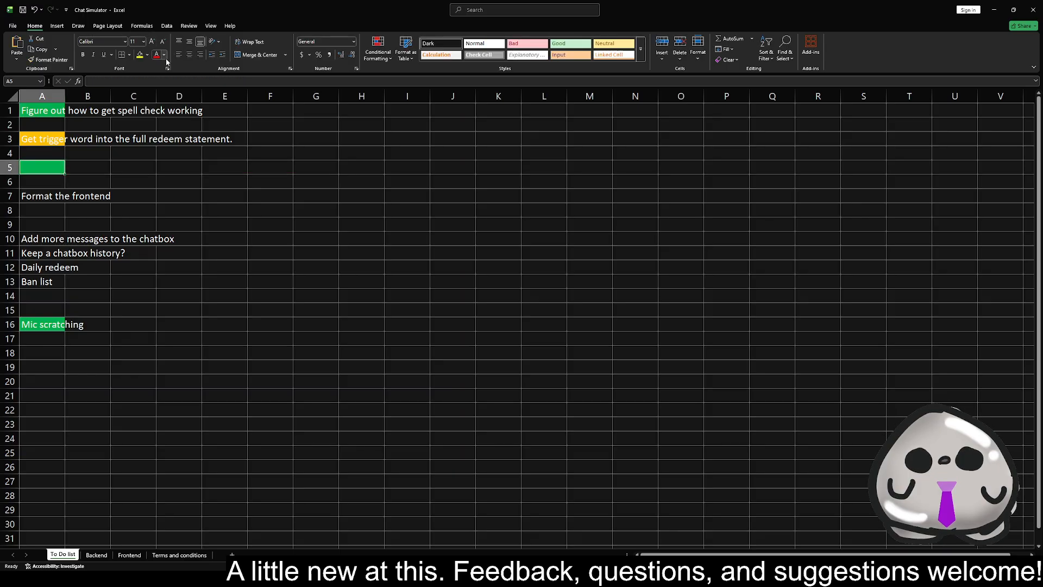
Remove the highlight fills by applying the Dark cell style to the entire To Do list sheet
{"action": "left_click", "coordinate": [140, 54]}
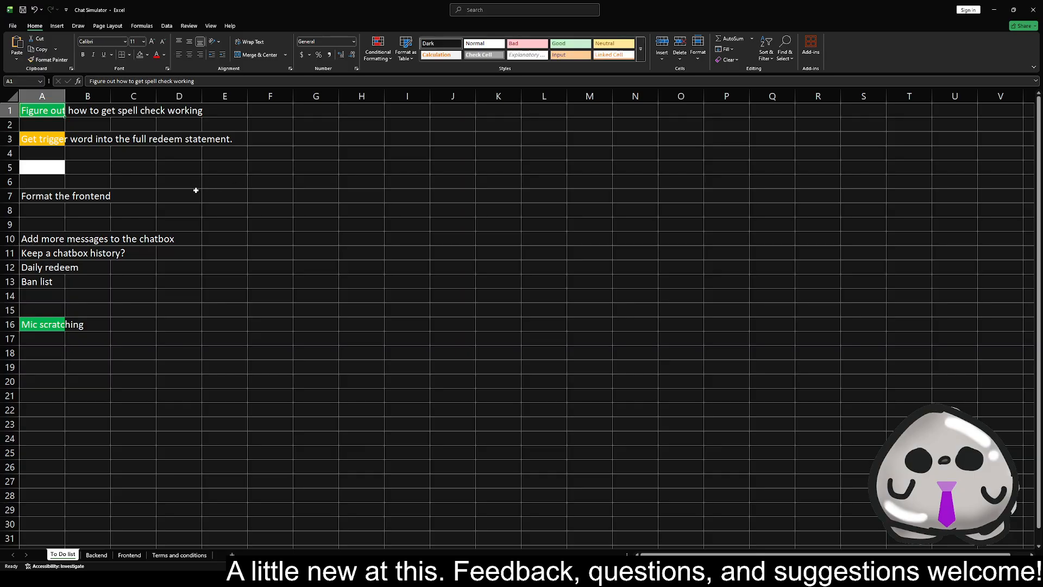
{"action": "left_click", "coordinate": [272, 178]}
{"action": "left_click", "coordinate": [41, 168]}
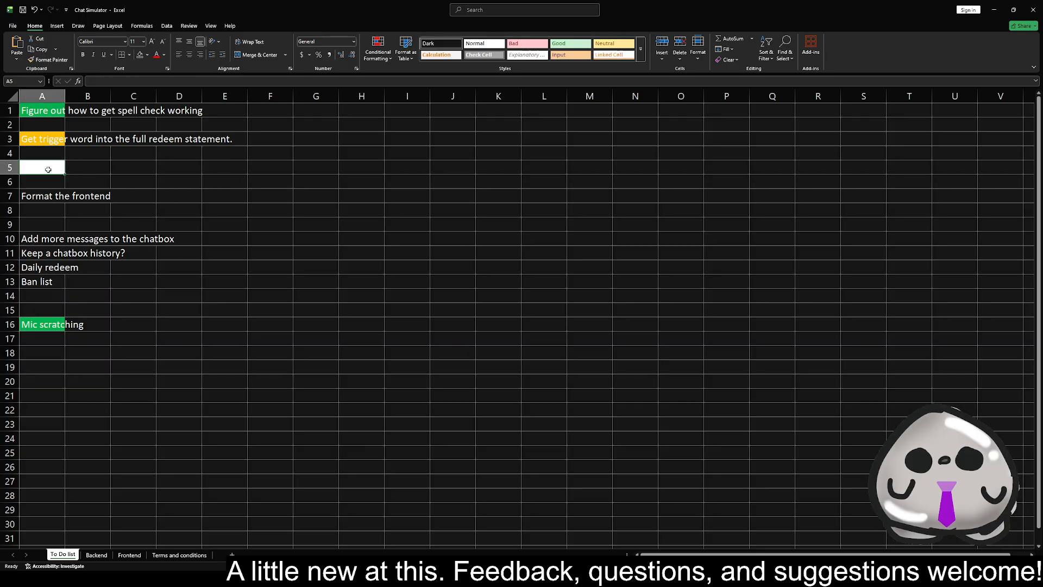
{"action": "left_click", "coordinate": [12, 97]}
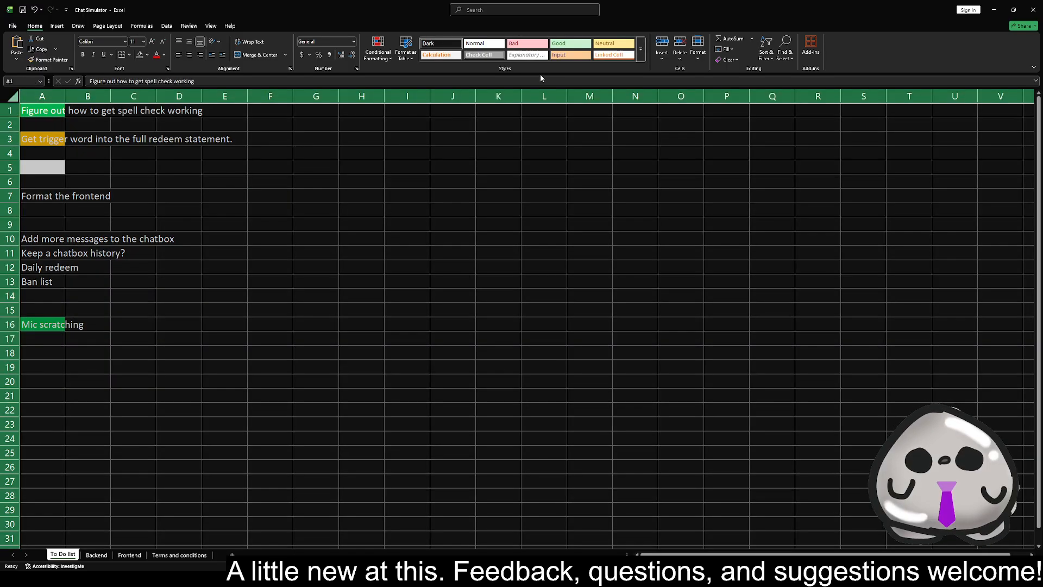
{"action": "left_click", "coordinate": [441, 43]}
{"action": "left_click", "coordinate": [179, 168]}
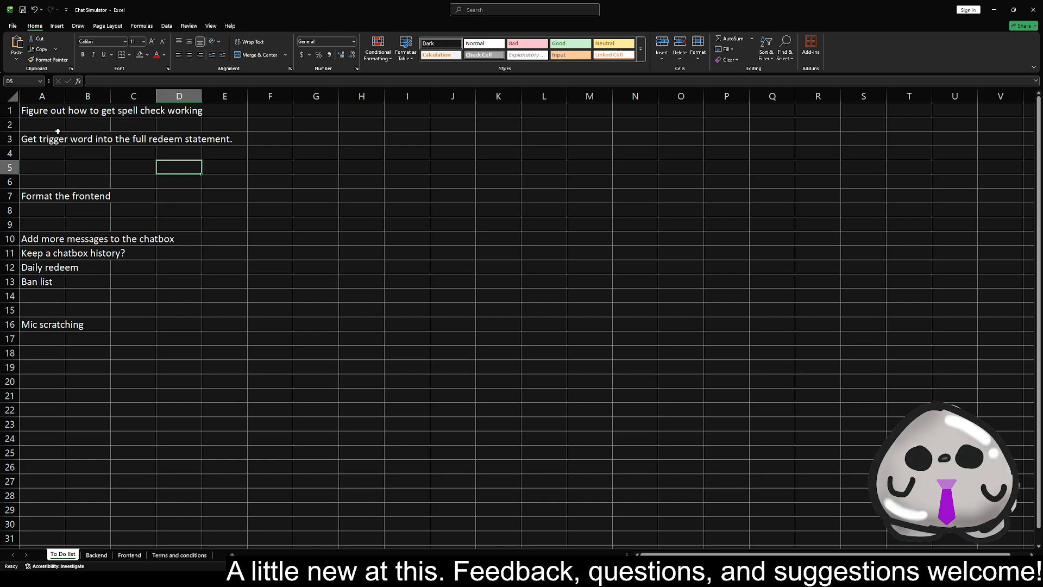
Enter the text "replds" in cell H9 and extend the selection to I9
{"action": "left_click", "coordinate": [363, 223]}
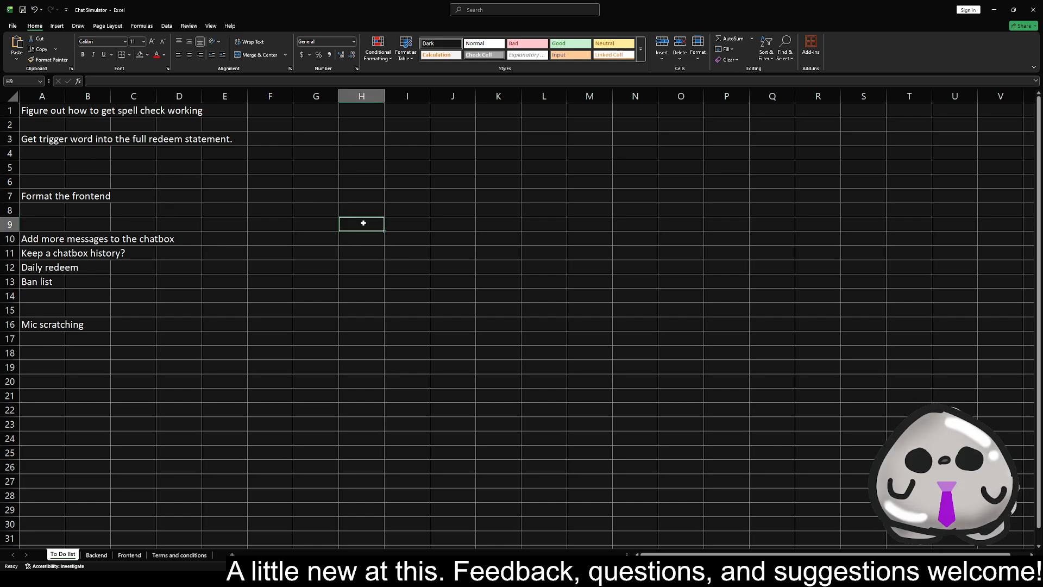
{"action": "type", "text": "replds"}
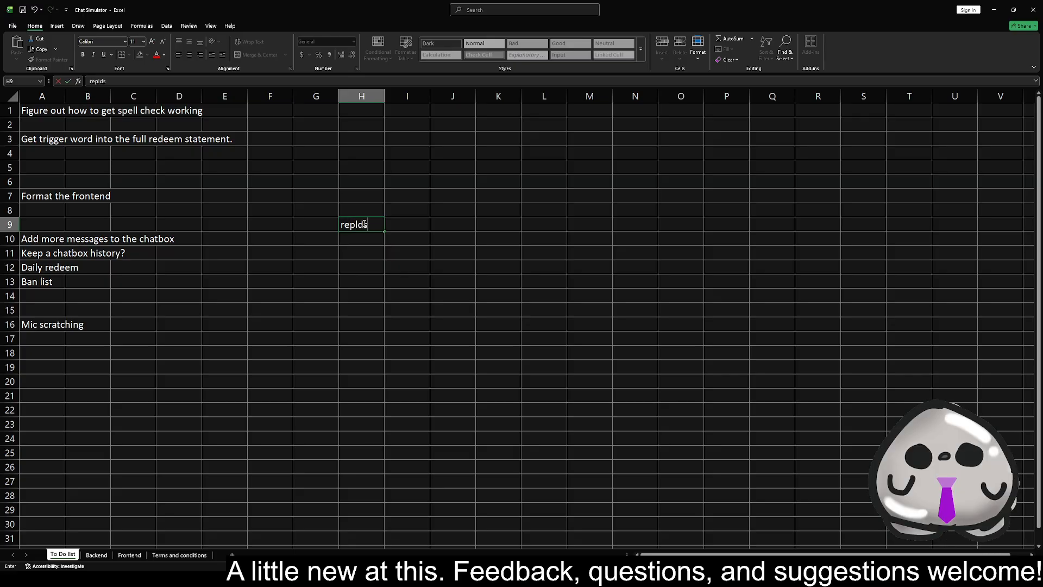
{"action": "key", "text": "F8"}
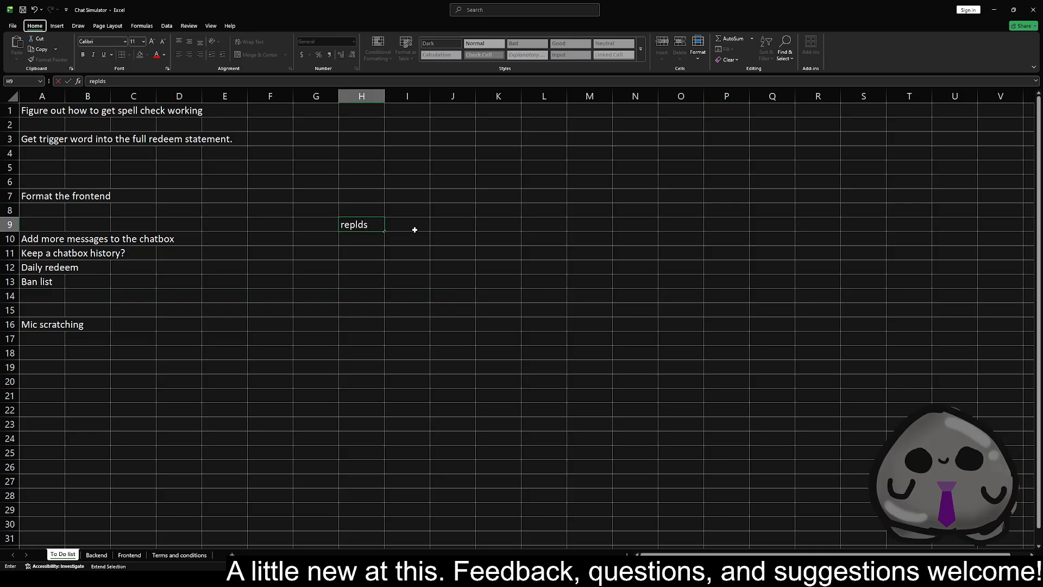
{"action": "left_click", "coordinate": [392, 226]}
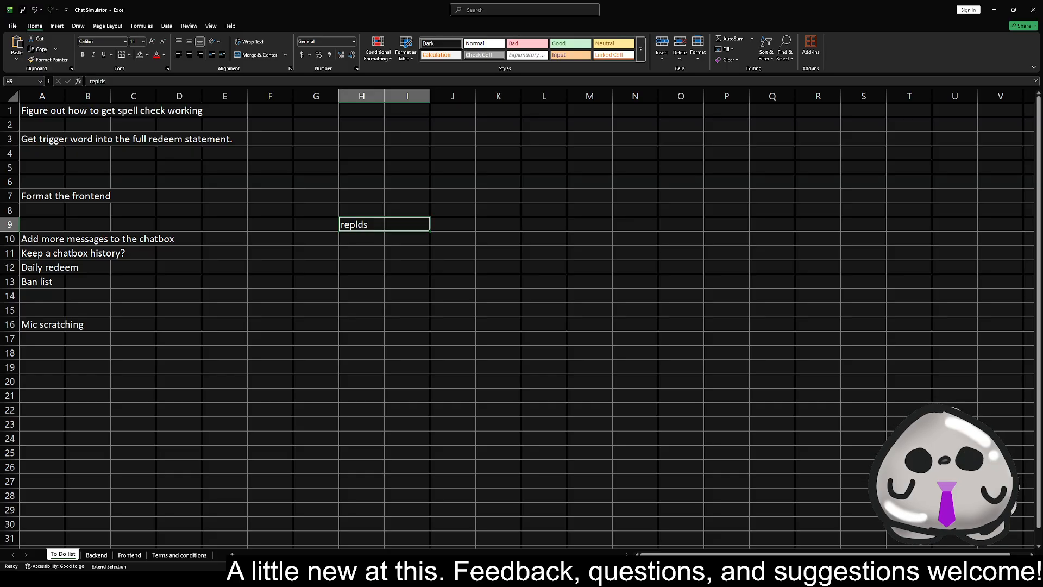
{"action": "key", "text": "alt+Tab"}
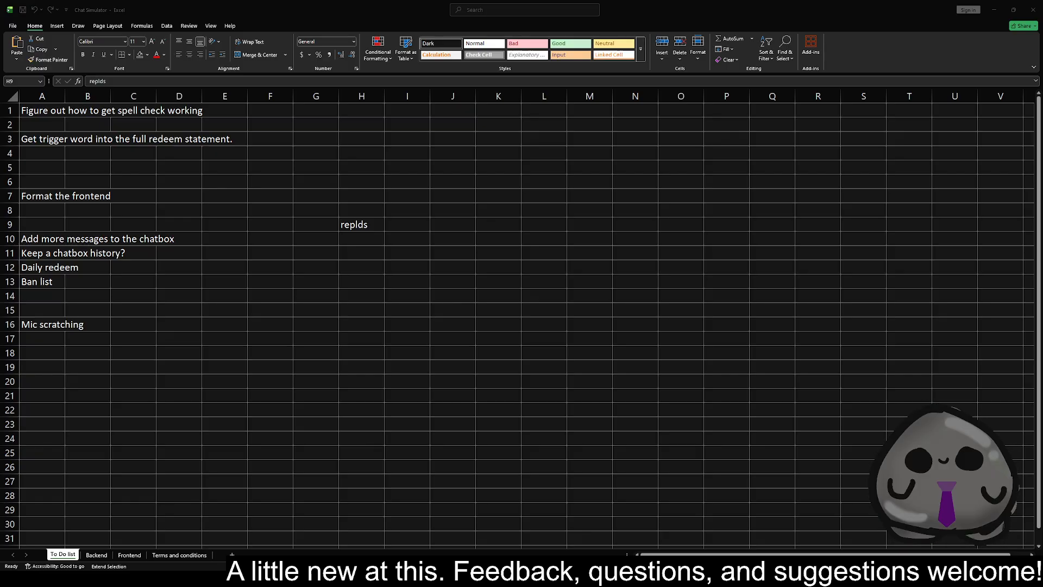
{"action": "left_click", "coordinate": [371, 223]}
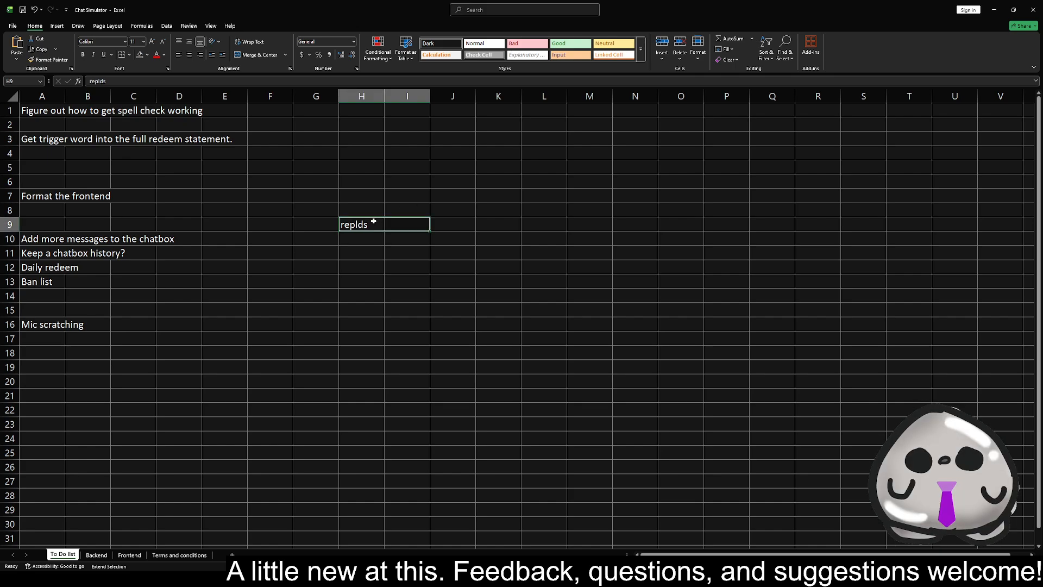
Run a spelling check on the misspelled test word in H9 and clear the cell
{"action": "key", "text": "F7"}
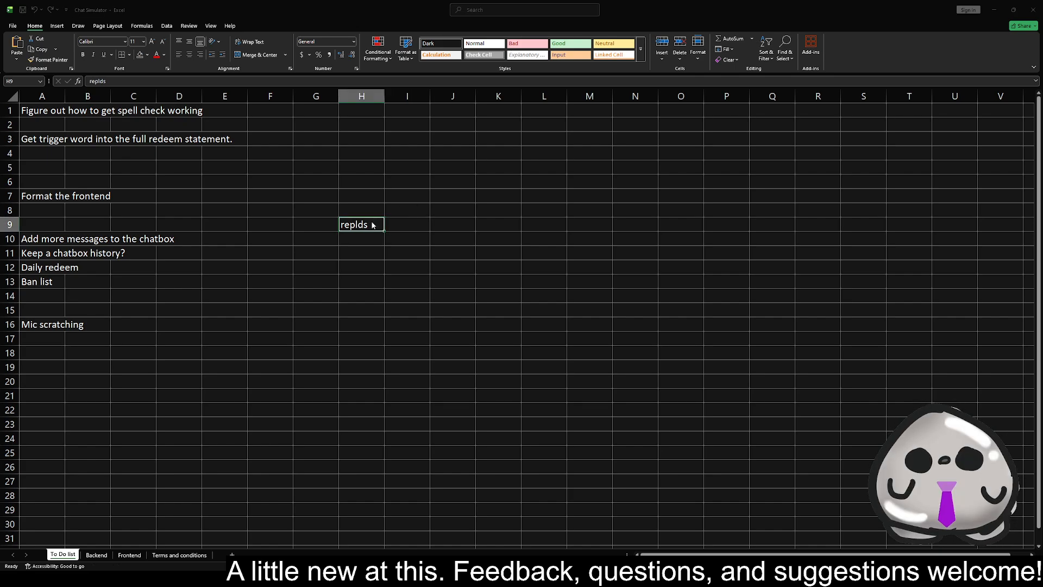
{"action": "left_click", "coordinate": [625, 205]}
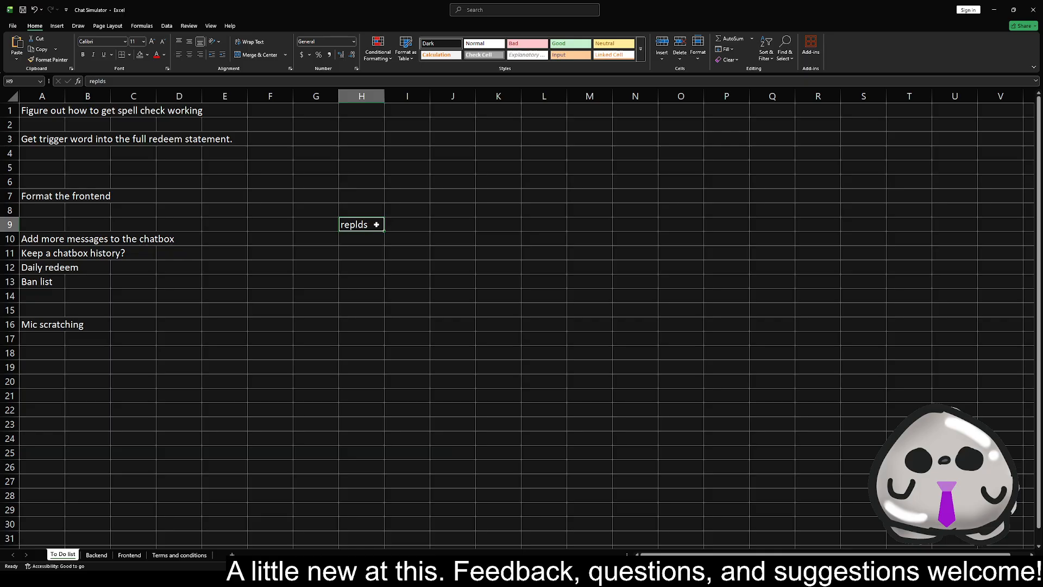
{"action": "key", "text": "BackSpace"}
{"action": "left_click", "coordinate": [278, 157]}
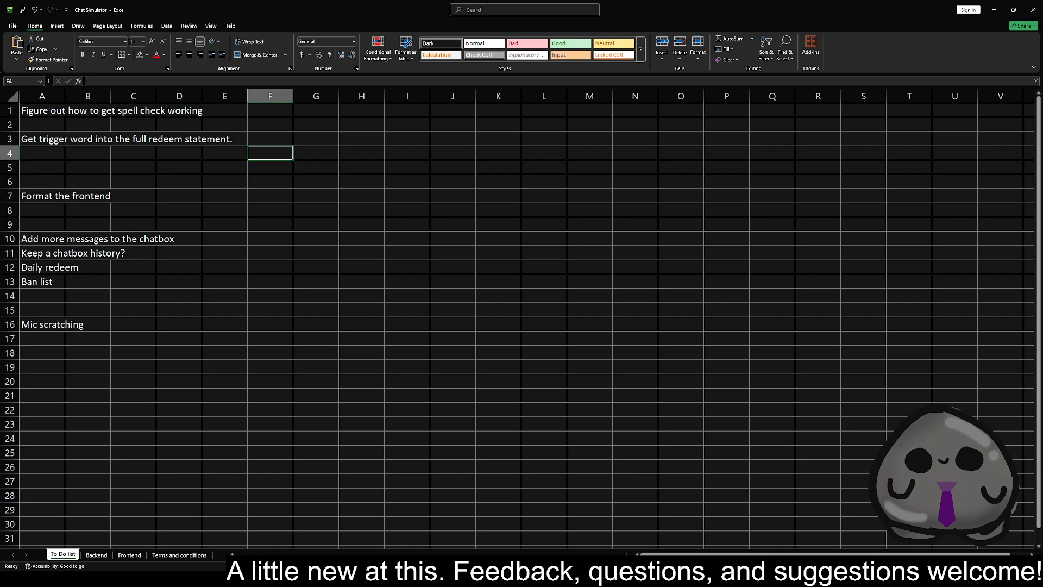
Delete the "Mic scratching" task from A16 on the To Do list sheet
{"action": "key", "text": "alt+Tab"}
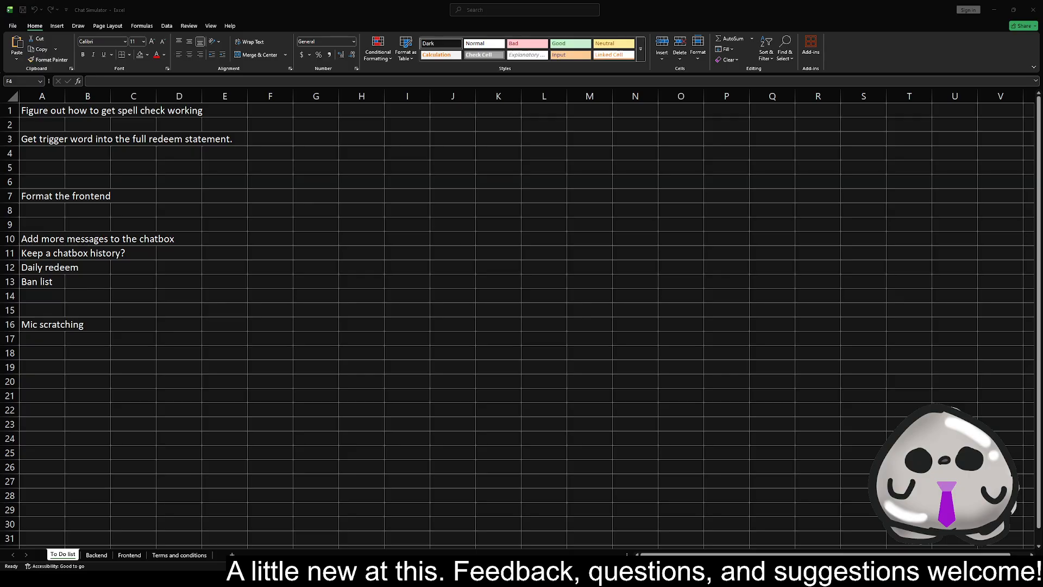
{"action": "left_click", "coordinate": [51, 170]}
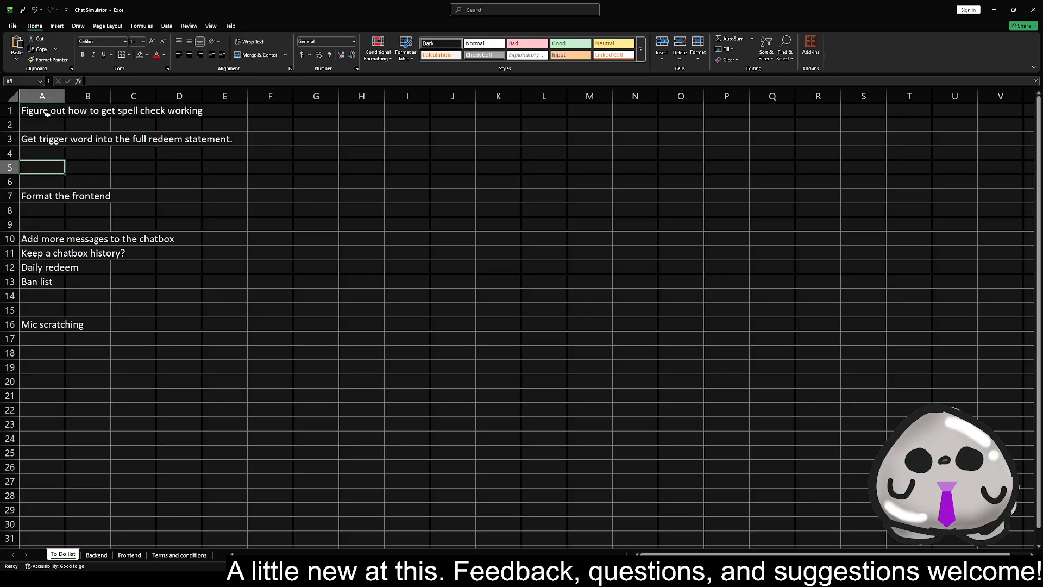
{"action": "left_click", "coordinate": [46, 324]}
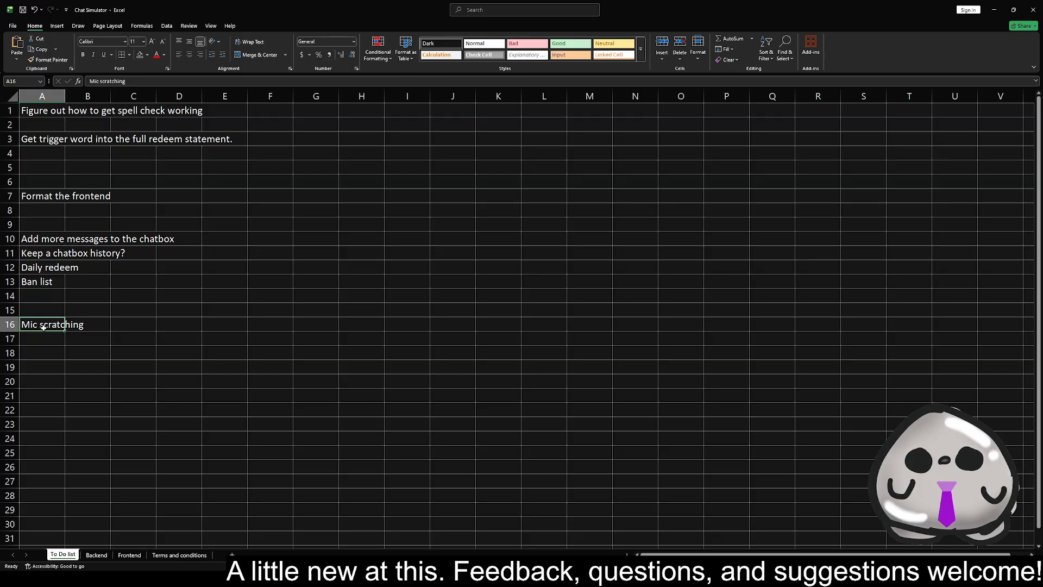
{"action": "key", "text": "Delete"}
Review the remaining To Do list tasks from the ban list up to the trigger word task, and check the Frontend and Backend sheets
{"action": "key", "text": "Up"}
{"action": "key", "text": "Up"}
{"action": "key", "text": "Up"}
{"action": "key", "text": "Up"}
{"action": "key", "text": "Up"}
{"action": "key", "text": "Up"}
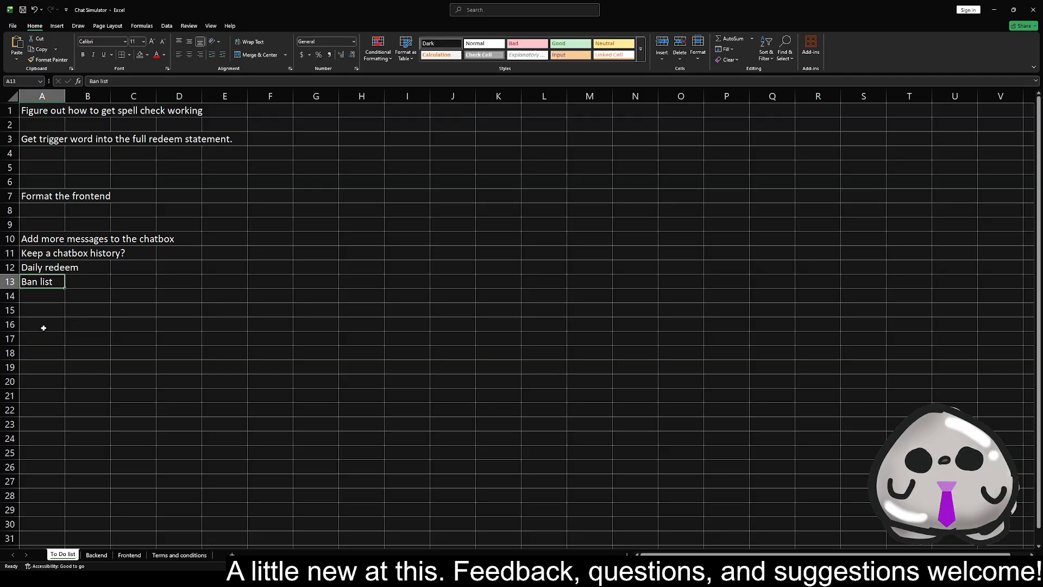
{"action": "key", "text": "Down"}
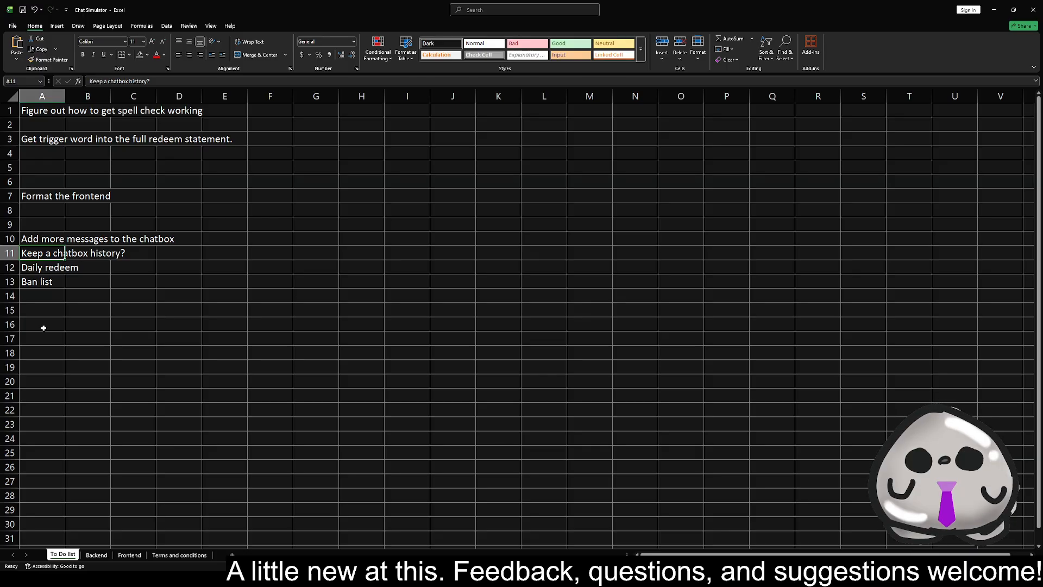
{"action": "key", "text": "Up"}
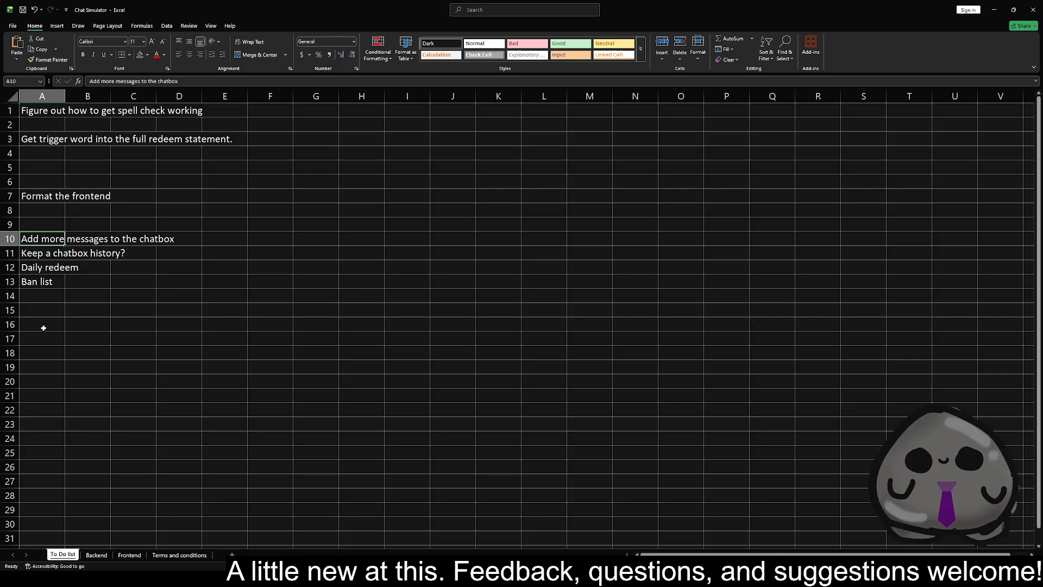
{"action": "key", "text": "Up"}
{"action": "key", "text": "Up"}
{"action": "key", "text": "Up"}
{"action": "key", "text": "Up"}
{"action": "key", "text": "Up"}
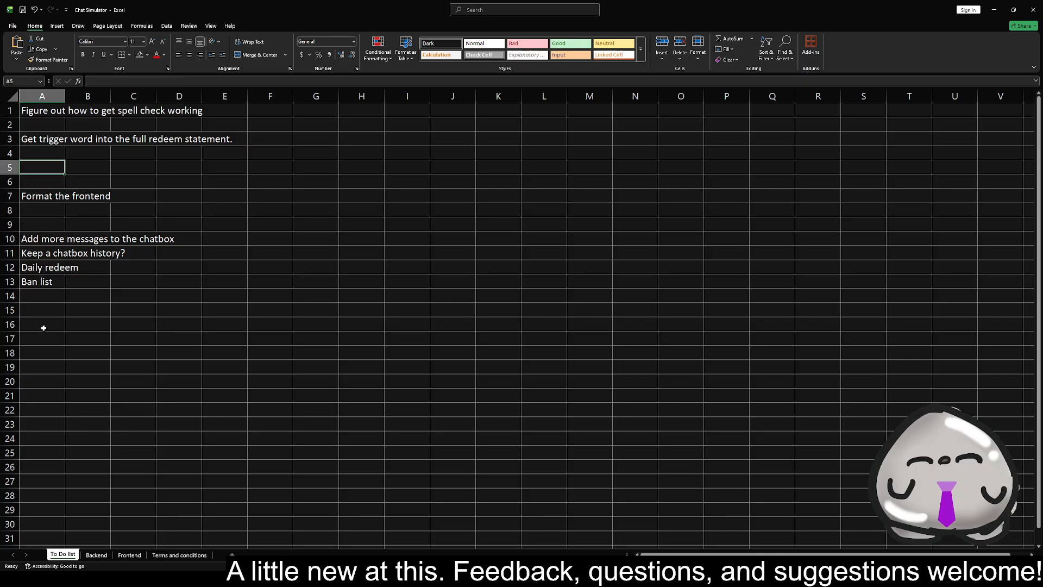
{"action": "key", "text": "Up"}
{"action": "key", "text": "Up"}
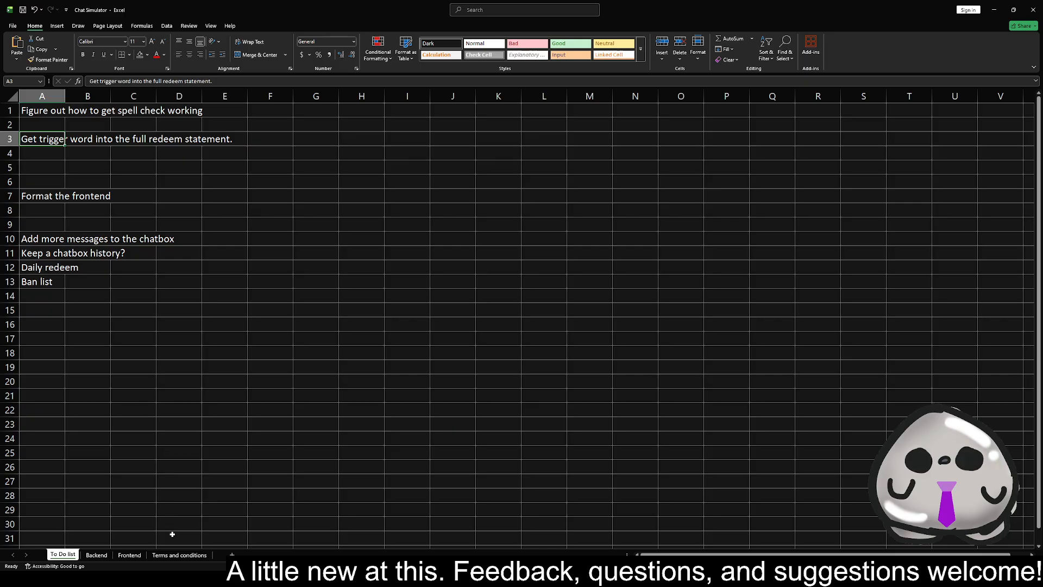
{"action": "left_click", "coordinate": [129, 555]}
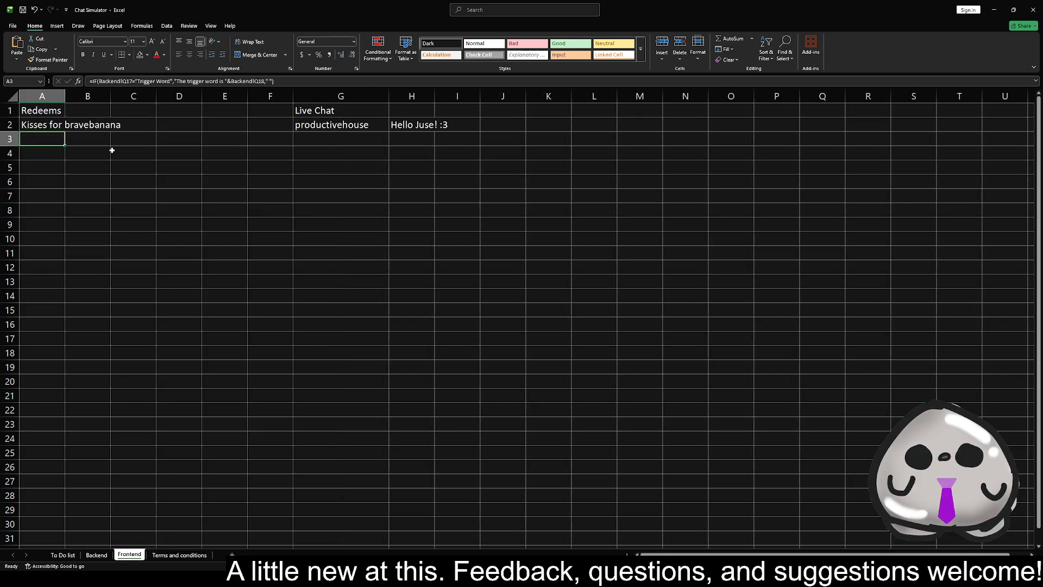
{"action": "left_click", "coordinate": [97, 555]}
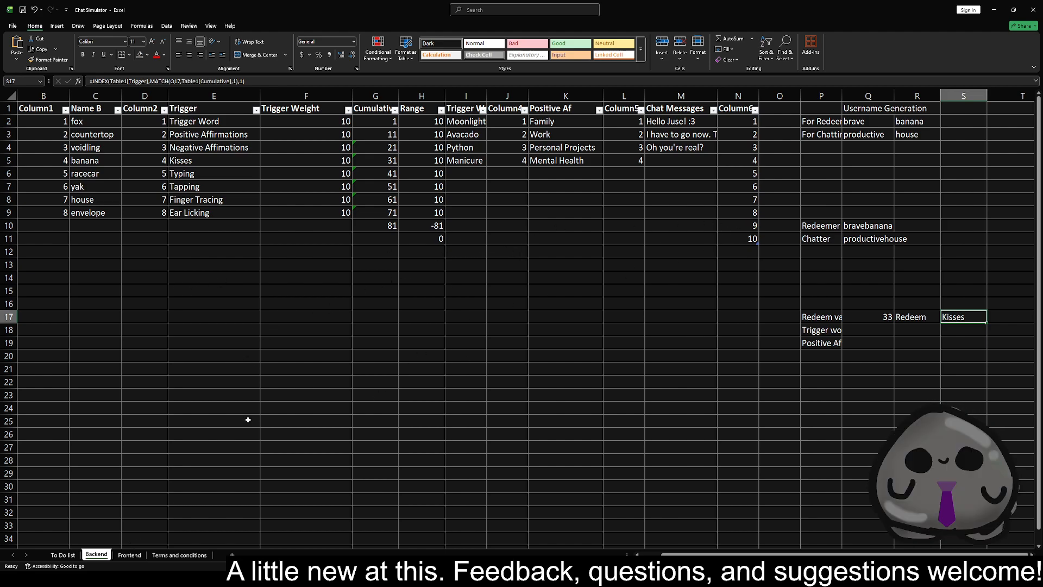
Delete the task about getting spell check working from A1 on the To Do list sheet
{"action": "left_click", "coordinate": [63, 555]}
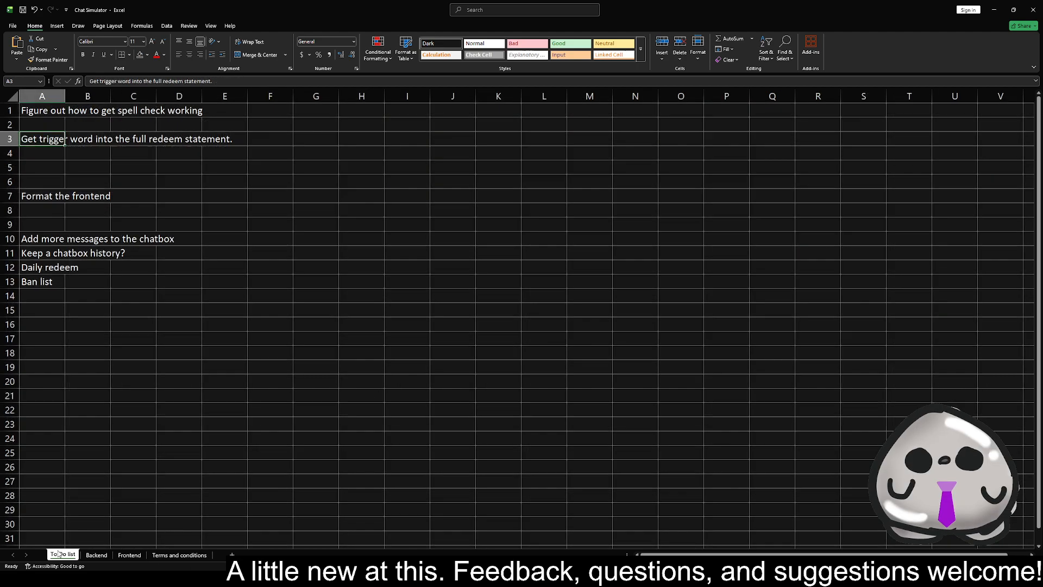
{"action": "left_click", "coordinate": [44, 115]}
{"action": "key", "text": "Delete"}
{"action": "key", "text": "Down"}
{"action": "key", "text": "Down"}
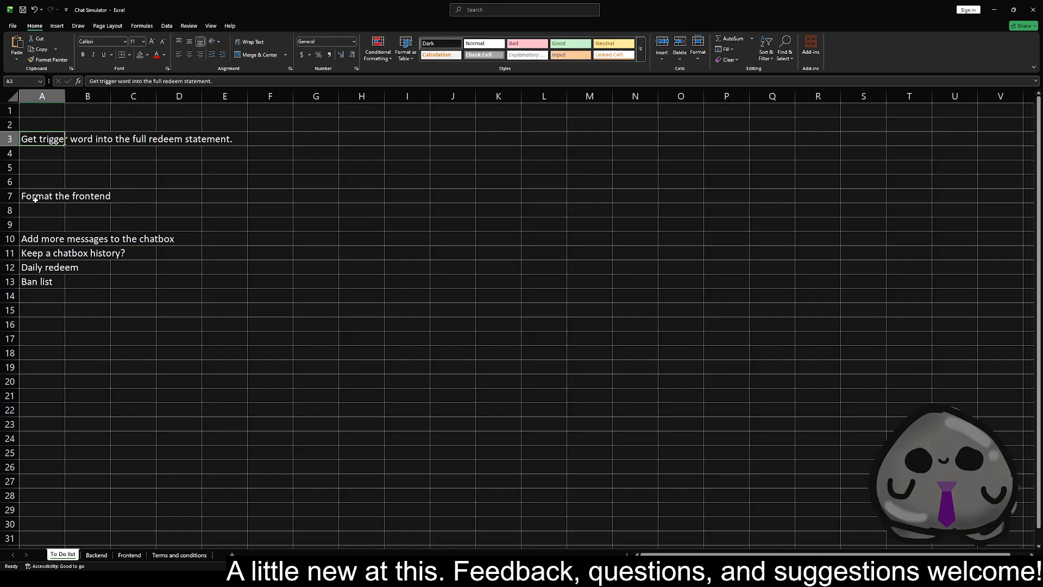
Add the redeems "Rubik's cube" in E10 and "Infinity cube" in E11 of the Backend sheet's Trigger column
{"action": "left_click", "coordinate": [104, 555]}
{"action": "left_click", "coordinate": [127, 554]}
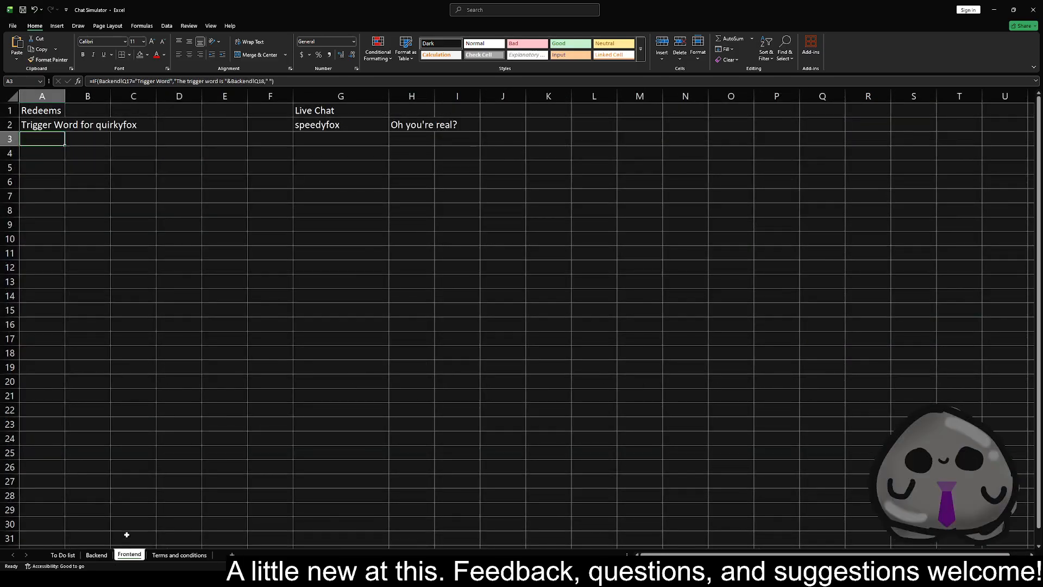
{"action": "left_click", "coordinate": [96, 555]}
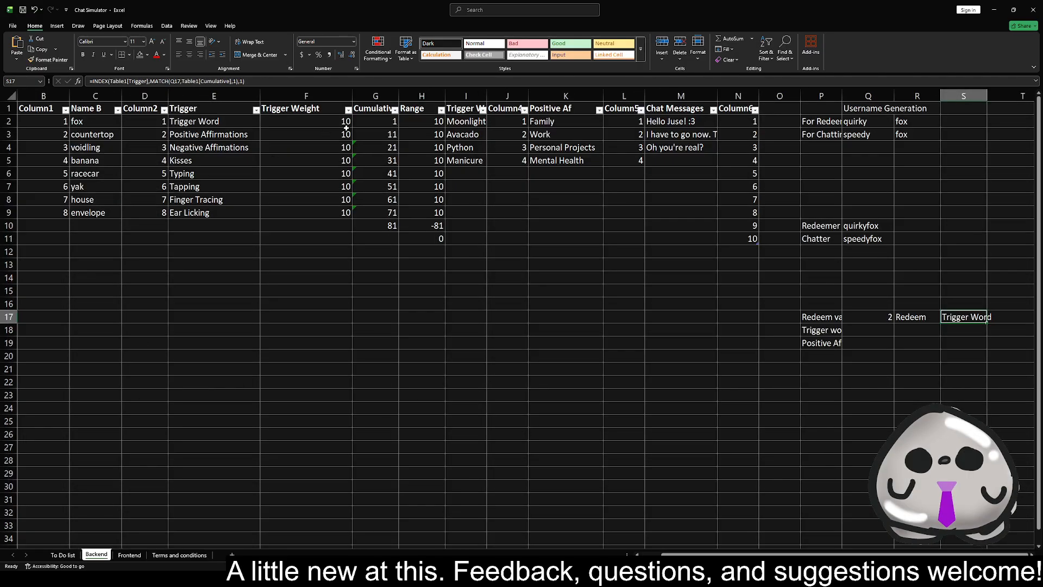
{"action": "left_click", "coordinate": [191, 228]}
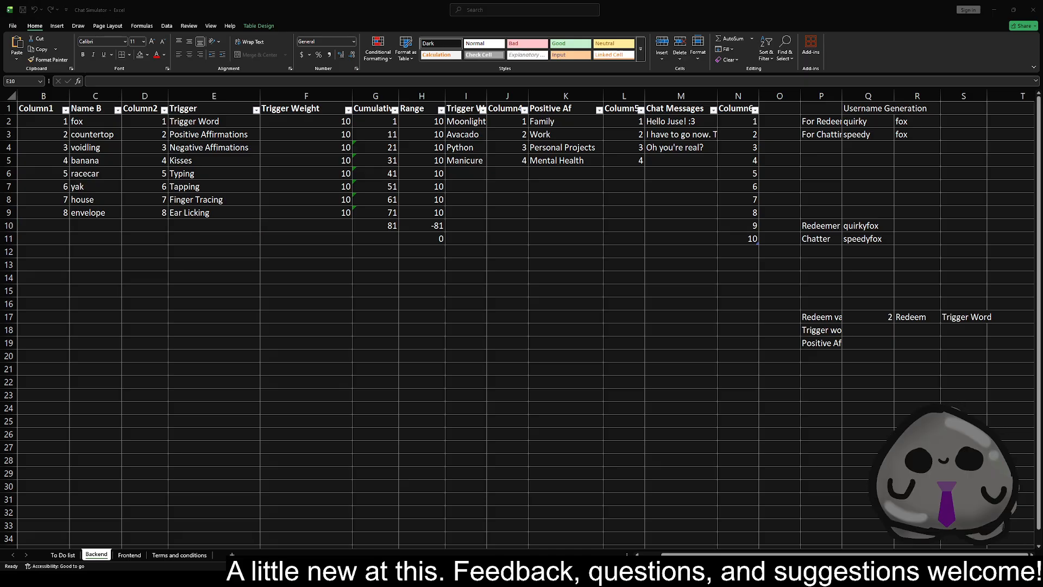
{"action": "left_click", "coordinate": [202, 223]}
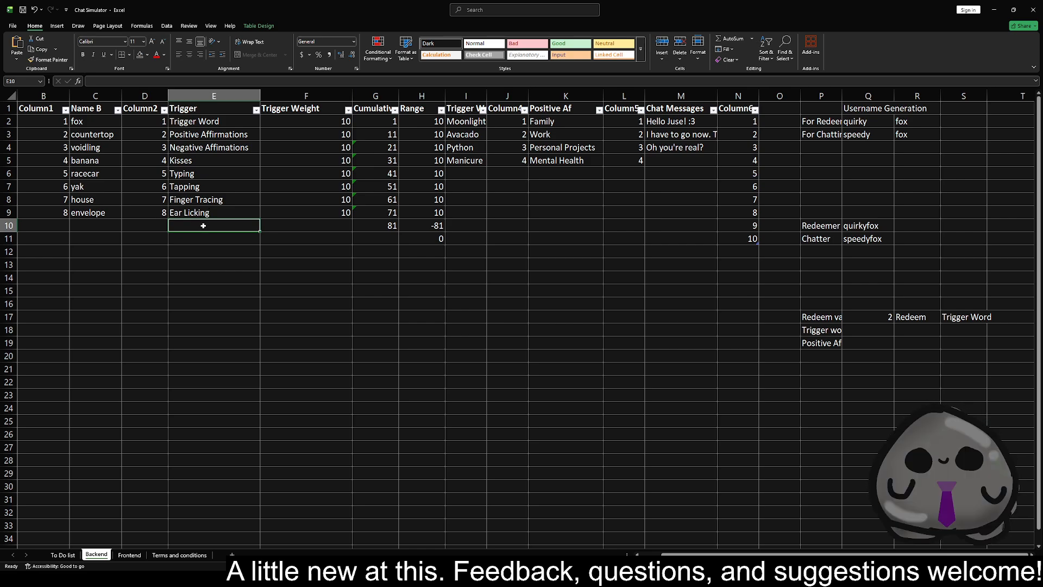
{"action": "type", "text": "Rubik's cube"}
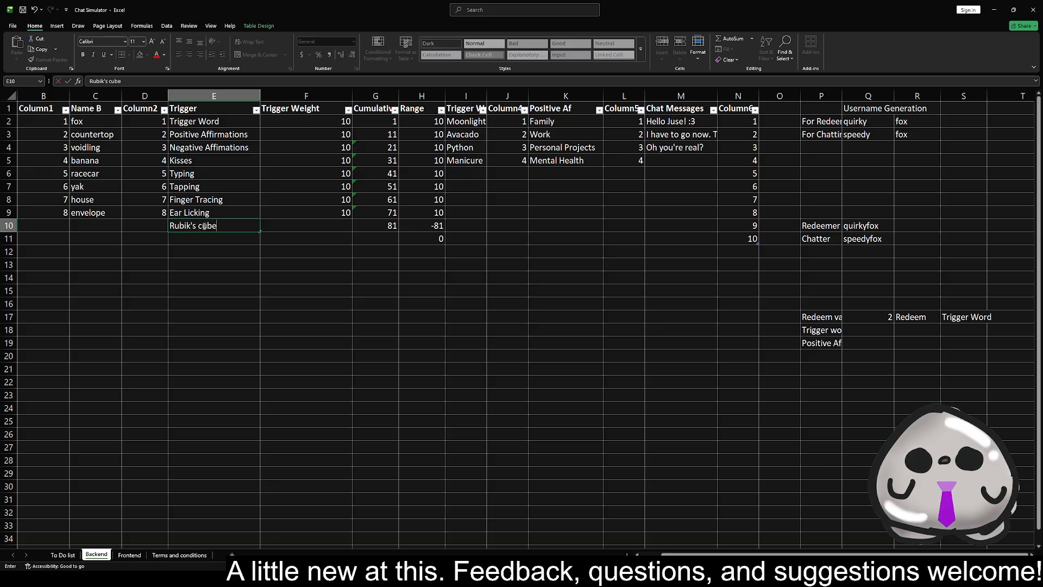
{"action": "key", "text": "Return"}
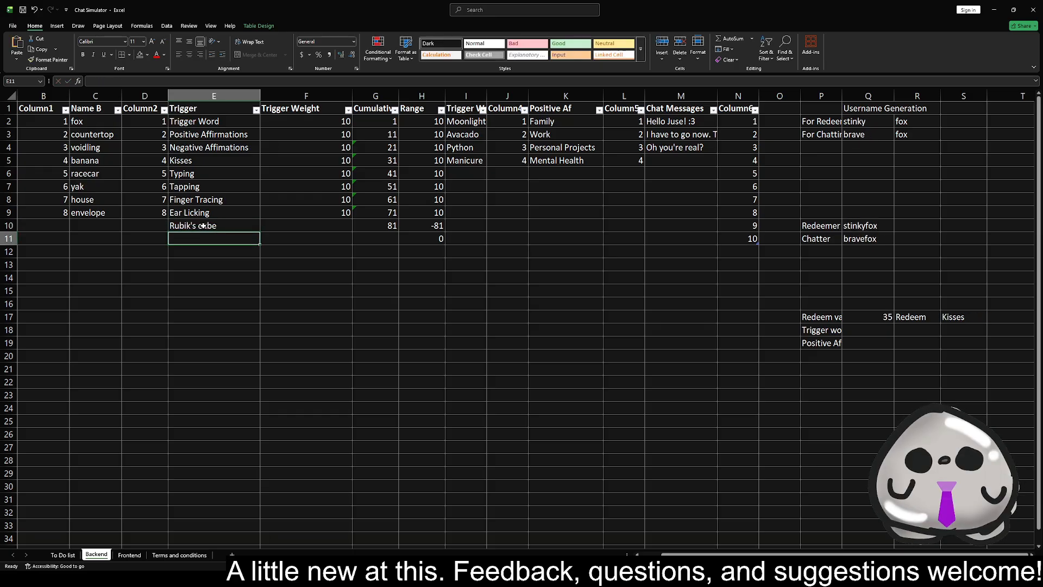
{"action": "type", "text": "In"}
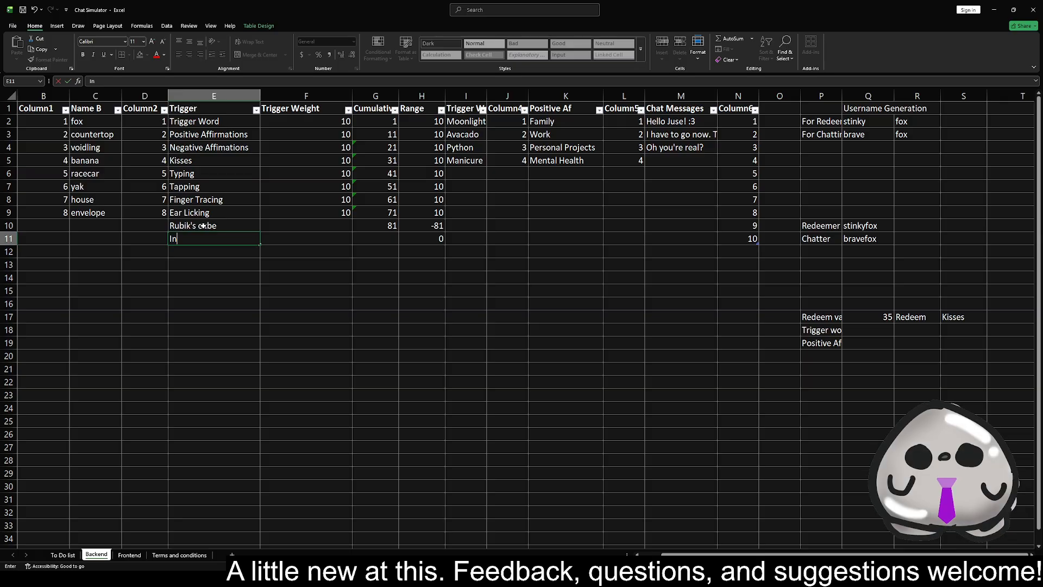
{"action": "type", "text": "fin"}
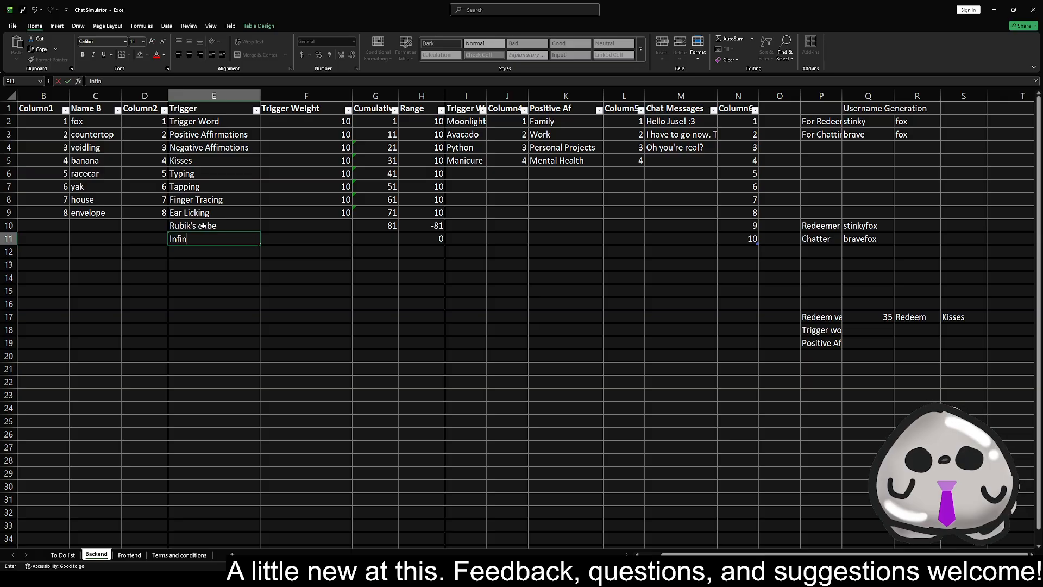
{"action": "type", "text": "ity cube"}
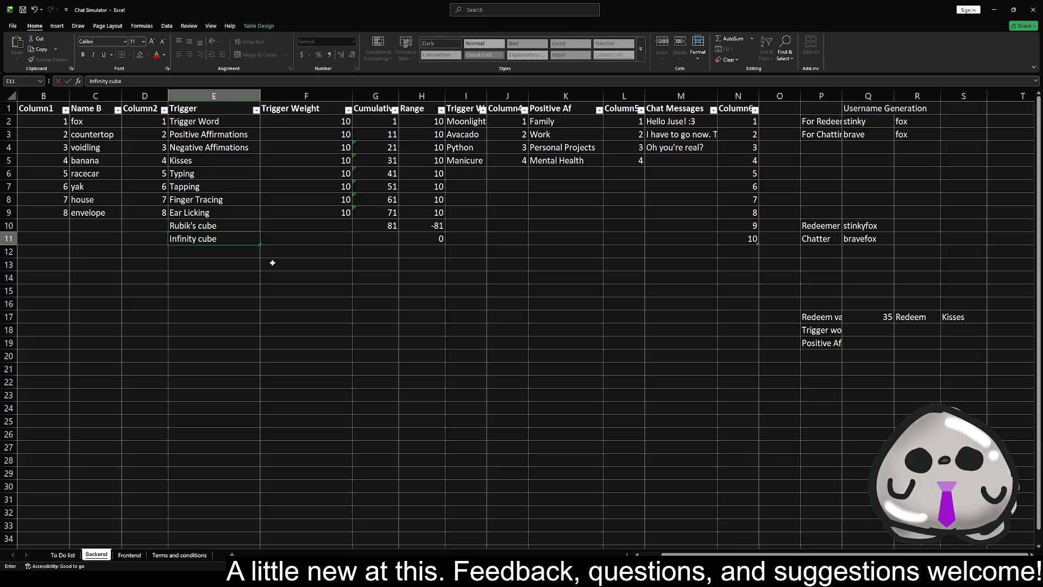
Move the task "Add more messages to the chatbox" from A10 to A20 on the To Do list sheet
{"action": "left_click", "coordinate": [69, 555]}
{"action": "left_click", "coordinate": [42, 337]}
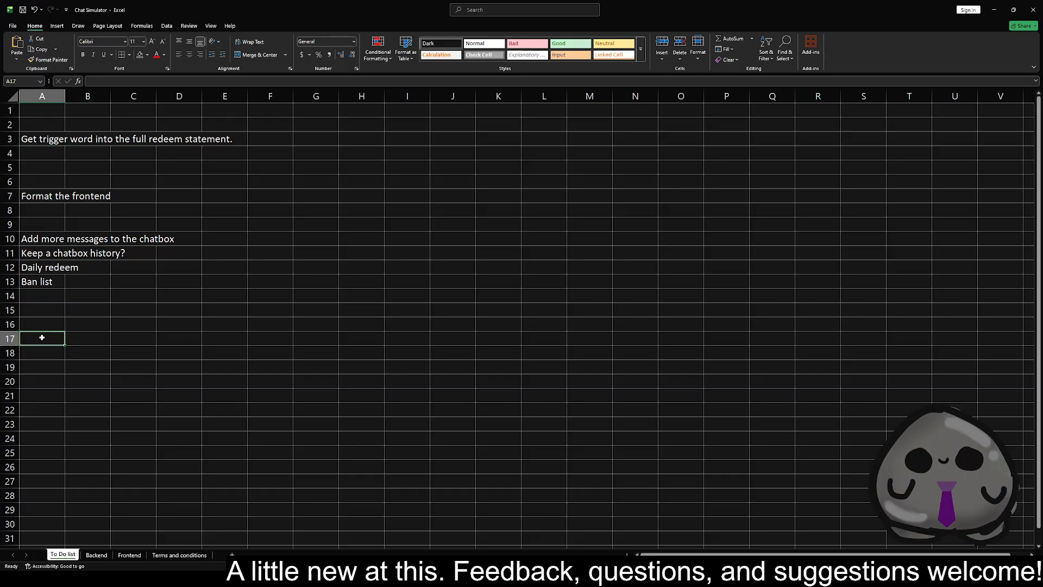
{"action": "left_click", "coordinate": [46, 242]}
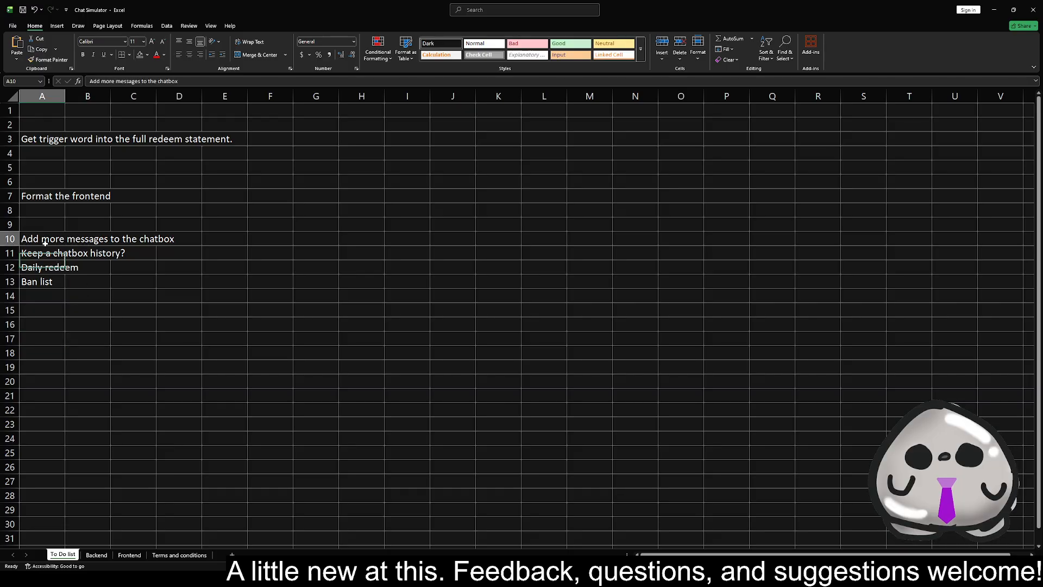
{"action": "key", "text": "ctrl+c"}
{"action": "left_click", "coordinate": [59, 377]}
{"action": "key", "text": "ctrl+v"}
Enter "clock in redeem" in B21 as a sub-item of the chatbox messages task
{"action": "left_click", "coordinate": [85, 396]}
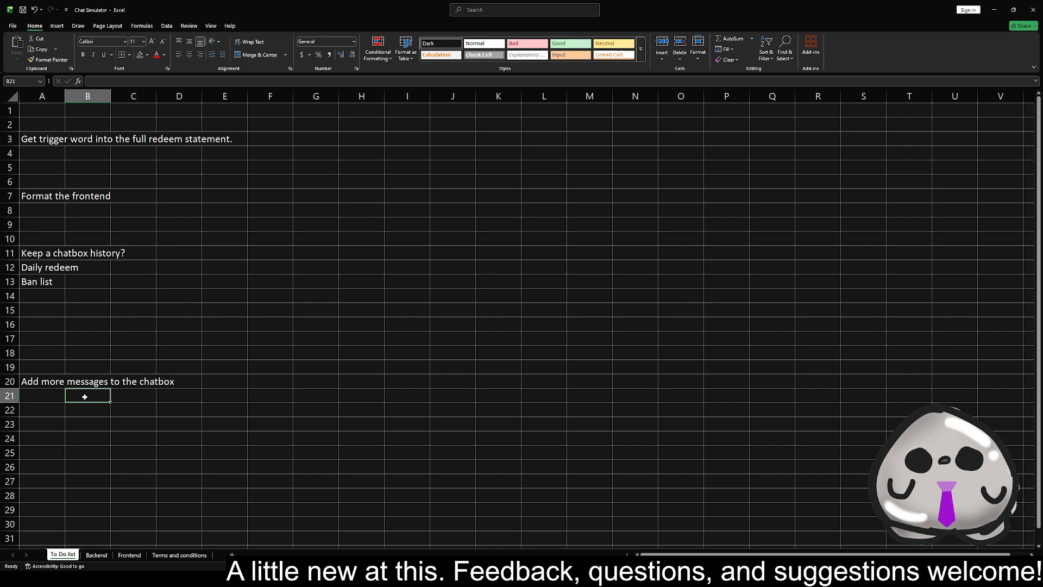
{"action": "type", "text": "lon"}
{"action": "key", "text": "BackSpace"}
{"action": "key", "text": "BackSpace"}
{"action": "key", "text": "BackSpace"}
{"action": "type", "text": "clock in"}
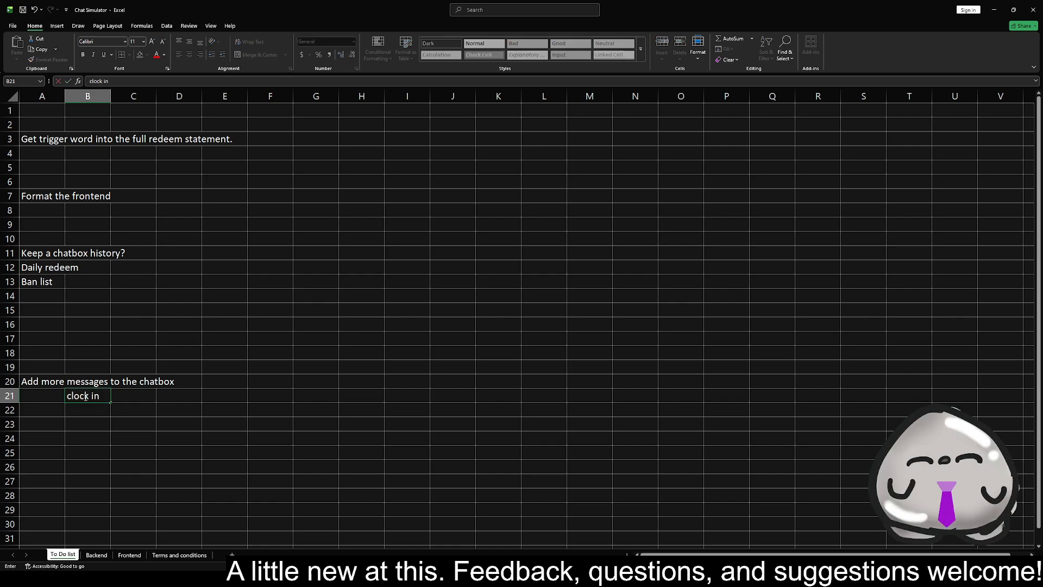
{"action": "type", "text": " redeem"}
{"action": "key", "text": "BackSpace"}
{"action": "key", "text": "BackSpace"}
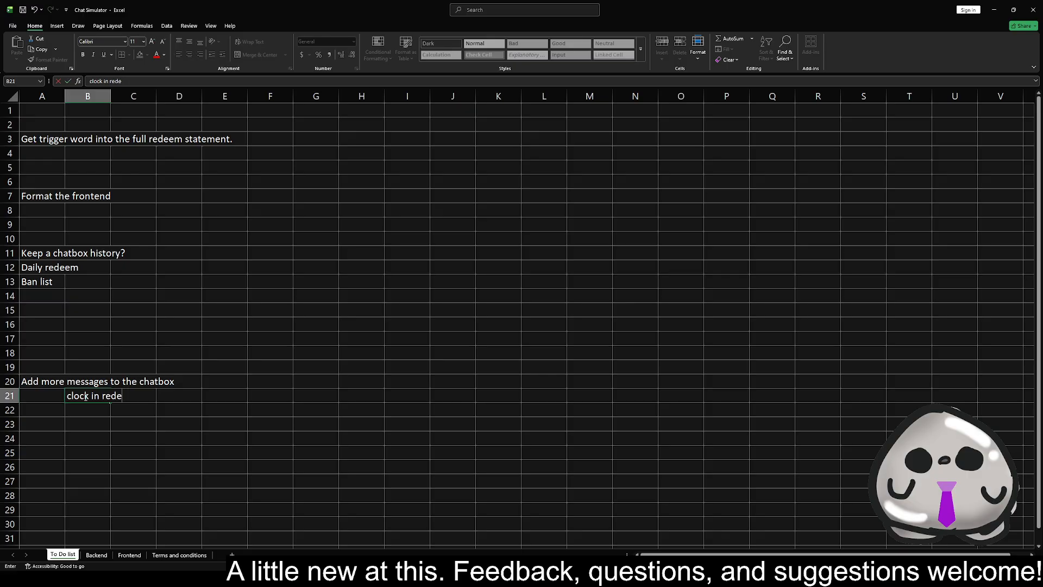
{"action": "type", "text": "em"}
{"action": "key", "text": "Return"}
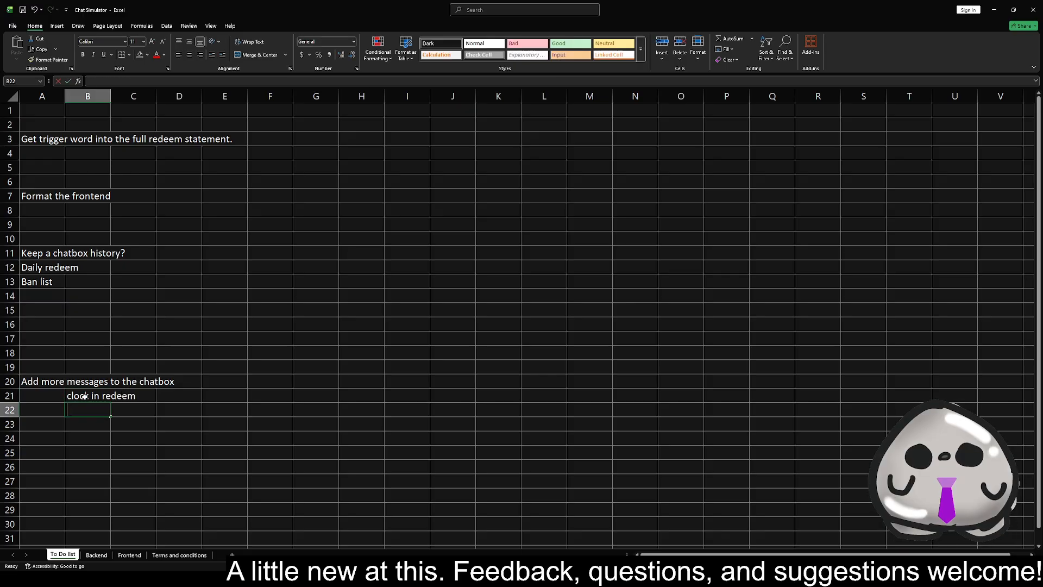
Enter "how hard are you working today percentage" in B22 as the second sub-item of the chatbox messages task
{"action": "type", "text": "how are"}
{"action": "key", "text": "BackSpace"}
{"action": "key", "text": "BackSpace"}
{"action": "key", "text": "BackSpace"}
{"action": "key", "text": "BackSpace"}
{"action": "type", "text": "har"}
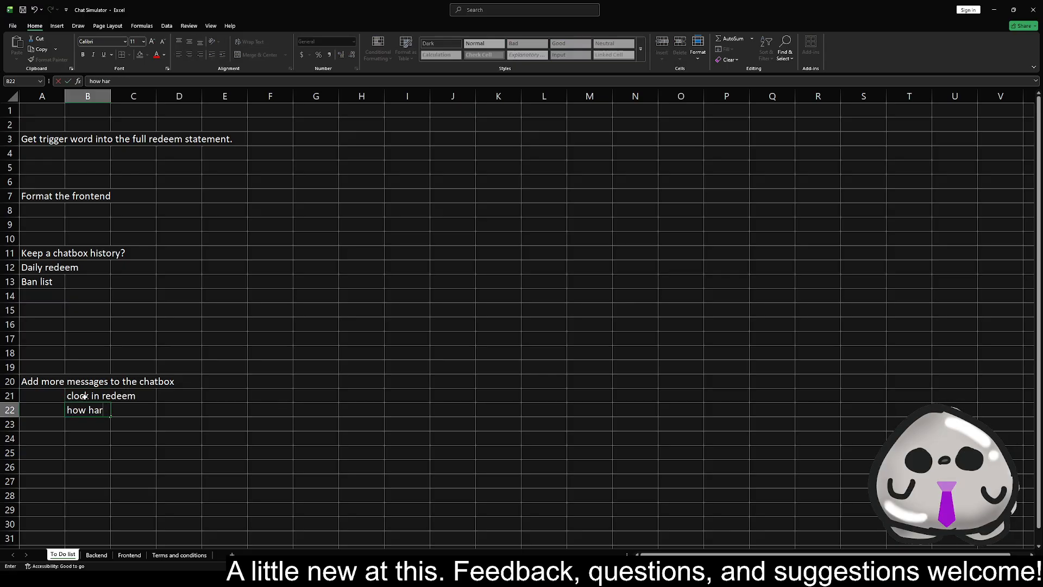
{"action": "type", "text": "d are you working toad"}
{"action": "key", "text": "BackSpace"}
{"action": "key", "text": "BackSpace"}
{"action": "type", "text": "day p"}
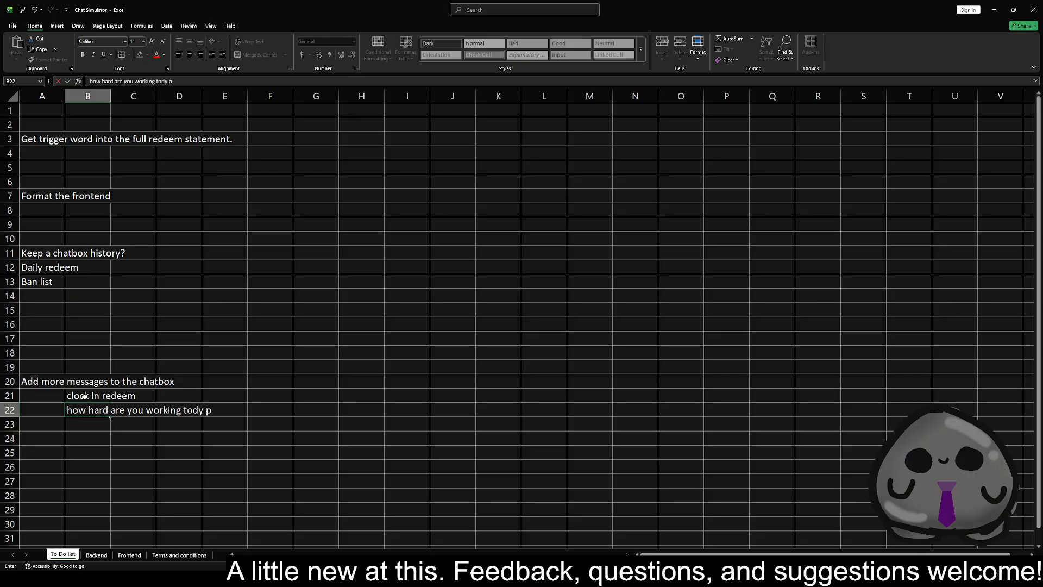
{"action": "type", "text": "ercenteg"}
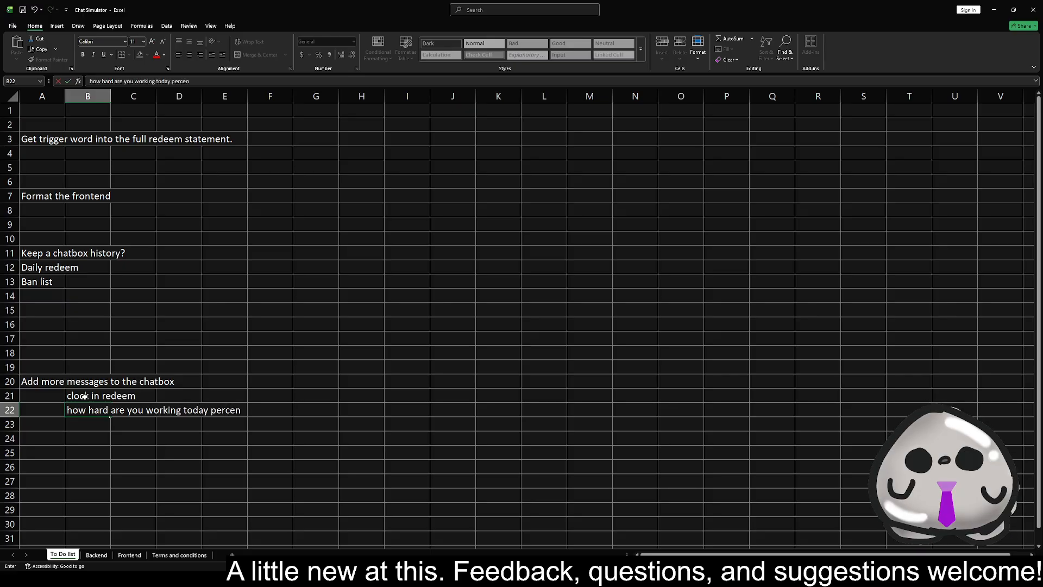
{"action": "key", "text": "BackSpace"}
{"action": "key", "text": "BackSpace"}
{"action": "type", "text": "age"}
{"action": "key", "text": "Return"}
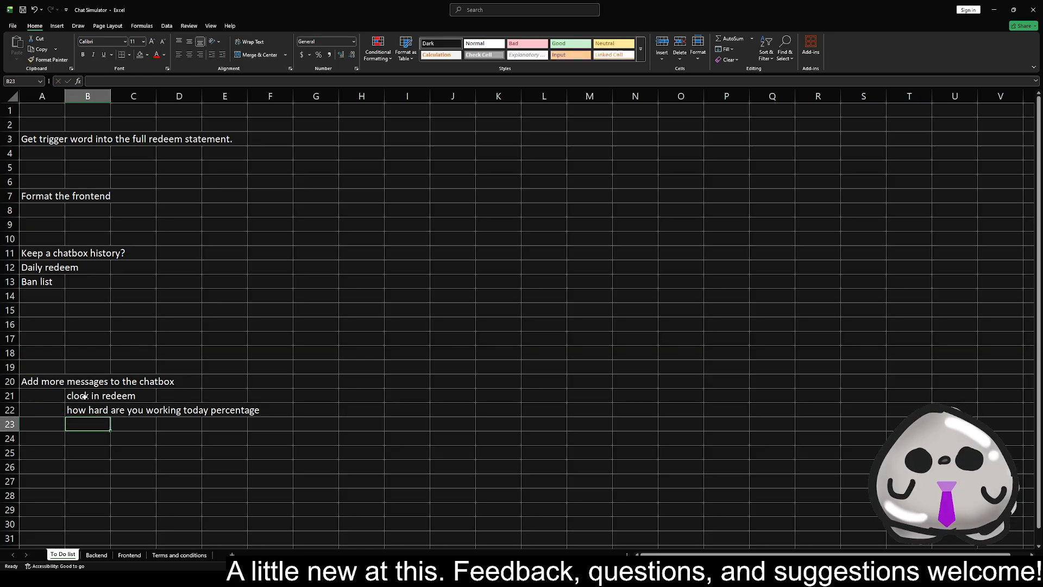
Enter "clock out/lurking" in B23 as the third sub-item of the chatbox messages task
{"action": "type", "text": "clo"}
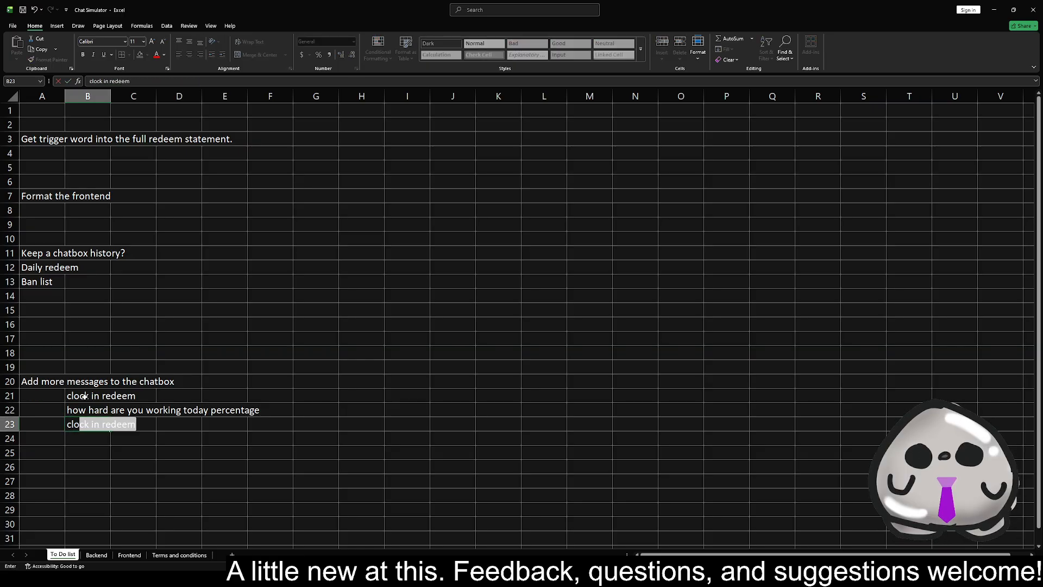
{"action": "type", "text": "ck out/lurking"}
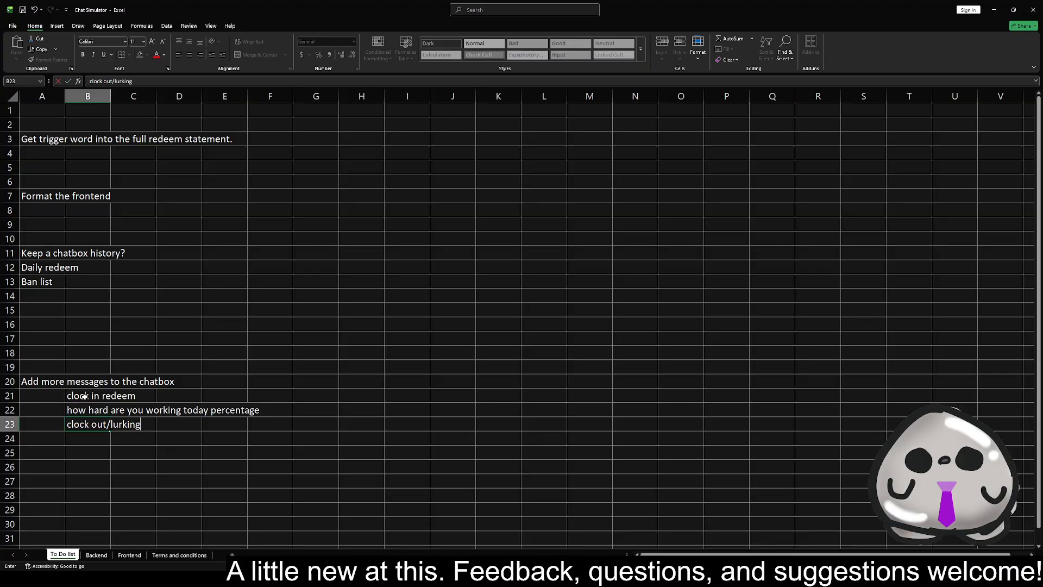
{"action": "key", "text": "Return"}
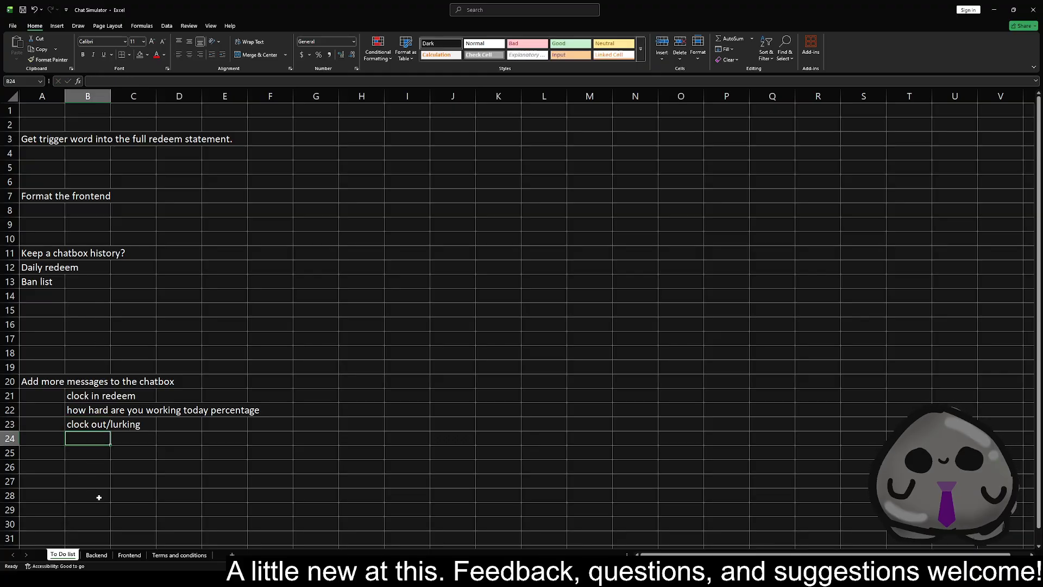
Add the redeem "Finger flutters" in E12 of the Backend sheet's Trigger column
{"action": "left_click", "coordinate": [129, 554]}
{"action": "left_click", "coordinate": [96, 554]}
{"action": "left_click", "coordinate": [203, 253]}
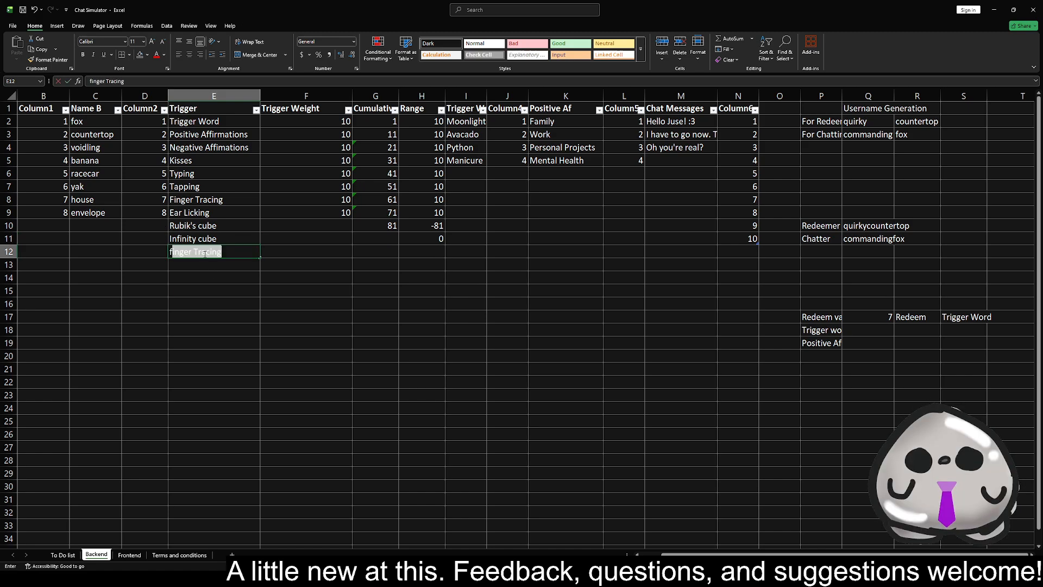
{"action": "type", "text": "finger"}
{"action": "key", "text": "BackSpace"}
{"action": "key", "text": "BackSpace"}
{"action": "key", "text": "BackSpace"}
{"action": "key", "text": "BackSpace"}
{"action": "key", "text": "BackSpace"}
{"action": "key", "text": "BackSpace"}
{"action": "key", "text": "BackSpace"}
{"action": "key", "text": "BackSpace"}
{"action": "type", "text": "Finger "}
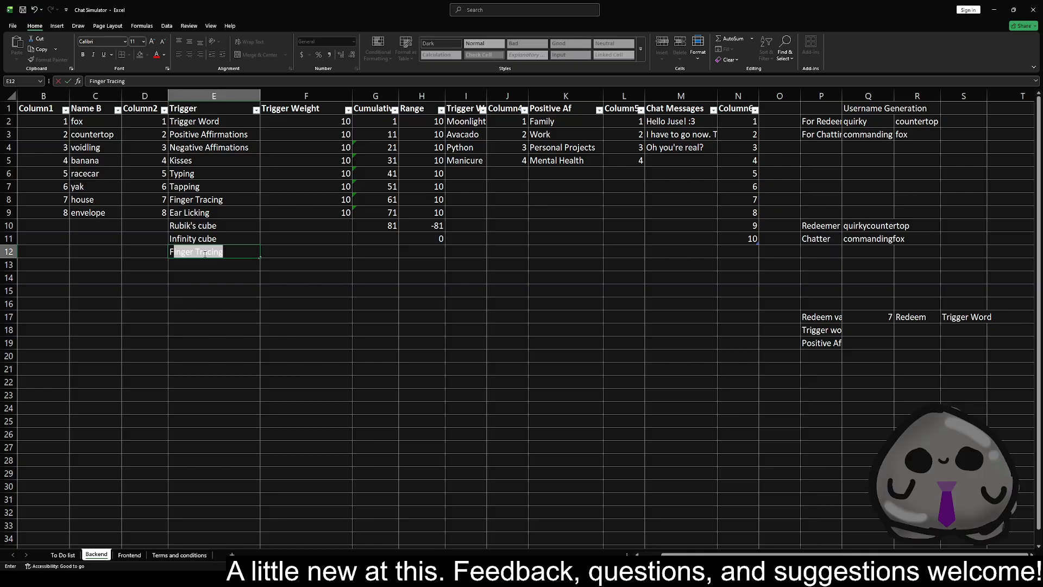
{"action": "type", "text": "cl"}
{"action": "type", "text": "flutters"}
{"action": "key", "text": "Return"}
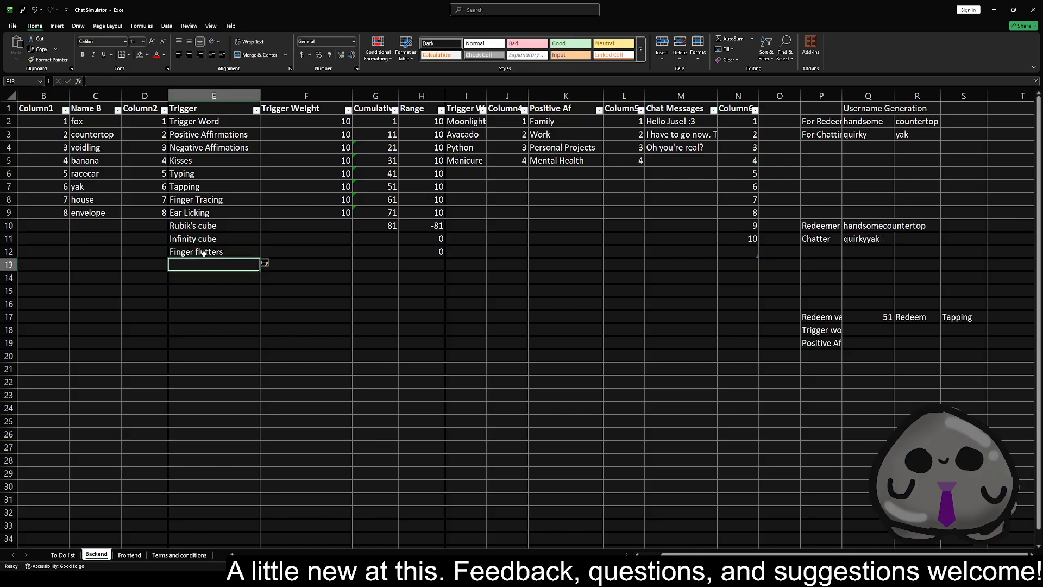
Add the redeem "Hand rubs" in E13 of the Trigger column, with a capital H
{"action": "type", "text": "hand rubs"}
{"action": "key", "text": "Return"}
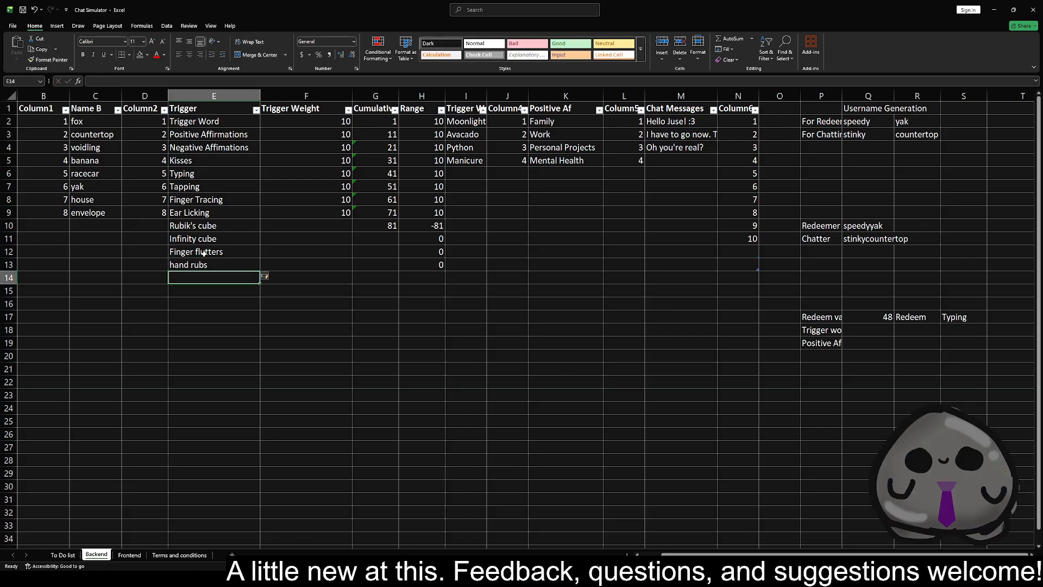
{"action": "key", "text": "Up"}
{"action": "type", "text": "Han"}
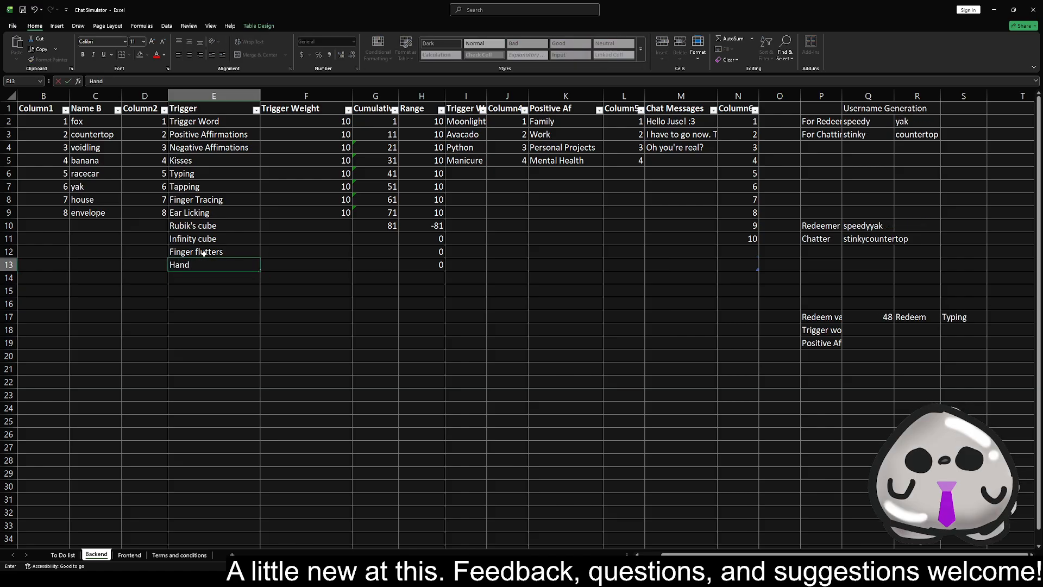
{"action": "type", "text": "d rubs"}
{"action": "key", "text": "Return"}
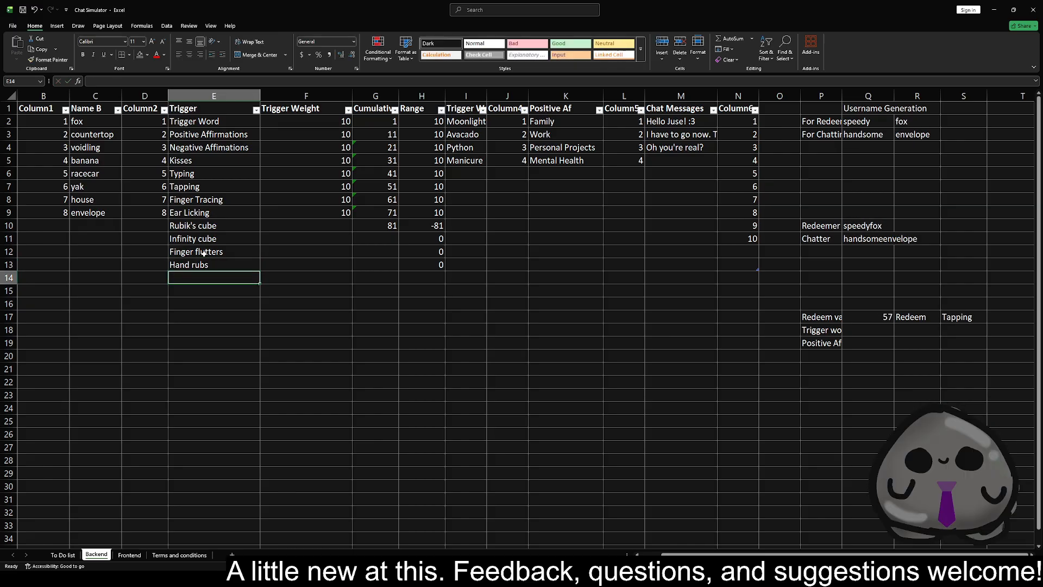
Add the redeem "Head pats" in E14 of the Trigger column
{"action": "type", "text": "Hea"}
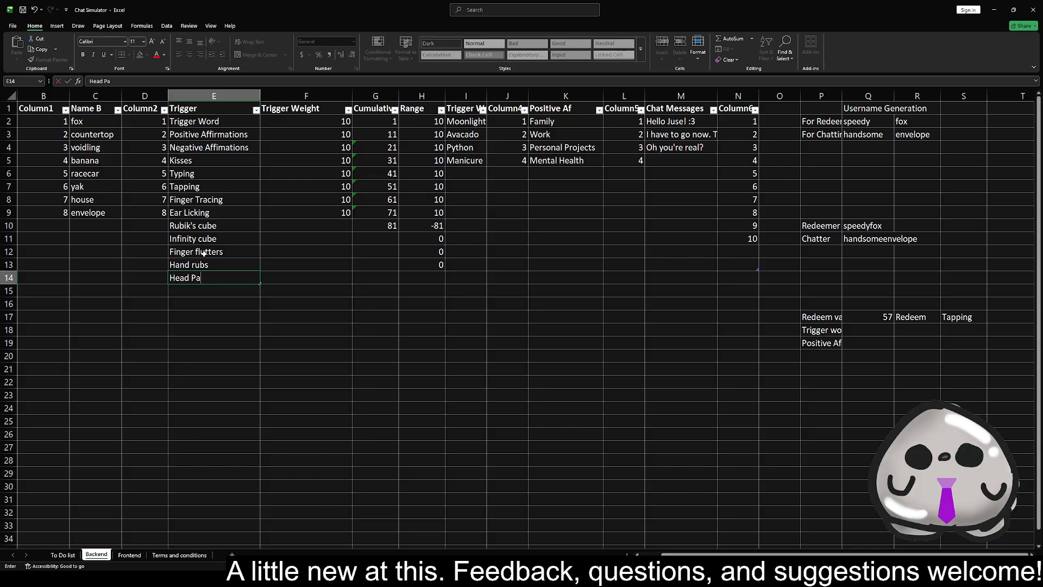
{"action": "type", "text": "d P"}
{"action": "key", "text": "BackSpace"}
{"action": "type", "text": "pats"}
{"action": "key", "text": "Return"}
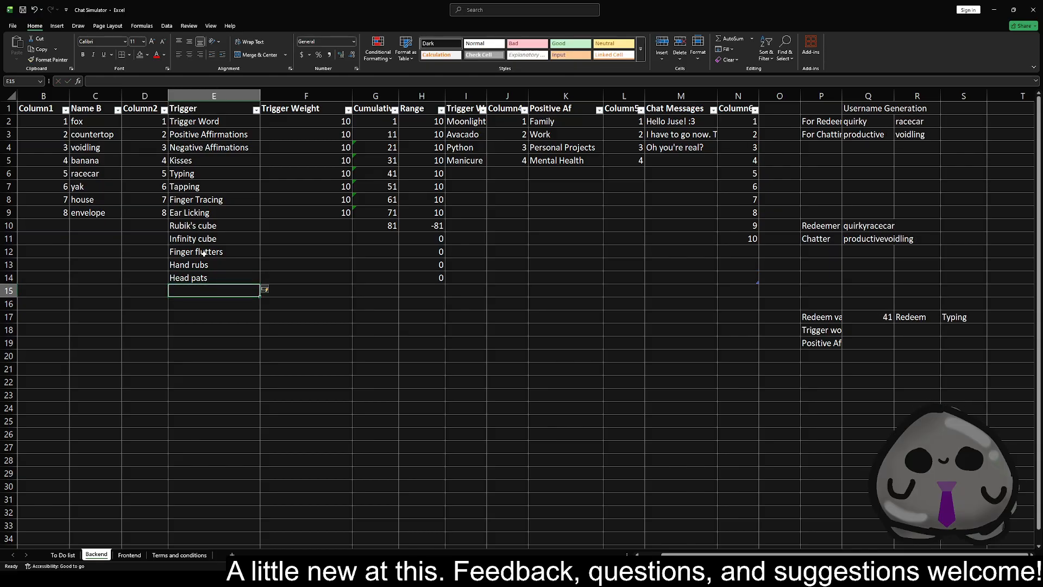
Add the redeem "Mic scritchies" in E15 of the Trigger column
{"action": "type", "text": "Mic"}
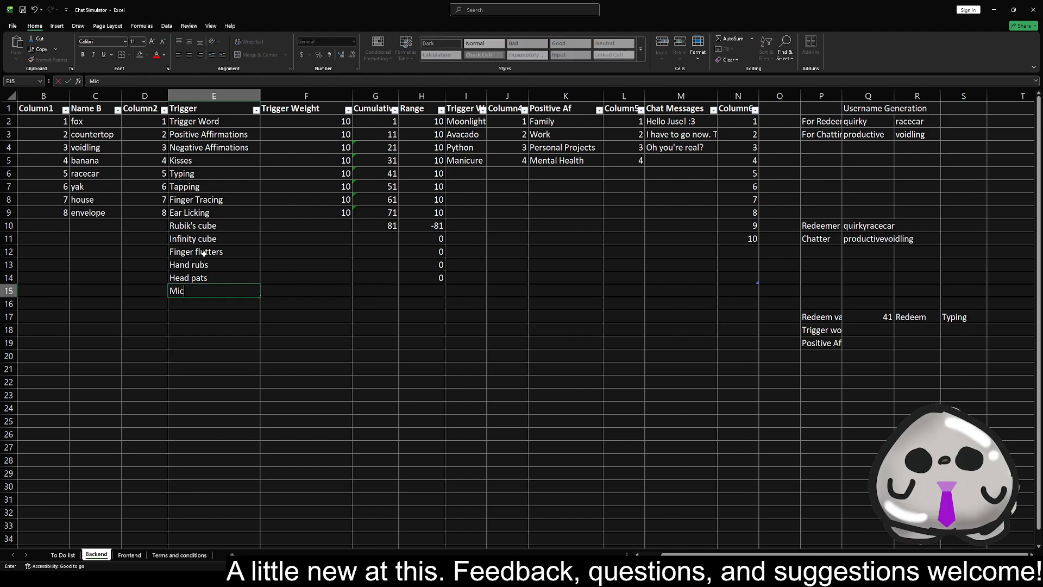
{"action": "type", "text": " cr"}
{"action": "type", "text": "cr"}
{"action": "type", "text": "it"}
{"action": "type", "text": "chies"}
{"action": "key", "text": "Return"}
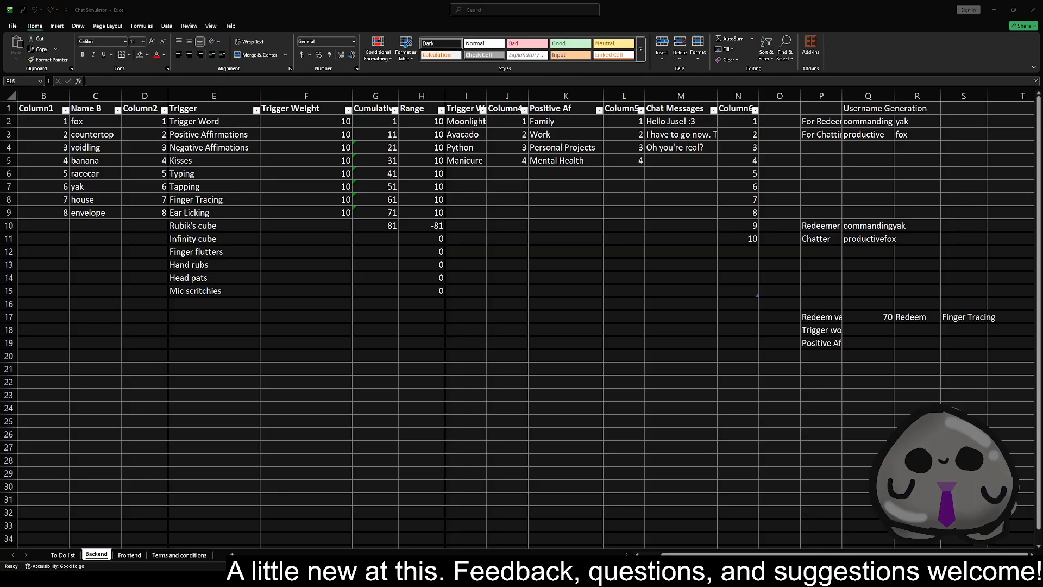
Add the redeems "hydrate" in E16 and "stretch" in E17 of the Trigger column
{"action": "left_click", "coordinate": [187, 305]}
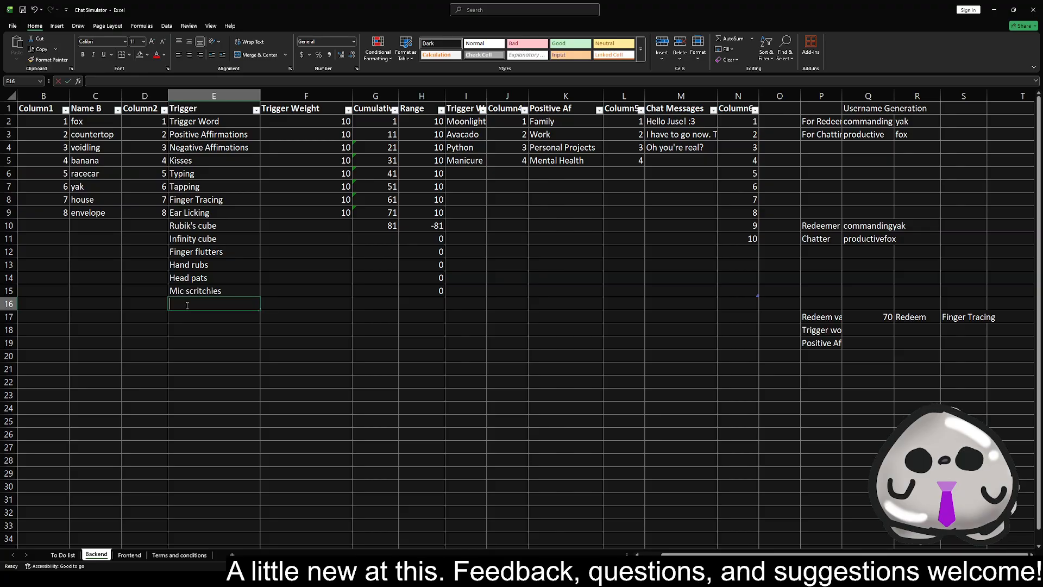
{"action": "type", "text": "hyr"}
{"action": "key", "text": "BackSpace"}
{"action": "type", "text": "drate"}
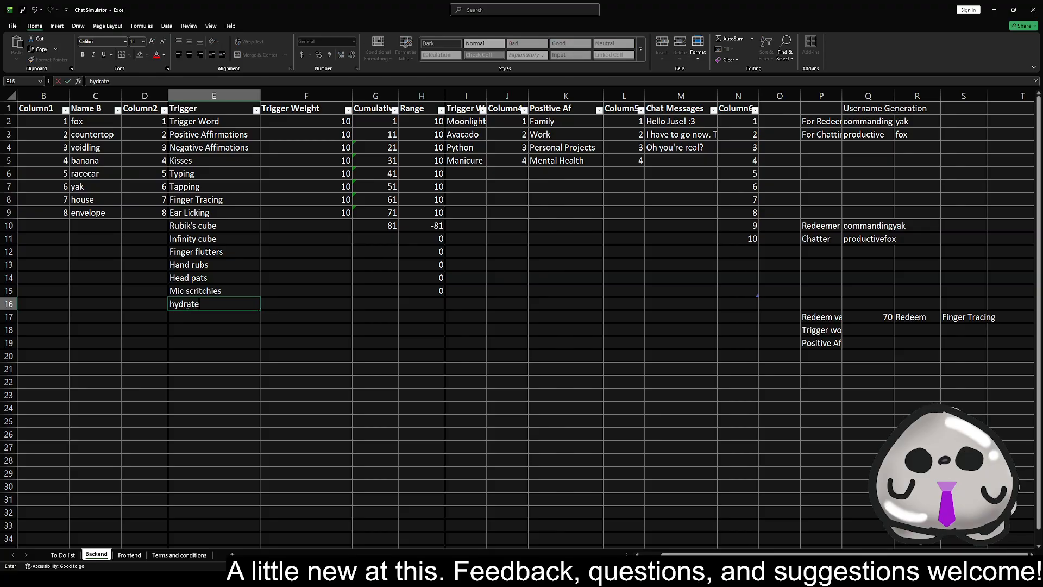
{"action": "key", "text": "Return"}
{"action": "type", "text": "stretch"}
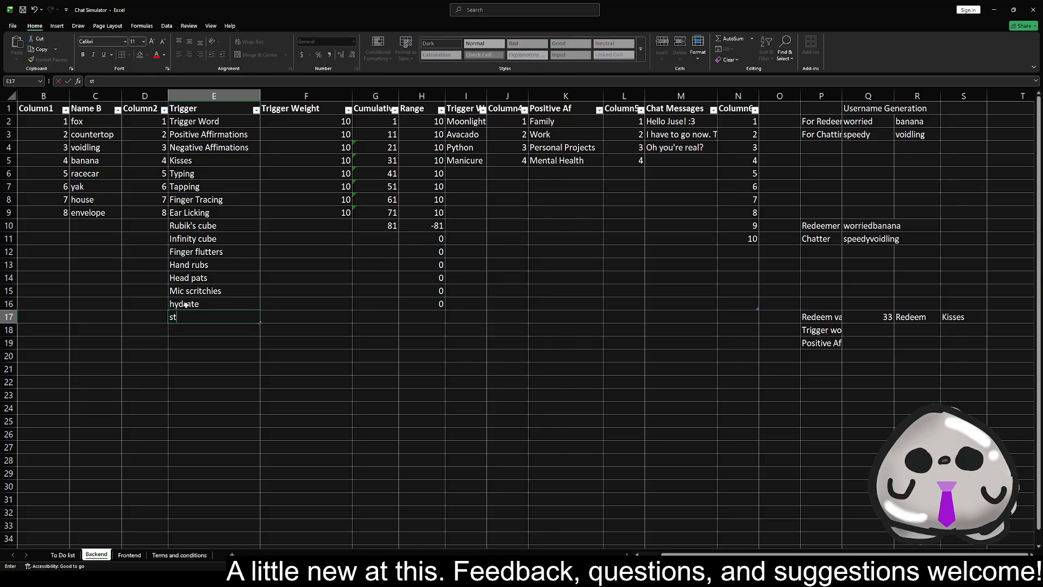
{"action": "key", "text": "Return"}
Capitalize the first letters of the redeems in E16 and E17 to read "Hydrate" and "Stretch"
{"action": "key", "text": "Up"}
{"action": "key", "text": "Up"}
{"action": "double_click", "coordinate": [187, 305]}
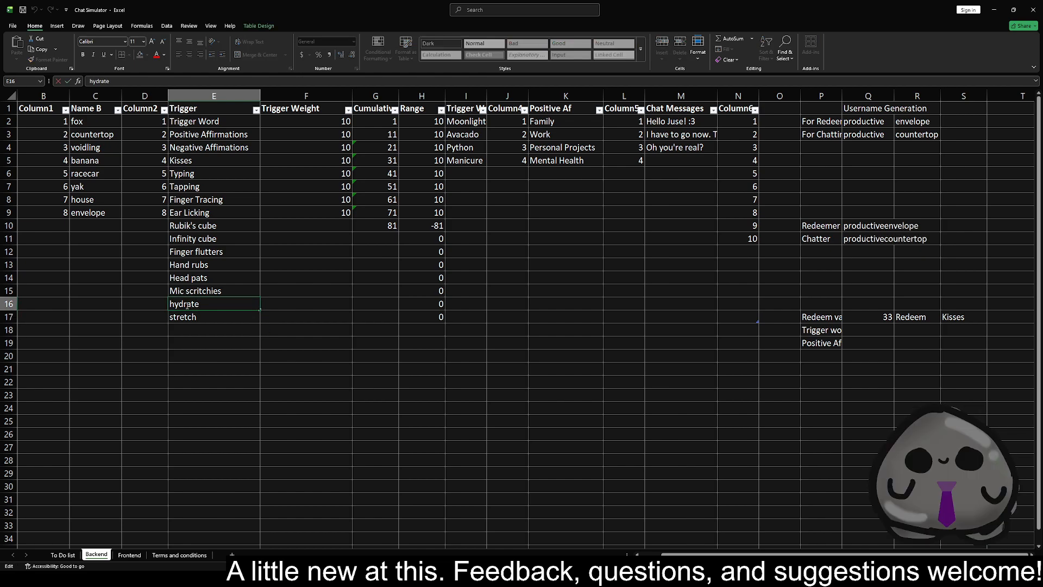
{"action": "key", "text": "Home"}
{"action": "key", "text": "Delete"}
{"action": "type", "text": "H"}
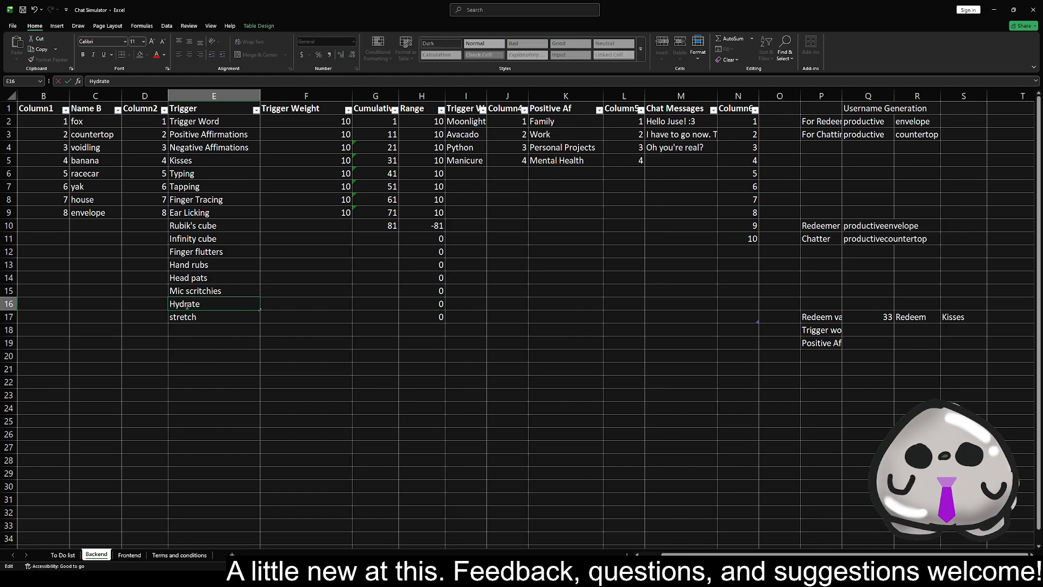
{"action": "key", "text": "Return"}
{"action": "key", "text": "F2"}
{"action": "key", "text": "Home"}
{"action": "key", "text": "Delete"}
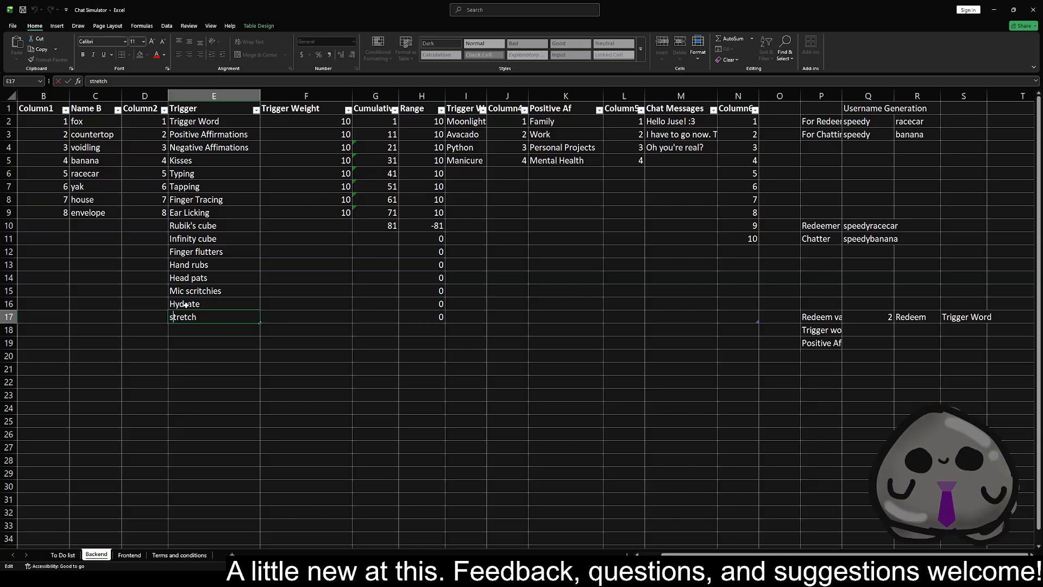
{"action": "type", "text": "S"}
{"action": "key", "text": "Return"}
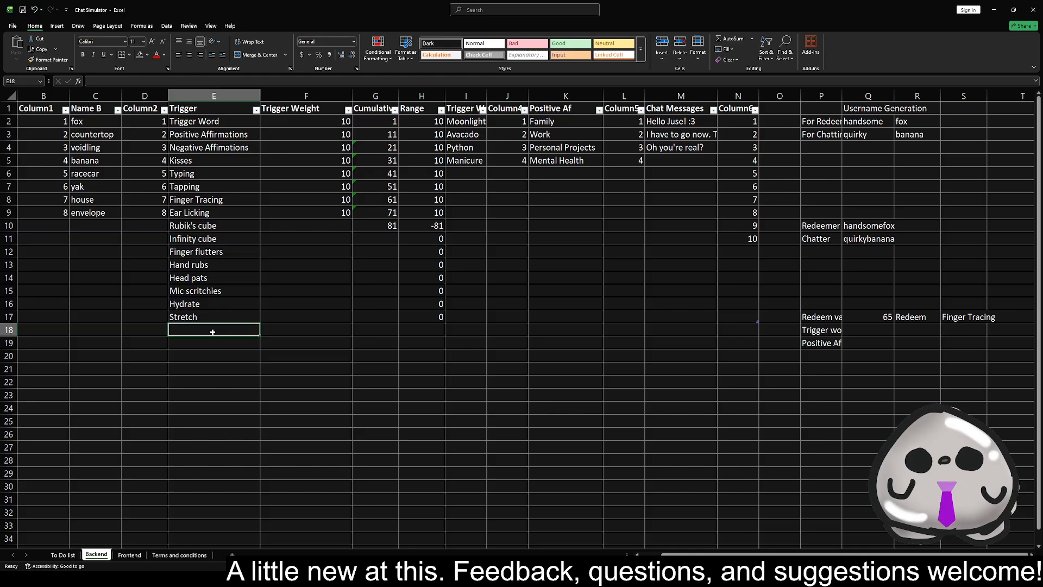
Add the redeem "HR meeting" in E18 of the Trigger column
{"action": "type", "text": "Hr"}
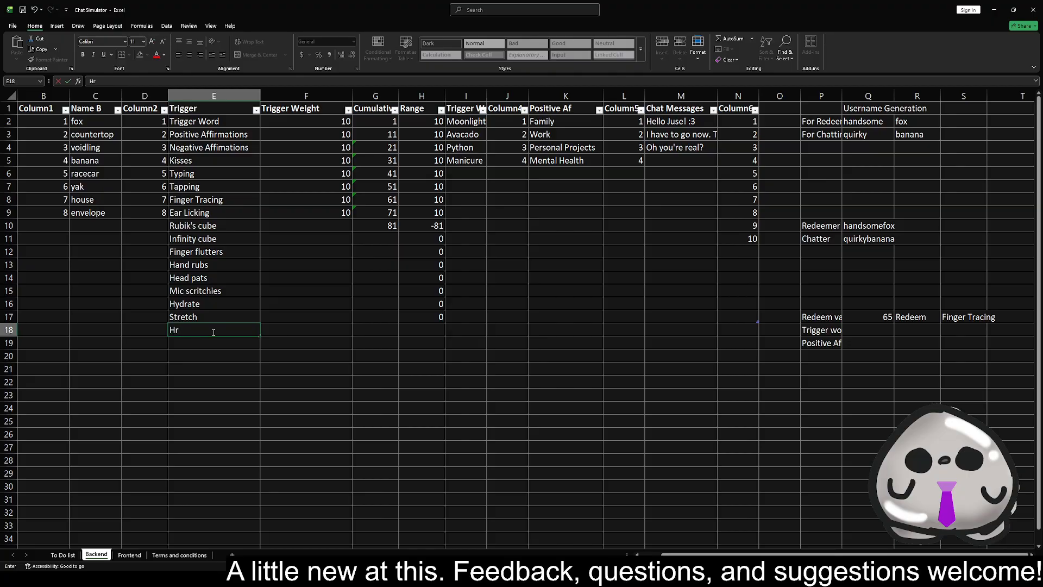
{"action": "key", "text": "BackSpace"}
{"action": "type", "text": "R"}
{"action": "type", "text": " meeting"}
{"action": "type", "text": " Pos"}
{"action": "key", "text": "BackSpace"}
{"action": "key", "text": "BackSpace"}
{"action": "key", "text": "BackSpace"}
{"action": "type", "text": "psi"}
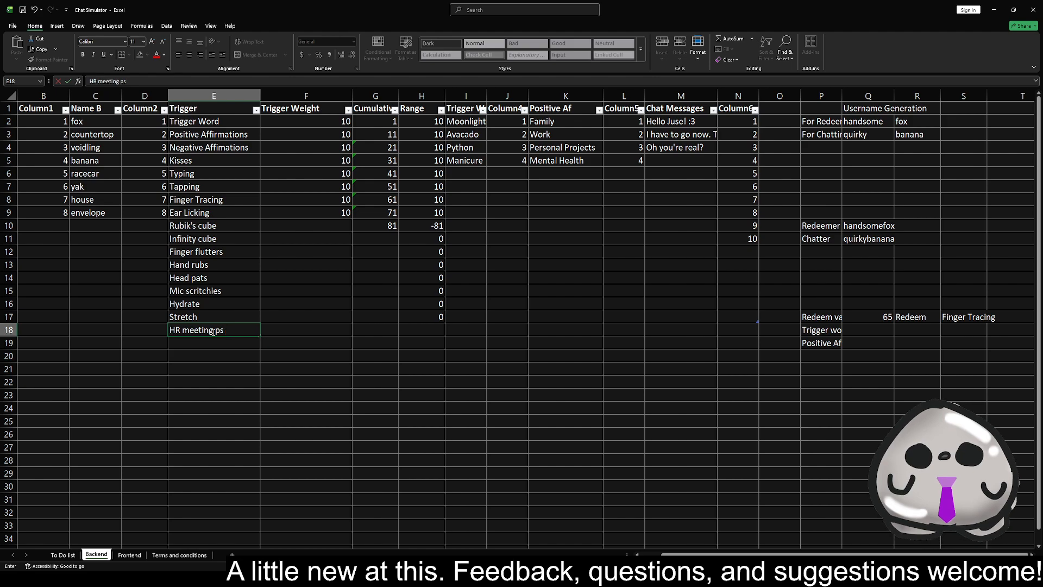
{"action": "key", "text": "BackSpace"}
{"action": "key", "text": "BackSpace"}
{"action": "key", "text": "BackSpace"}
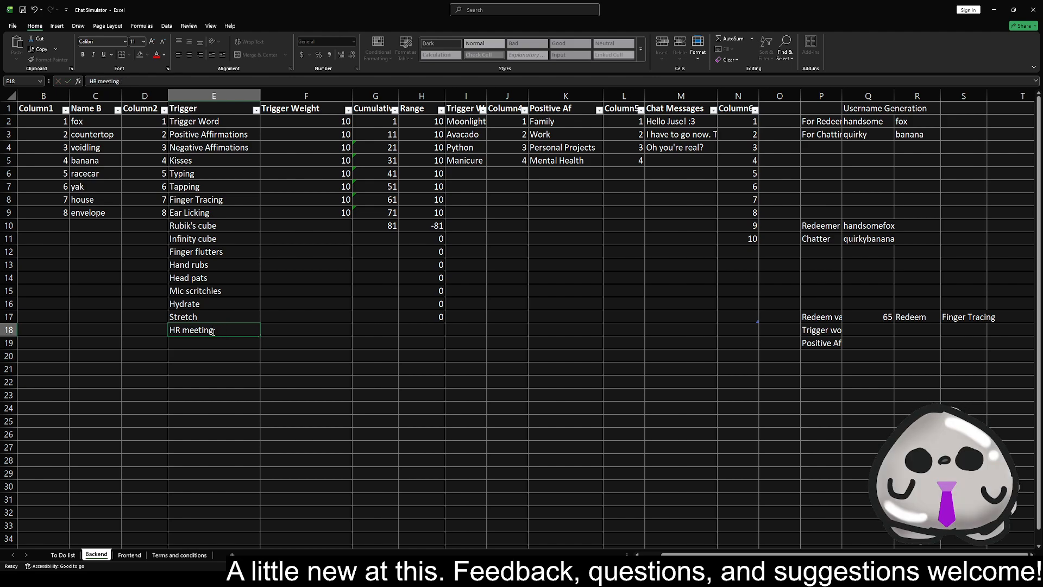
{"action": "key", "text": "Left"}
{"action": "key", "text": "Right"}
Prefix the redeem in E18 with "Positive" so it reads "Positive HR meeting"
{"action": "double_click", "coordinate": [214, 332]}
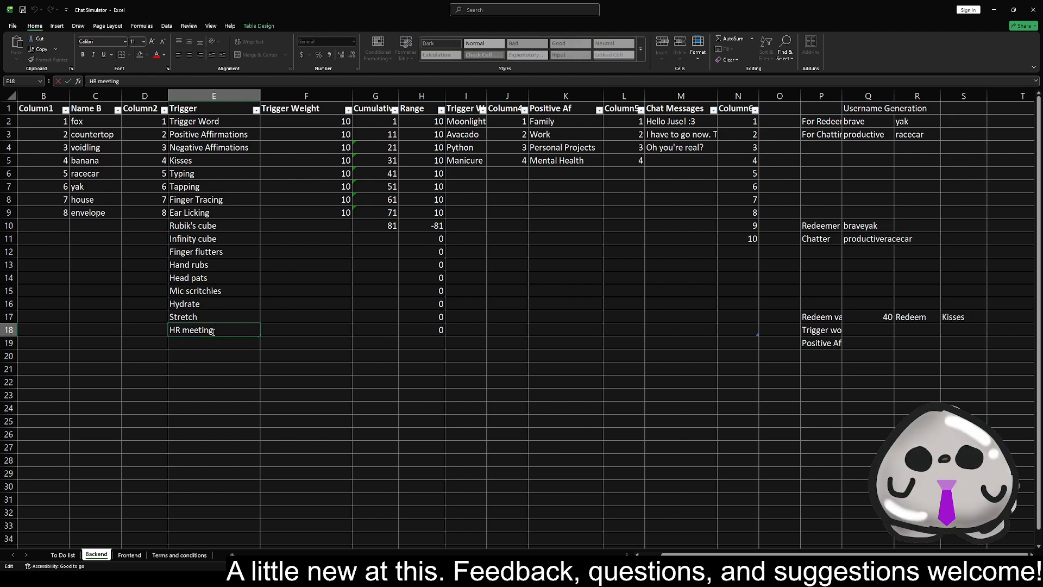
{"action": "key", "text": "Home"}
{"action": "type", "text": "Po"}
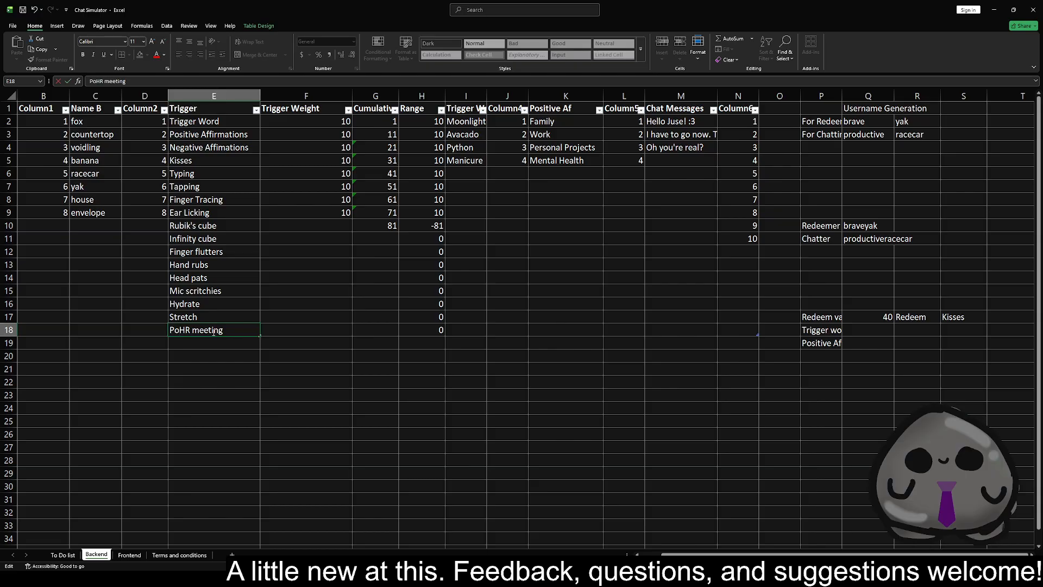
{"action": "type", "text": "sitiv"}
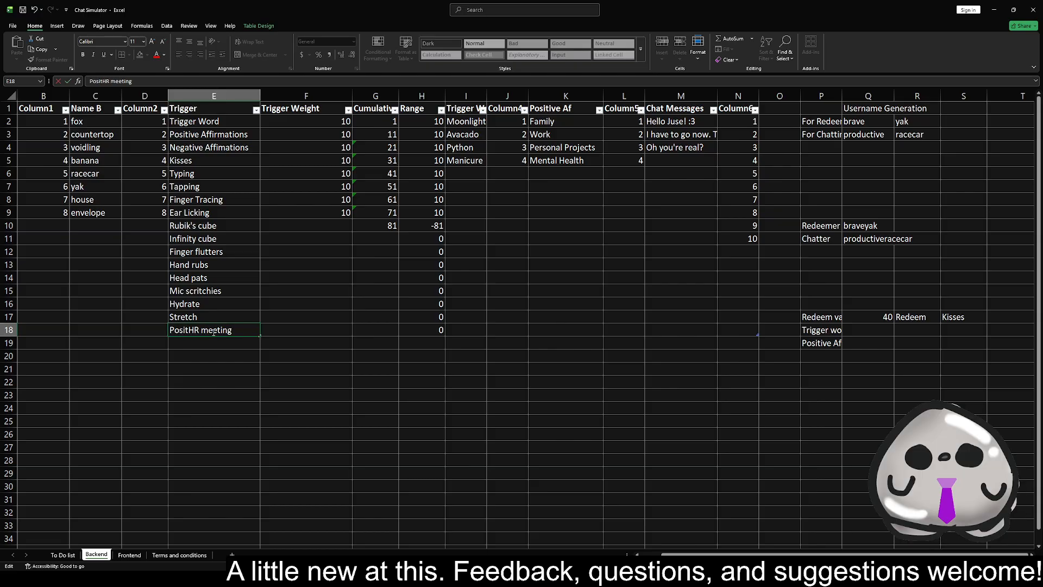
{"action": "type", "text": "e"}
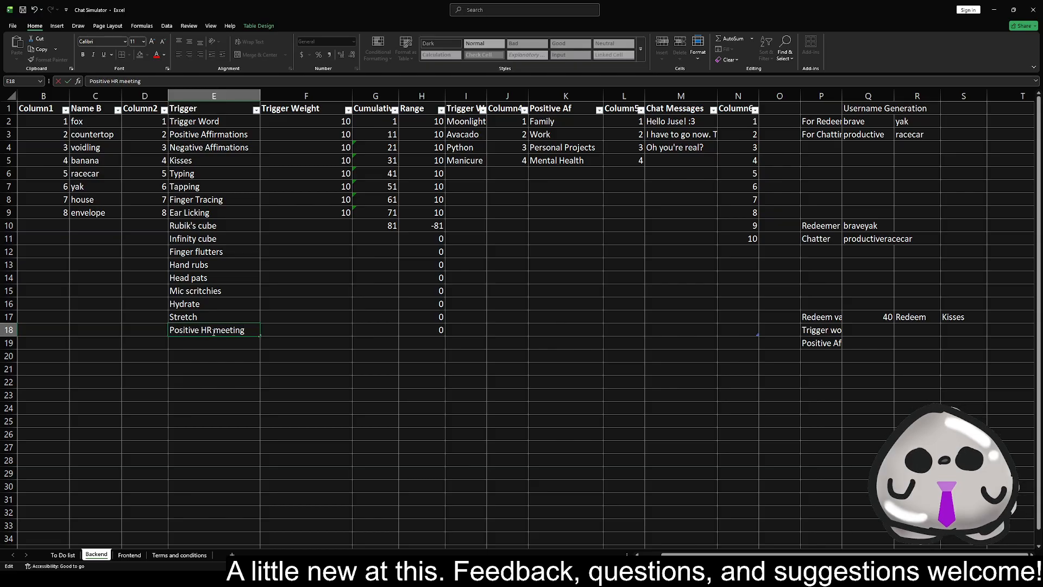
{"action": "key", "text": "Return"}
Copy the "Positive HR meeting" redeem from E18 into E19
{"action": "key", "text": "Up"}
{"action": "key", "text": "ctrl+c"}
{"action": "key", "text": "Down"}
{"action": "key", "text": "ctrl+v"}
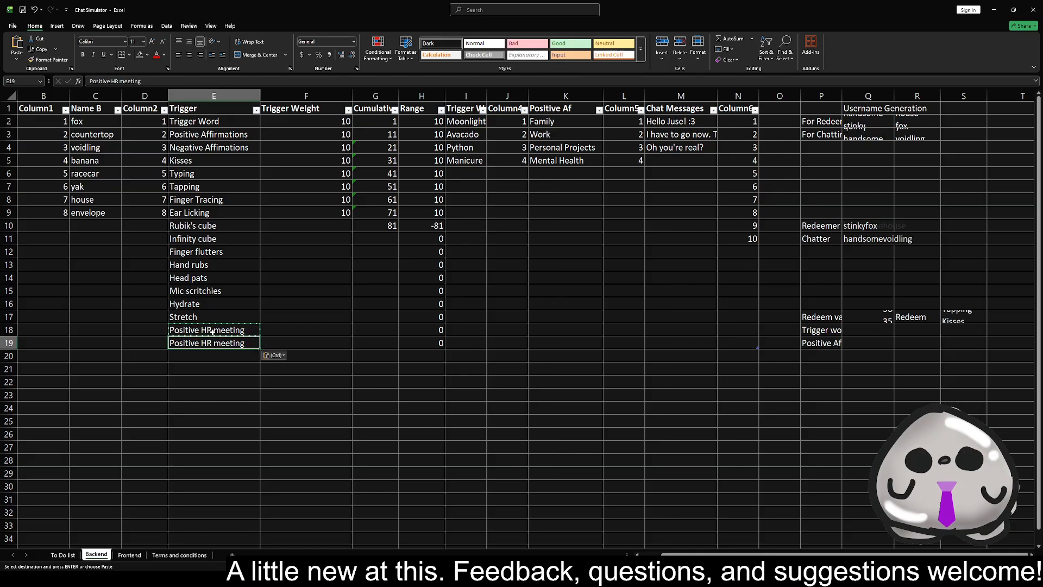
Add the redeem "Positive performance review" in E20 of the Trigger column
{"action": "key", "text": "Down"}
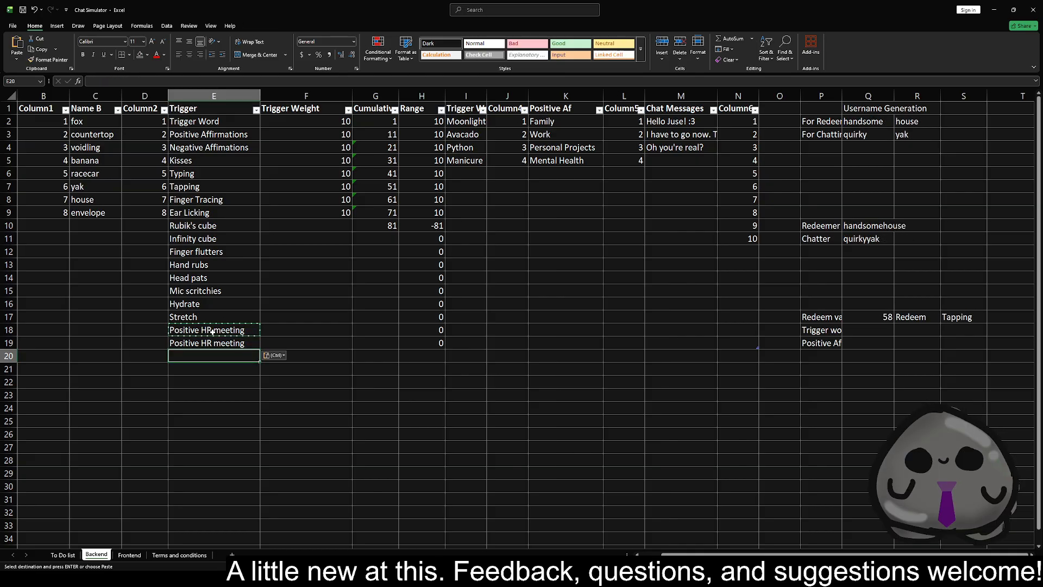
{"action": "type", "text": "Nega"}
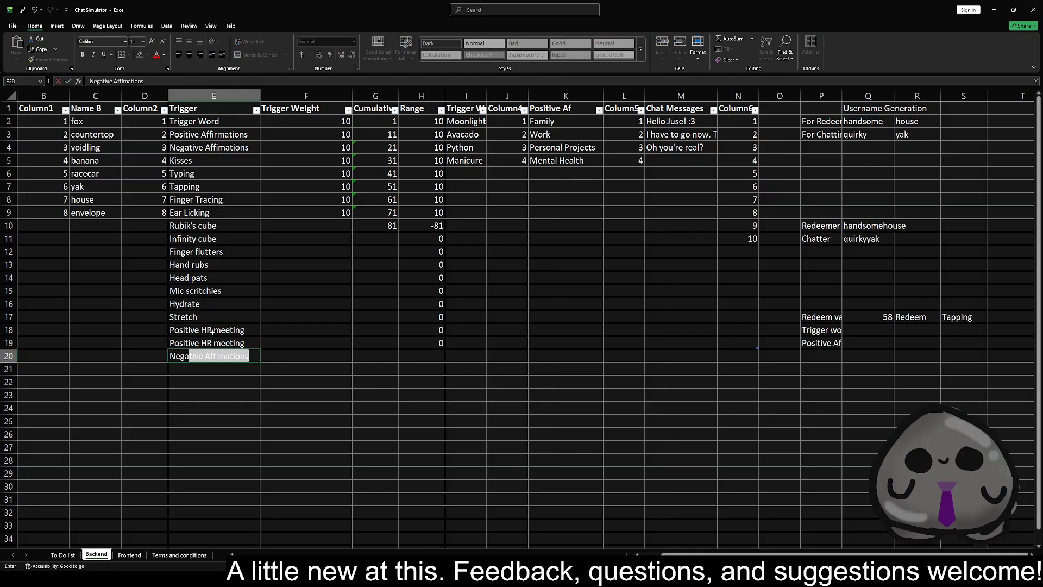
{"action": "key", "text": "BackSpace"}
{"action": "key", "text": "BackSpace"}
{"action": "key", "text": "BackSpace"}
{"action": "key", "text": "BackSpace"}
{"action": "key", "text": "BackSpace"}
{"action": "type", "text": "Positive per"}
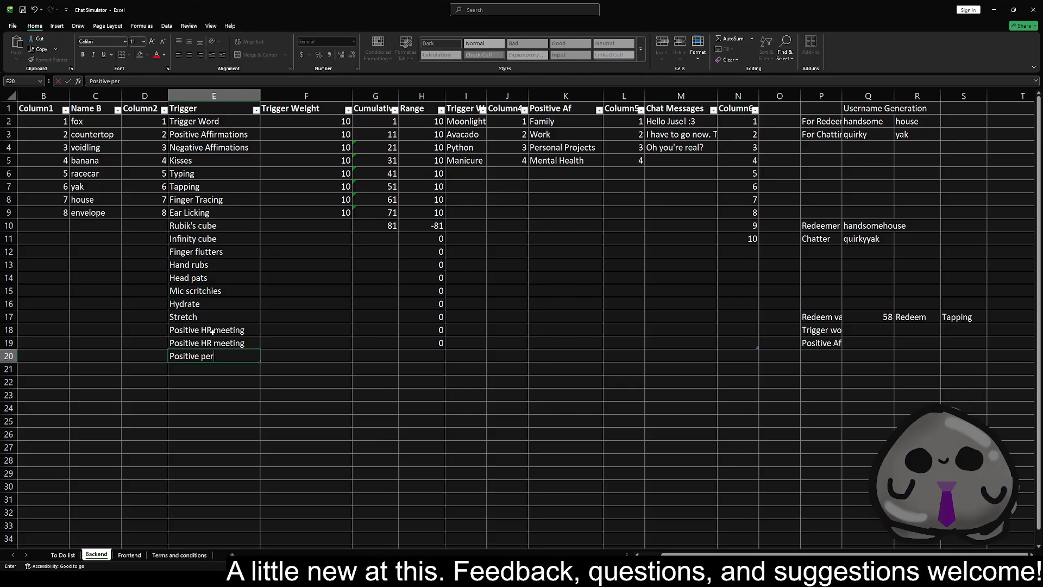
{"action": "type", "text": "formance revie"}
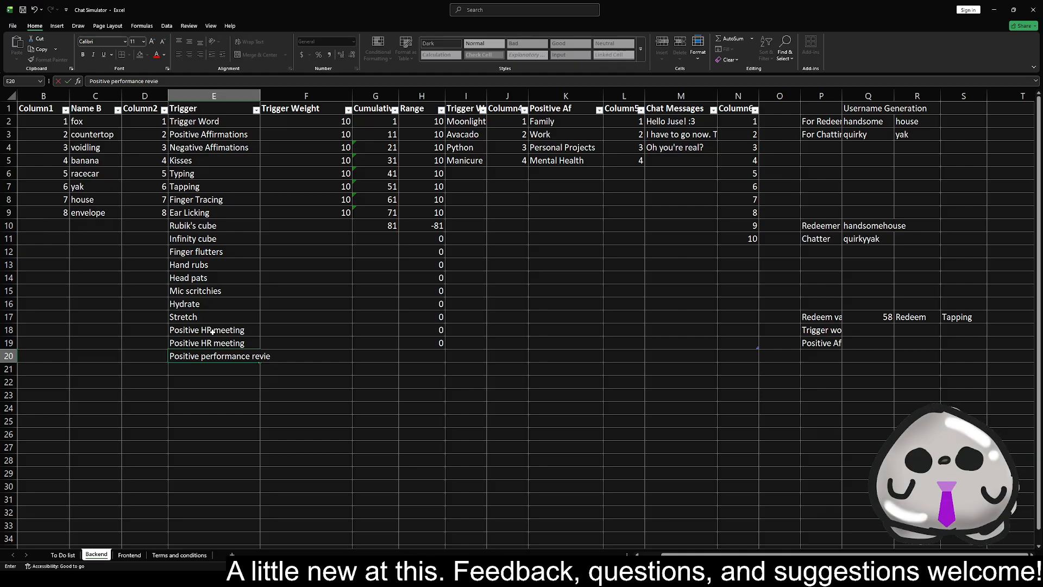
{"action": "type", "text": "w"}
{"action": "key", "text": "Return"}
Add the redeem "Negative performance review" in E21 of the Trigger column
{"action": "type", "text": "Ne"}
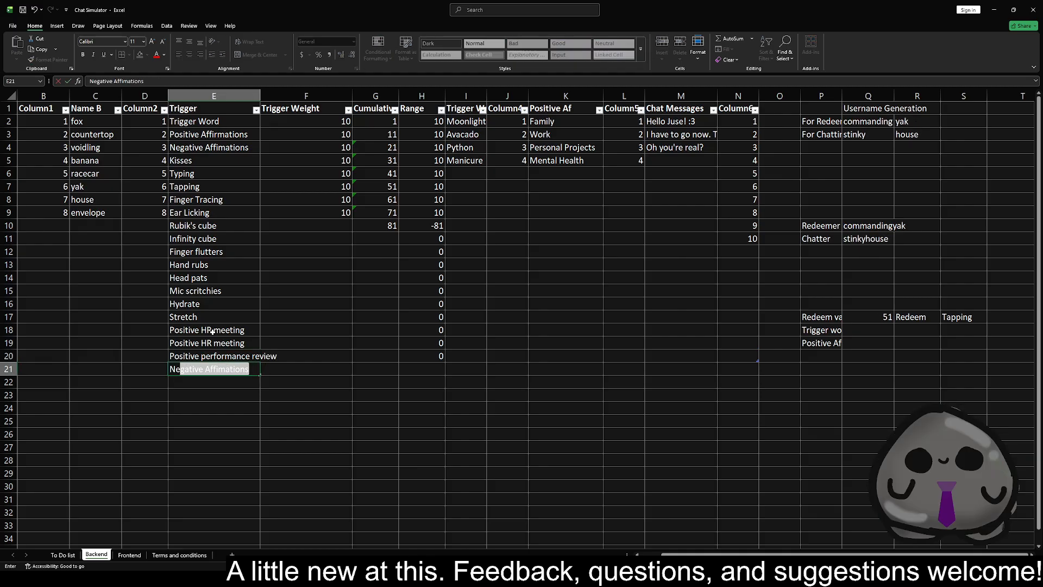
{"action": "type", "text": "gative performance re"}
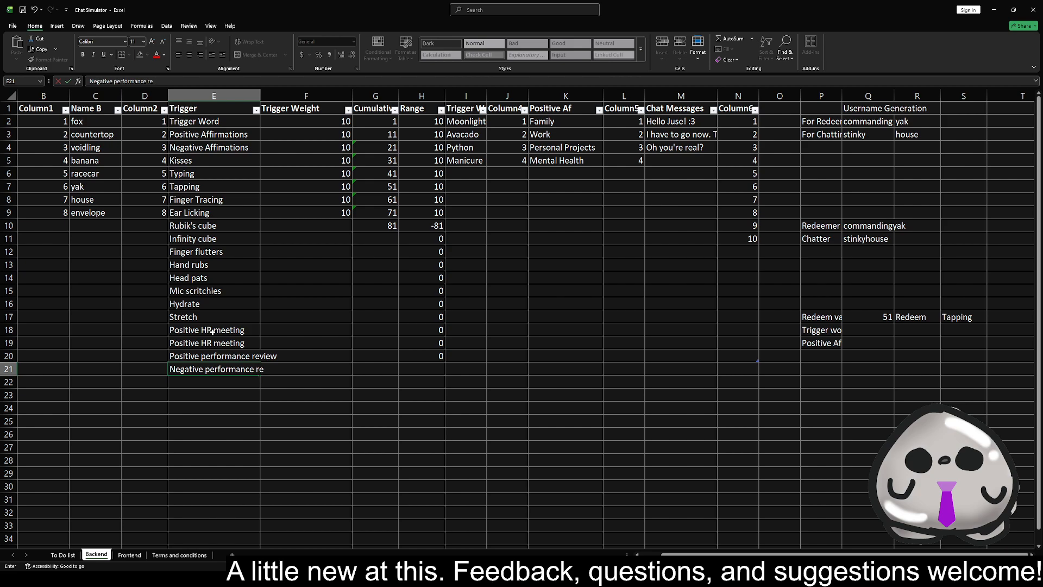
{"action": "type", "text": "view"}
{"action": "key", "text": "Return"}
Change the duplicate HR redeem in E19 of the Trigger column to "Negative HR meeting"
{"action": "key", "text": "Up"}
{"action": "key", "text": "Up"}
{"action": "key", "text": "Up"}
{"action": "key", "text": "F2"}
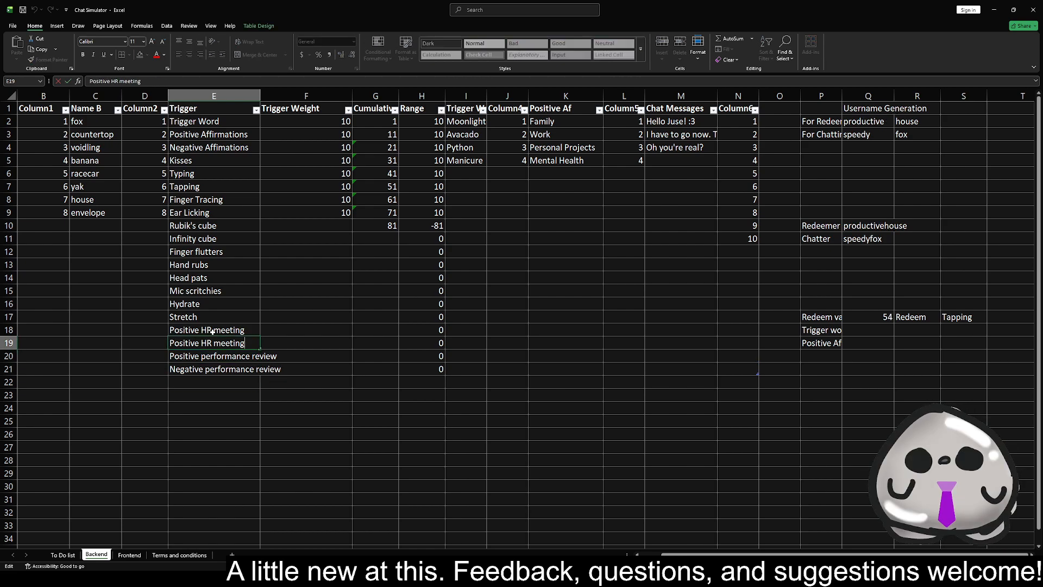
{"action": "key", "text": "Home"}
{"action": "key", "text": "ctrl+shift+Right"}
{"action": "key", "text": "Delete"}
{"action": "type", "text": "Negative"}
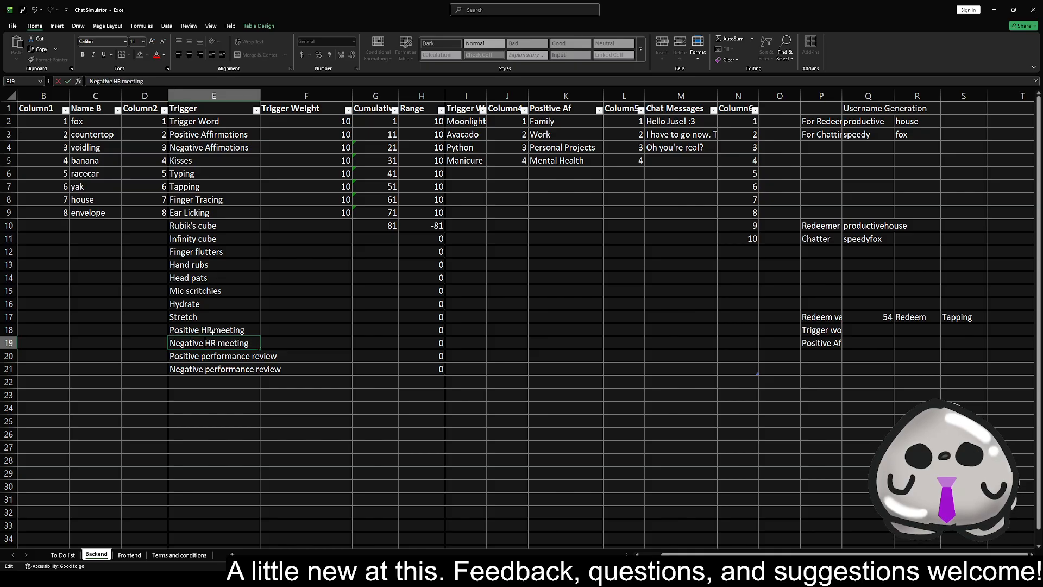
{"action": "key", "text": "Return"}
Fill the Trigger Weight of 10 from F9 down to F21 and the Cumulative formula from G10 down to G21
{"action": "left_click", "coordinate": [344, 210]}
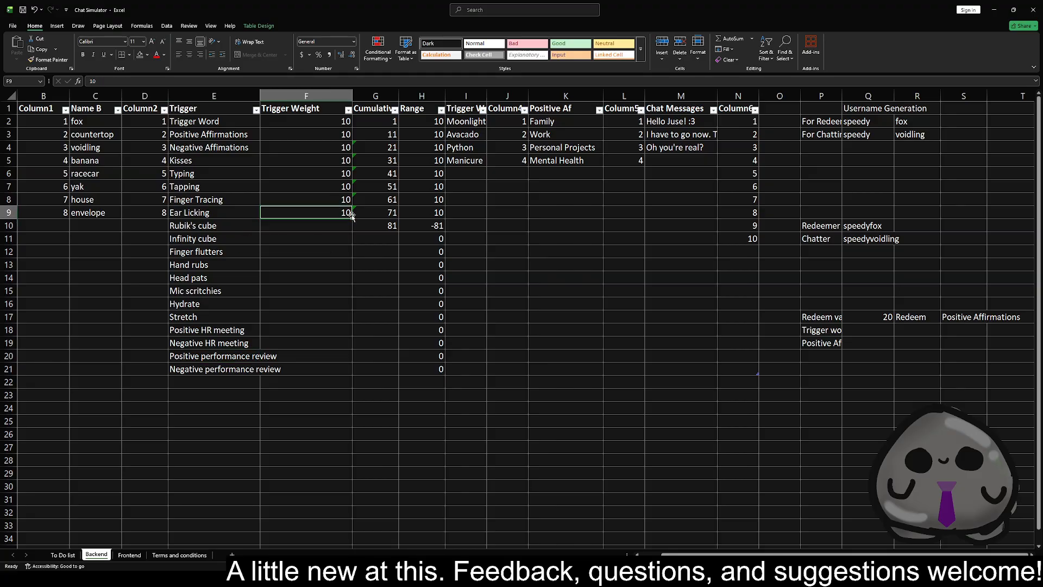
{"action": "left_click_drag", "start_coordinate": [352, 218], "coordinate": [351, 378]}
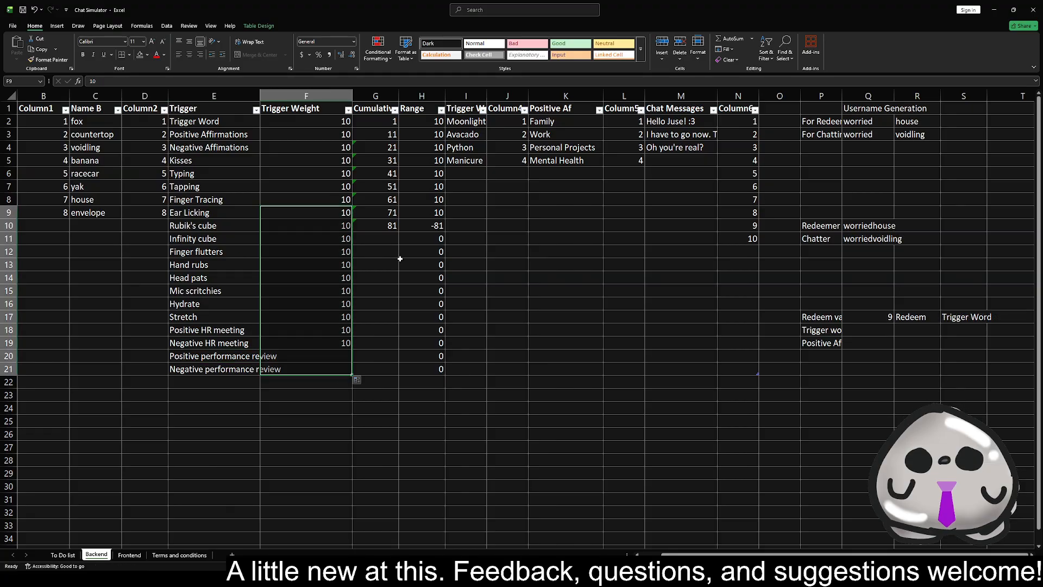
{"action": "left_click", "coordinate": [390, 227]}
{"action": "left_click_drag", "start_coordinate": [399, 232], "coordinate": [400, 377]}
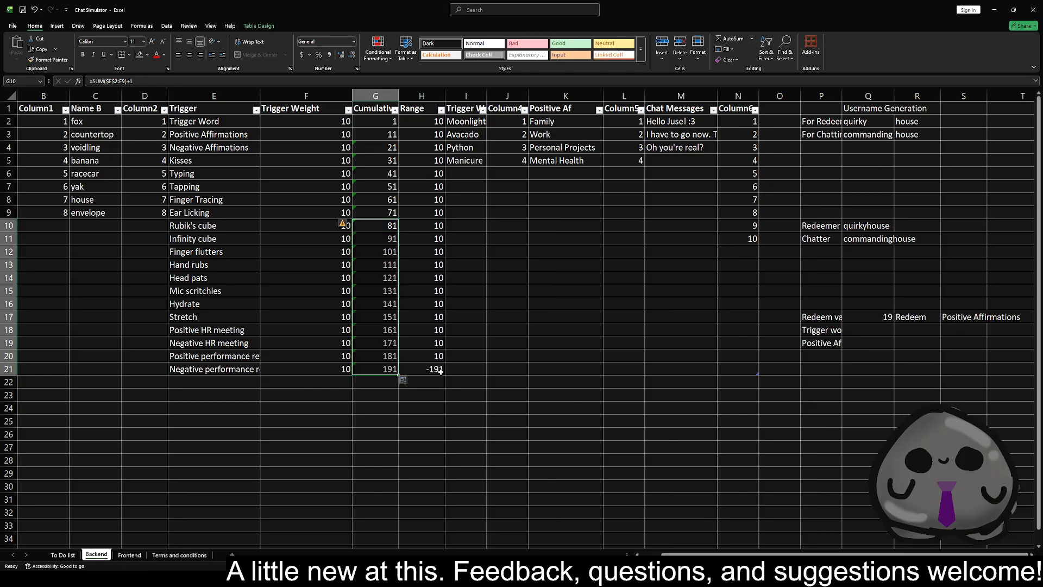
Extend the Range formula, the Cumulative formula and the Trigger Weight of 10 down to row 22
{"action": "left_click_drag", "start_coordinate": [435, 356], "coordinate": [444, 388]}
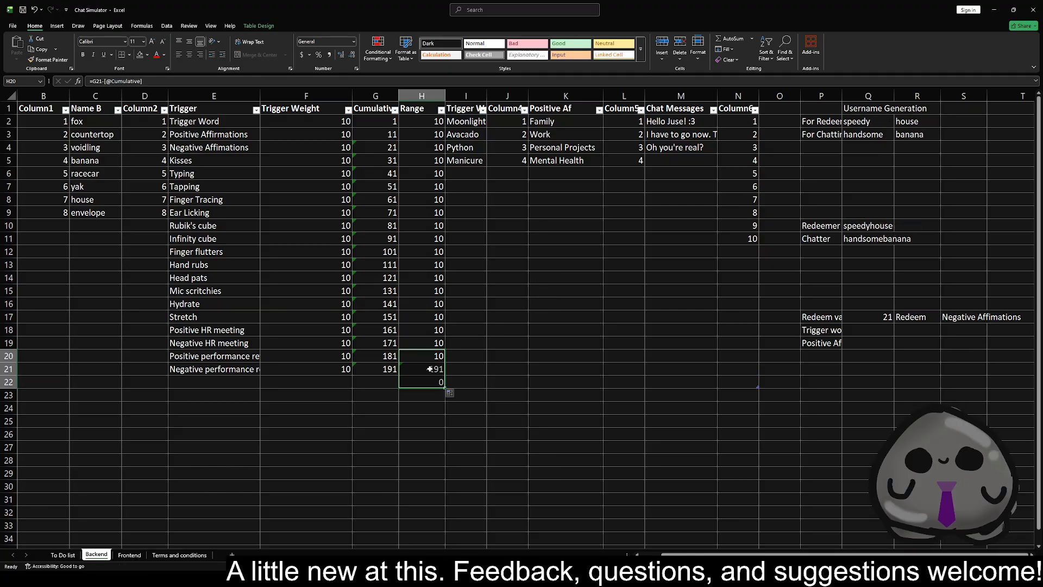
{"action": "left_click", "coordinate": [382, 369]}
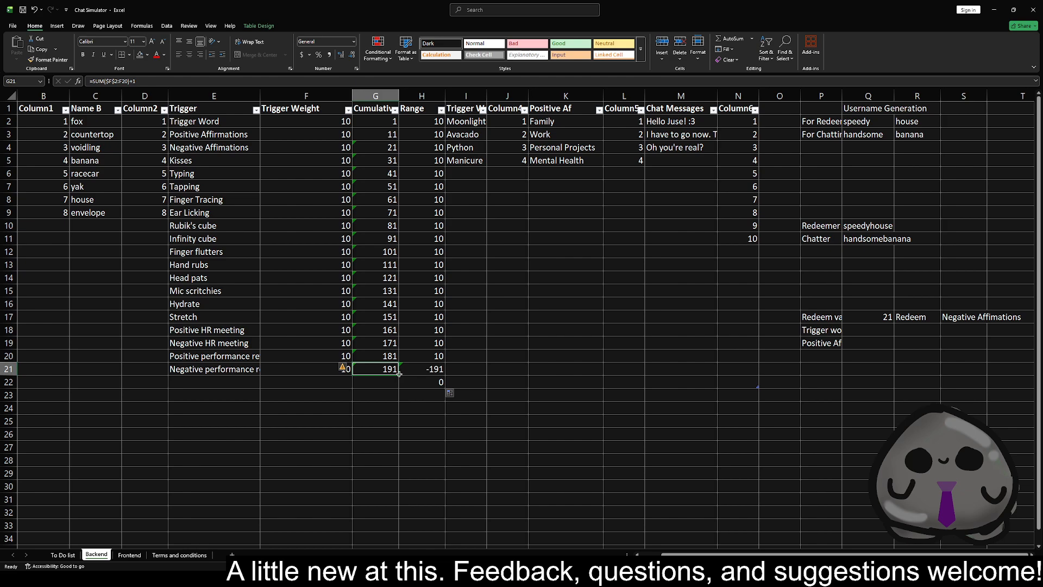
{"action": "left_click", "coordinate": [349, 373]}
{"action": "mouse_move", "coordinate": [350, 373]}
{"action": "left_mouse_down"}
{"action": "mouse_move", "coordinate": [348, 386]}
{"action": "mouse_move", "coordinate": [341, 379]}
{"action": "left_mouse_up"}
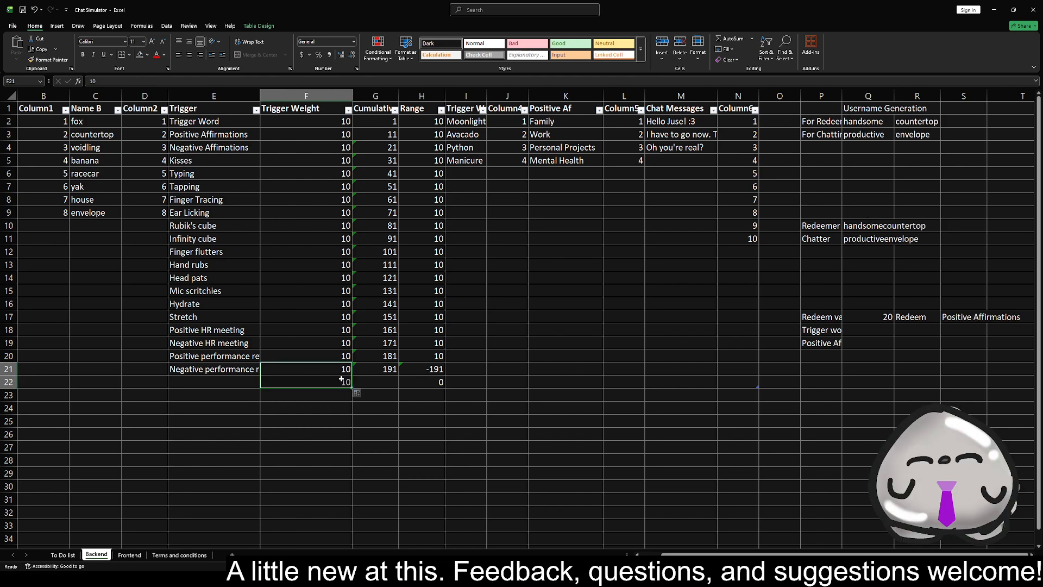
{"action": "key", "text": "ctrl+z"}
{"action": "left_click", "coordinate": [380, 371]}
{"action": "left_click_drag", "start_coordinate": [398, 375], "coordinate": [404, 384]}
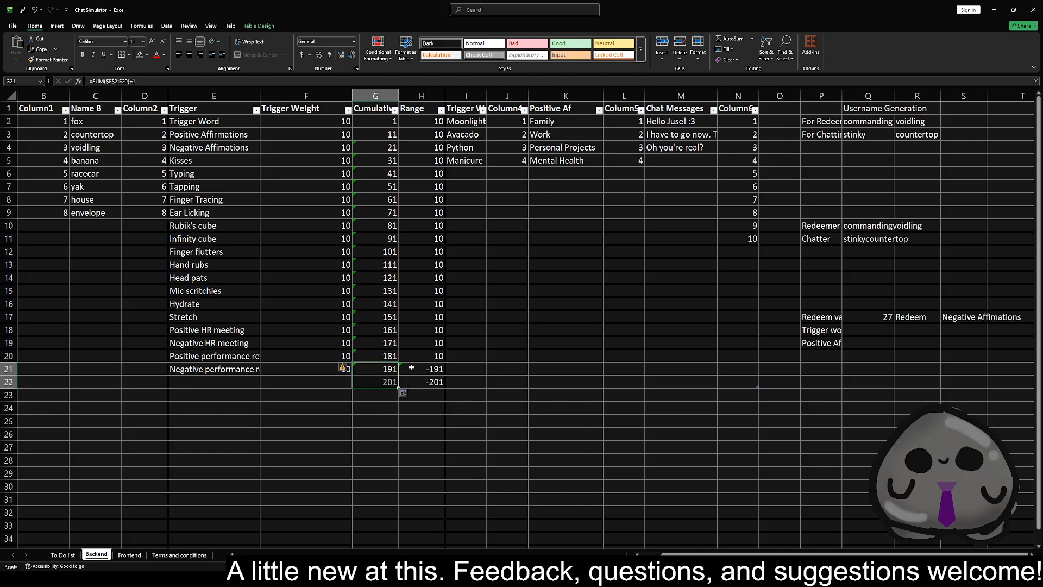
{"action": "left_click", "coordinate": [346, 370]}
{"action": "left_click_drag", "start_coordinate": [348, 371], "coordinate": [349, 386]}
{"action": "left_click", "coordinate": [435, 370]}
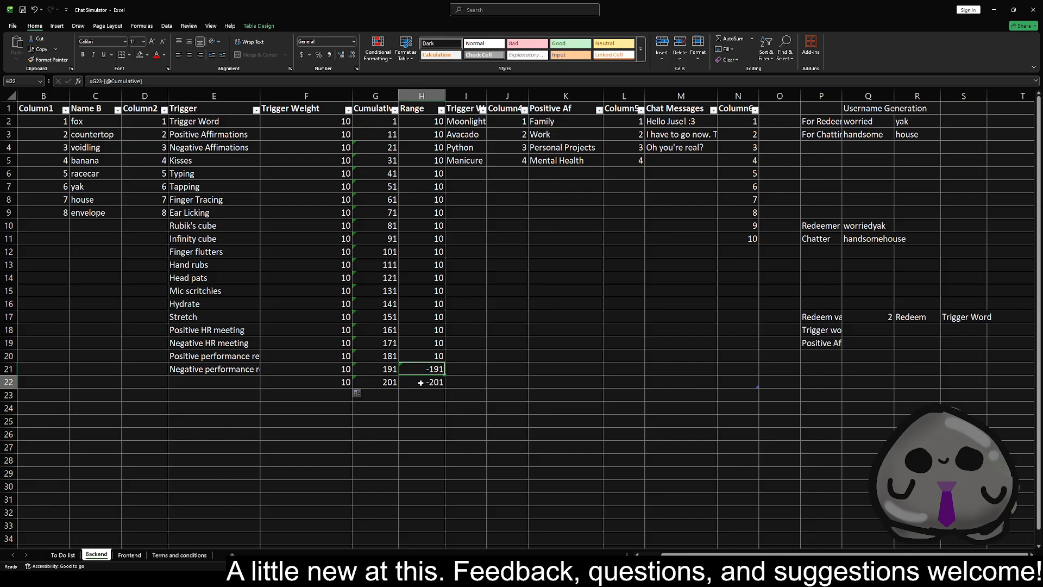
{"action": "left_click", "coordinate": [426, 338]}
{"action": "left_click", "coordinate": [421, 370]}
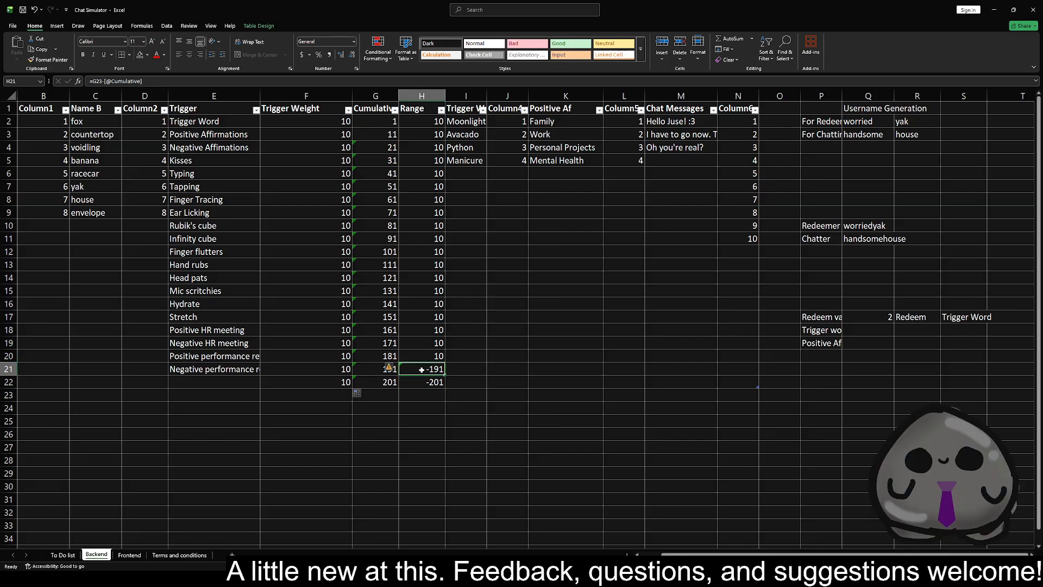
{"action": "left_click", "coordinate": [97, 81]}
{"action": "key", "text": "BackSpace"}
{"action": "type", "text": "2"}
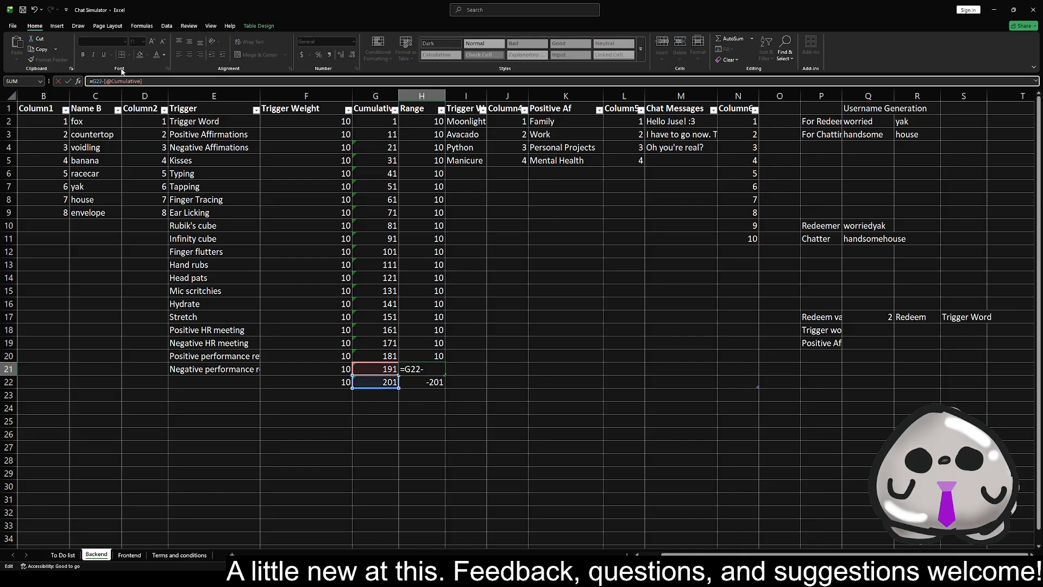
{"action": "key", "text": "Return"}
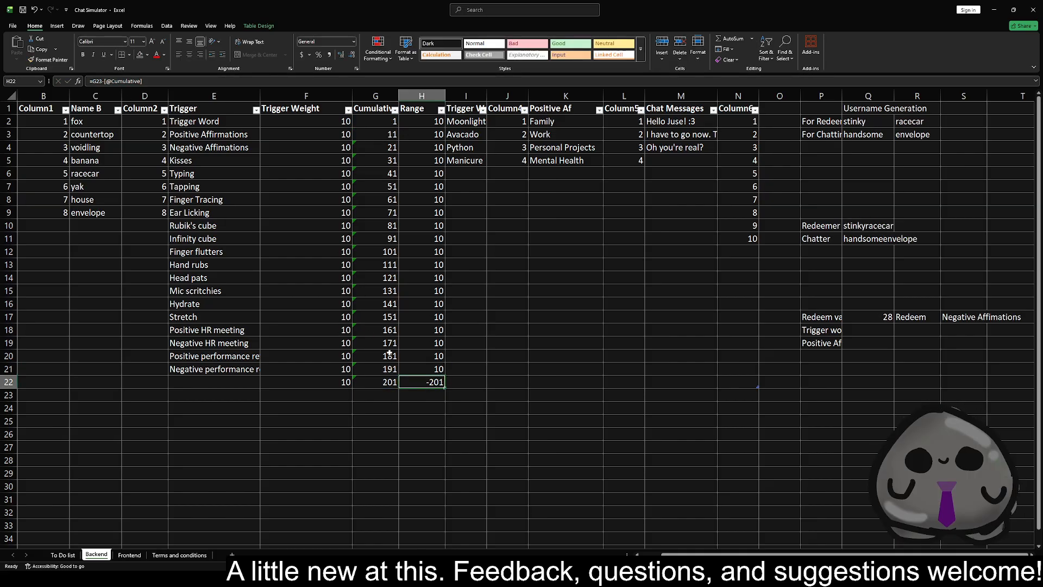
Clear the Trigger Weight in F22, below the last redeem
{"action": "left_click", "coordinate": [339, 384]}
{"action": "key", "text": "BackSpace"}
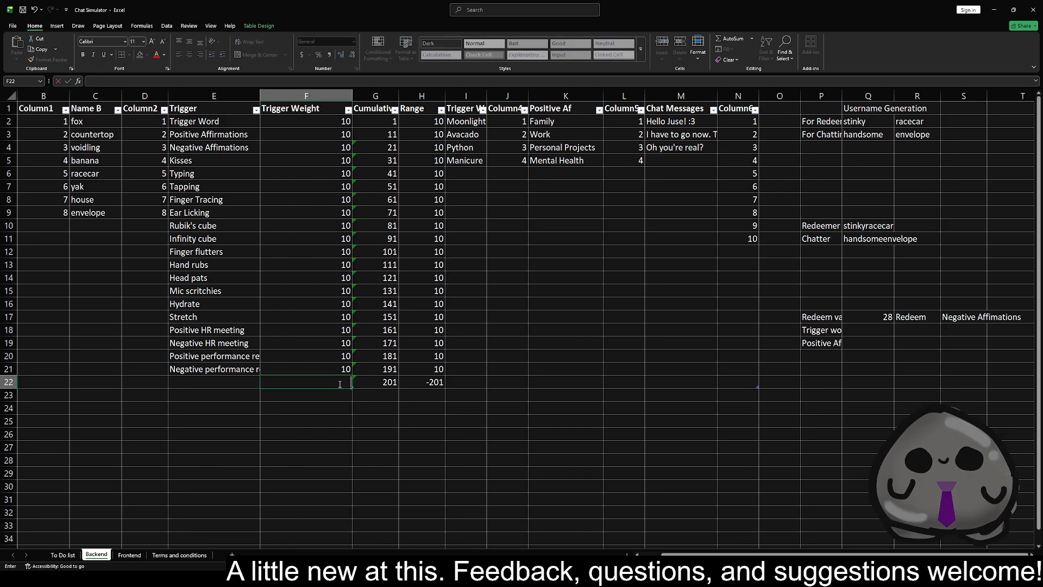
{"action": "key", "text": "Tab"}
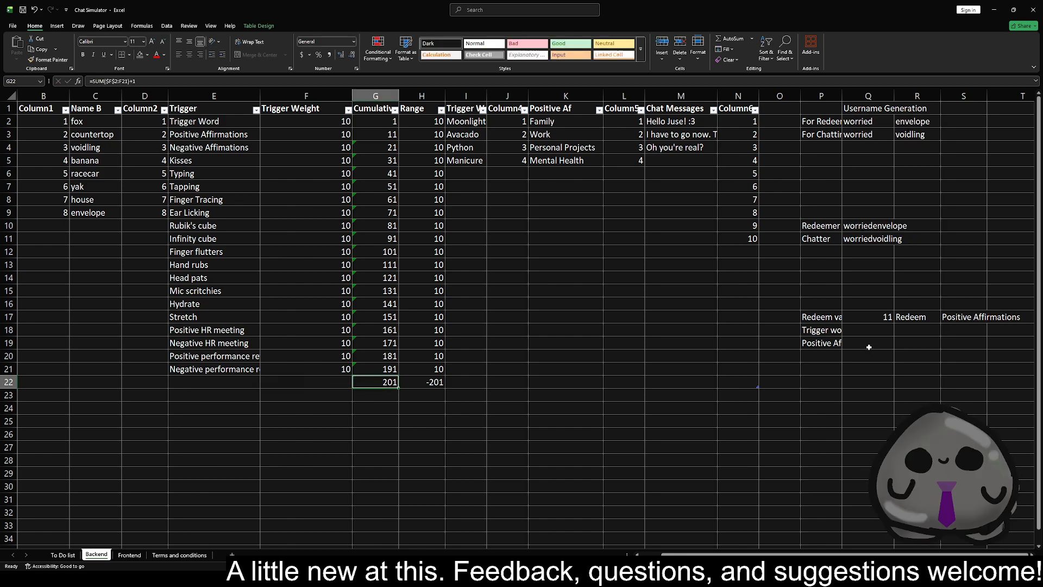
Recalculate the sheet repeatedly to check which redeem values in Q17 and redeems in S17 are drawn
{"action": "key", "text": "F9"}
{"action": "key", "text": "F9"}
{"action": "key", "text": "F9"}
{"action": "key", "text": "F9"}
{"action": "key", "text": "F9"}
{"action": "key", "text": "F9"}
{"action": "key", "text": "F9"}
{"action": "key", "text": "F9"}
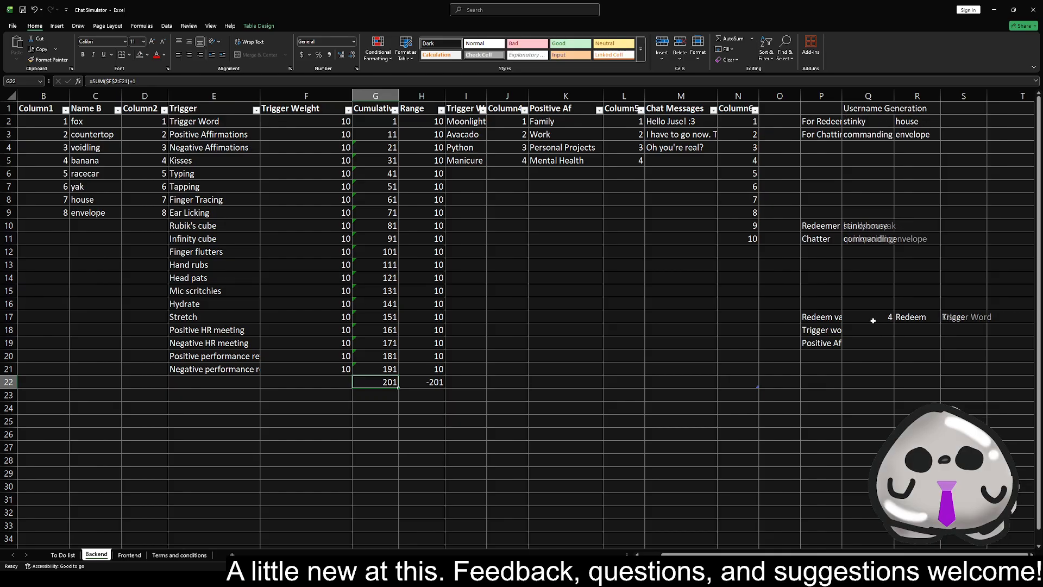
{"action": "key", "text": "F9"}
{"action": "key", "text": "F9"}
{"action": "key", "text": "F9"}
{"action": "key", "text": "F9"}
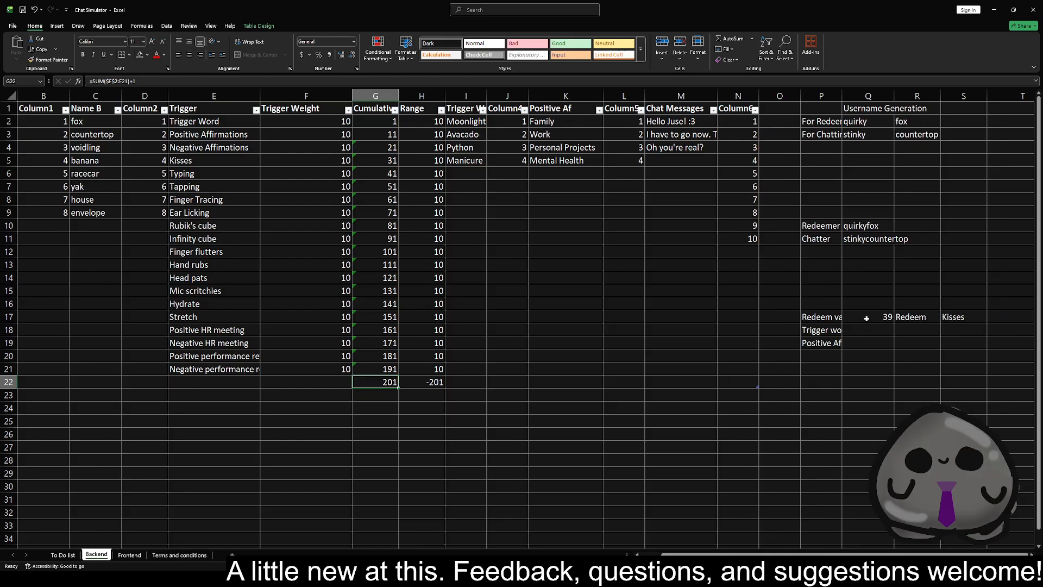
Change the upper bound of the RANDBETWEEN formula in the redeem value cell Q17 to G22
{"action": "left_click", "coordinate": [867, 319]}
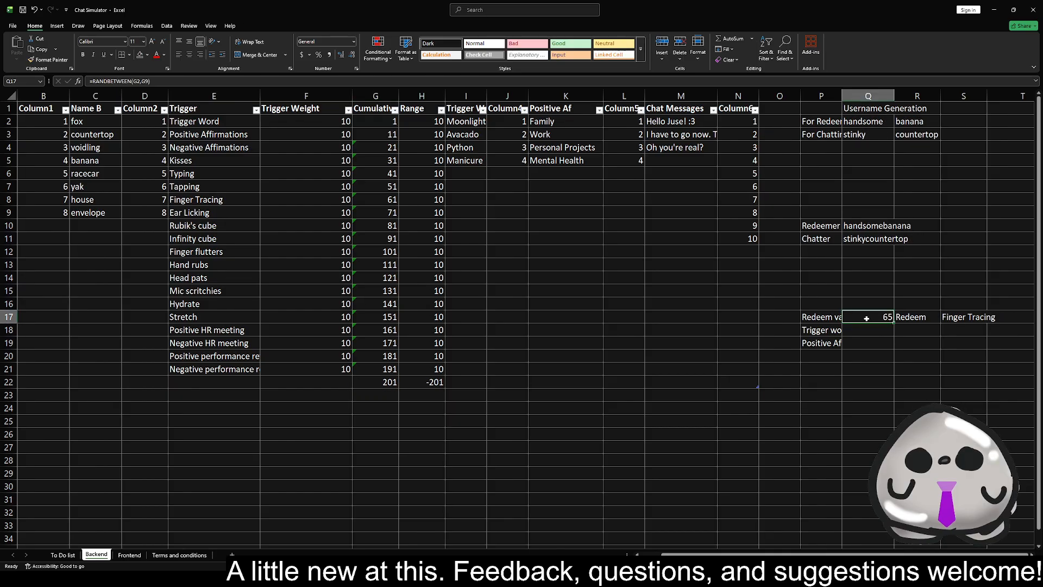
{"action": "left_click", "coordinate": [149, 81]}
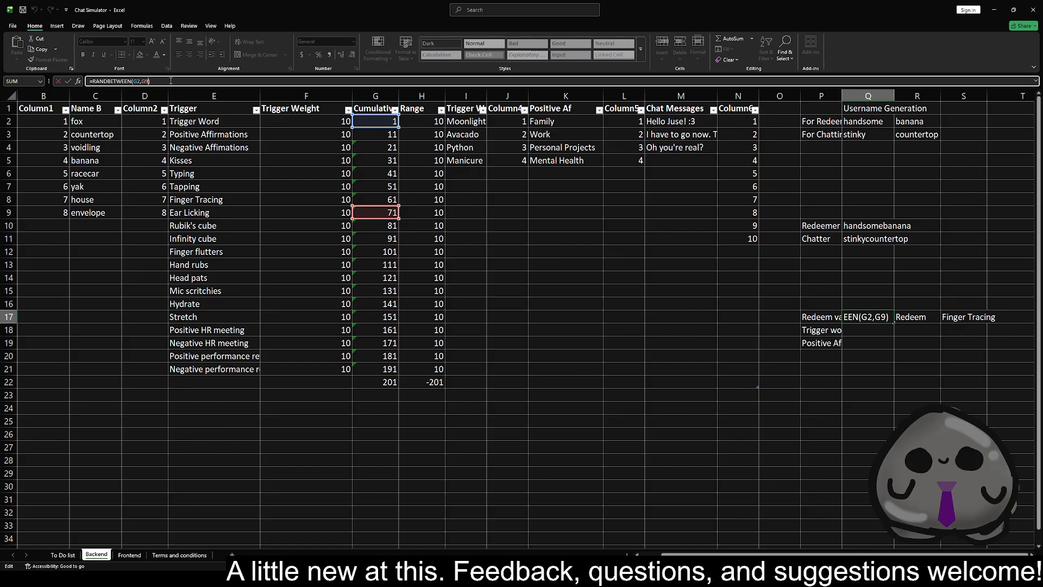
{"action": "key", "text": "BackSpace"}
{"action": "type", "text": "22"}
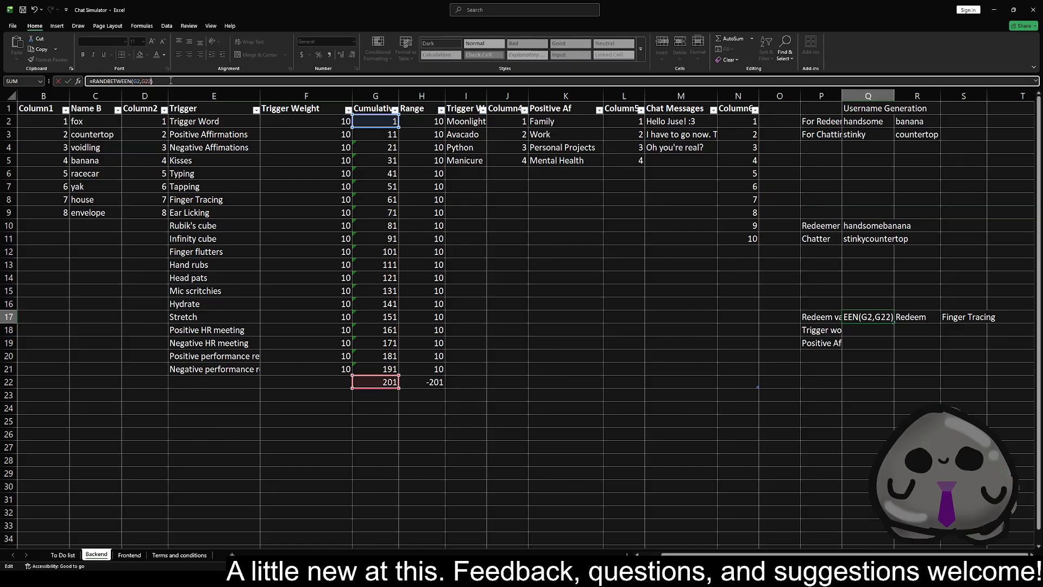
Try to replace both RANDBETWEEN bounds in Q17 with the whole Cumulative column range
{"action": "left_click_drag", "start_coordinate": [134, 81], "coordinate": [151, 81]}
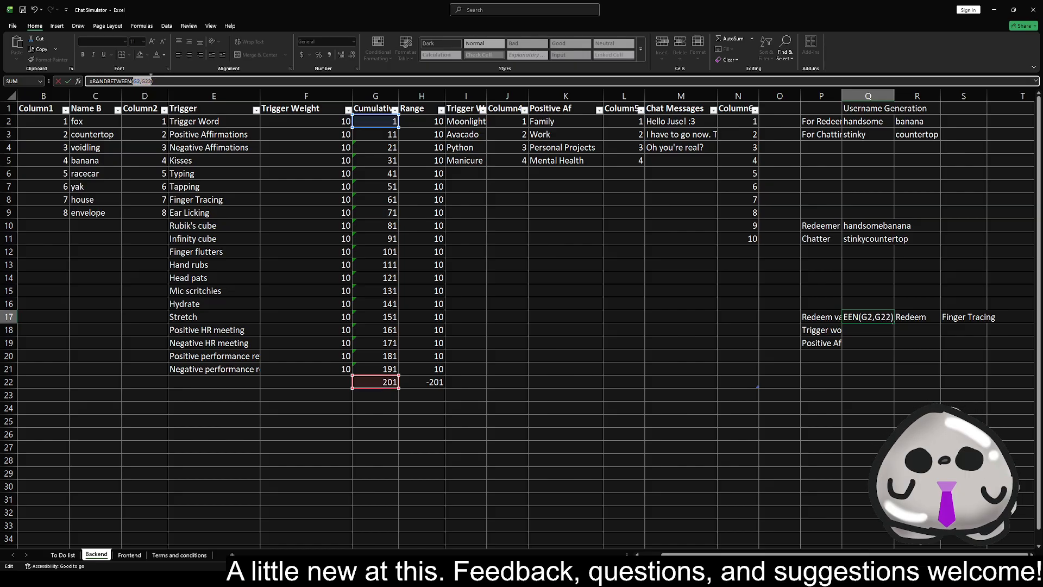
{"action": "left_click_drag", "start_coordinate": [375, 123], "coordinate": [375, 383]}
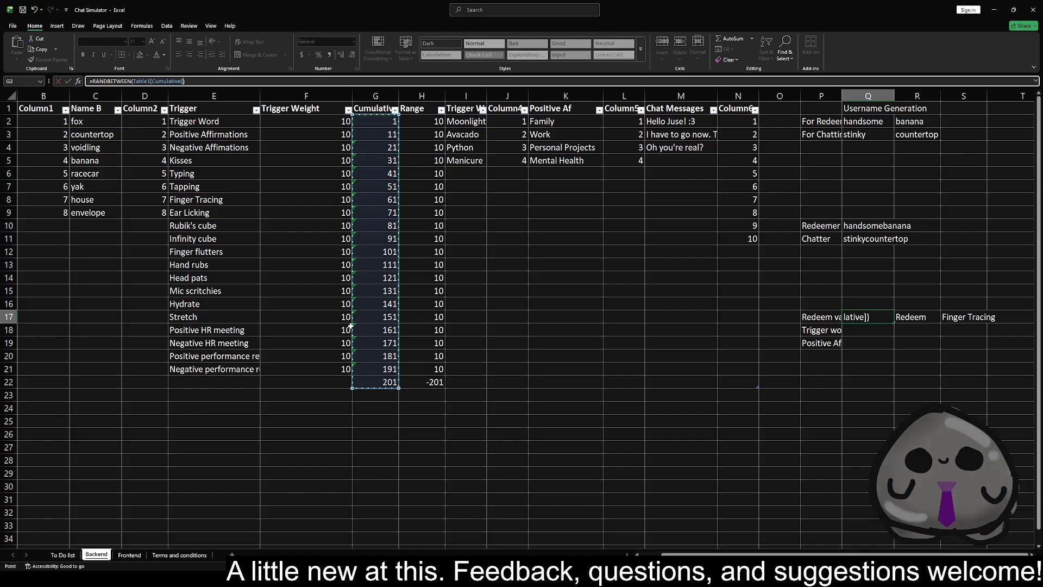
{"action": "key", "text": "Return"}
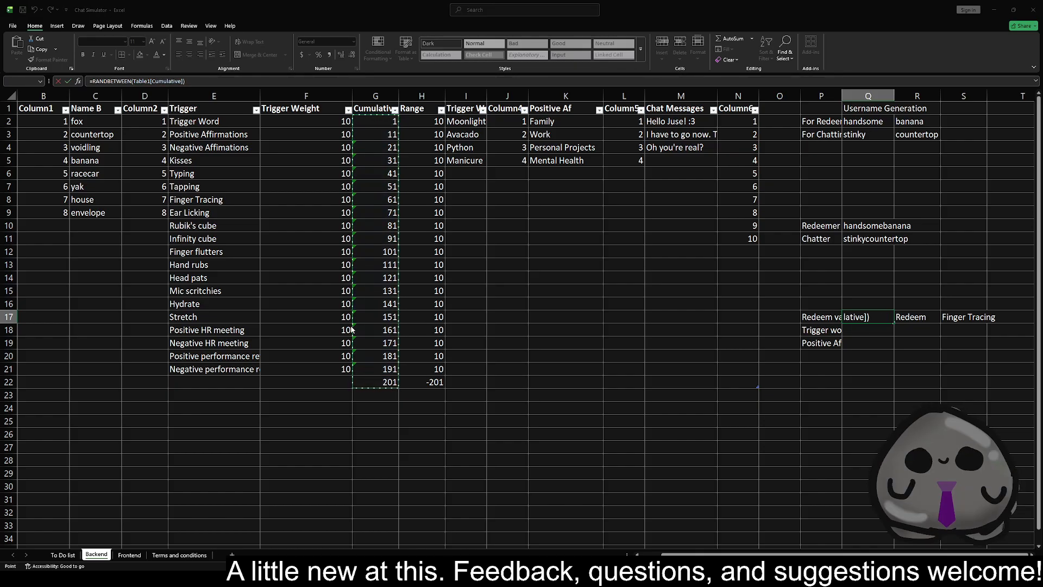
{"action": "left_click", "coordinate": [529, 317]}
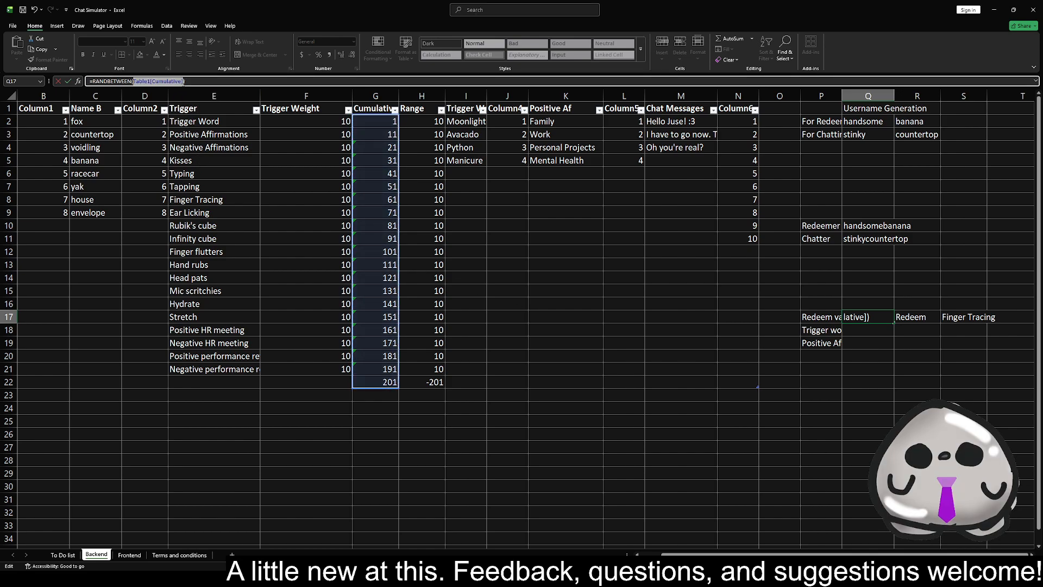
{"action": "key", "text": "ctrl+z"}
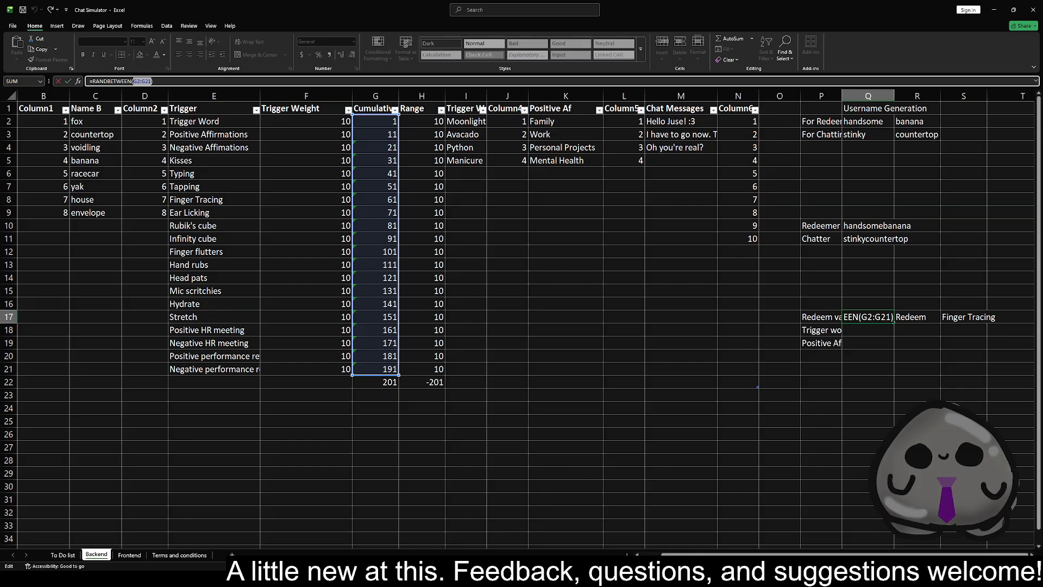
{"action": "left_click", "coordinate": [280, 203]}
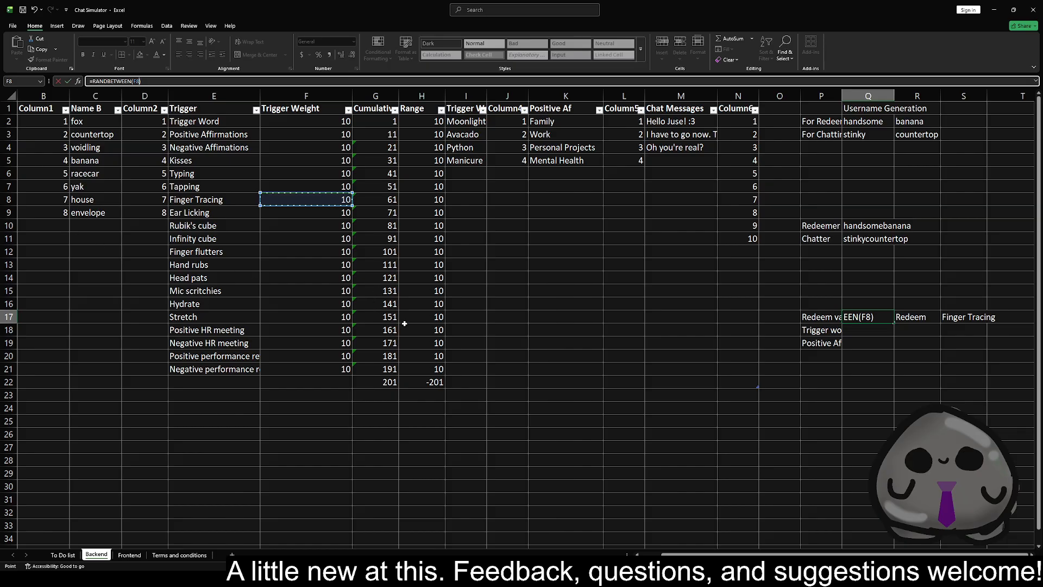
{"action": "left_click", "coordinate": [285, 383]}
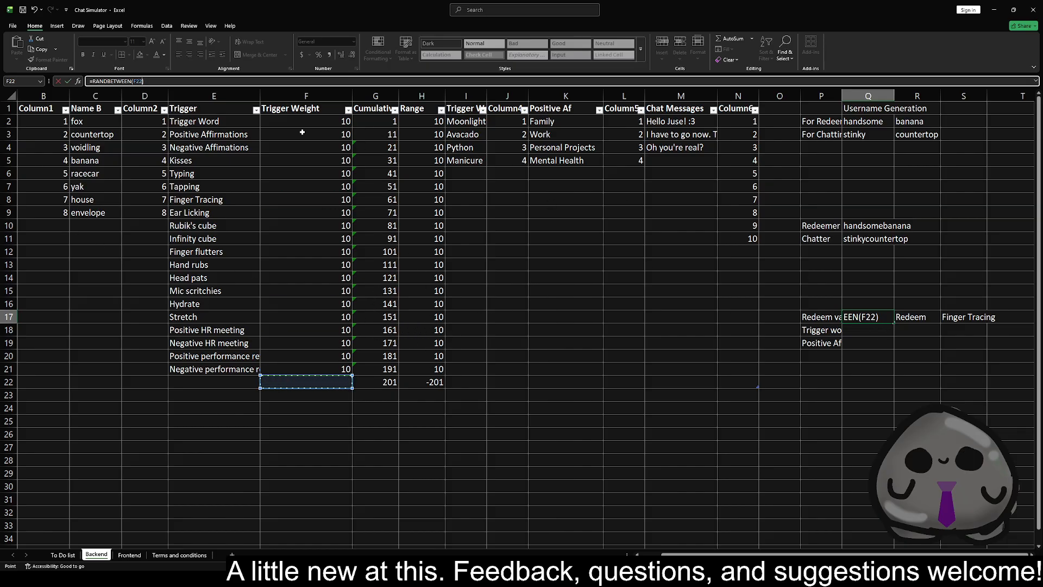
Rebuild the redeem value formula in Q17 as =RANDBETWEEN(G2,G22)
{"action": "left_click", "coordinate": [149, 80]}
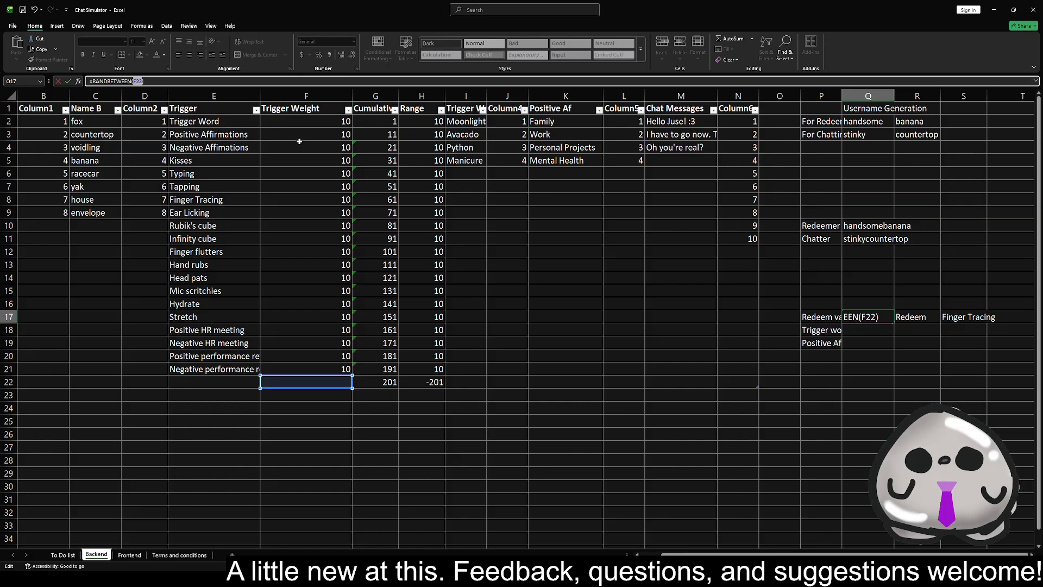
{"action": "left_click", "coordinate": [381, 122]}
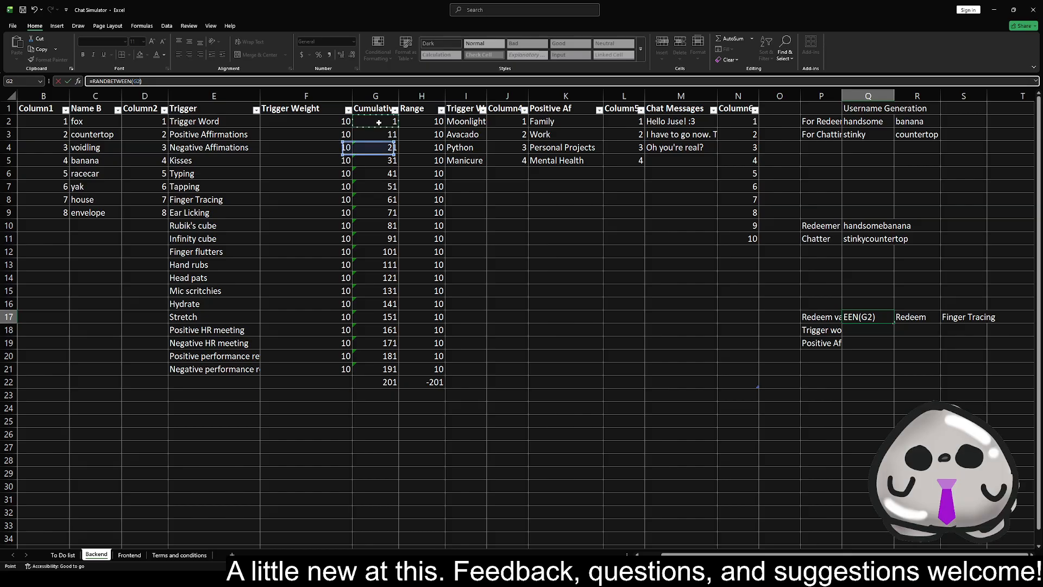
{"action": "left_click", "coordinate": [382, 382]}
{"action": "left_click", "coordinate": [374, 123]}
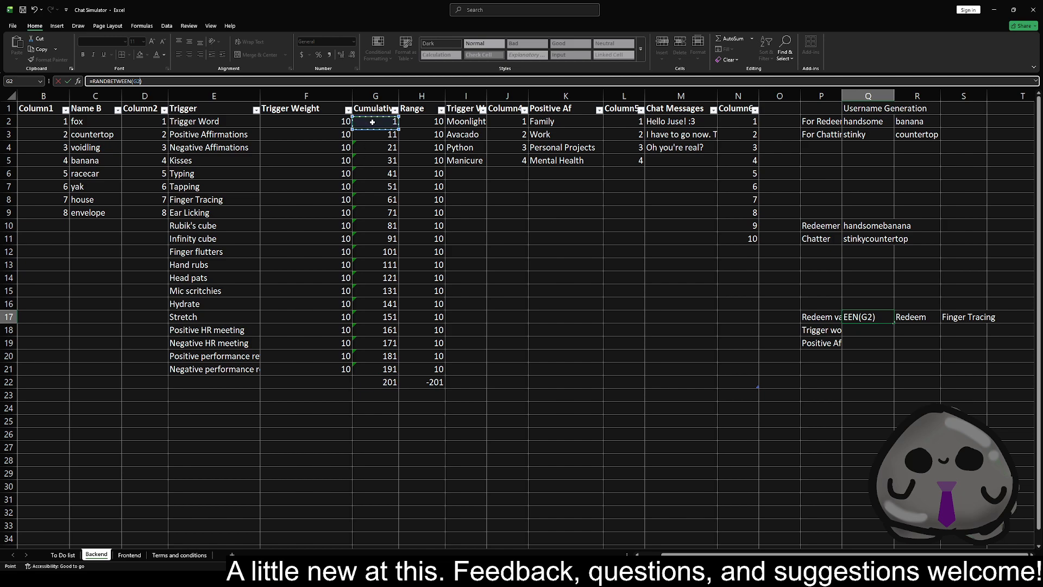
{"action": "type", "text": ","}
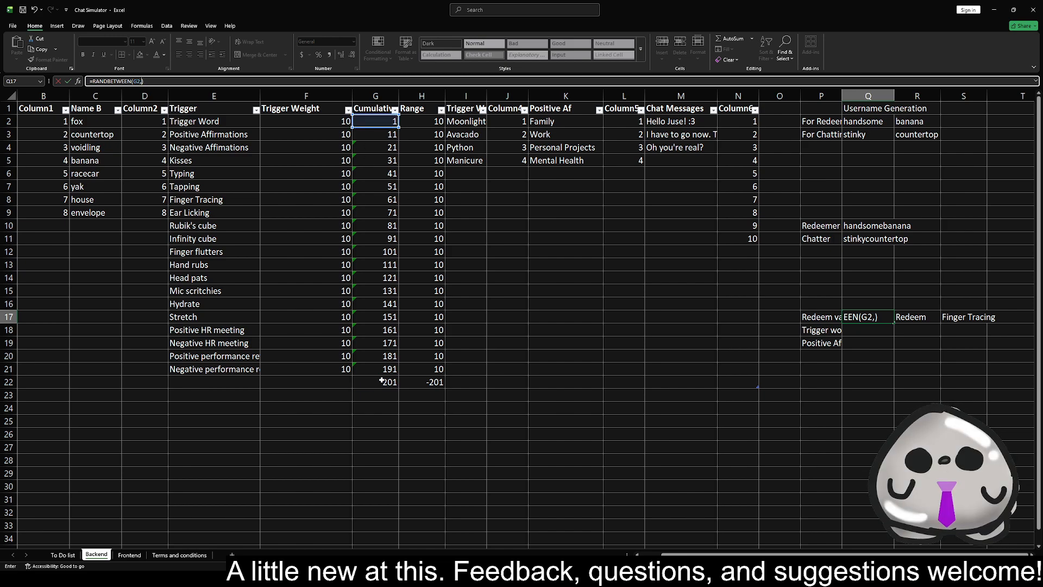
{"action": "left_click", "coordinate": [381, 383]}
{"action": "key", "text": "Return"}
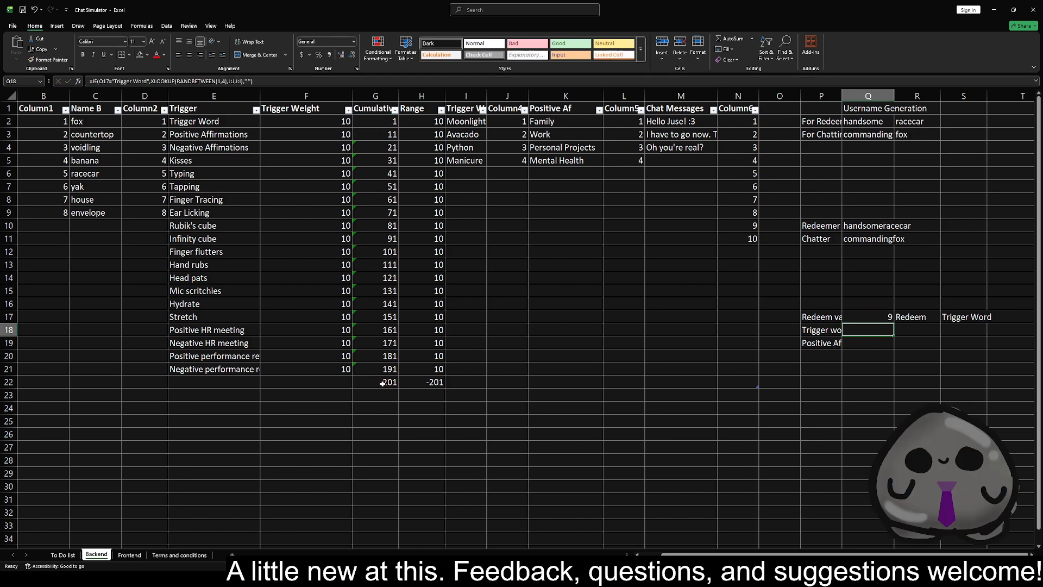
Recalculate the sheet repeatedly to check that the newly added redeems are also drawn at random
{"action": "key", "text": "F9"}
{"action": "key", "text": "F9"}
{"action": "key", "text": "F9"}
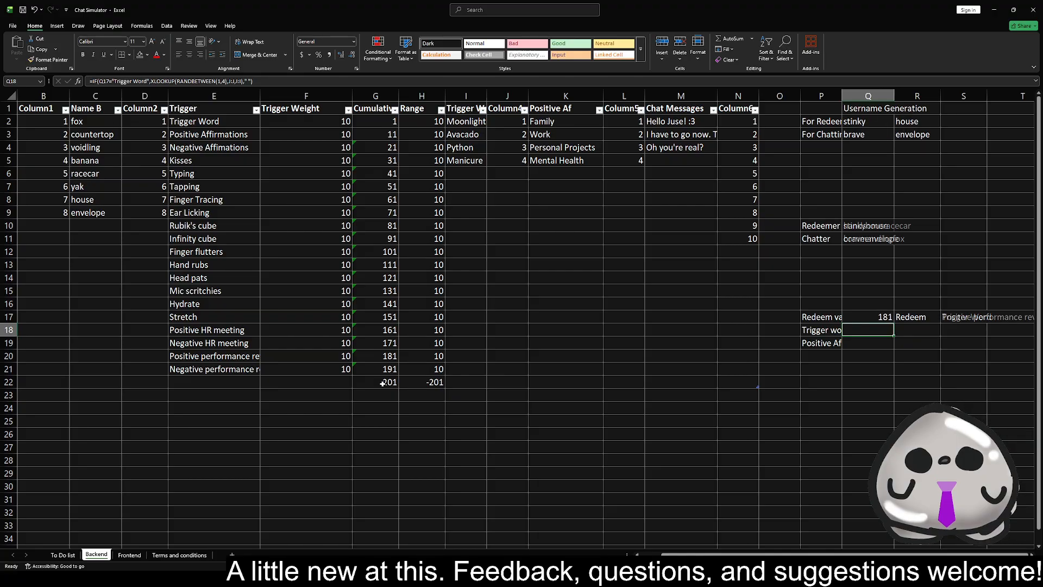
{"action": "key", "text": "F9"}
{"action": "key", "text": "F9"}
{"action": "key", "text": "F9"}
{"action": "key", "text": "F9"}
{"action": "key", "text": "F9"}
{"action": "key", "text": "F9"}
{"action": "key", "text": "F9"}
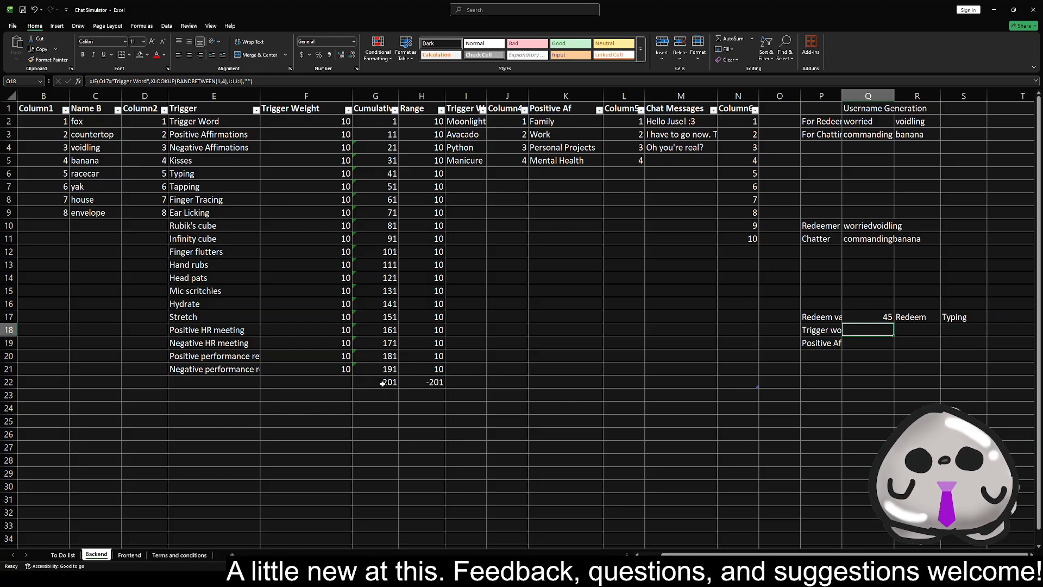
{"action": "key", "text": "F9"}
{"action": "key", "text": "F9"}
{"action": "key", "text": "F9"}
{"action": "key", "text": "F9"}
{"action": "key", "text": "F9"}
{"action": "key", "text": "F9"}
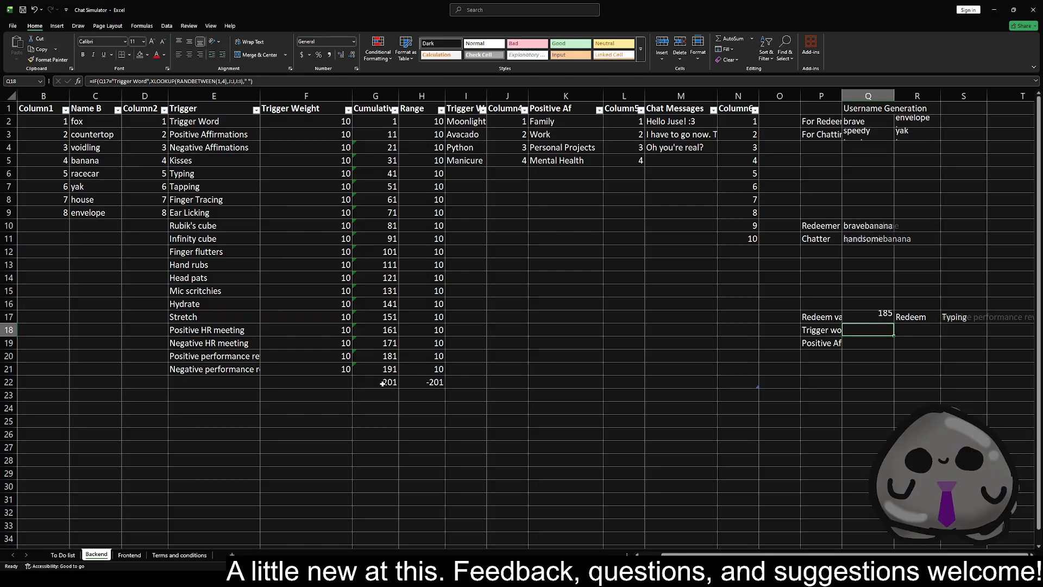
{"action": "key", "text": "F9"}
{"action": "key", "text": "F9"}
{"action": "key", "text": "F9"}
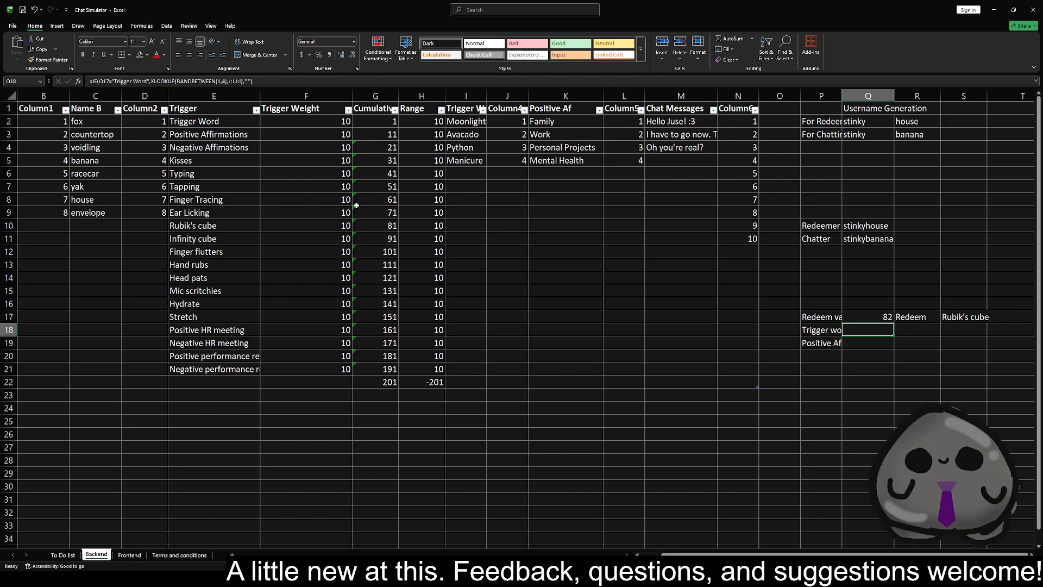
{"action": "left_click", "coordinate": [214, 368]}
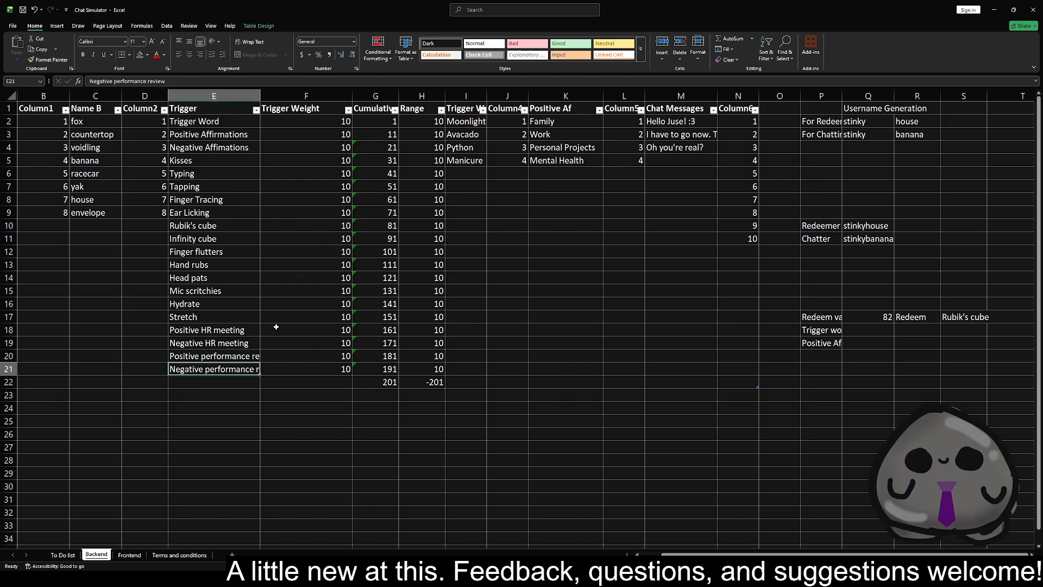
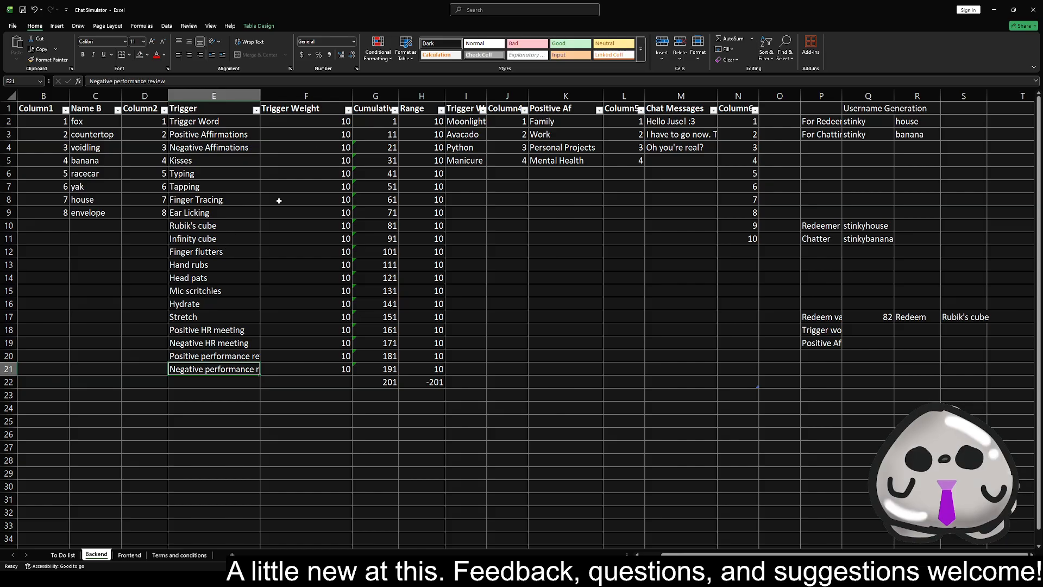
{"action": "left_click", "coordinate": [250, 259]}
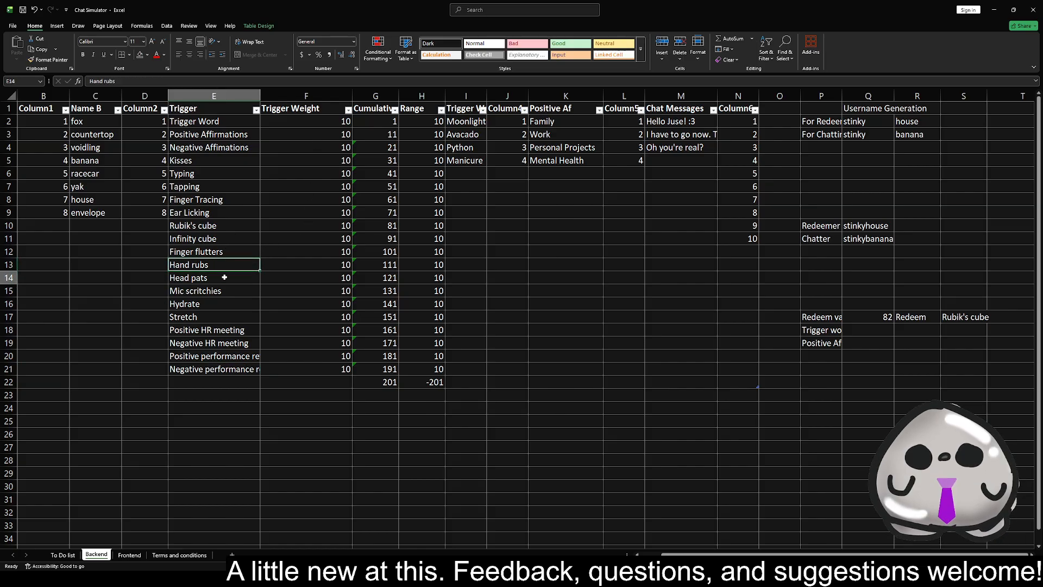
{"action": "left_click", "coordinate": [225, 276]}
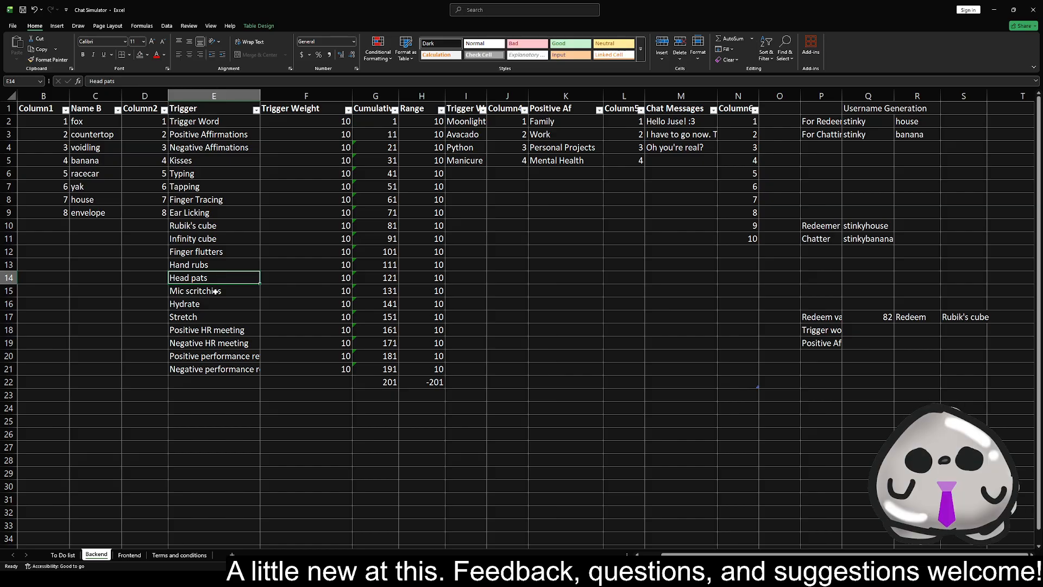
{"action": "left_click", "coordinate": [820, 251]}
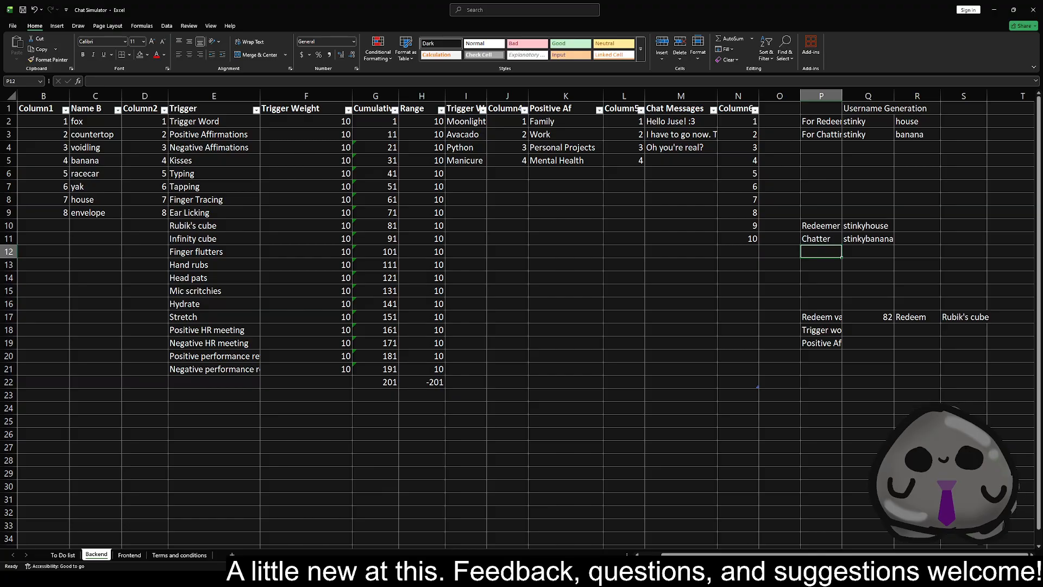
{"action": "left_click", "coordinate": [689, 159]}
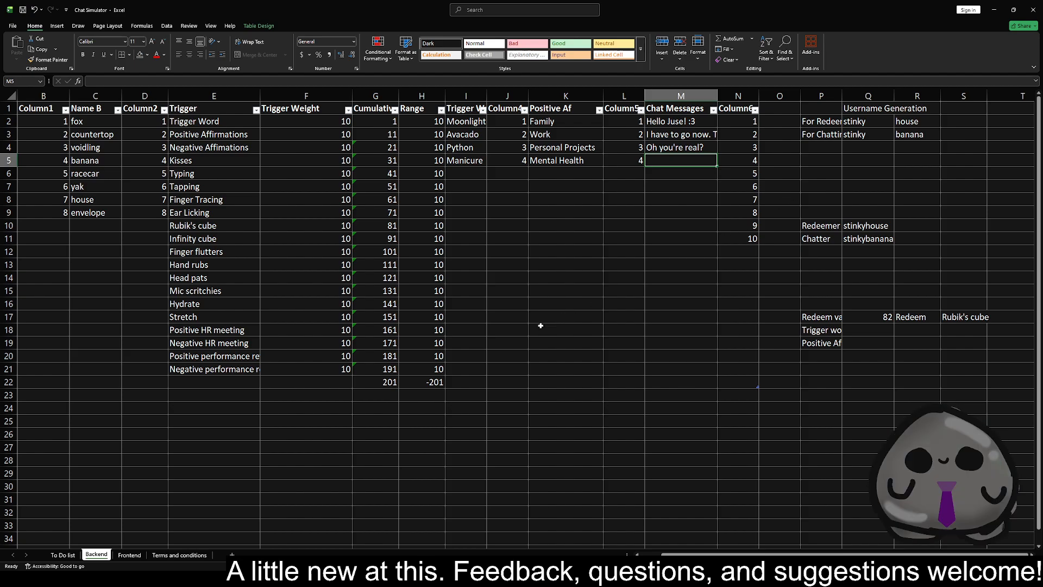
Check the To Do list for pending chat messages, and insert three blank columns at column O of the Backend sheet
{"action": "left_click", "coordinate": [70, 555]}
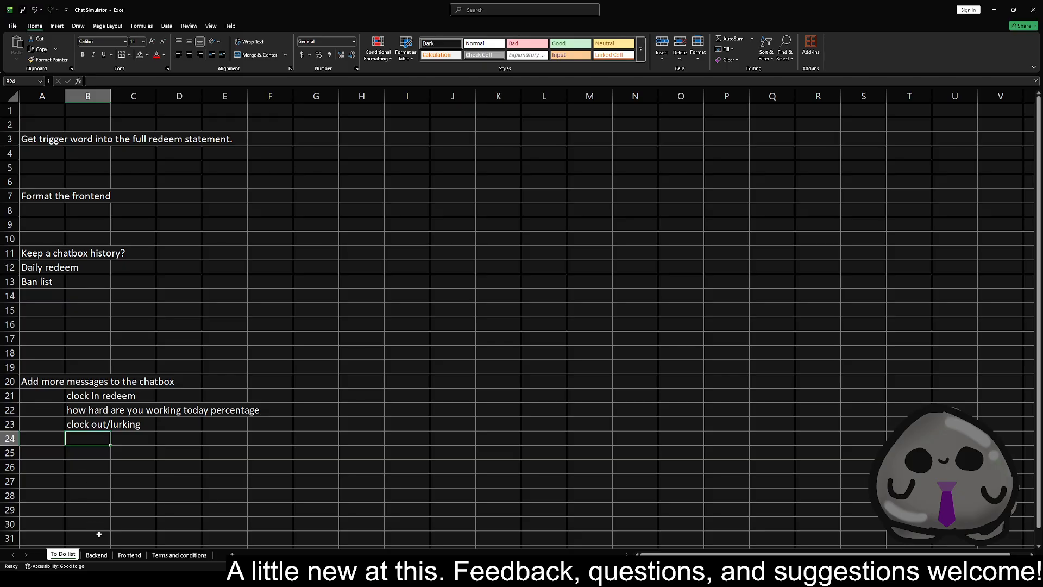
{"action": "left_click", "coordinate": [99, 555]}
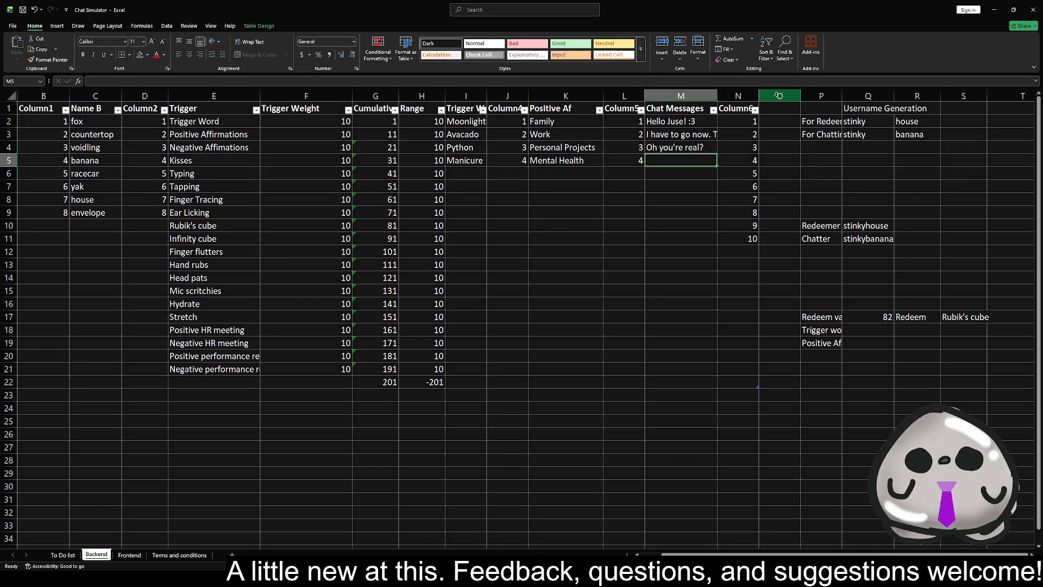
{"action": "left_click_drag", "start_coordinate": [779, 96], "coordinate": [864, 97]}
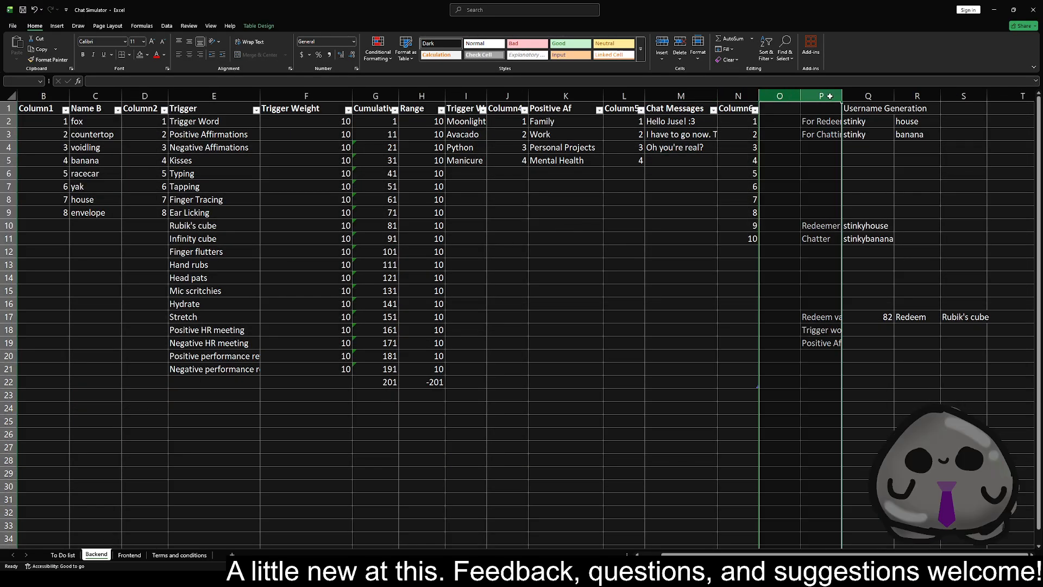
{"action": "right_click", "coordinate": [861, 100]}
{"action": "left_click", "coordinate": [879, 175]}
Add a "Chat Redeems" header in O1 and extend the table one column further to include column P
{"action": "left_click", "coordinate": [772, 108]}
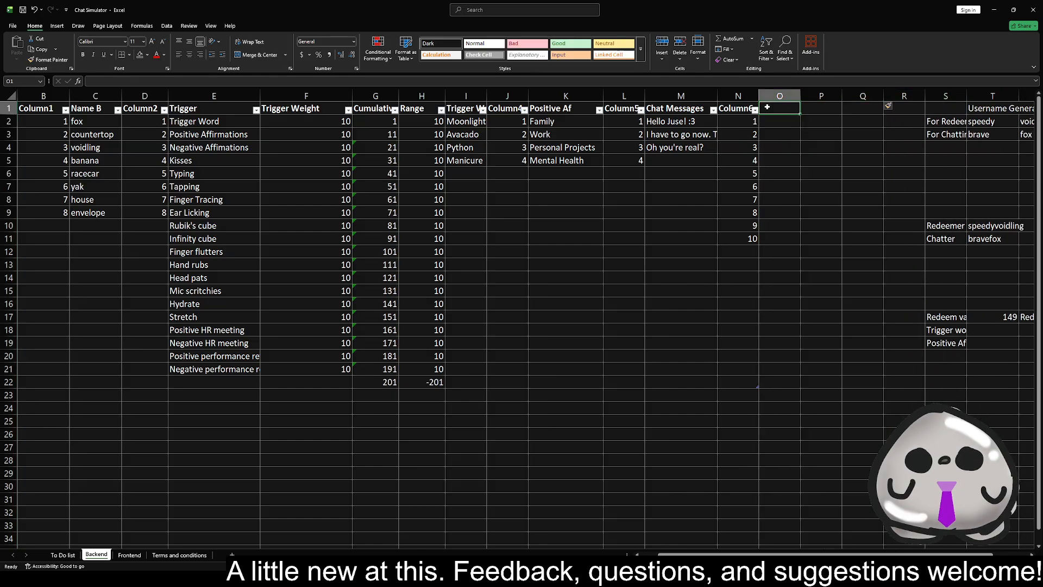
{"action": "type", "text": "Cha"}
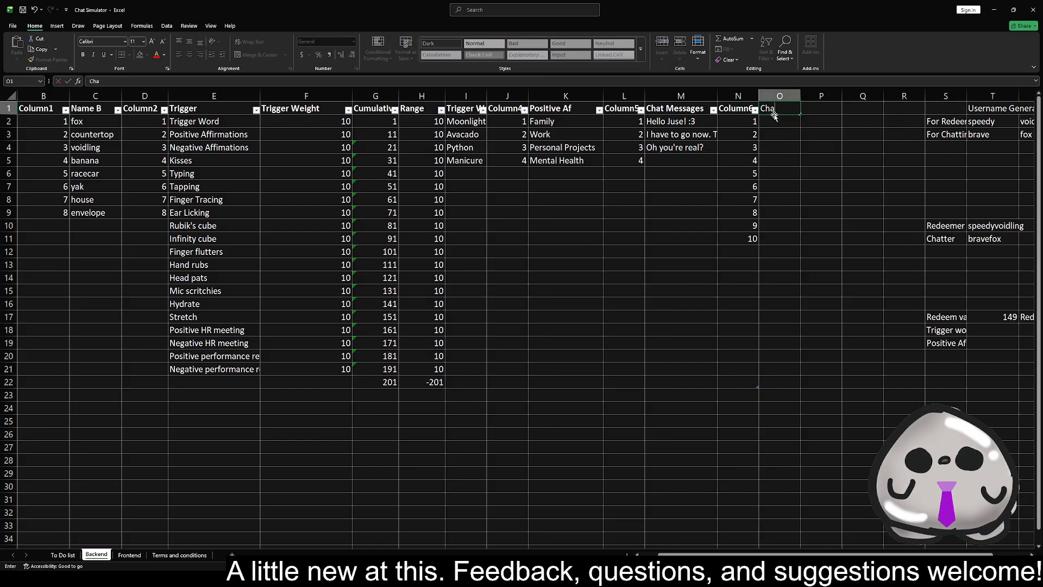
{"action": "type", "text": "t Red"}
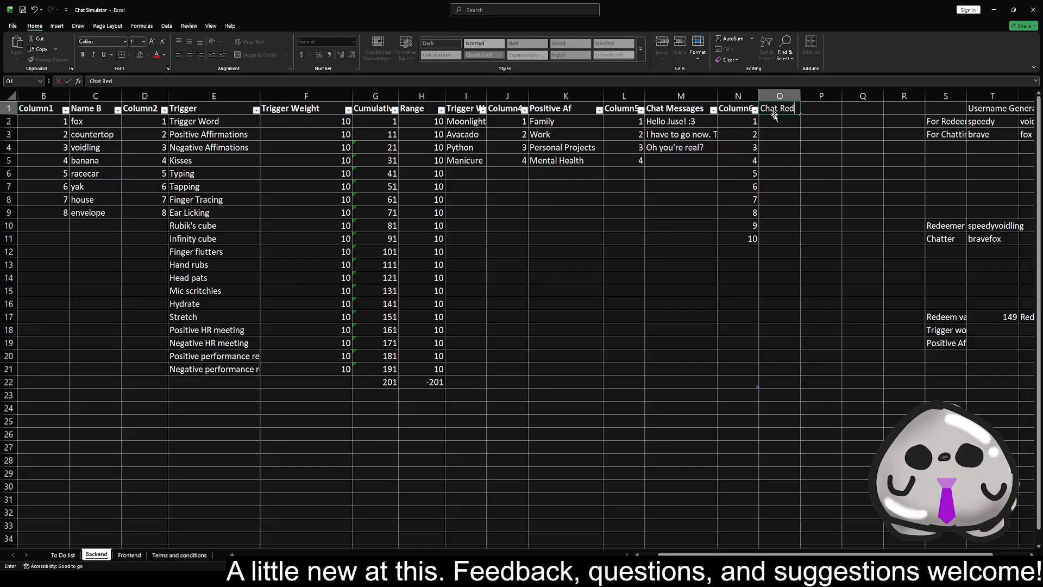
{"action": "type", "text": "deems"}
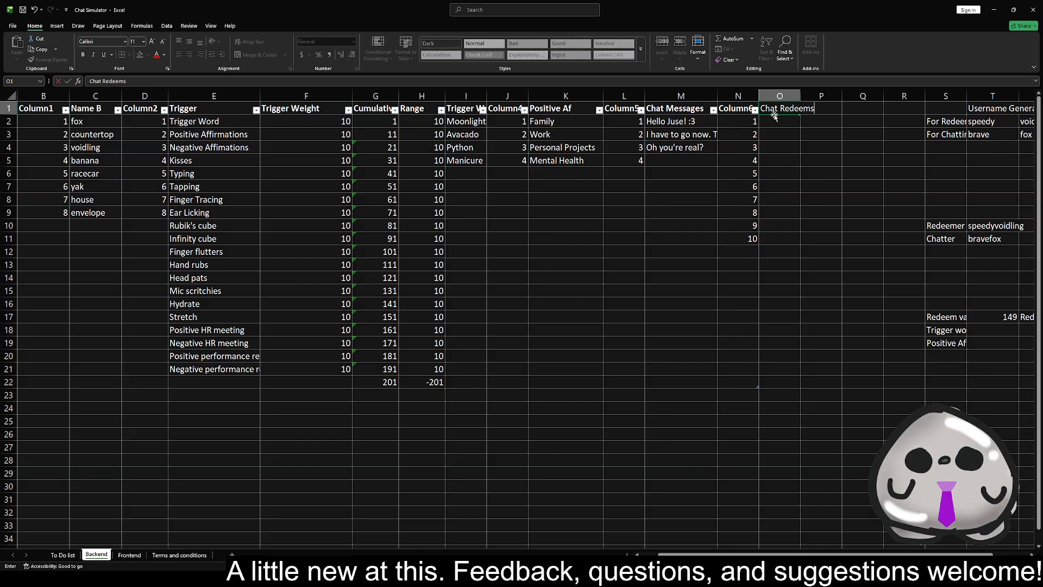
{"action": "key", "text": "Tab"}
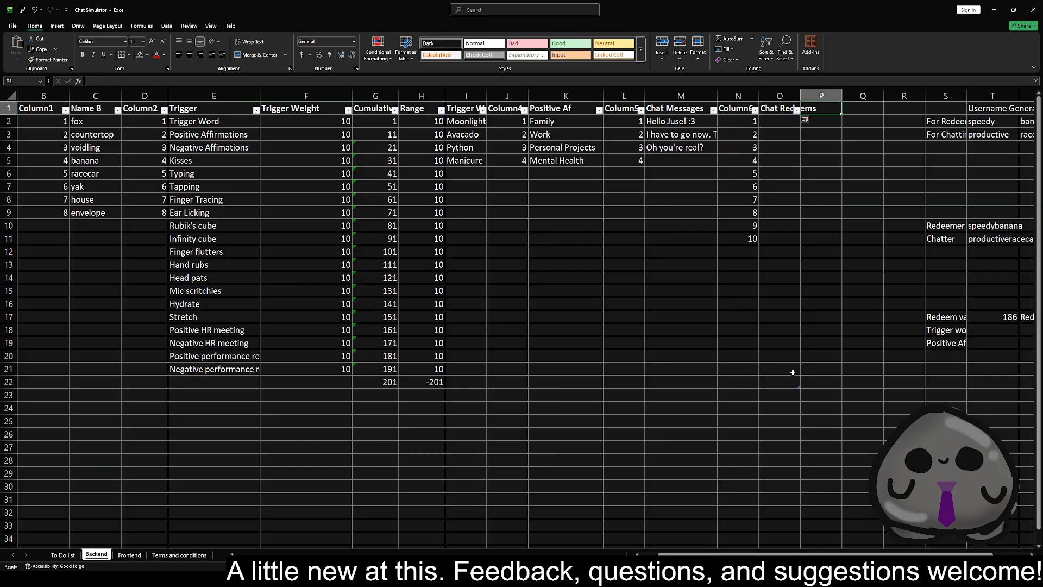
{"action": "left_click_drag", "start_coordinate": [800, 387], "coordinate": [833, 388]}
Consult the To Do list and enter "has clocked in" as the first Chat Redeems entry in O2 on Backend
{"action": "left_click", "coordinate": [785, 120]}
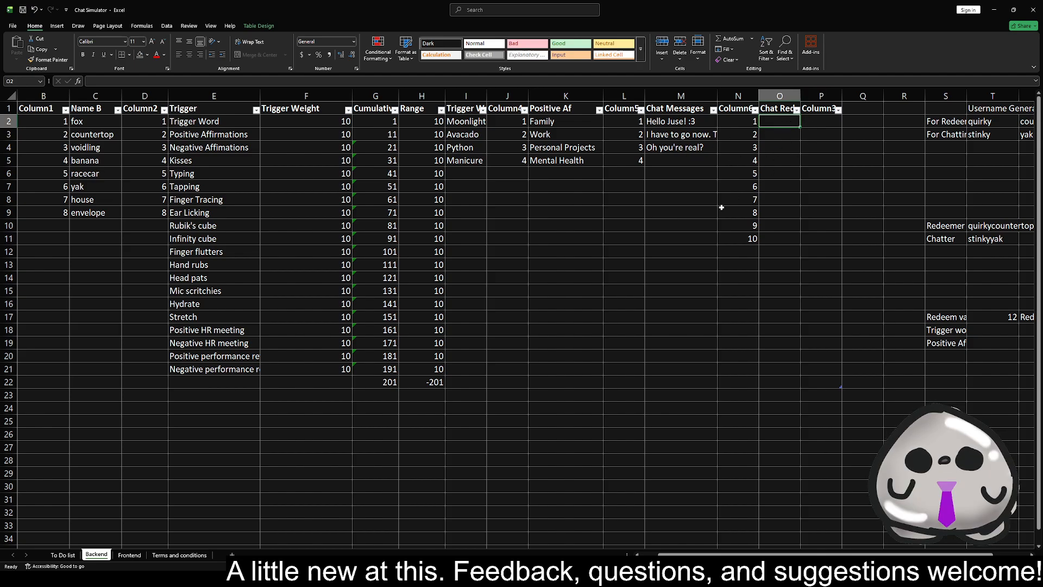
{"action": "left_click", "coordinate": [67, 556]}
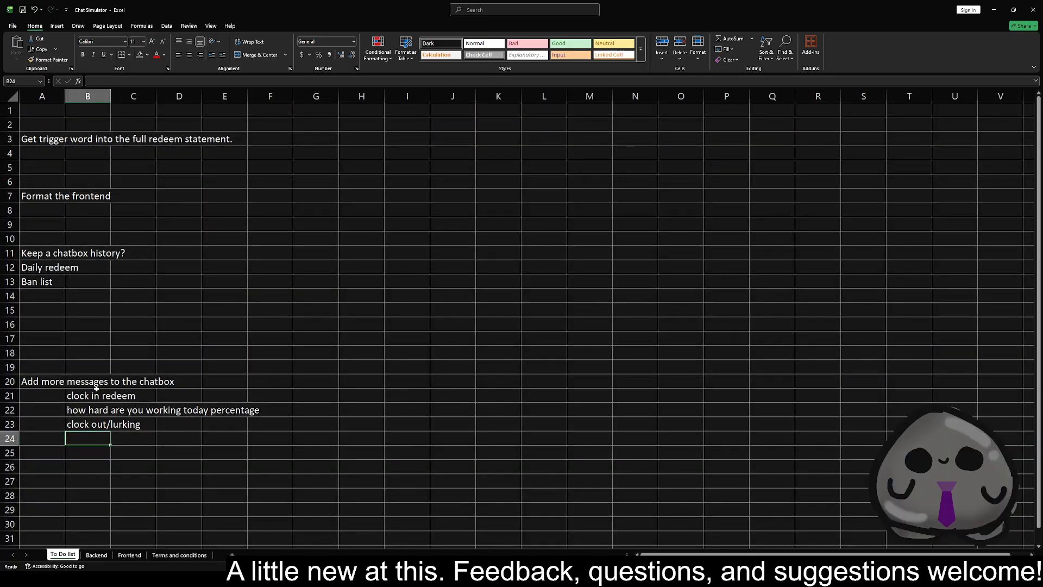
{"action": "left_click", "coordinate": [96, 555]}
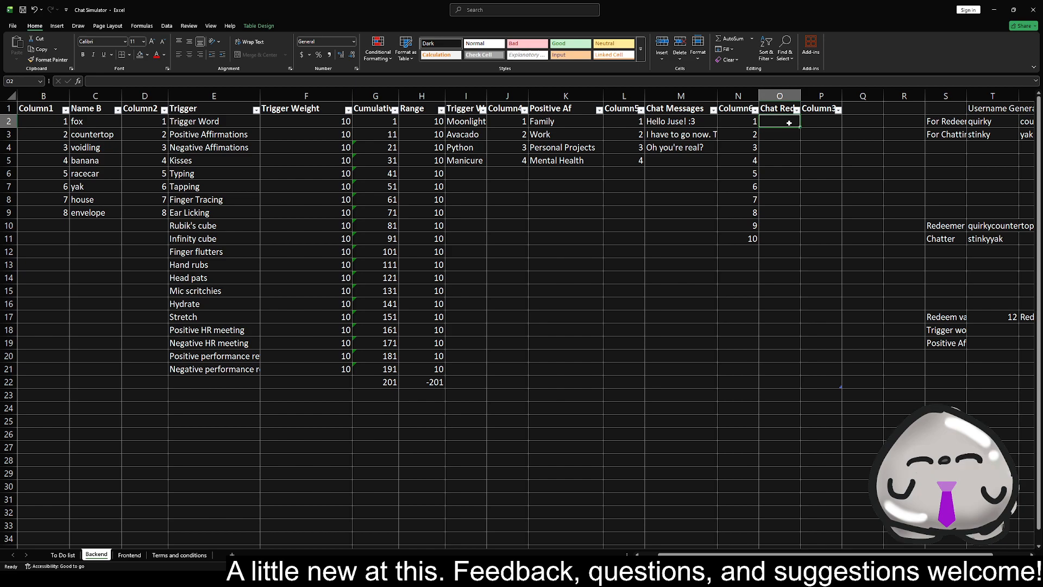
{"action": "type", "text": "has"}
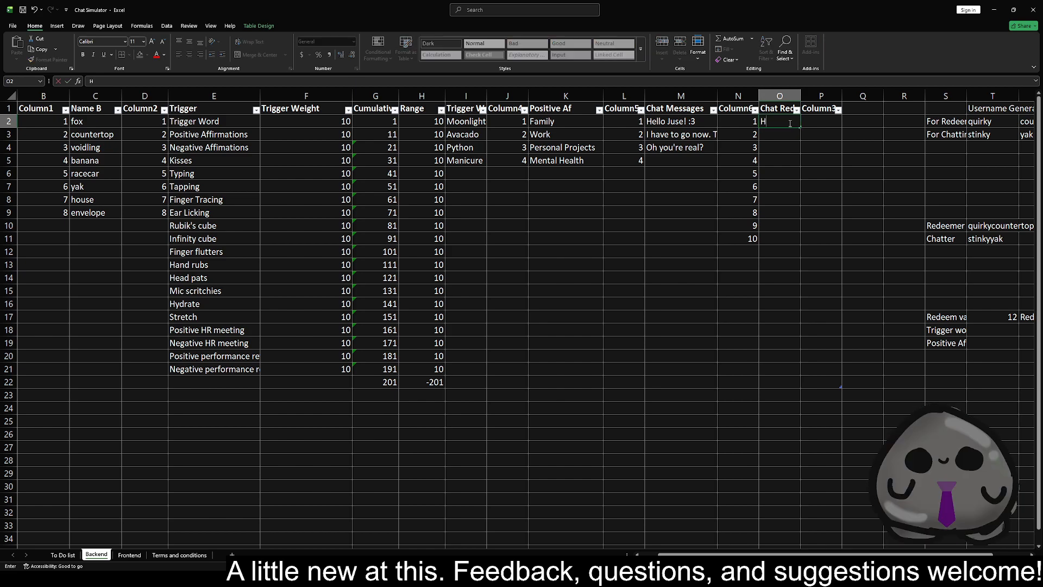
{"action": "type", "text": " clocked in"}
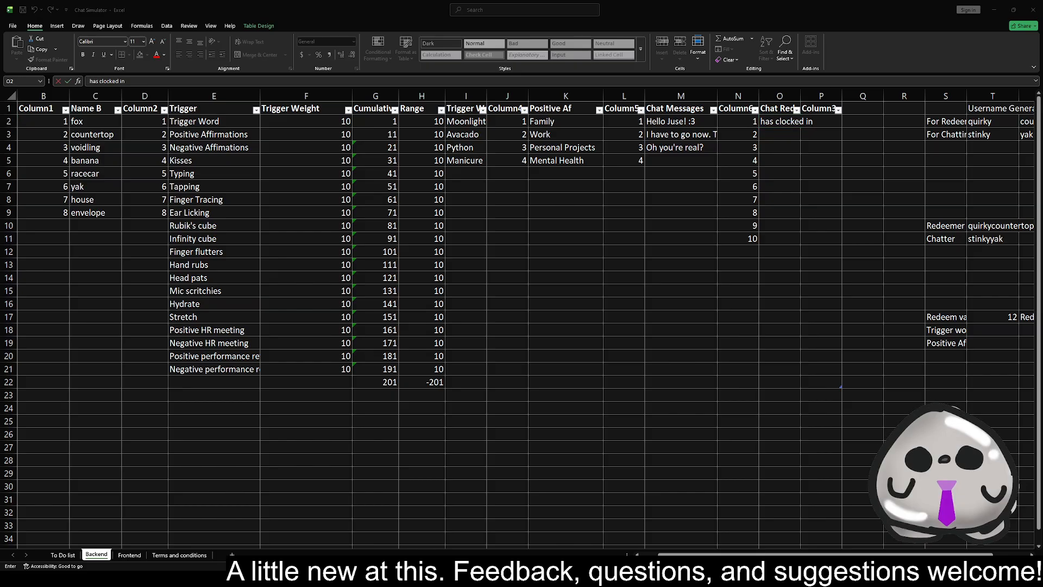
{"action": "key", "text": "alt+Tab"}
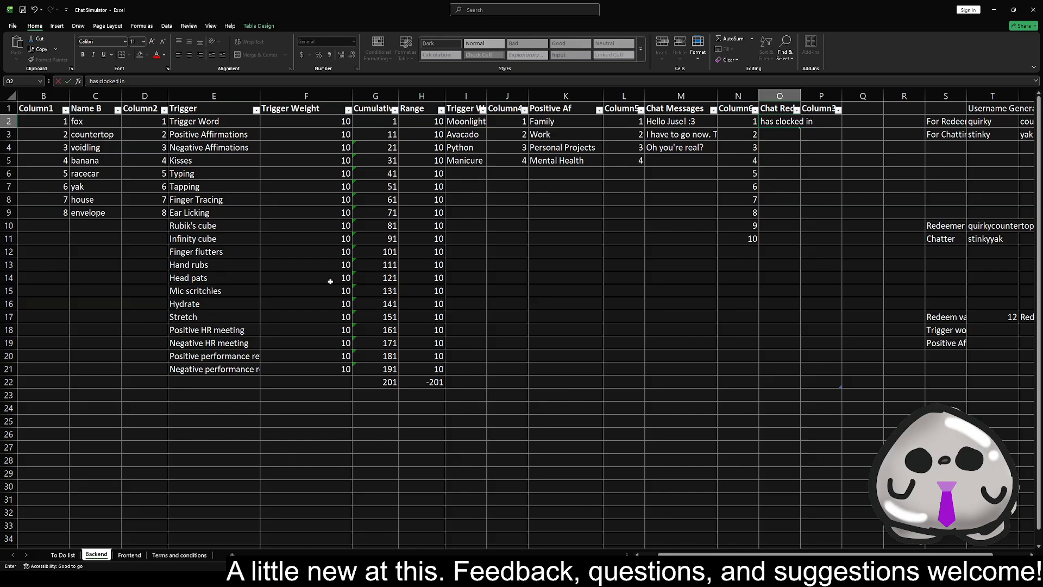
Enter "has clocked out (is lurking)" as the second Chat Redeems entry in O3
{"action": "left_click", "coordinate": [785, 137]}
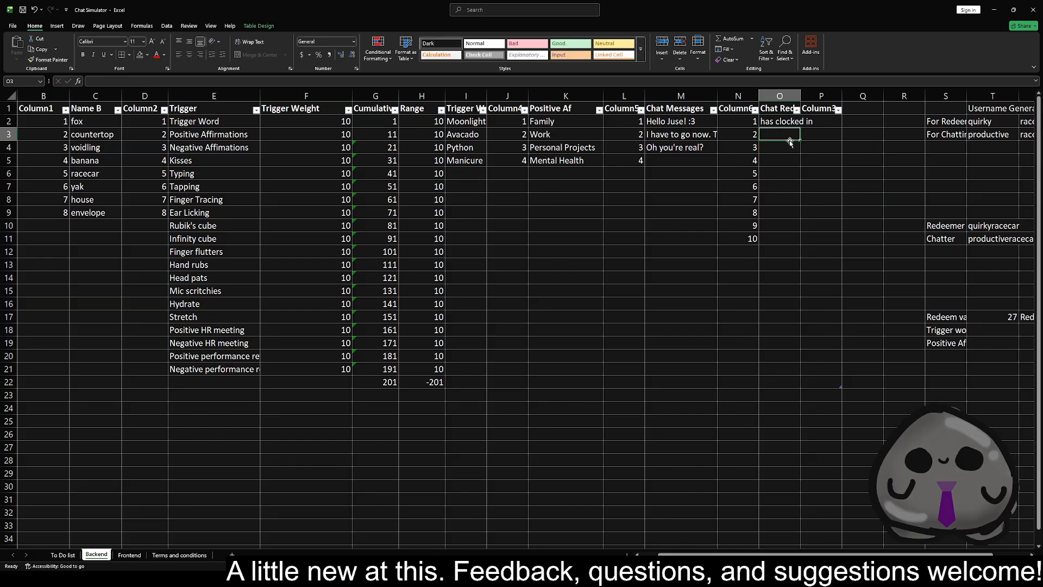
{"action": "type", "text": "has clock"}
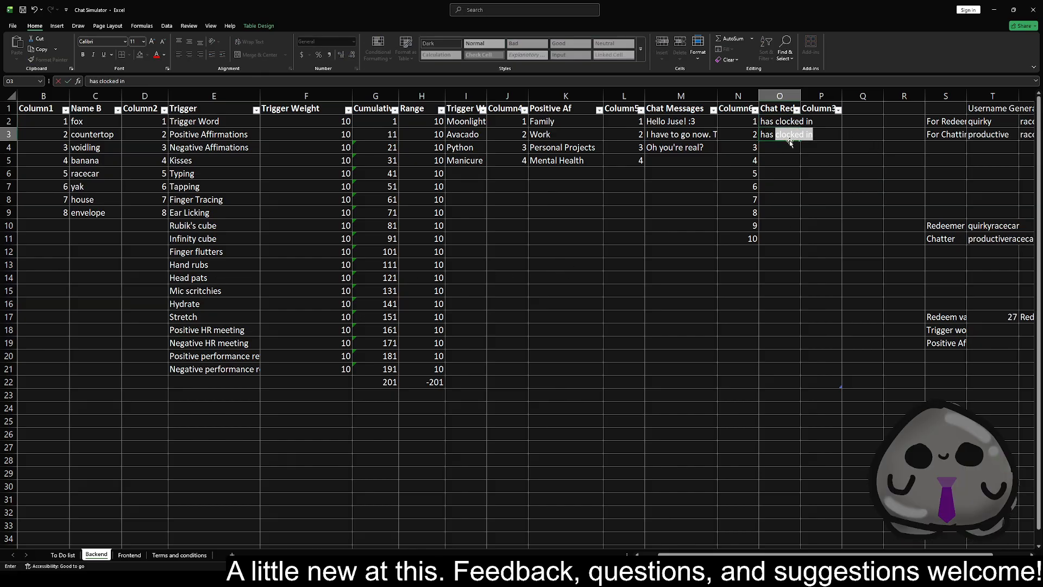
{"action": "type", "text": "ed out"}
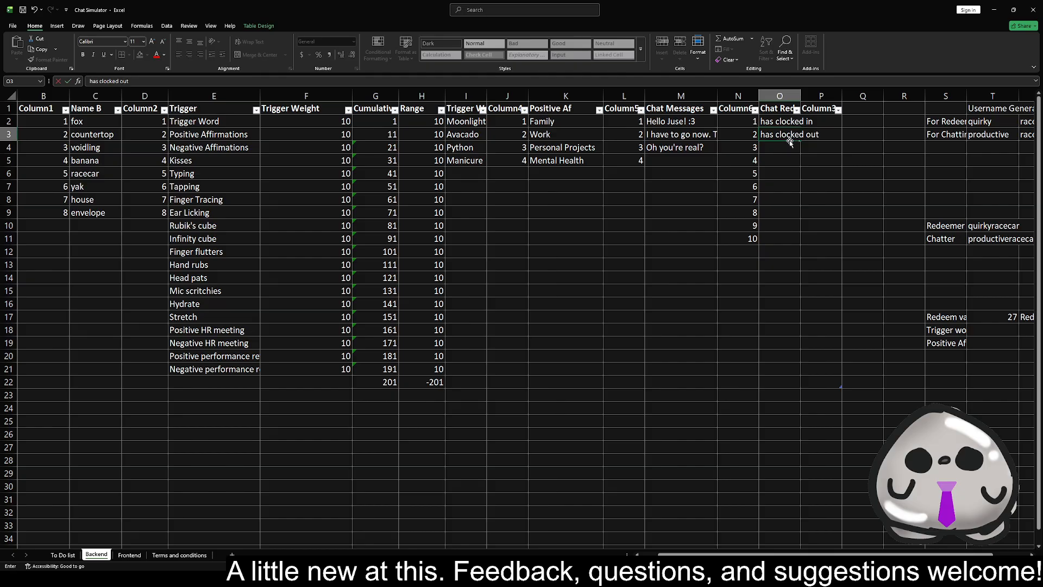
{"action": "type", "text": " (is lurking)"}
{"action": "key", "text": "Return"}
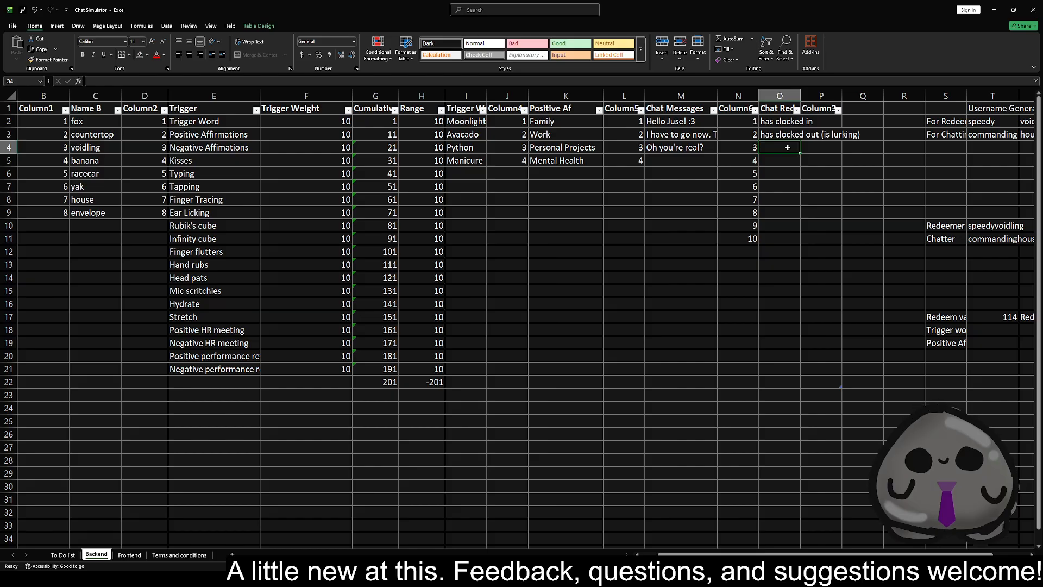
Enter "is giving % effort today" as the third Chat Redeems entry in O4
{"action": "type", "text": "is giving "}
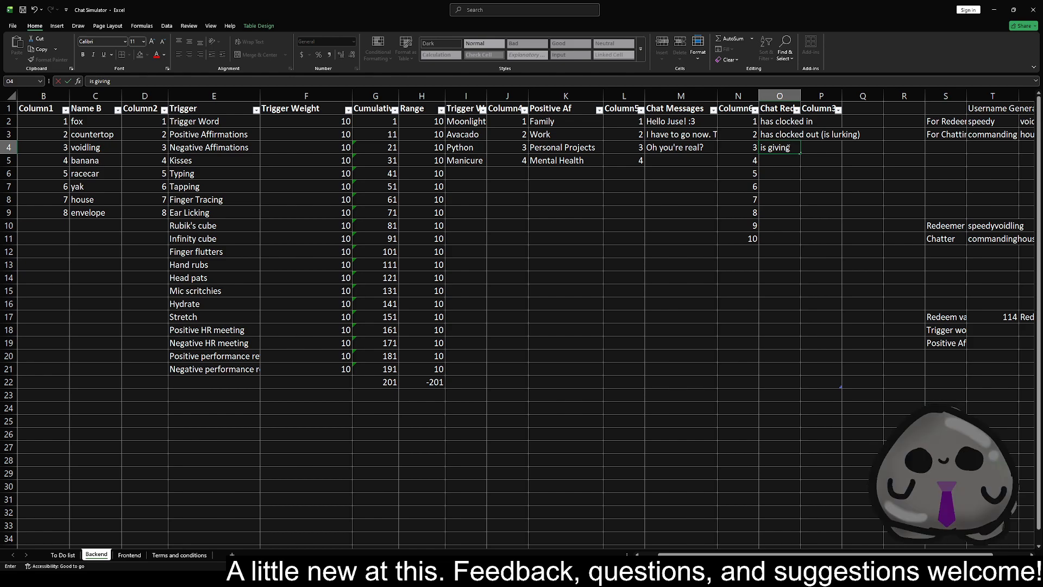
{"action": "type", "text": "%"}
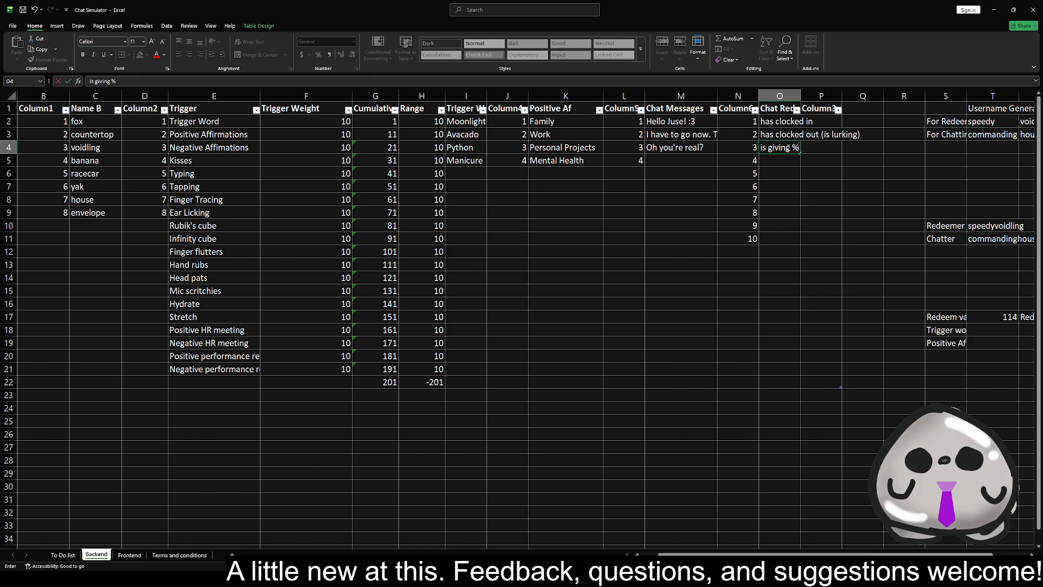
{"action": "type", "text": " effort today"}
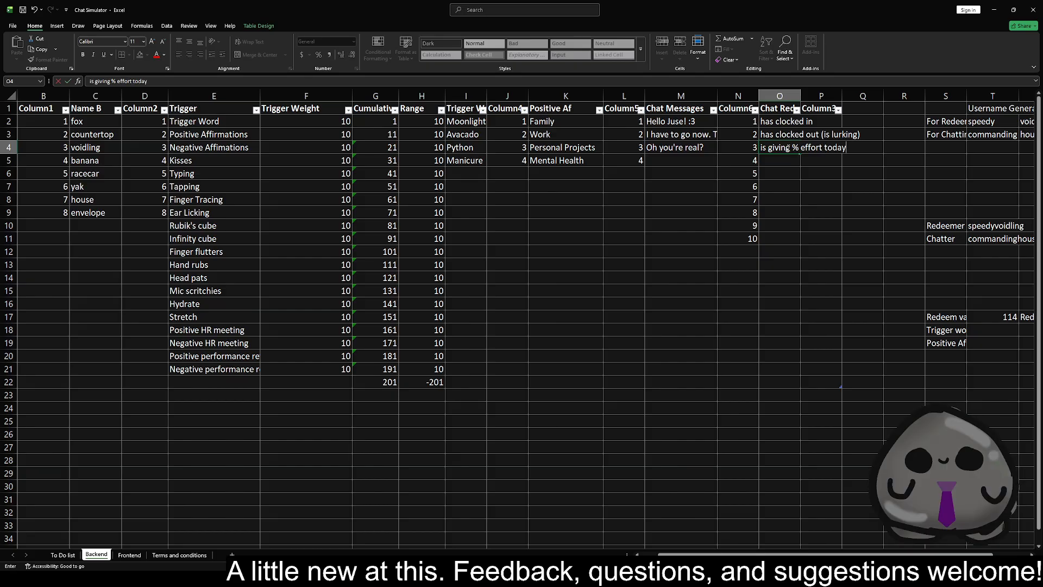
{"action": "key", "text": "Return"}
Start turning the O4 text into a formula, beginning with an equals sign and "is giving " as a quoted string
{"action": "left_click", "coordinate": [787, 148]}
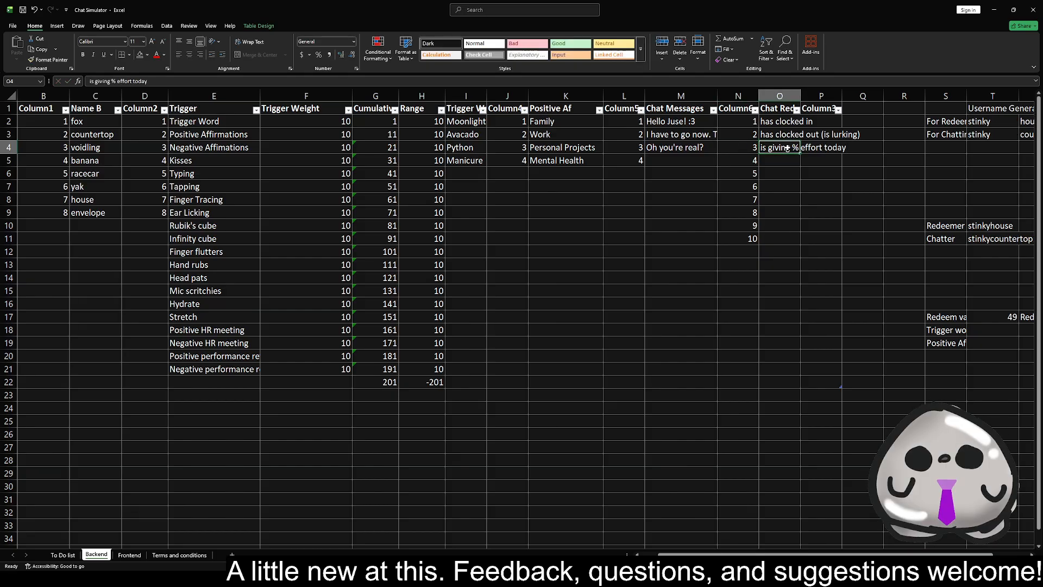
{"action": "double_click", "coordinate": [787, 148]}
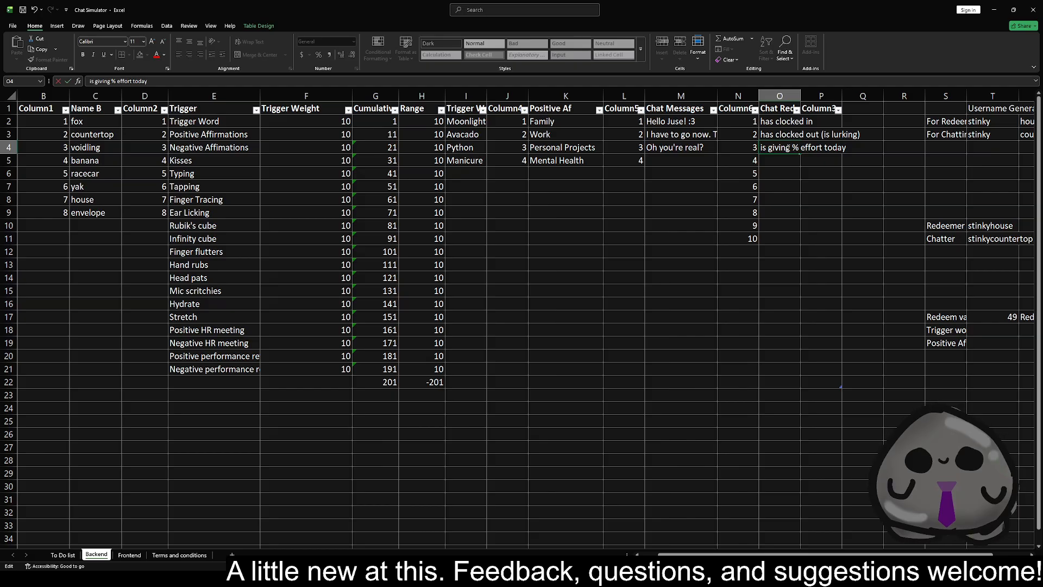
{"action": "type", "text": "="}
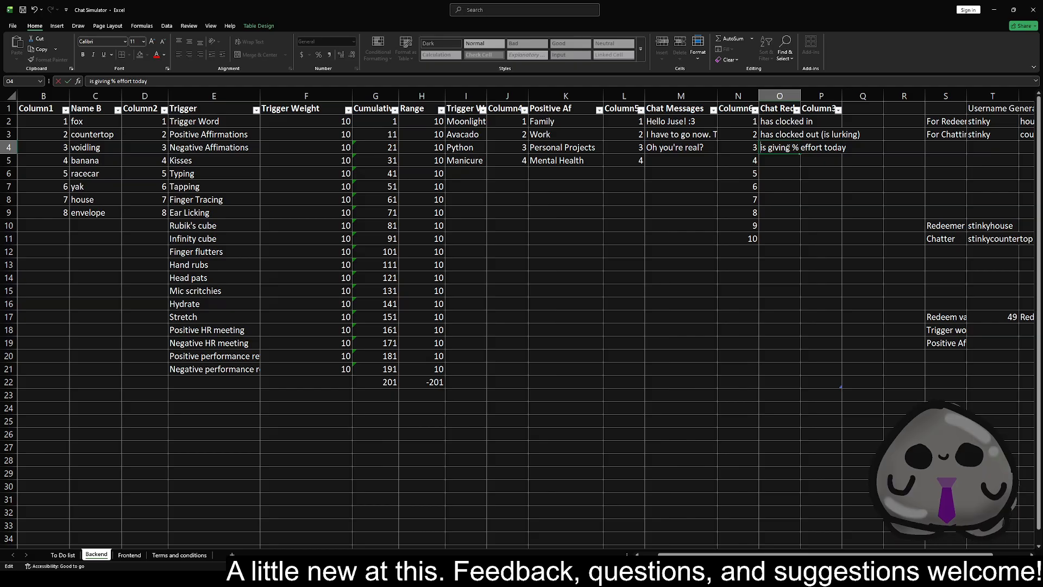
{"action": "type", "text": "\"is giving "}
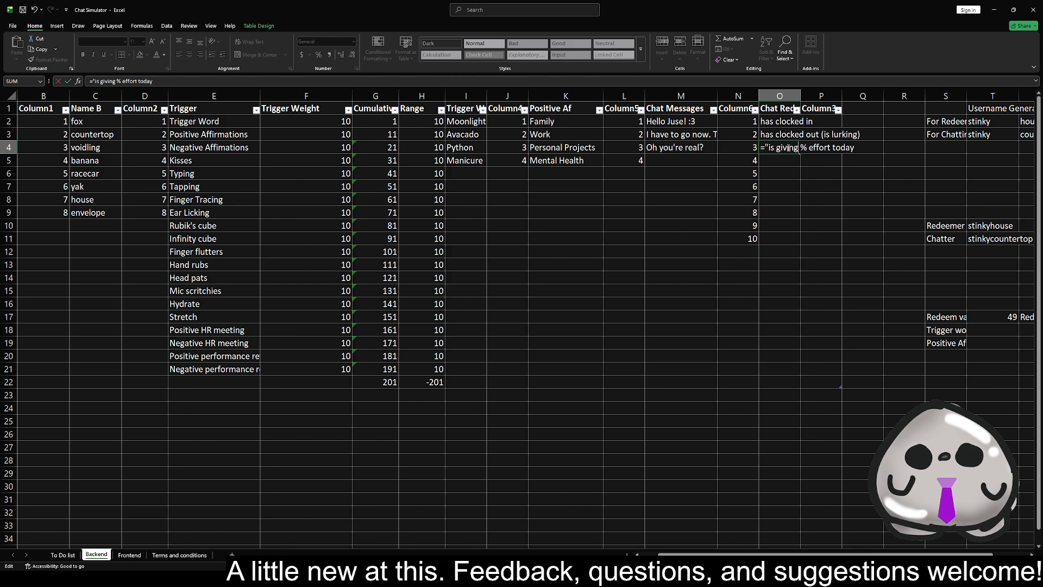
{"action": "type", "text": "\""}
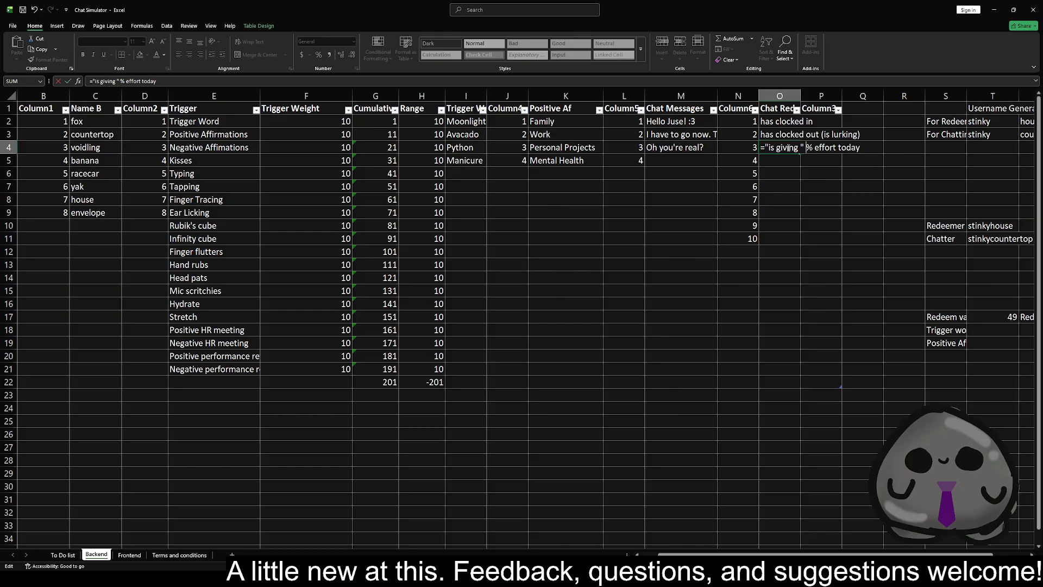
{"action": "type", "text": " =rand"}
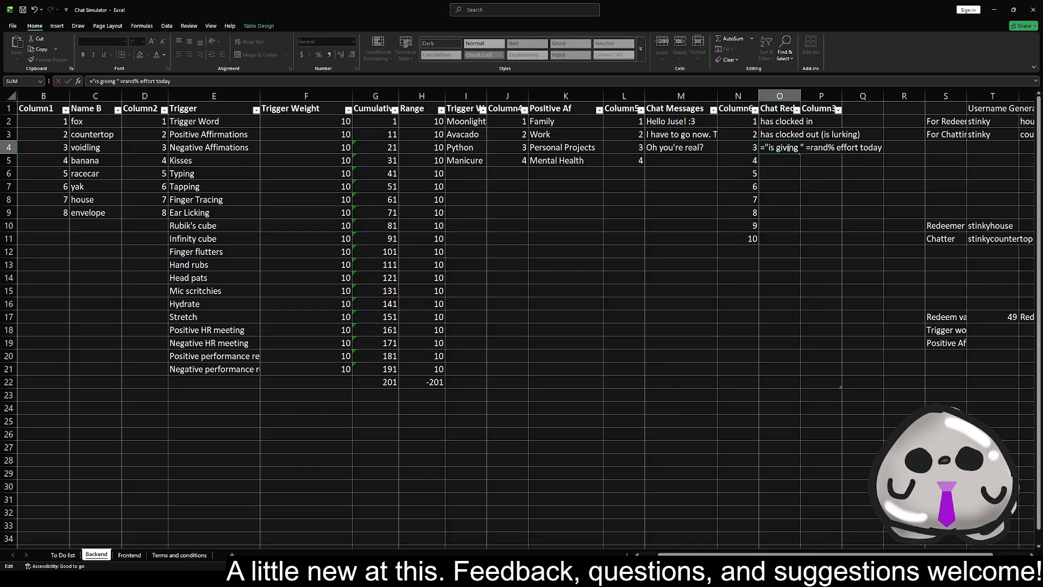
Insert =RANDBETWEEN(0,100) between the quoted "is giving " text and the % effort wording in the O4 formula
{"action": "key", "text": "BackSpace"}
{"action": "key", "text": "Tab"}
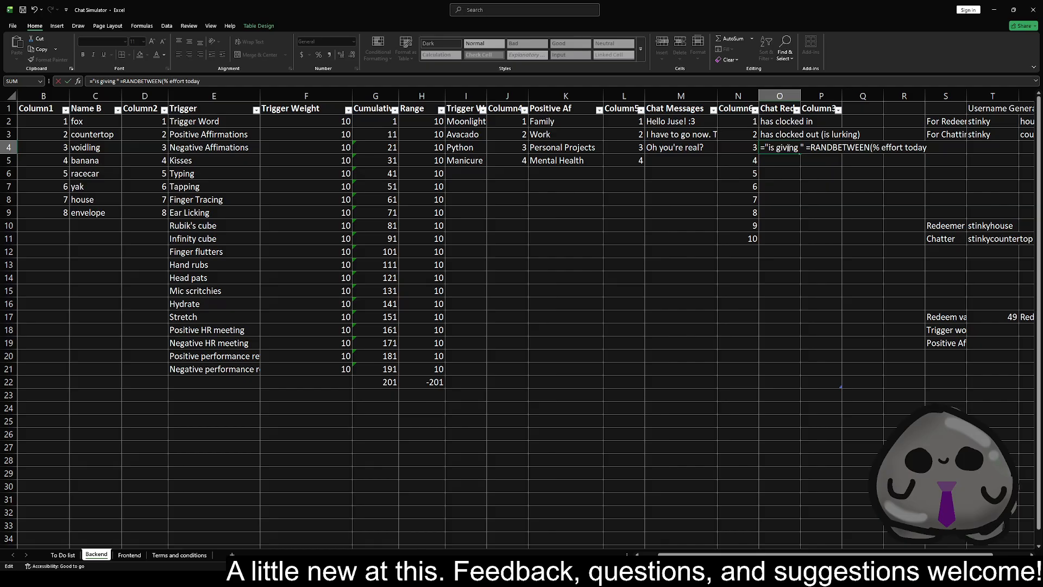
{"action": "type", "text": "0,100"}
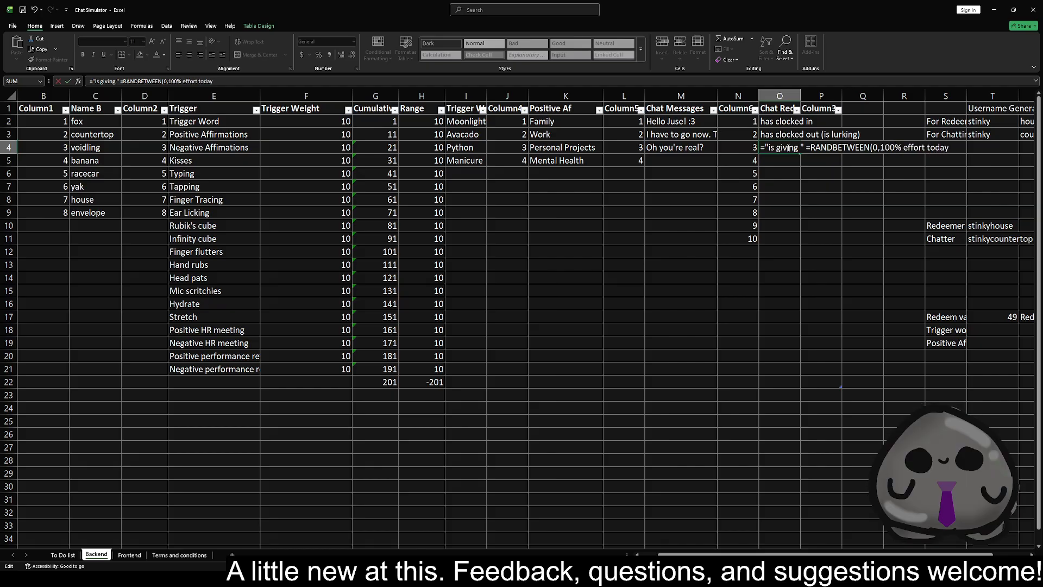
{"action": "type", "text": ")"}
Join the parts of the O4 formula with ampersands and open a quoted string before "% effort today"
{"action": "type", "text": "%"}
{"action": "key", "text": "BackSpace"}
{"action": "type", "text": "&"}
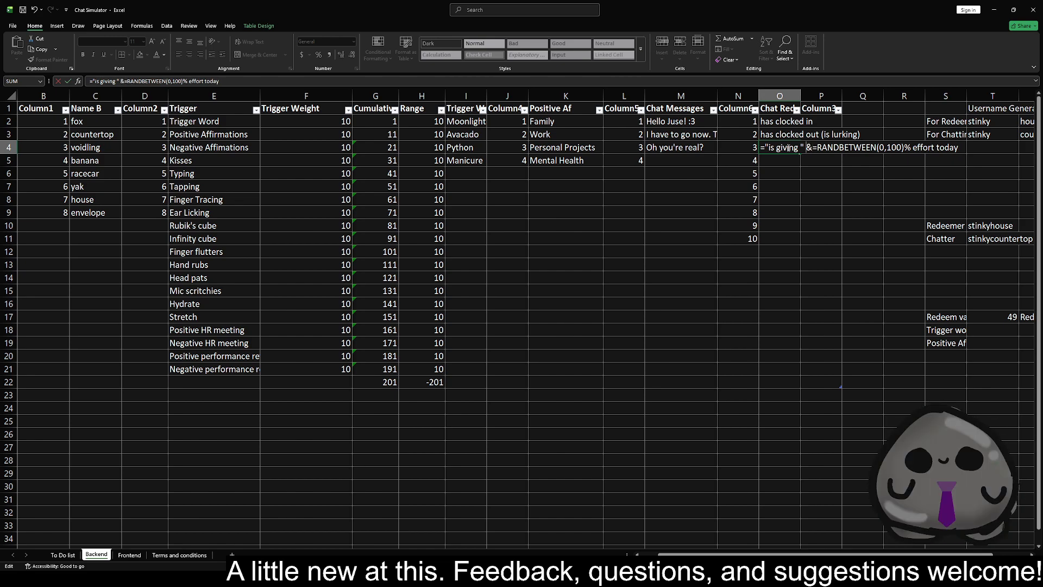
{"action": "key", "text": "BackSpace"}
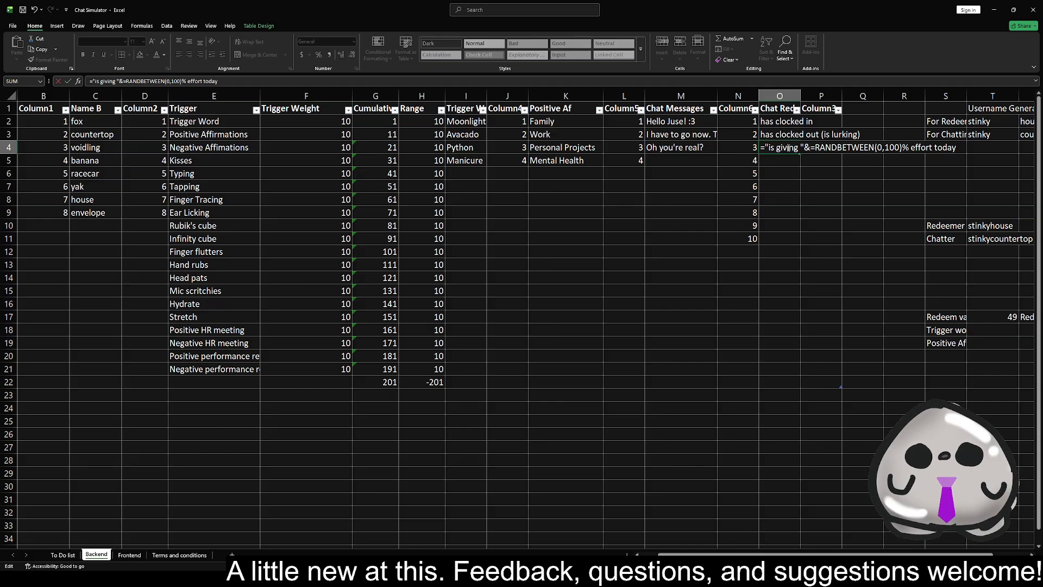
{"action": "type", "text": "&"}
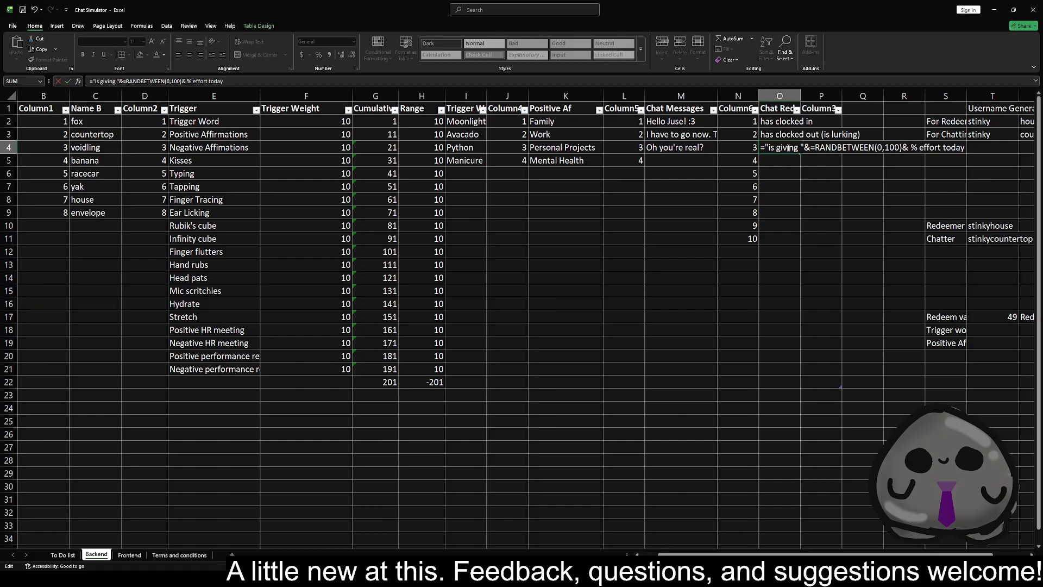
{"action": "key", "text": "BackSpace"}
{"action": "type", "text": "\""}
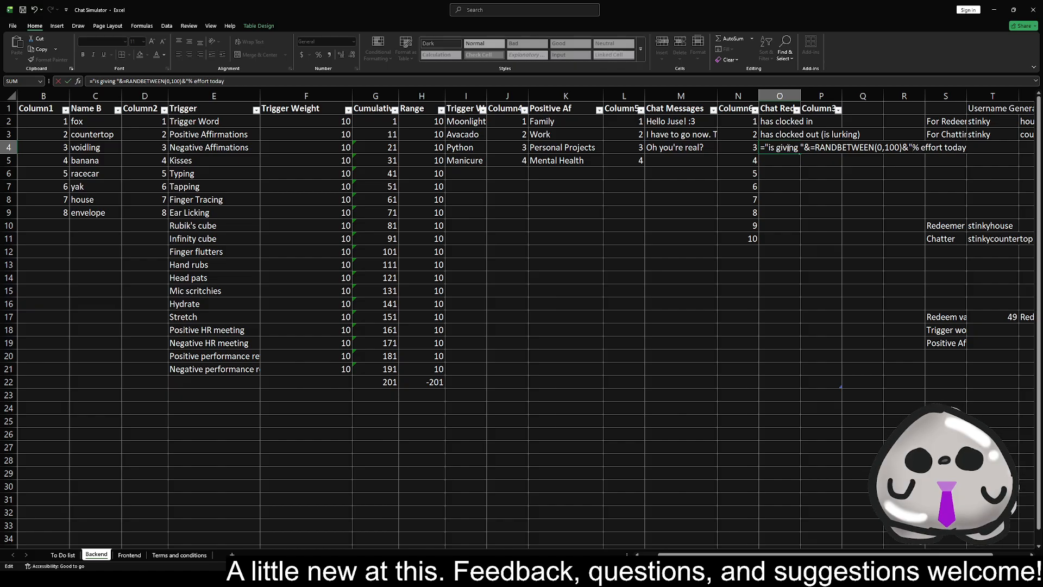
End the O4 text with a period and a closing quote, and commit the formula
{"action": "key", "text": "Right"}
{"action": "key", "text": "Right"}
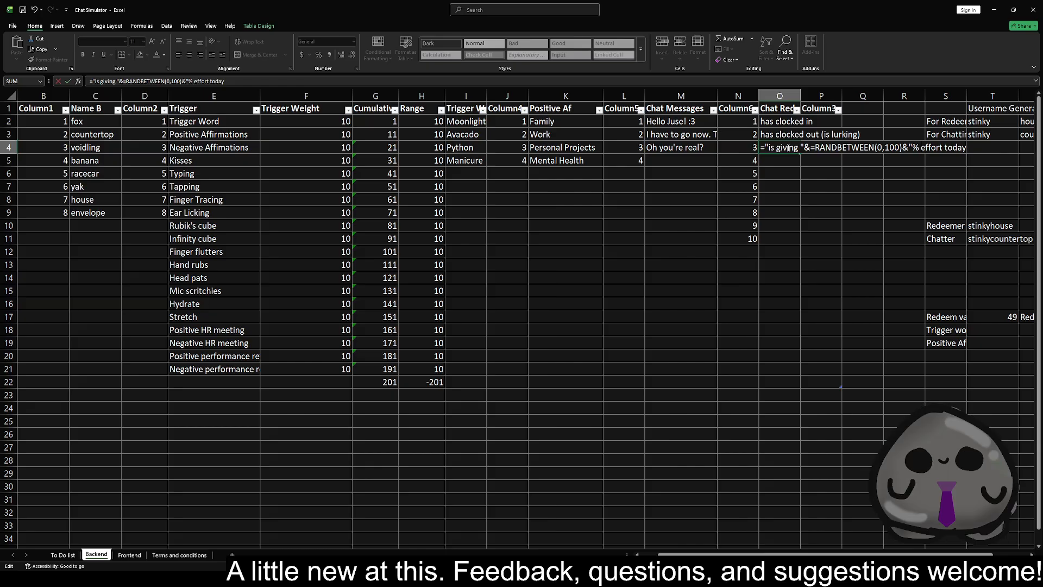
{"action": "type", "text": ".\""}
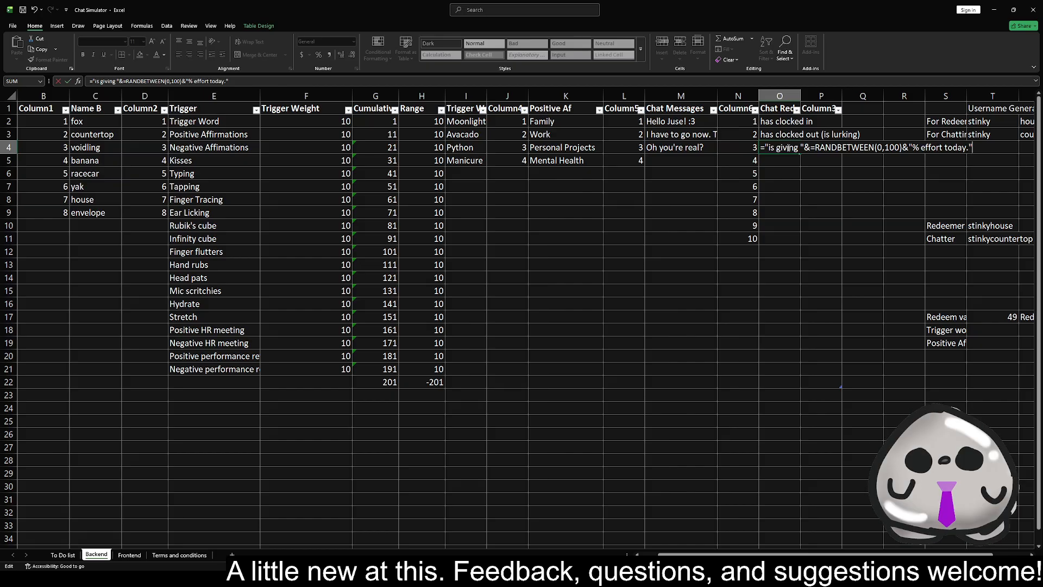
{"action": "key", "text": "Return"}
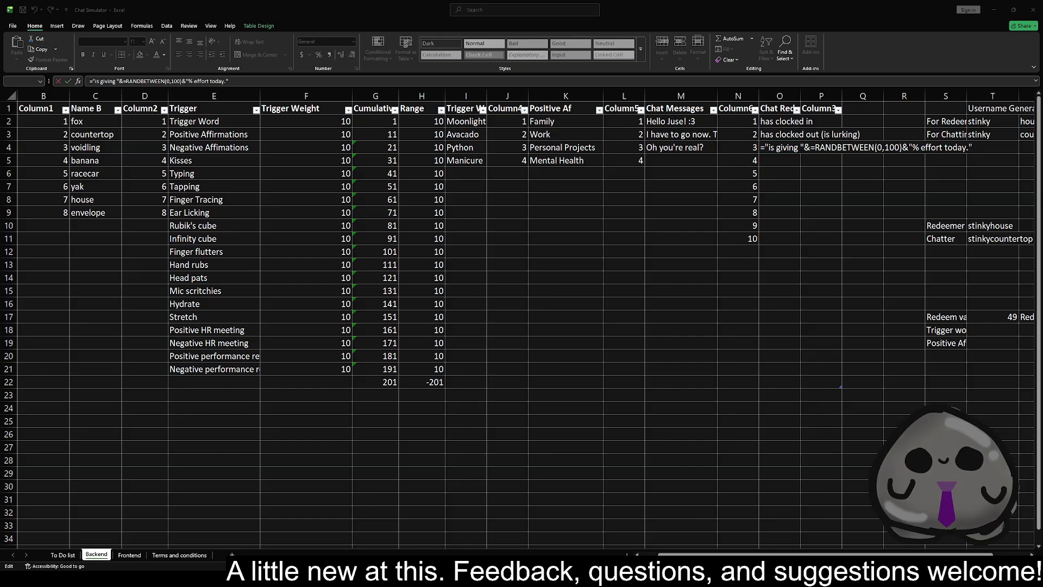
{"action": "left_click", "coordinate": [675, 396]}
{"action": "key", "text": "Return"}
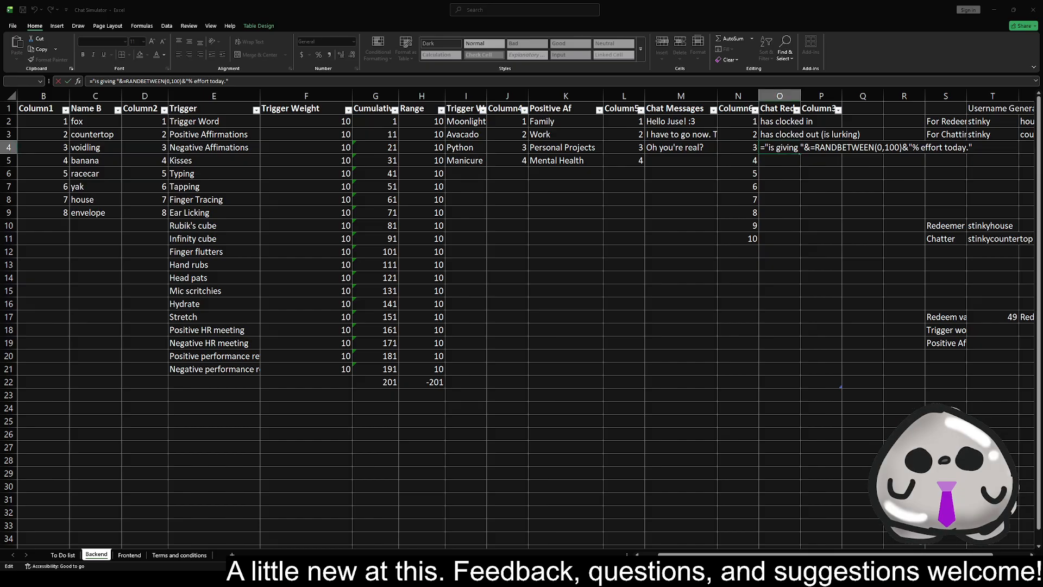
{"action": "key", "text": "Return"}
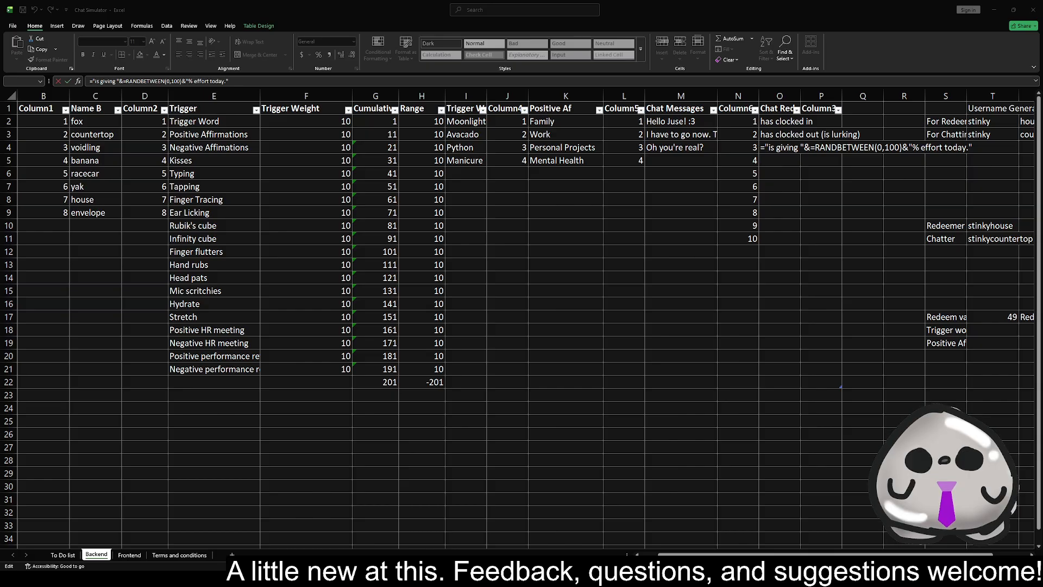
{"action": "key", "text": "Return"}
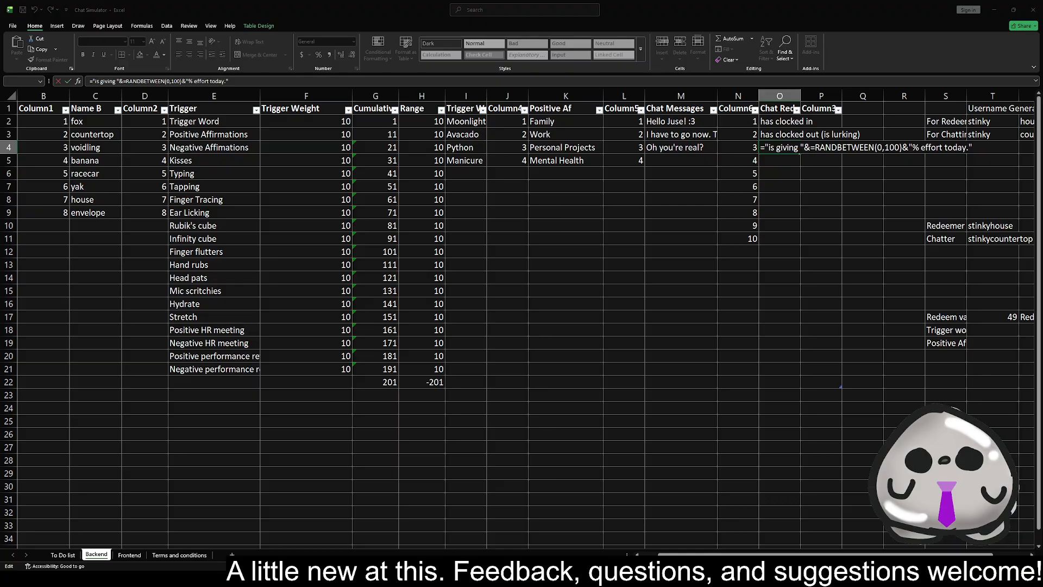
{"action": "key", "text": "Return"}
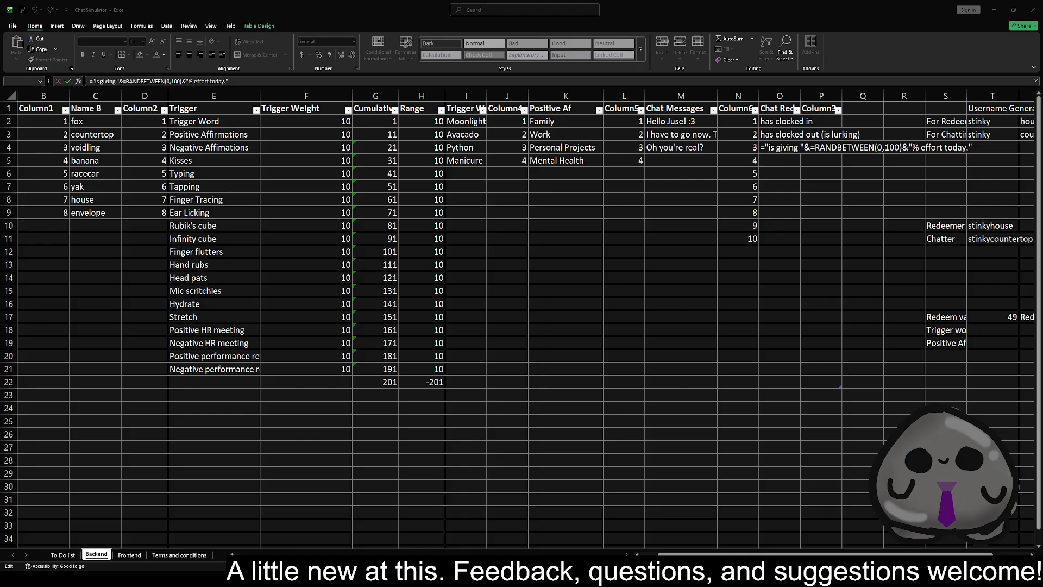
{"action": "key", "text": "Return"}
Enter the test formula =RANDARRAY(34) in the empty cell K17
{"action": "left_click", "coordinate": [562, 318]}
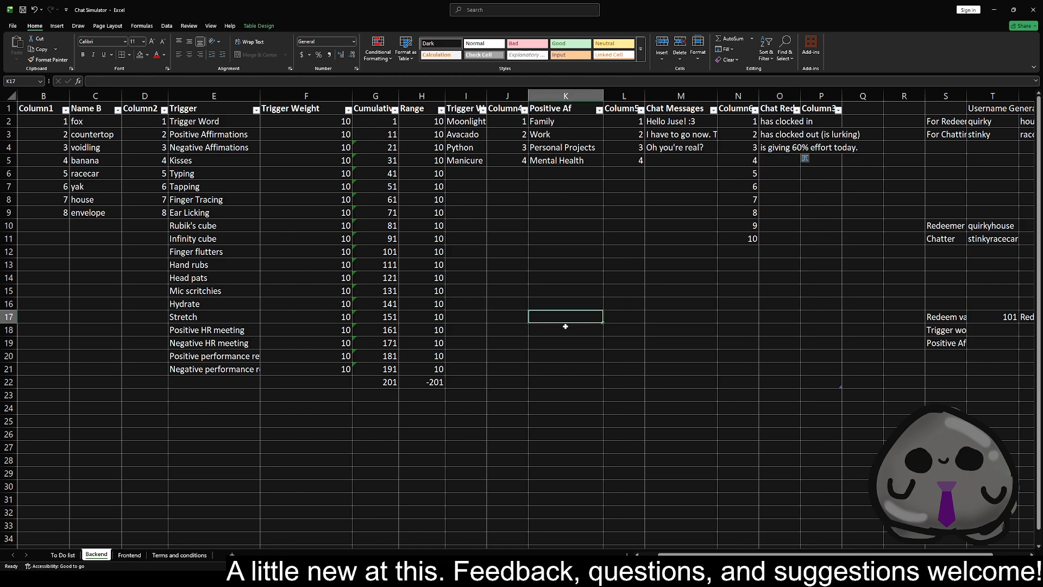
{"action": "type", "text": "=ar"}
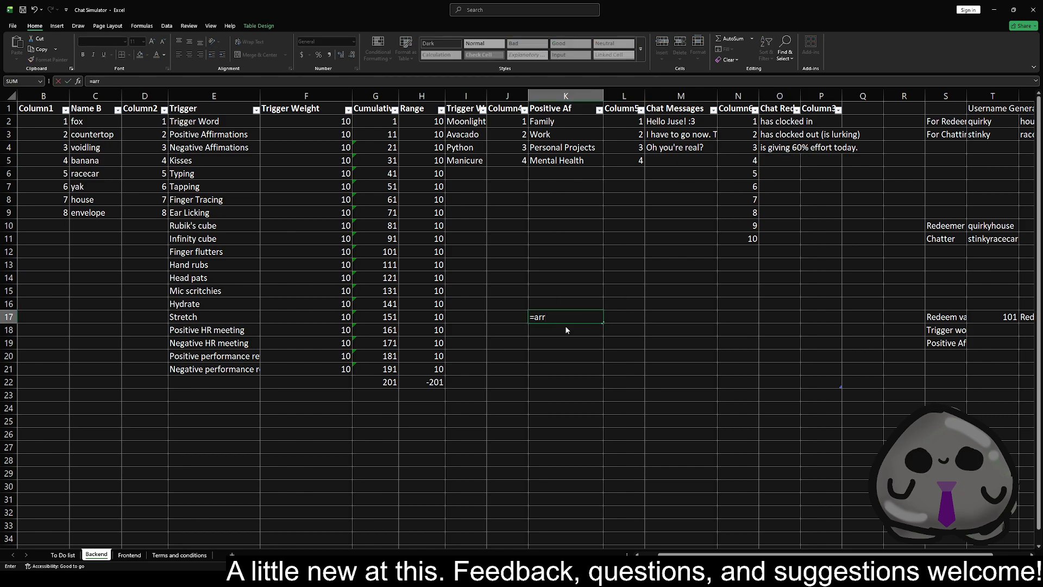
{"action": "type", "text": "r"}
{"action": "key", "text": "Tab"}
{"action": "type", "text": "3"}
{"action": "key", "text": "Return"}
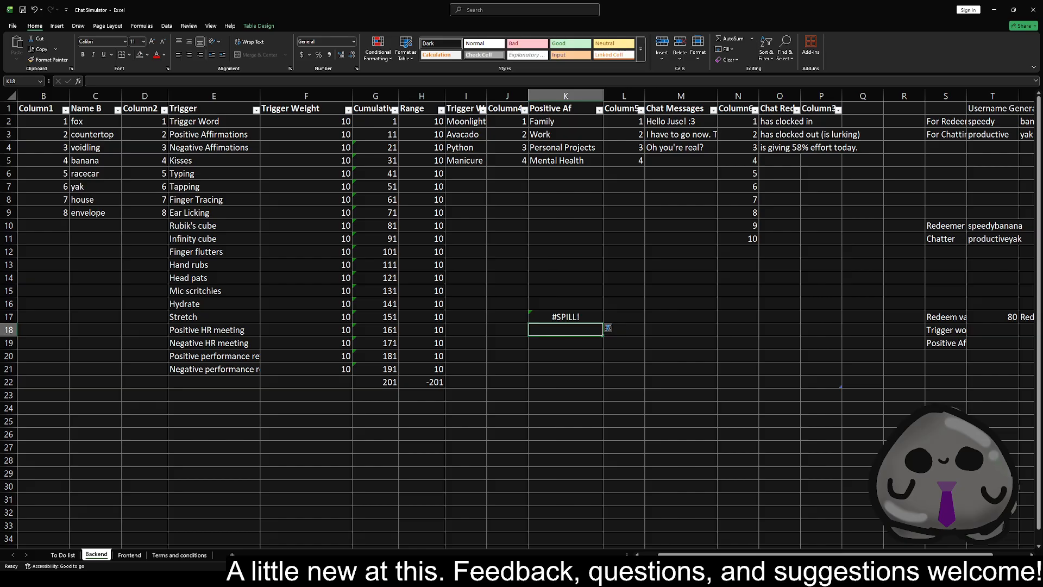
Try to prefix the K17 test formula with text, as ="thete"&=RANDARRAY(34)
{"action": "key", "text": "Up"}
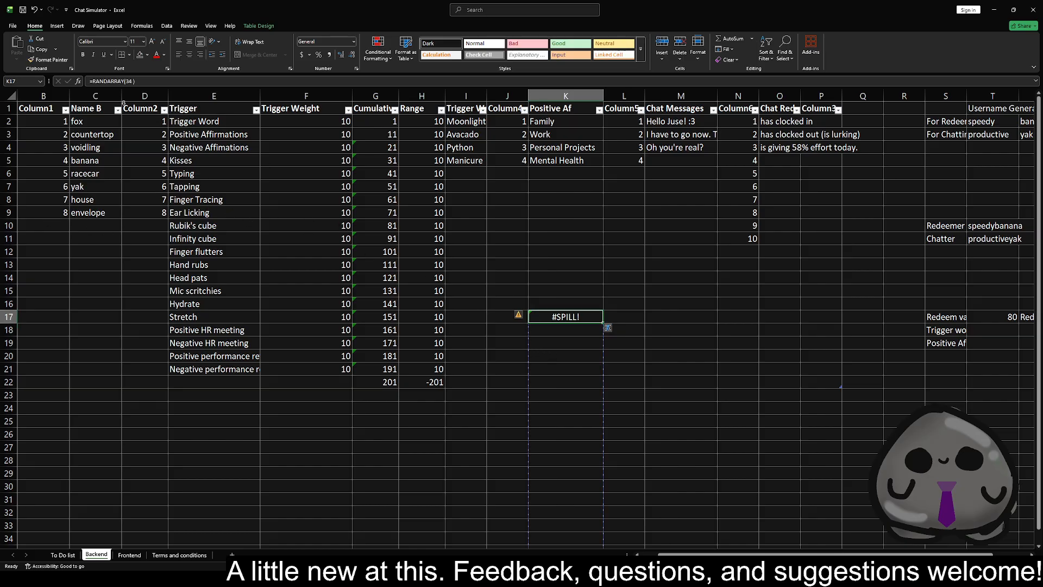
{"action": "left_click", "coordinate": [100, 80]}
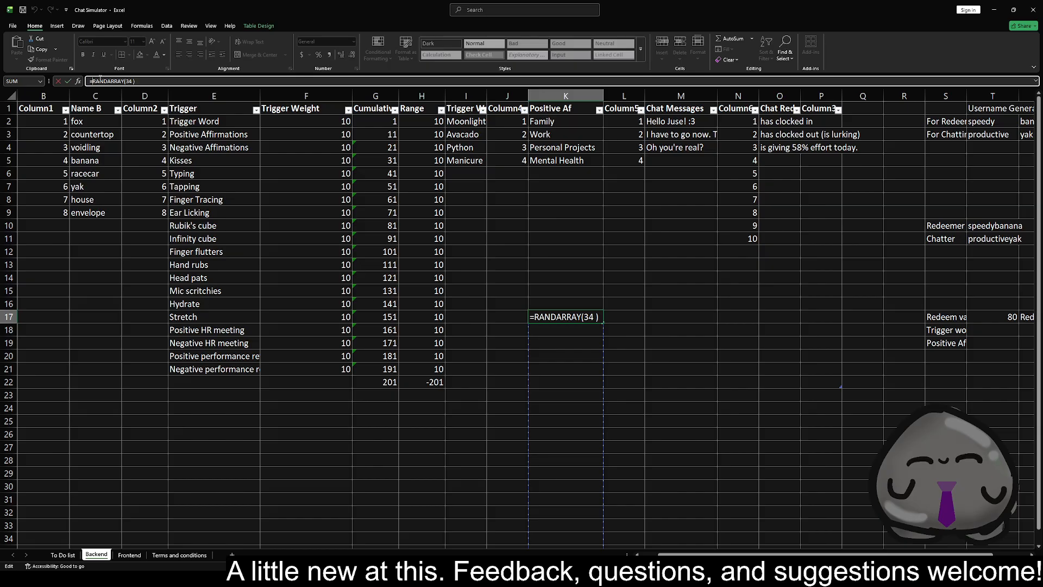
{"action": "type", "text": "\"\""}
{"action": "type", "text": "thete"}
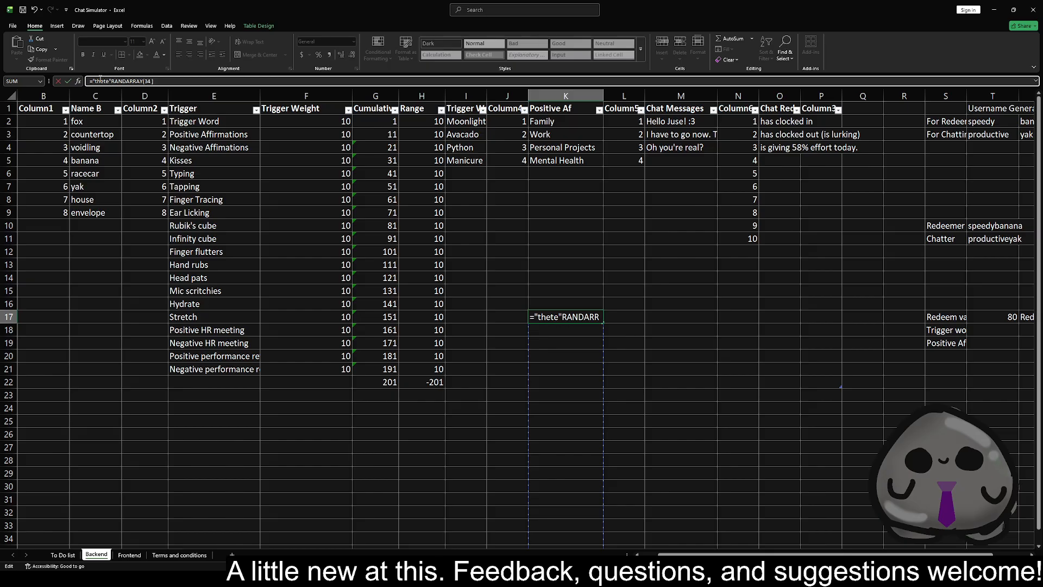
{"action": "type", "text": "&="}
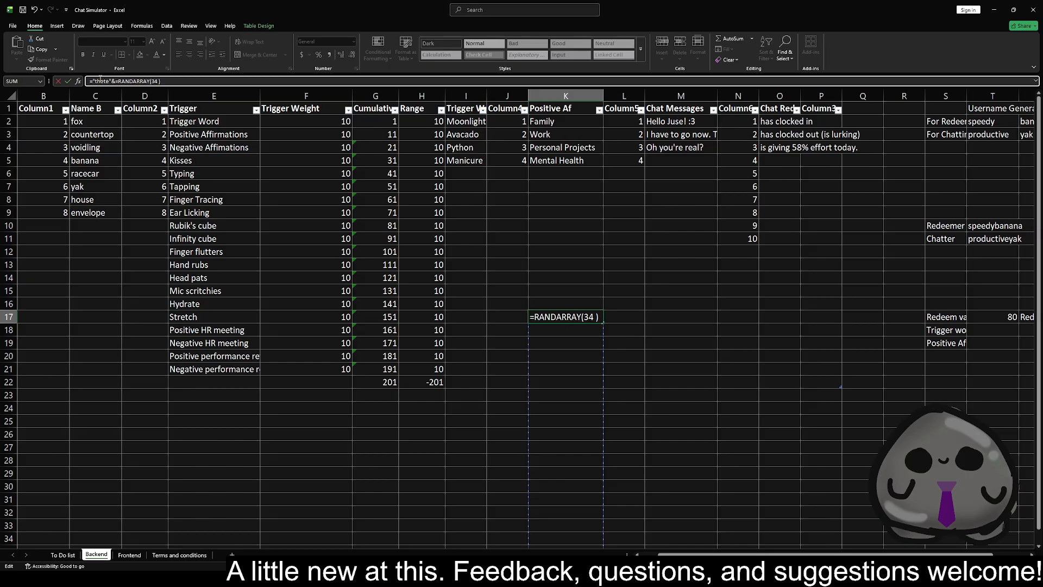
{"action": "key", "text": "Return"}
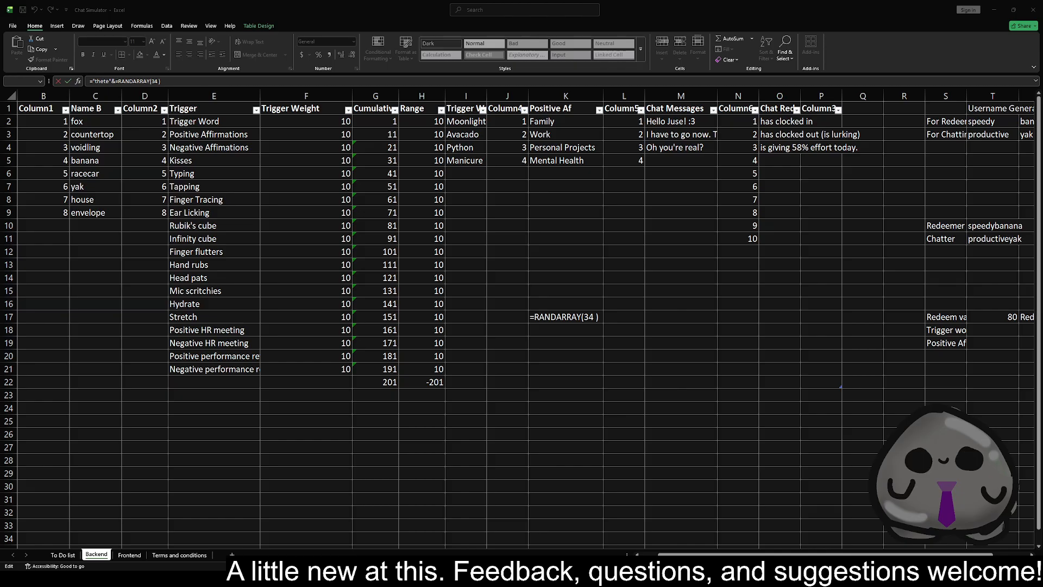
Finish editing the K17 test formula and clear the cell
{"action": "left_click", "coordinate": [517, 331]}
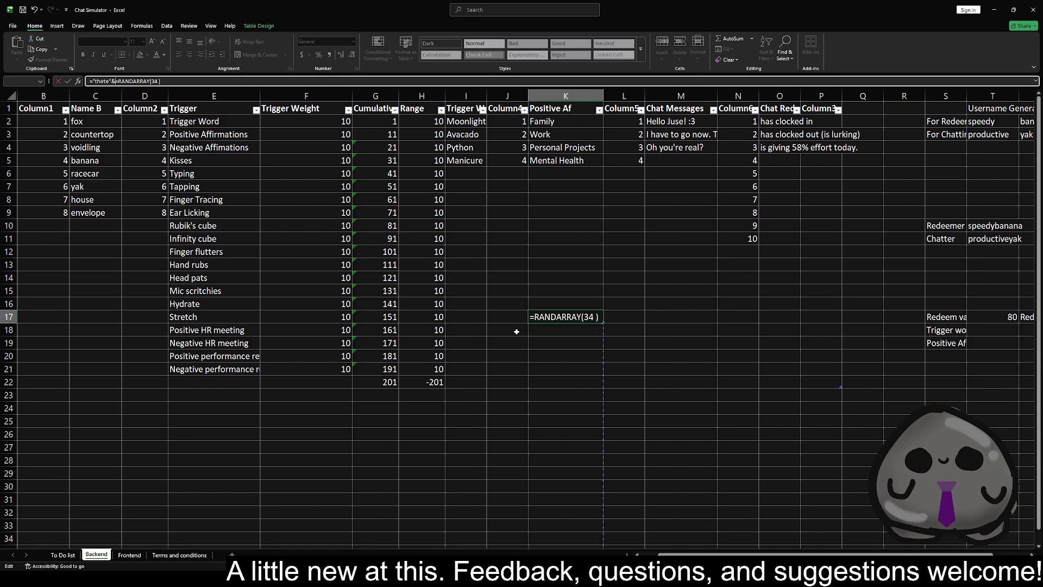
{"action": "left_click", "coordinate": [578, 318]}
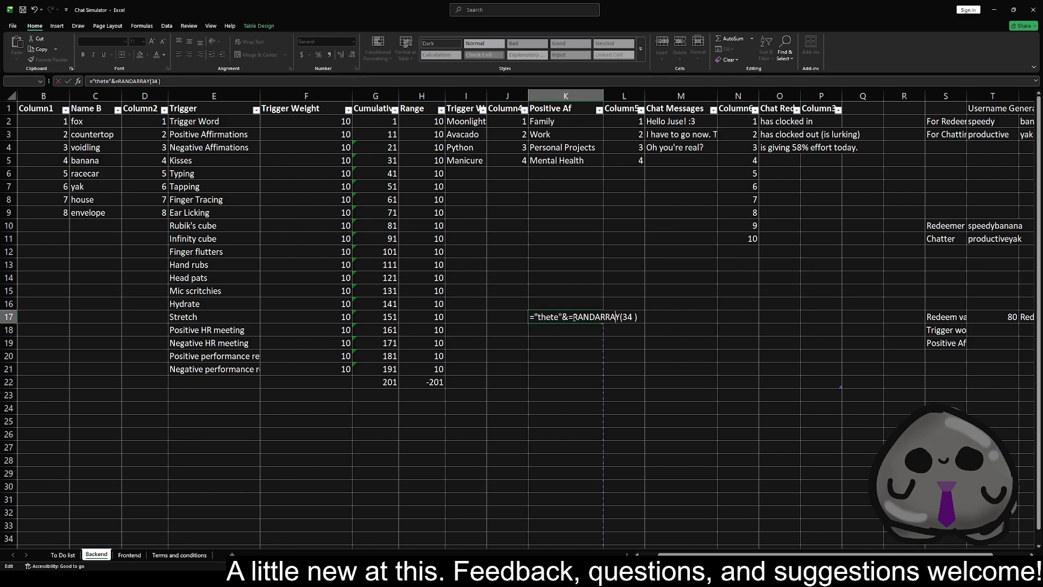
{"action": "key", "text": "Return"}
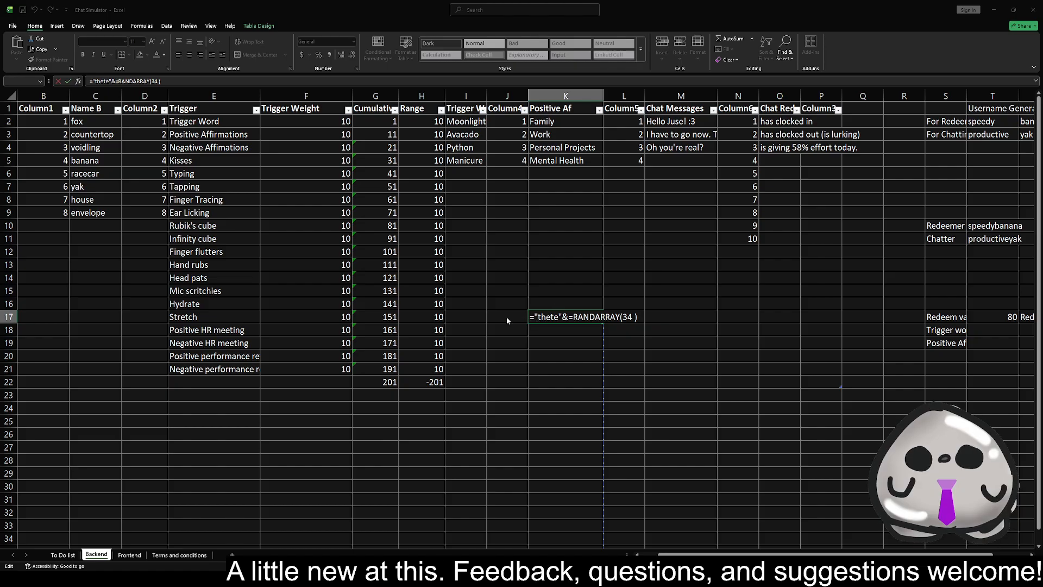
{"action": "key", "text": "Return"}
{"action": "key", "text": "Delete"}
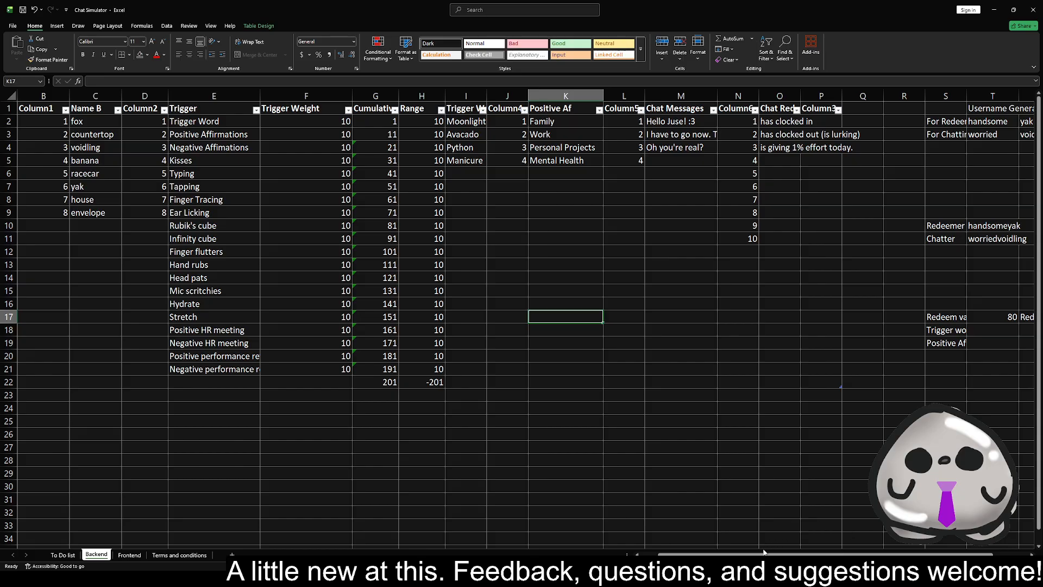
Recalculate the sheet repeatedly to check that the effort percentage in O4 randomizes
{"action": "left_click_drag", "start_coordinate": [764, 552], "coordinate": [799, 552]}
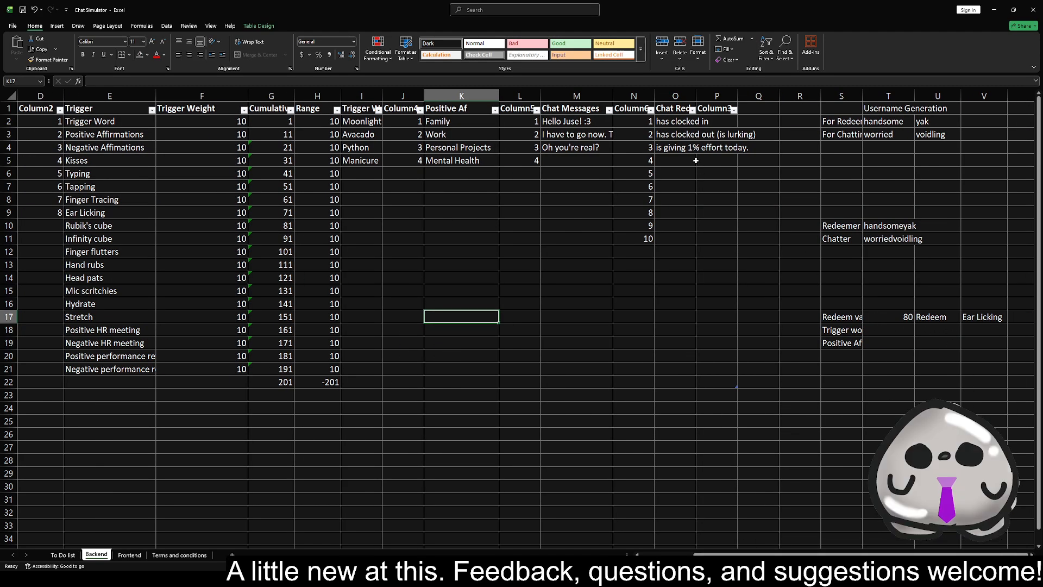
{"action": "left_click", "coordinate": [674, 148]}
{"action": "left_click", "coordinate": [687, 275]}
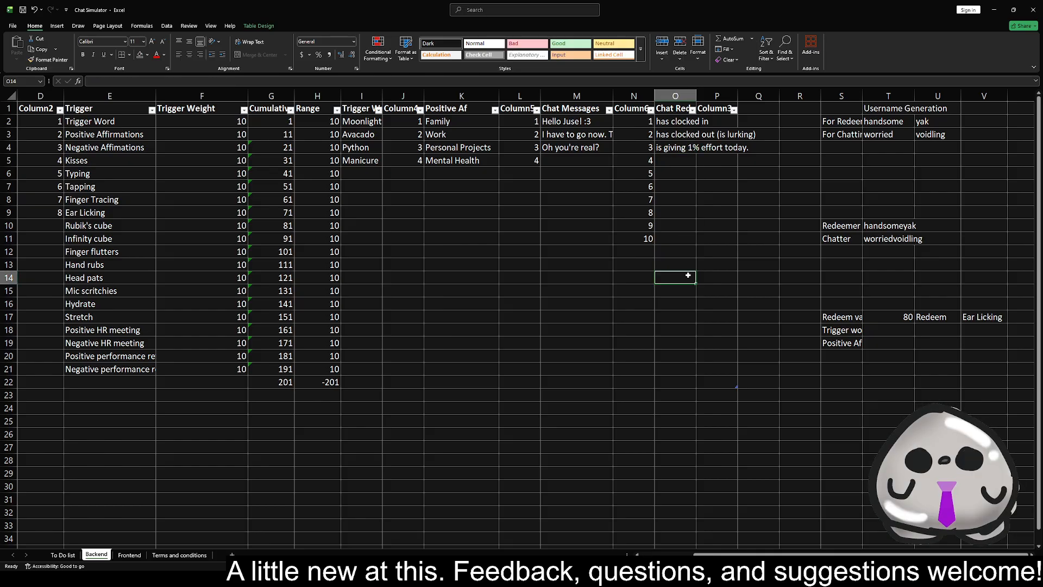
{"action": "key", "text": "F9"}
{"action": "key", "text": "F9"}
{"action": "key", "text": "F9"}
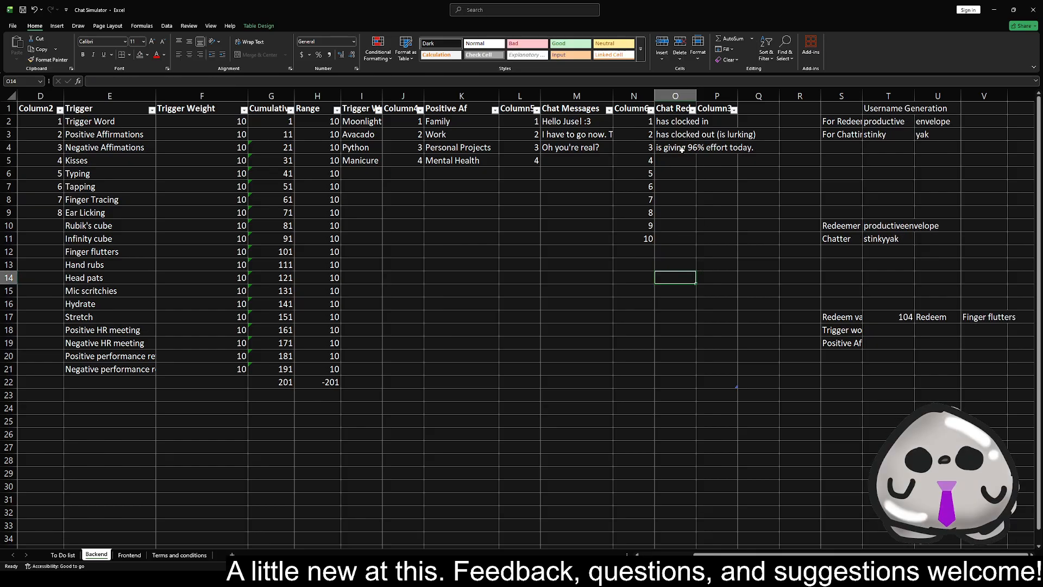
{"action": "key", "text": "F9"}
{"action": "key", "text": "F9"}
{"action": "key", "text": "F9"}
{"action": "key", "text": "F9"}
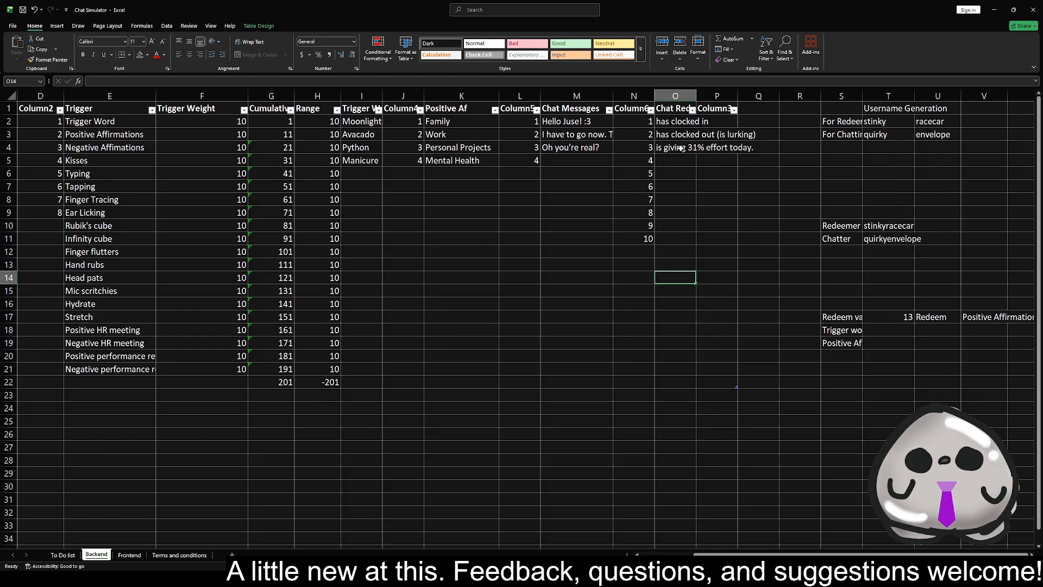
{"action": "key", "text": "F9"}
{"action": "key", "text": "F9"}
{"action": "key", "text": "F9"}
{"action": "key", "text": "F9"}
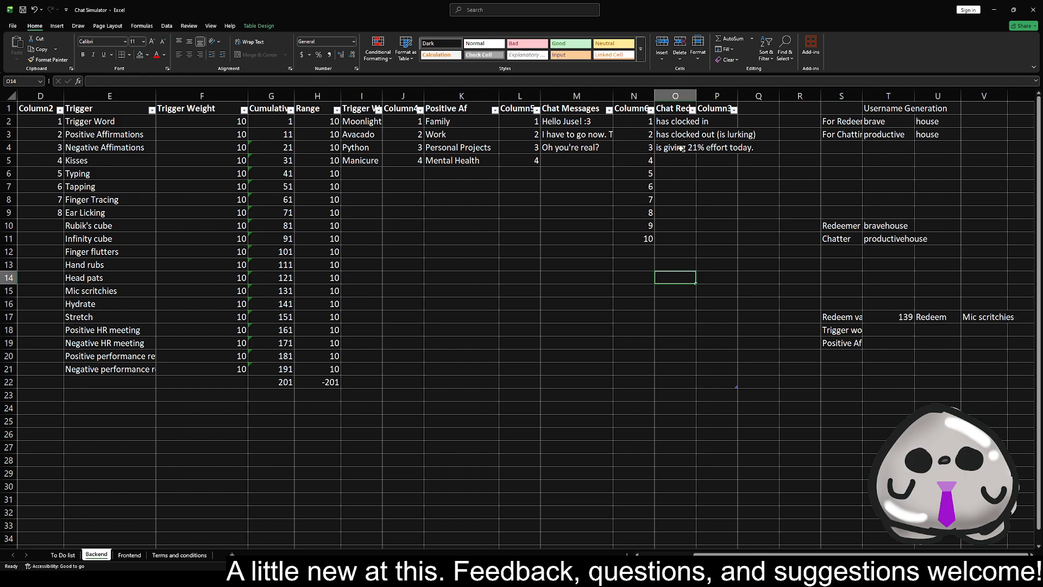
Number the three Chat Redeems entries 1, 2 and 3 in P2 to P4
{"action": "left_click", "coordinate": [723, 122]}
{"action": "type", "text": "1"}
{"action": "key", "text": "Return"}
{"action": "type", "text": "2"}
{"action": "key", "text": "Return"}
{"action": "type", "text": "3"}
{"action": "key", "text": "Return"}
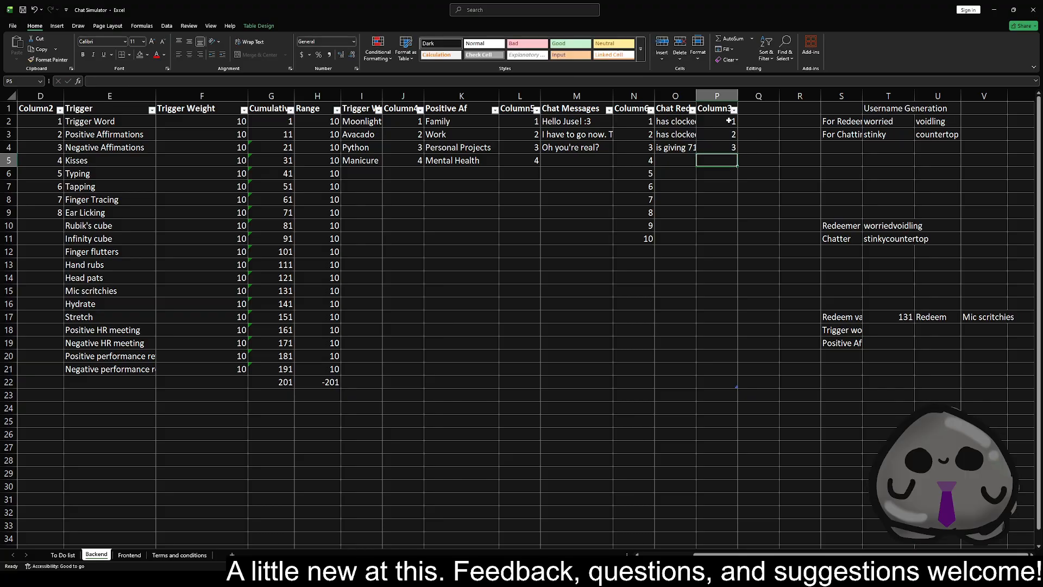
Label cell S12 on the Backend sheet "Chat Redeemer", below the Chatter row
{"action": "left_click", "coordinate": [129, 554]}
{"action": "left_click", "coordinate": [97, 554]}
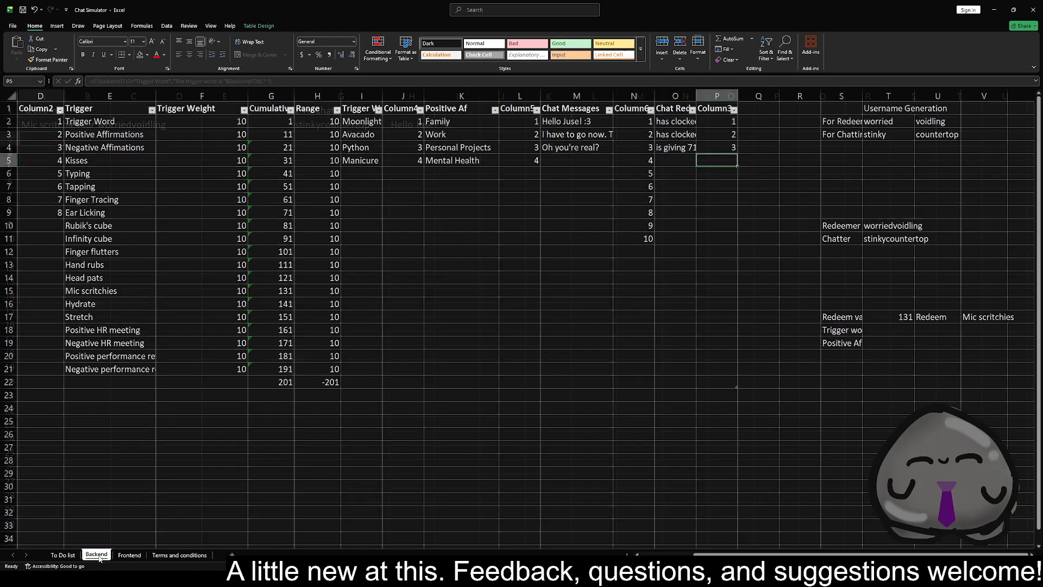
{"action": "left_click", "coordinate": [852, 250]}
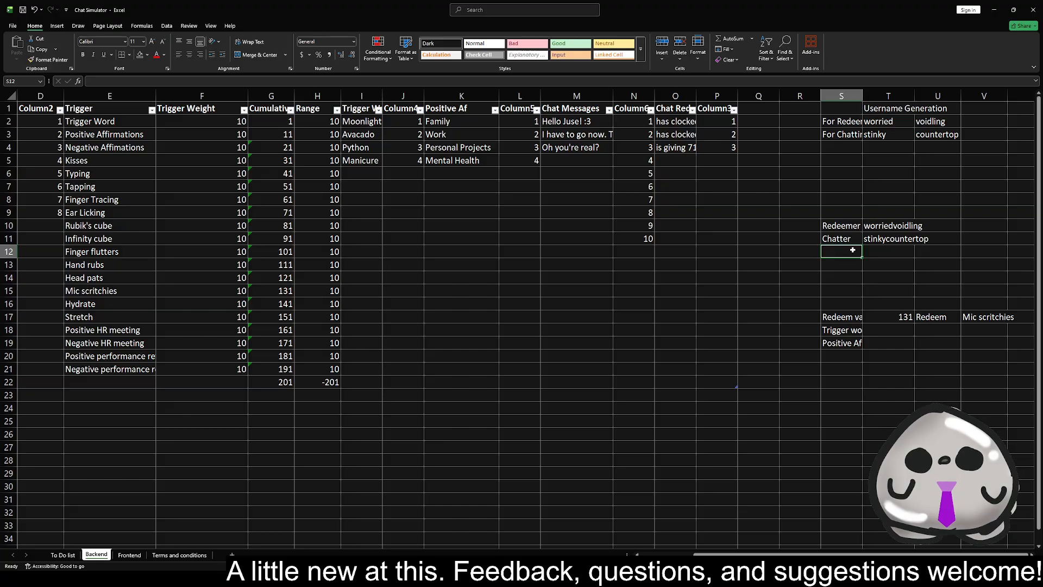
{"action": "type", "text": "Chat"}
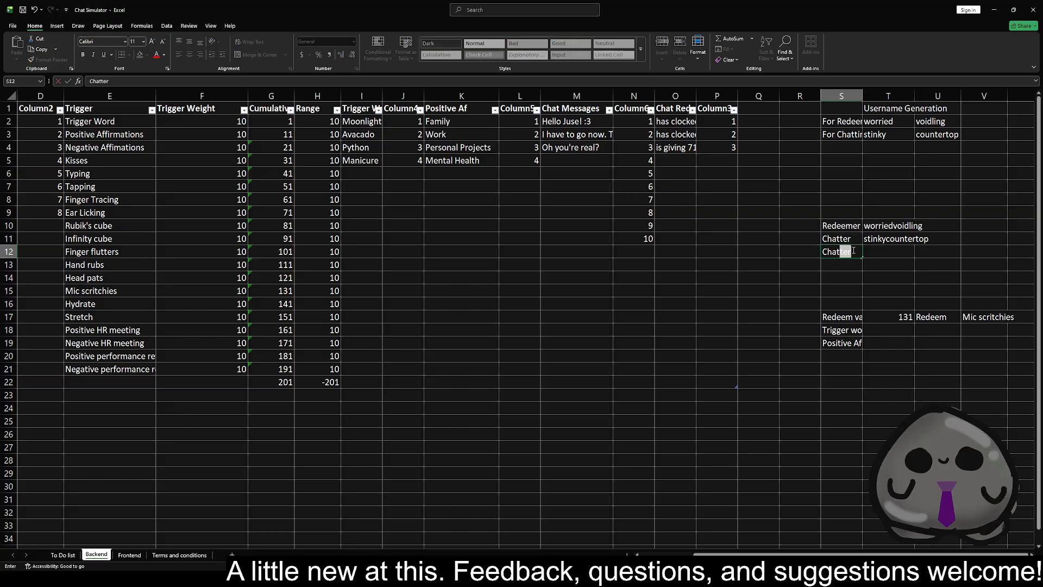
{"action": "type", "text": " Redeemer"}
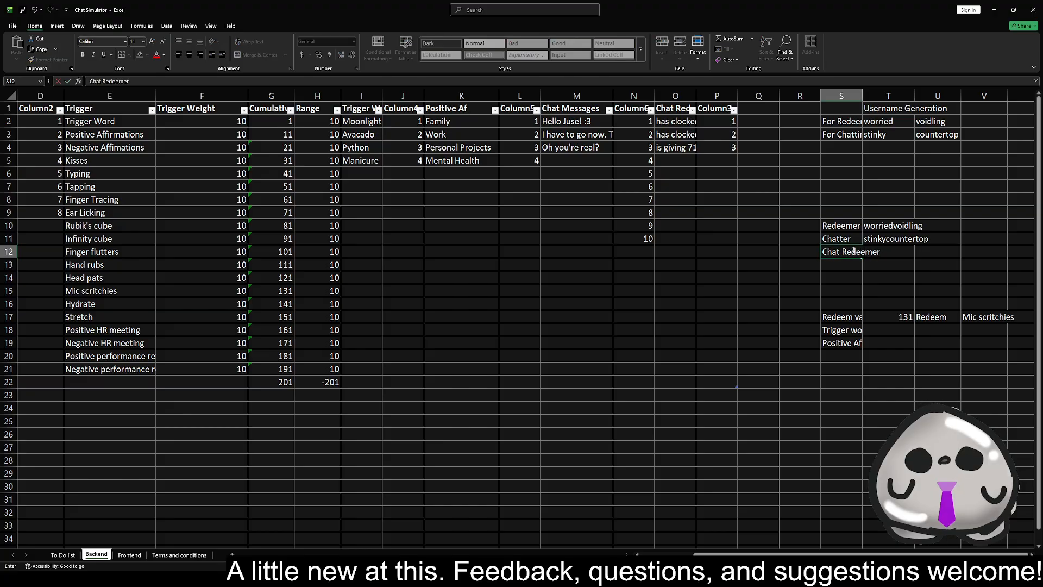
{"action": "key", "text": "Return"}
{"action": "key", "text": "Up"}
{"action": "key", "text": "Right"}
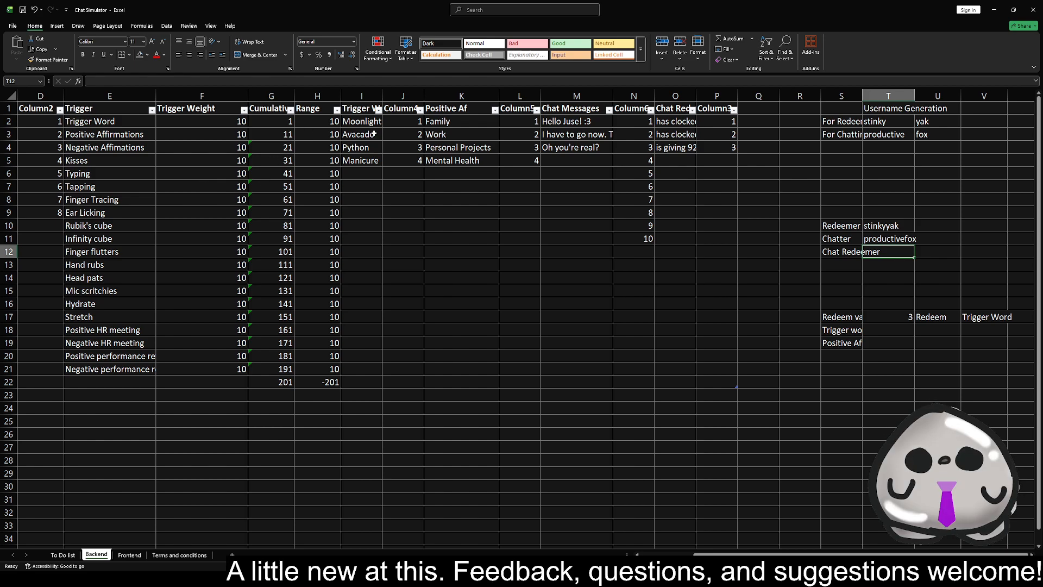
Check the username formulas in T10 and T11, and label cell S4 "For Chat Redeems"
{"action": "left_click", "coordinate": [898, 237]}
{"action": "left_click", "coordinate": [891, 226]}
{"action": "left_click", "coordinate": [889, 248]}
{"action": "left_click", "coordinate": [890, 228]}
{"action": "left_click", "coordinate": [893, 244]}
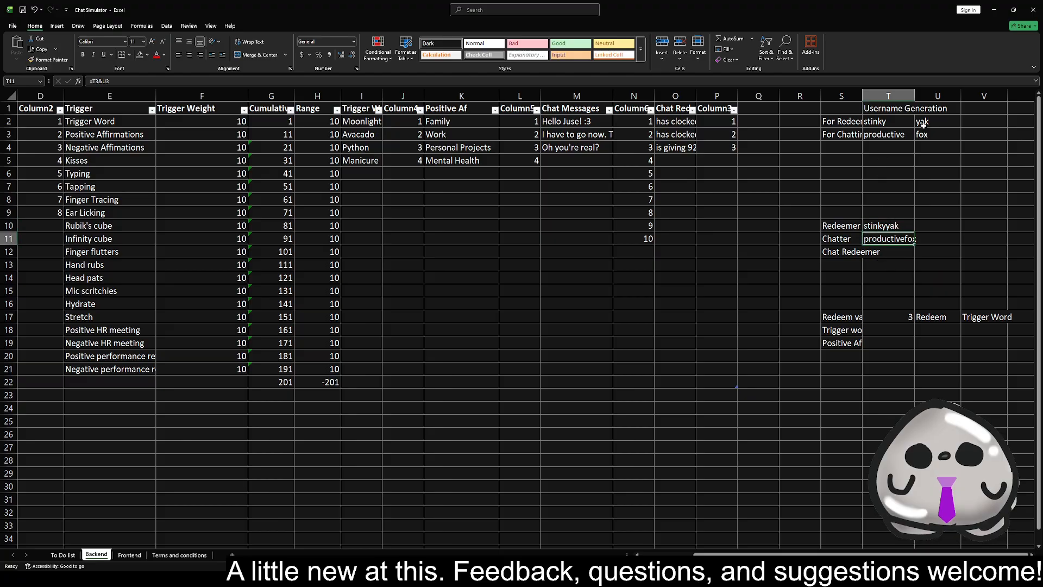
{"action": "left_click", "coordinate": [854, 146]}
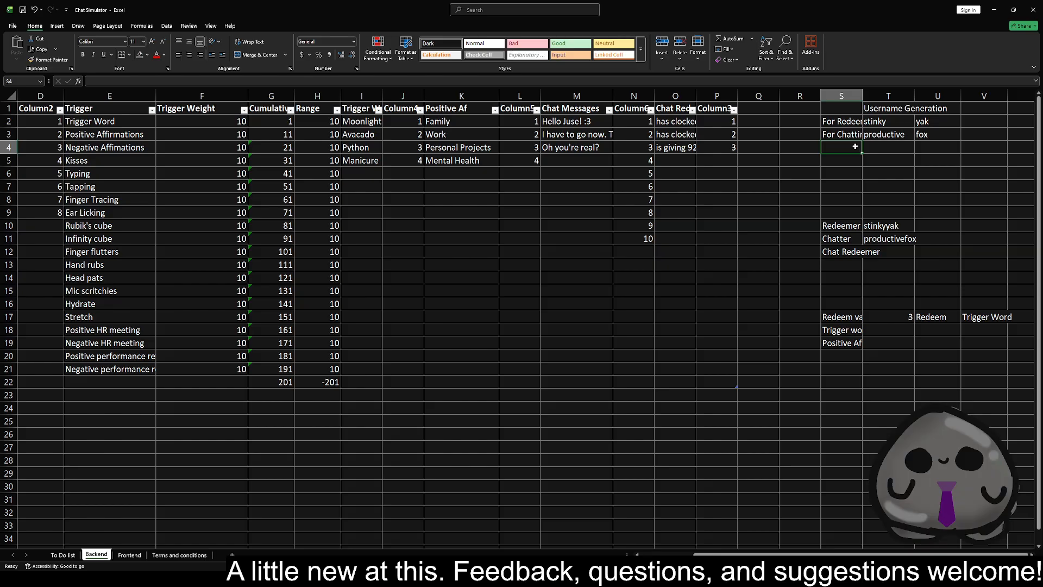
{"action": "type", "text": "For Chat"}
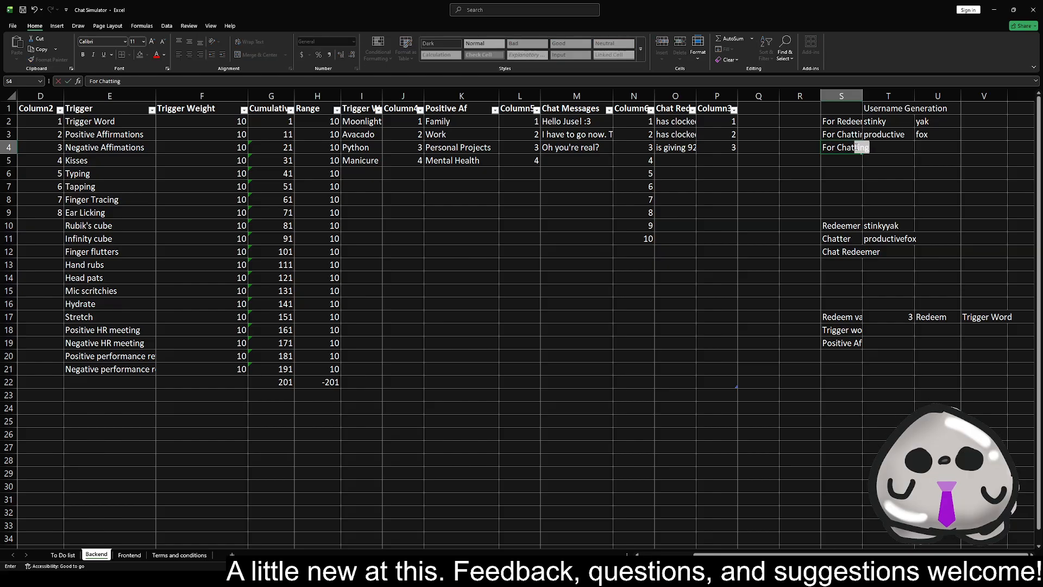
{"action": "type", "text": " Redeems"}
{"action": "key", "text": "Return"}
Fill the random username-part formulas in T3 and U3 down to the For Chat Redeems row
{"action": "left_click", "coordinate": [886, 136]}
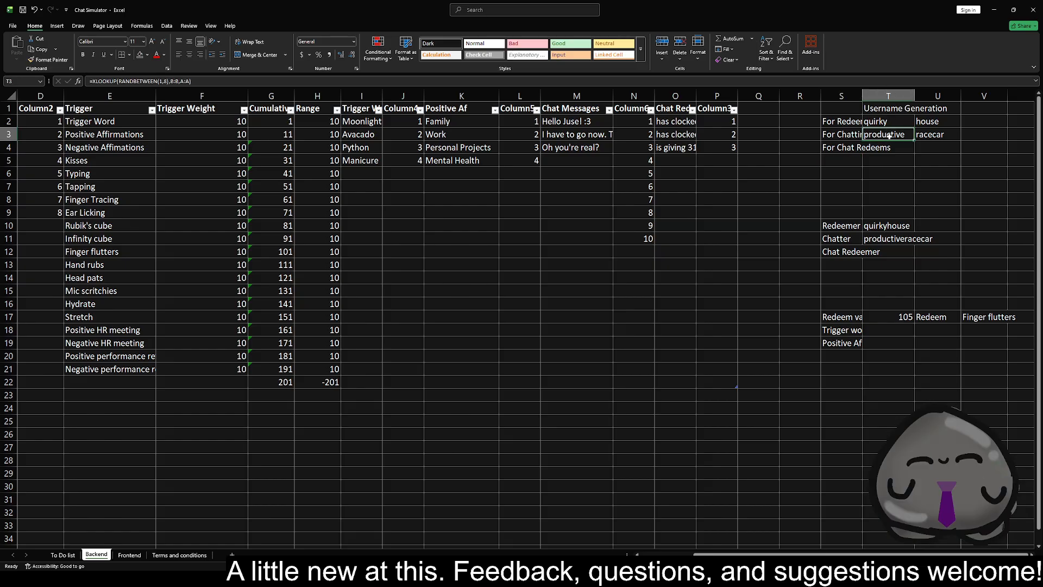
{"action": "left_click_drag", "start_coordinate": [914, 140], "coordinate": [959, 150]}
{"action": "left_click", "coordinate": [937, 134]}
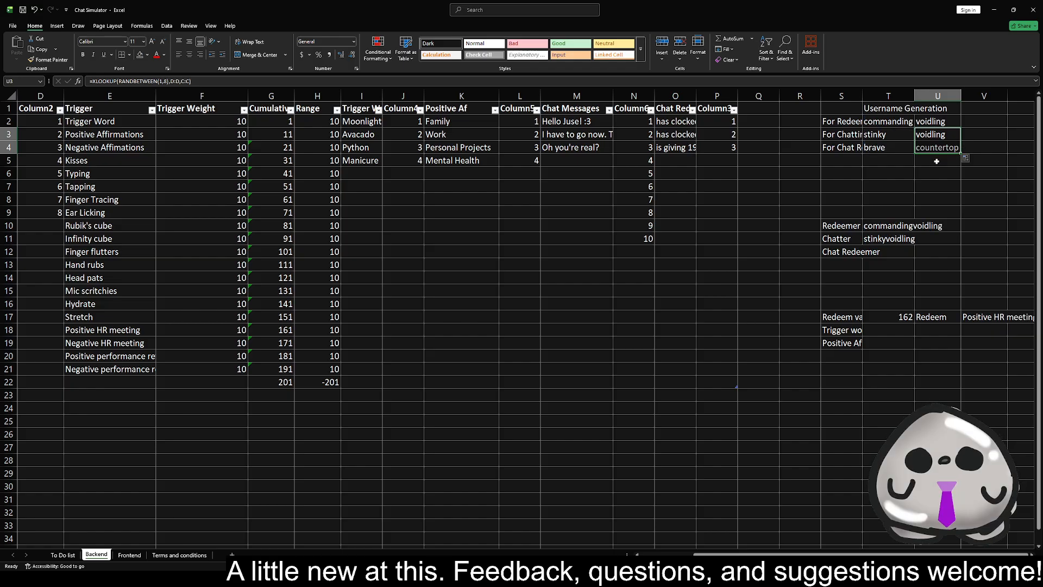
Fill the Chatter name formula from T11 down to T12 so the Chat Redeemer name is =T4&U4
{"action": "left_click", "coordinate": [890, 239]}
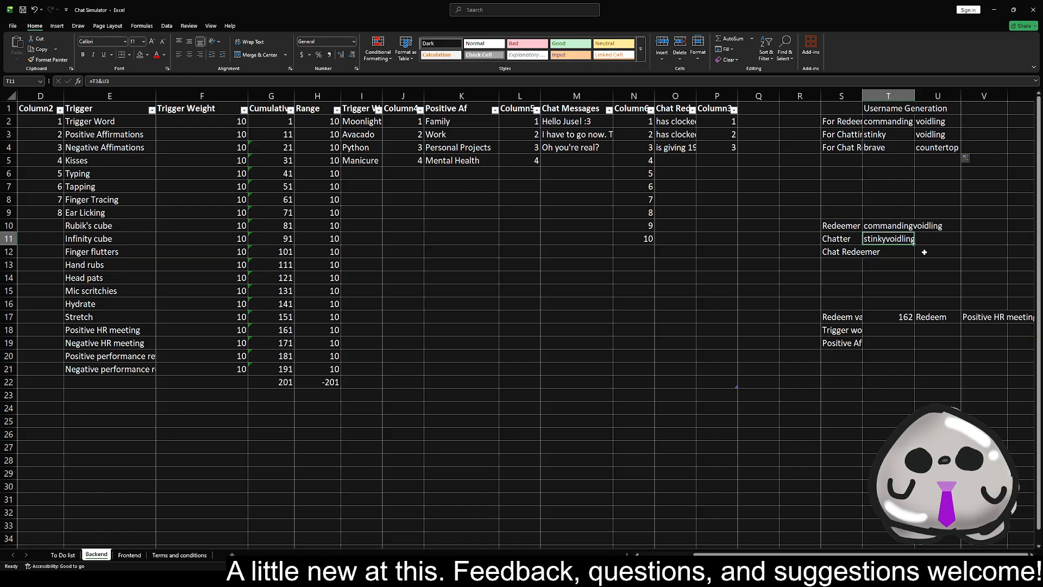
{"action": "left_click_drag", "start_coordinate": [915, 245], "coordinate": [916, 257]}
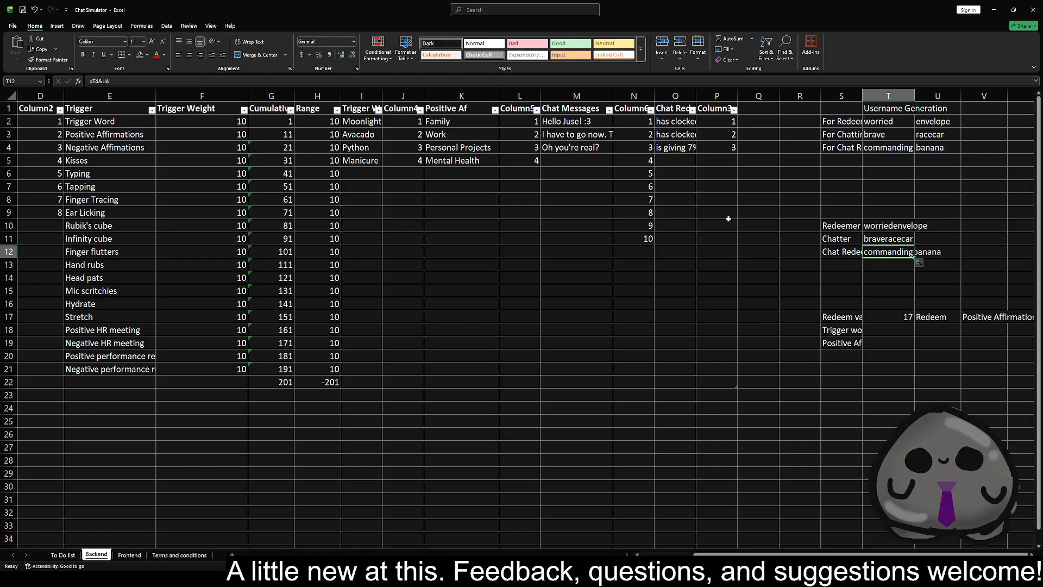
{"action": "left_click", "coordinate": [101, 81]}
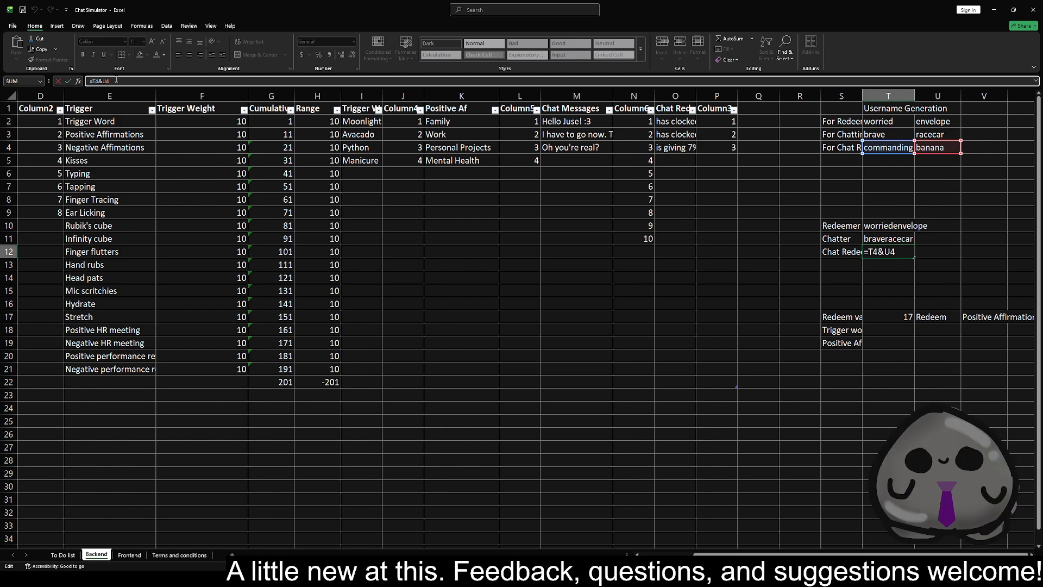
{"action": "left_click", "coordinate": [891, 238]}
{"action": "left_click", "coordinate": [892, 226]}
{"action": "left_click", "coordinate": [898, 254]}
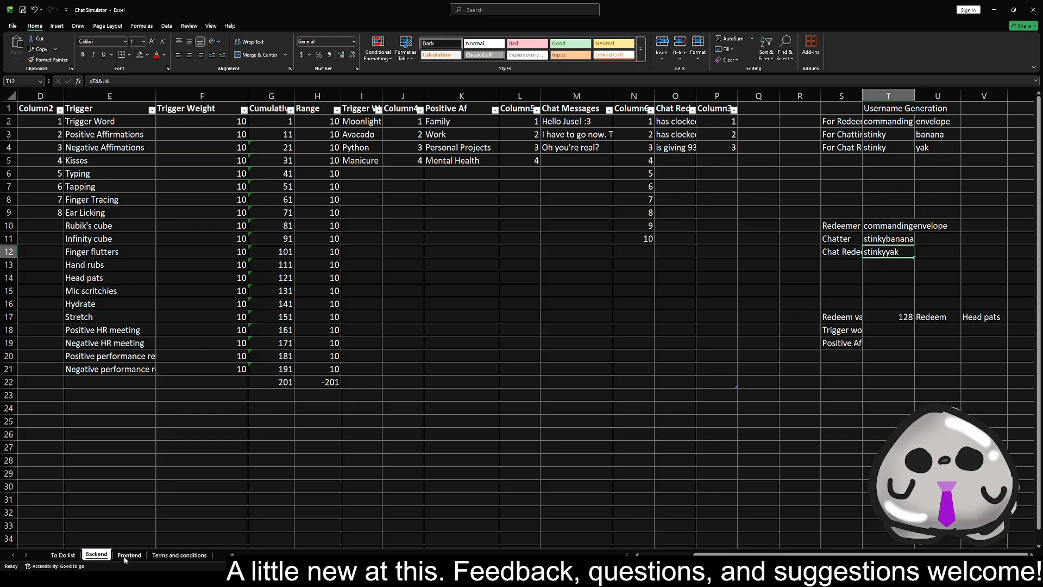
Add the heading "Chat Redeems" in cell K1 of the Frontend sheet
{"action": "left_click", "coordinate": [126, 555]}
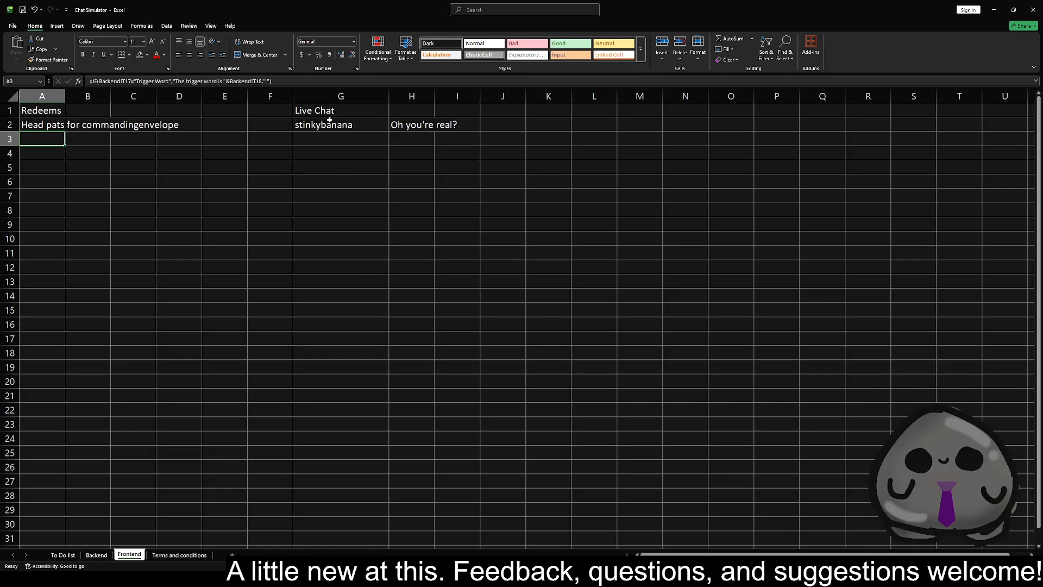
{"action": "left_click", "coordinate": [537, 110]}
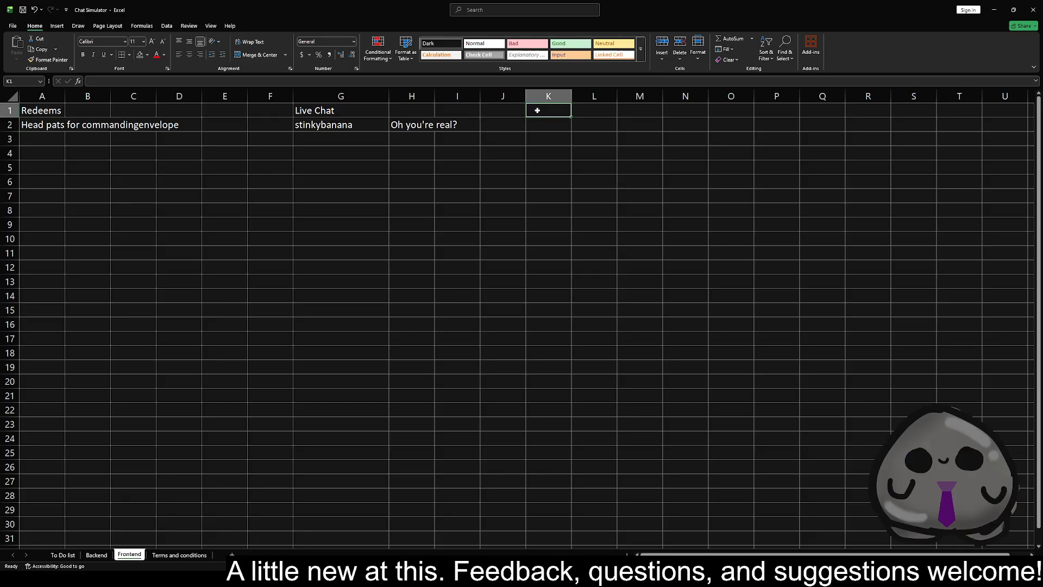
{"action": "type", "text": "Chat Redd"}
{"action": "key", "text": "BackSpace"}
{"action": "type", "text": "eems"}
{"action": "key", "text": "Return"}
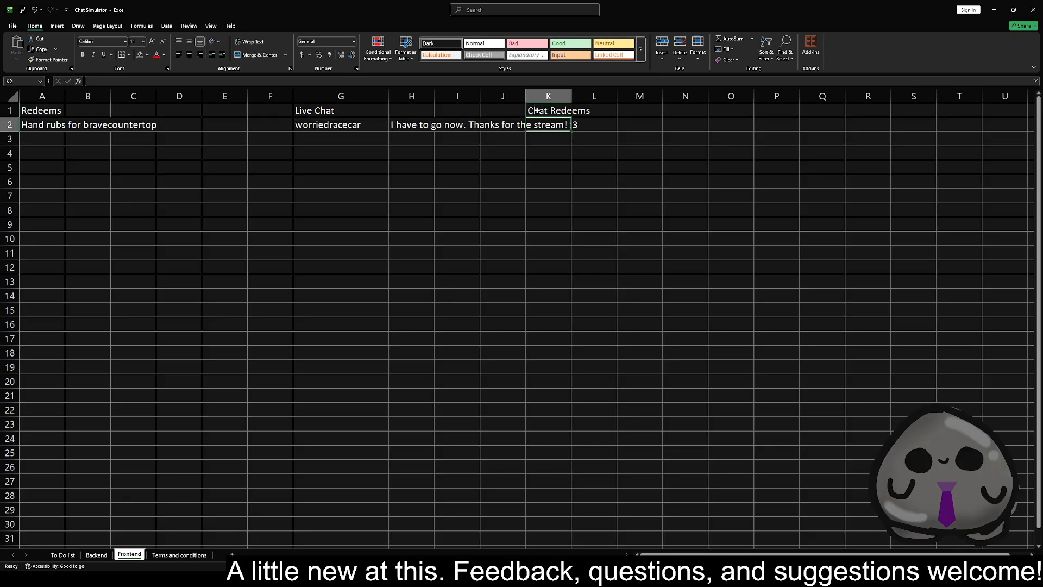
Copy the Live Chat username formula from G2 to K2 under Chat Redeems
{"action": "left_click", "coordinate": [372, 127]}
{"action": "key", "text": "ctrl+c"}
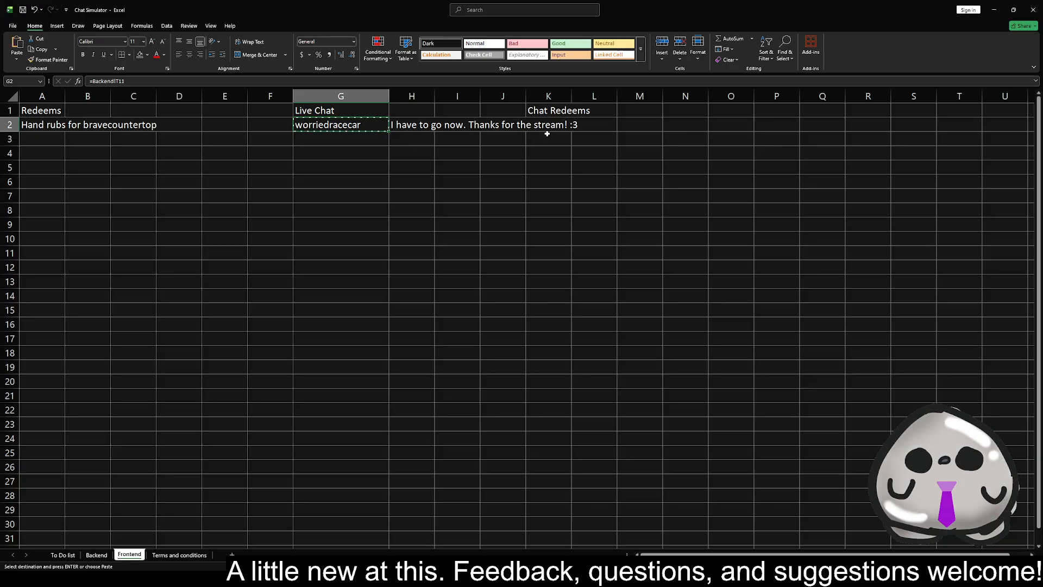
{"action": "left_click", "coordinate": [551, 128]}
{"action": "key", "text": "ctrl+v"}
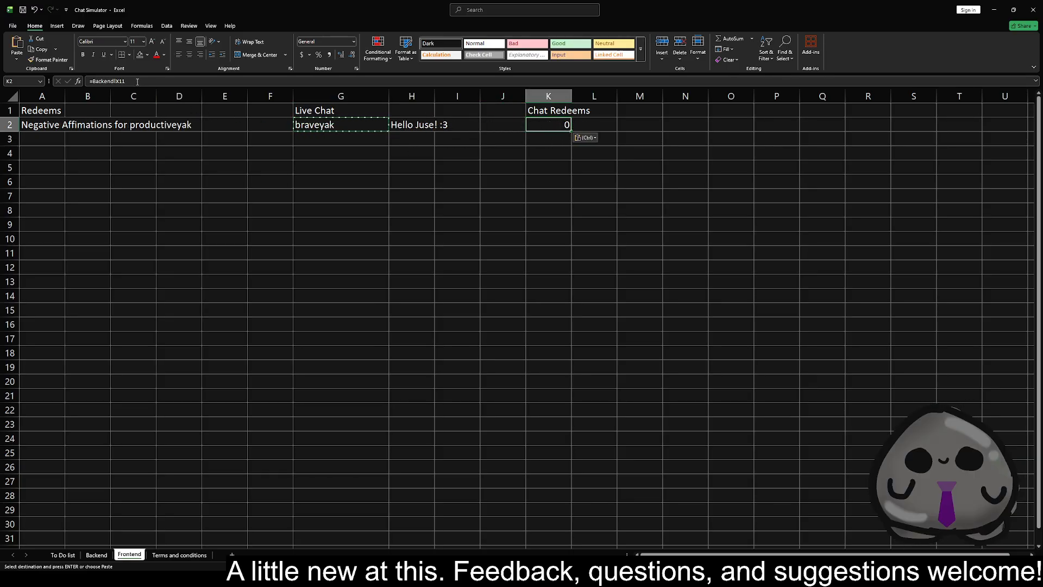
Check the Chat Redeemer name's cell on Backend and change the K2 formula on Frontend to =Backend!T12
{"action": "left_click", "coordinate": [97, 555]}
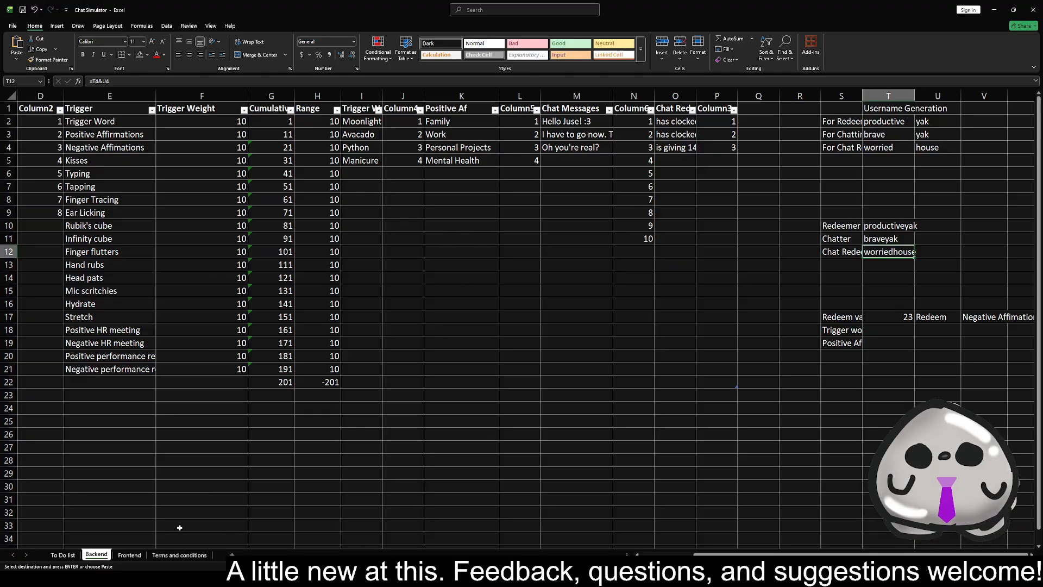
{"action": "left_click", "coordinate": [130, 554]}
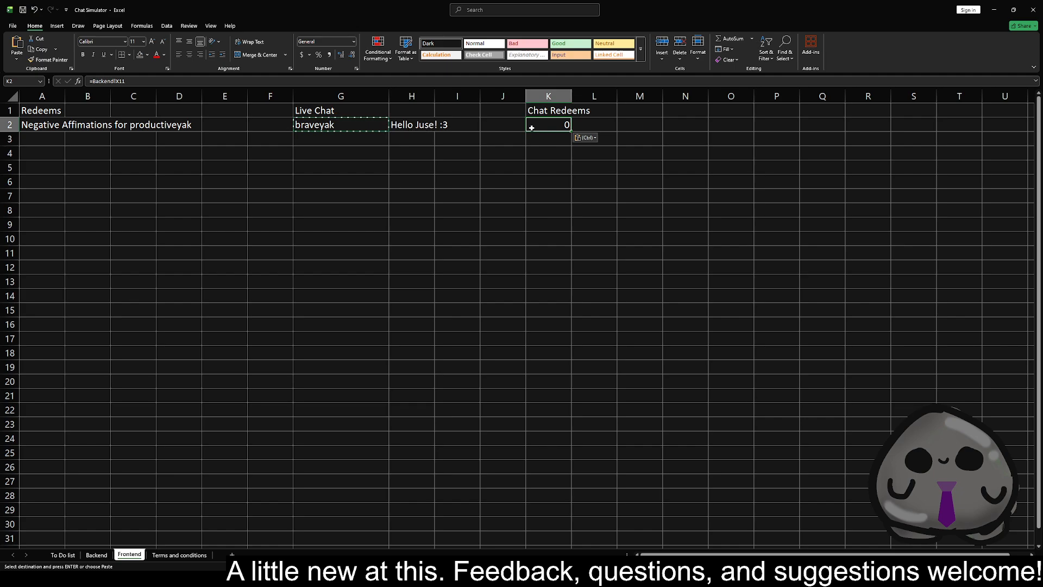
{"action": "left_click", "coordinate": [137, 82]}
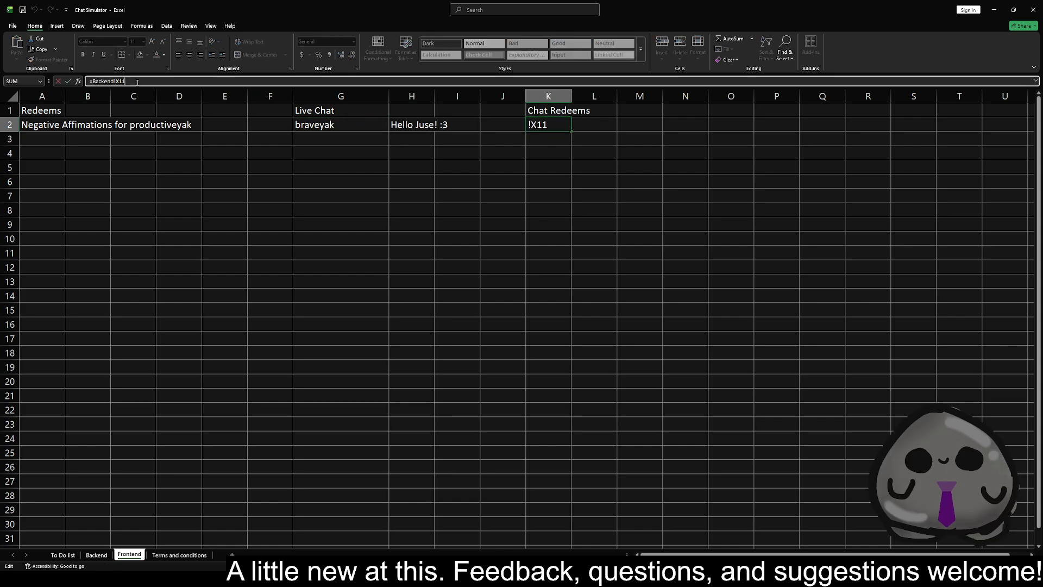
{"action": "key", "text": "BackSpace"}
{"action": "key", "text": "BackSpace"}
{"action": "key", "text": "BackSpace"}
{"action": "key", "text": "BackSpace"}
{"action": "key", "text": "BackSpace"}
{"action": "key", "text": "BackSpace"}
{"action": "type", "text": "T12"}
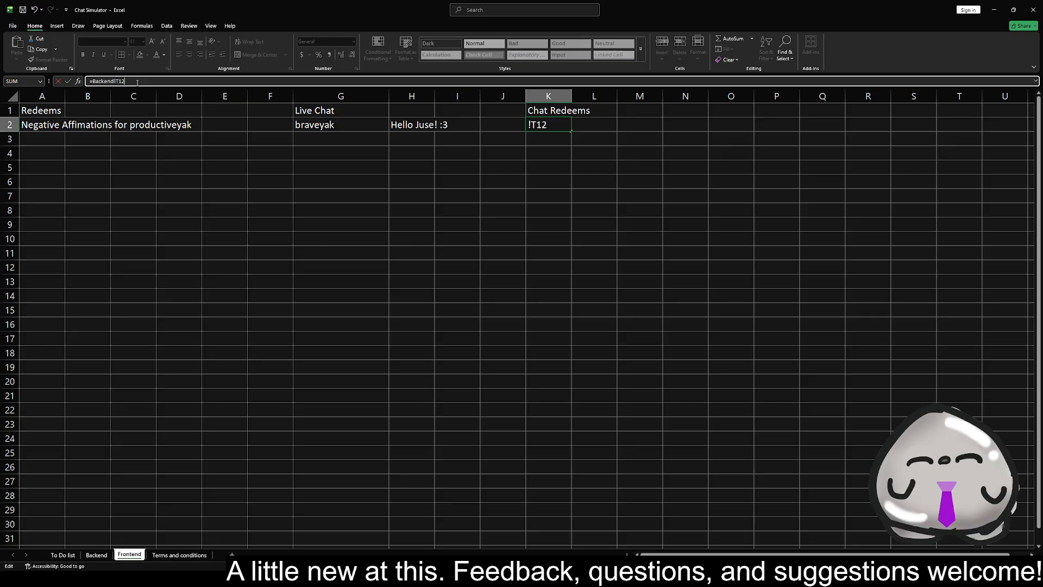
{"action": "key", "text": "Return"}
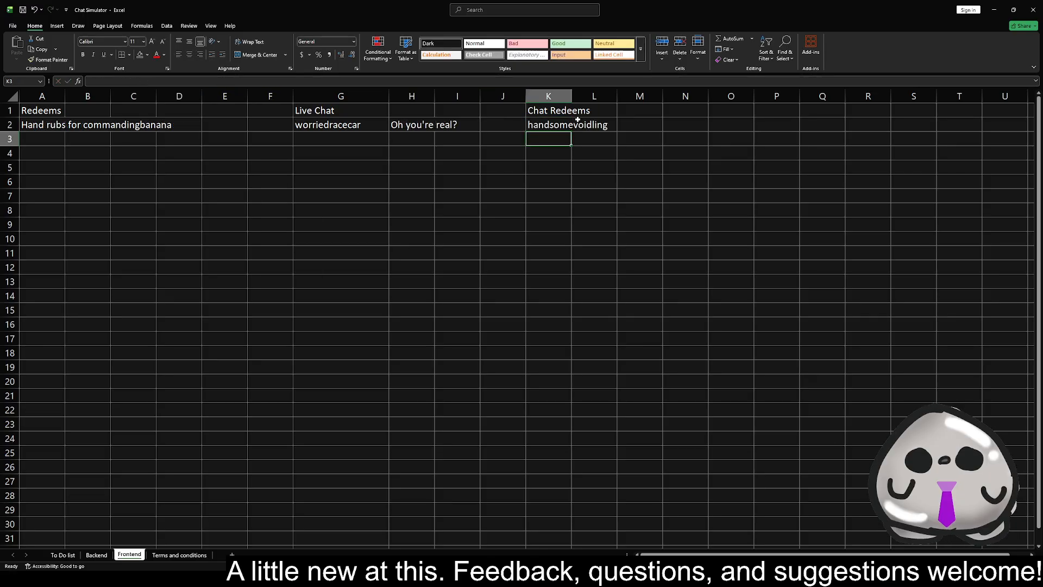
Fit column K to its contents and widen column H for the chat messages
{"action": "double_click", "coordinate": [572, 94]}
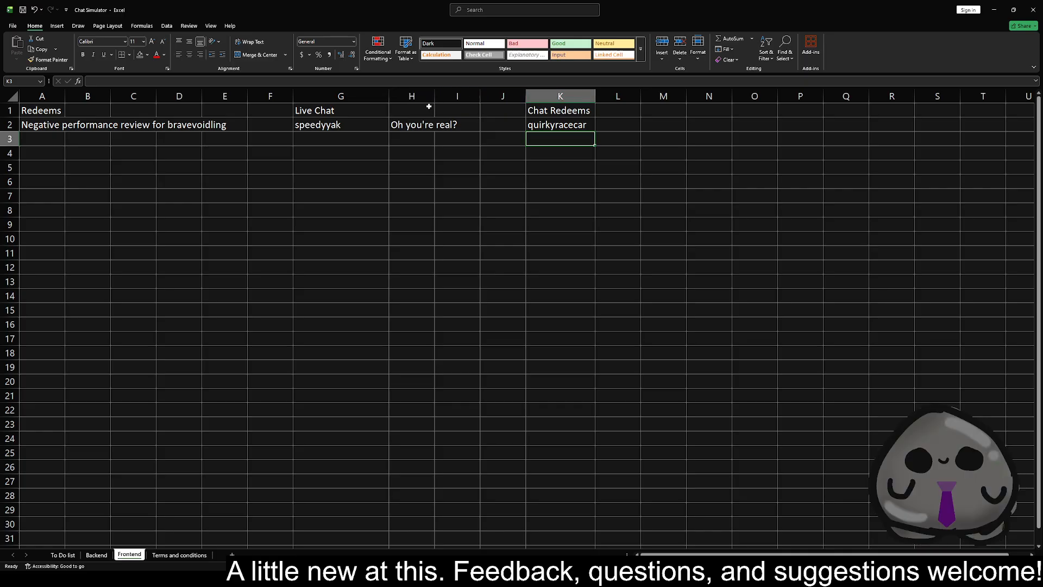
{"action": "left_click_drag", "start_coordinate": [432, 95], "coordinate": [515, 95]}
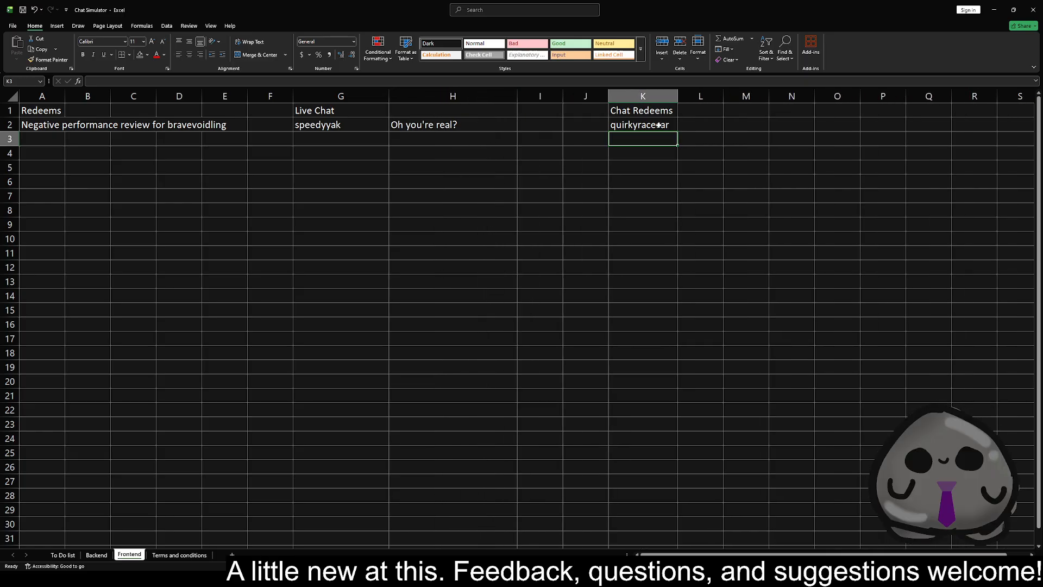
Copy the random message lookup formula from H2 to L2 beside the chat redeemer's name
{"action": "left_click", "coordinate": [700, 123]}
{"action": "left_click", "coordinate": [423, 127]}
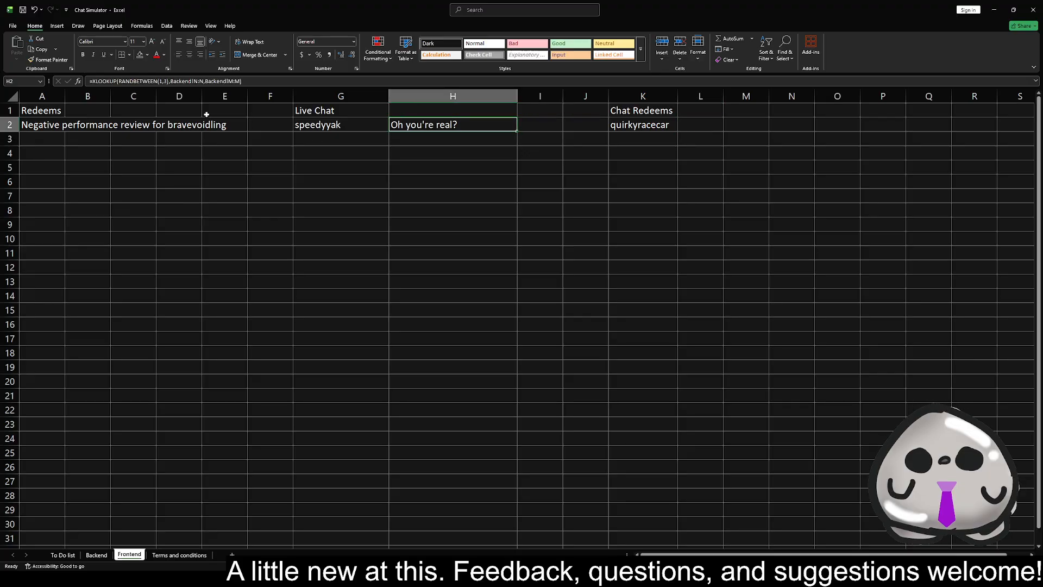
{"action": "key", "text": "ctrl+c"}
{"action": "left_click", "coordinate": [721, 131]}
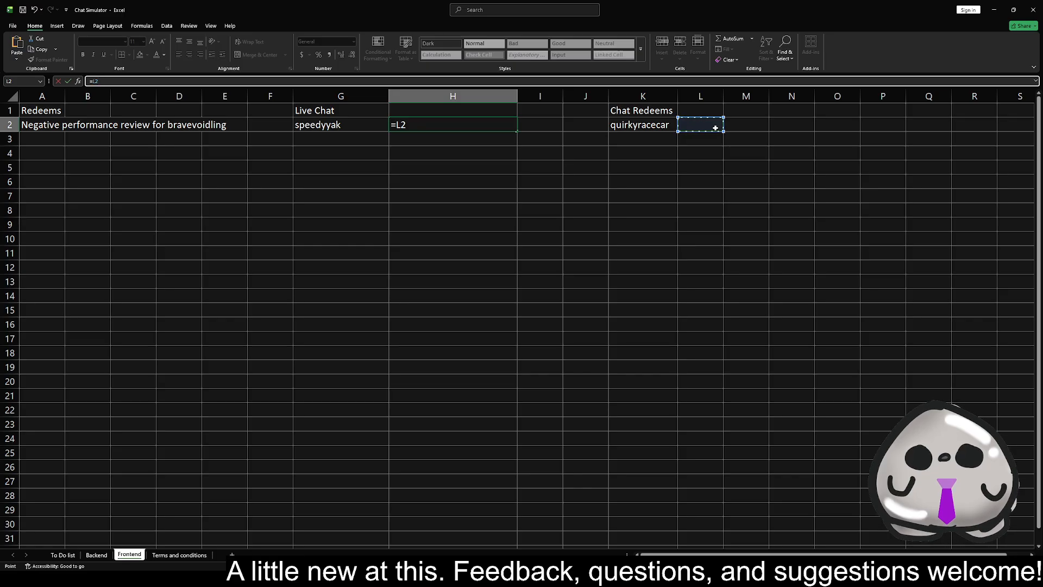
{"action": "key", "text": "Escape"}
{"action": "left_click", "coordinate": [708, 126]}
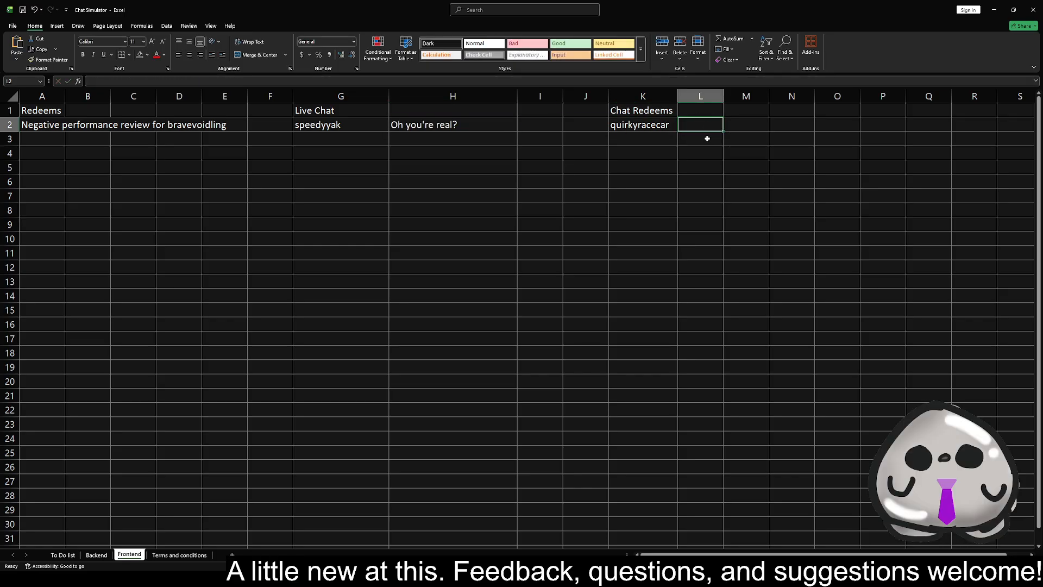
{"action": "key", "text": "ctrl+v"}
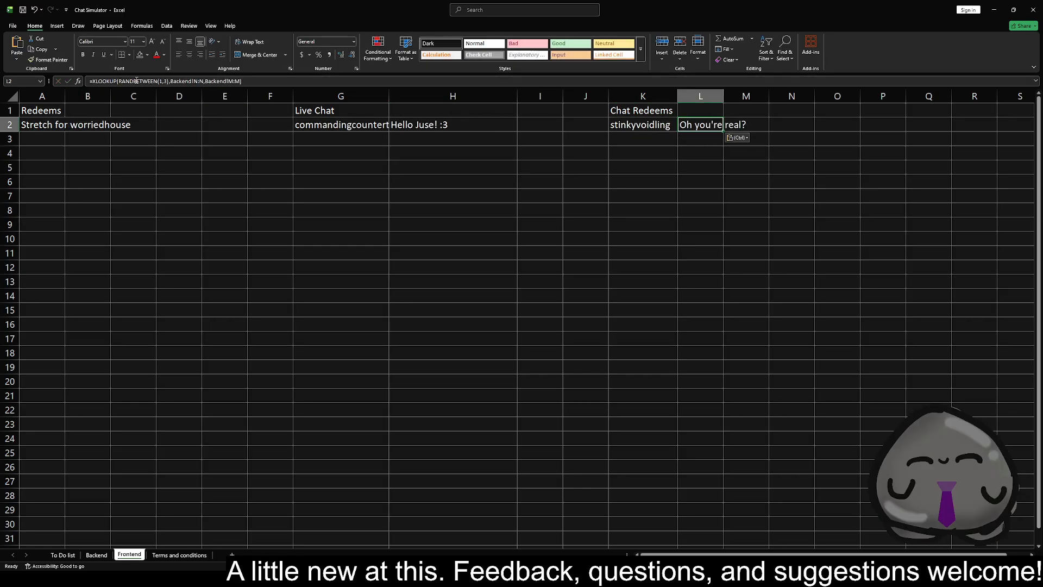
Edit the L2 XLOOKUP to search Backend!P:P and return Backend!O:O, keeping RANDBETWEEN(1,3)
{"action": "left_click", "coordinate": [99, 555]}
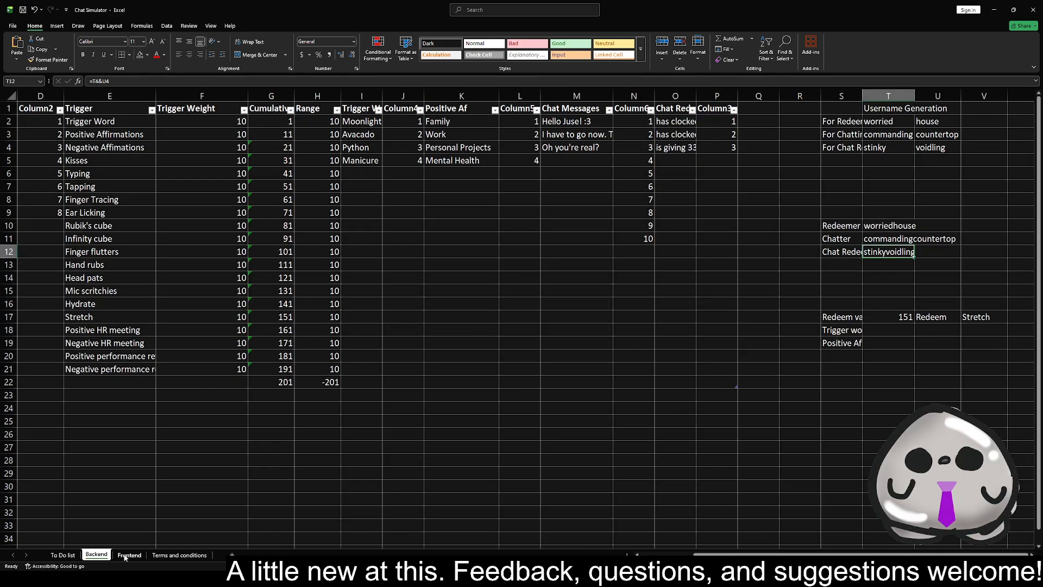
{"action": "left_click", "coordinate": [128, 555]}
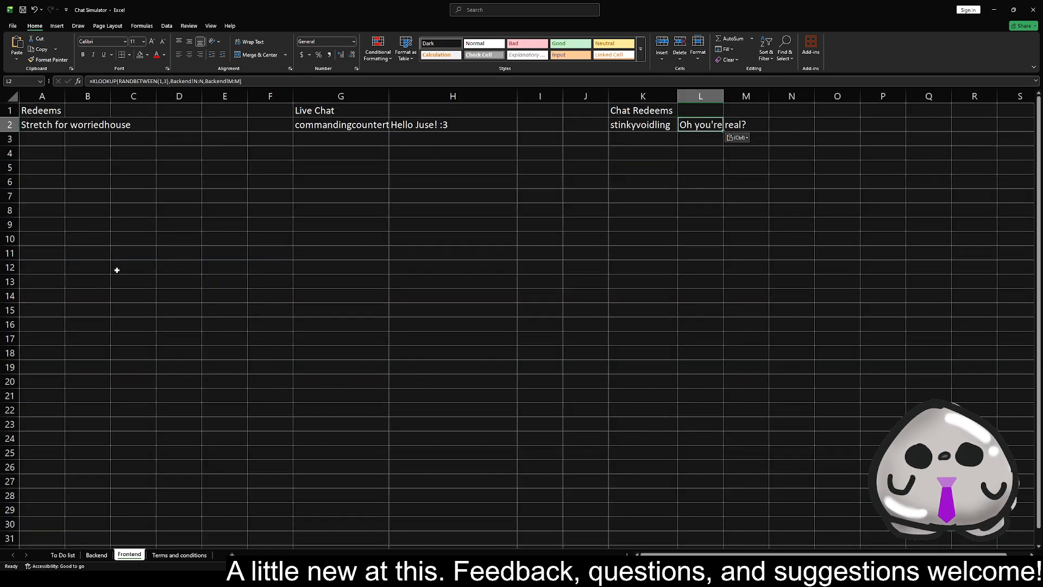
{"action": "left_click", "coordinate": [204, 82]}
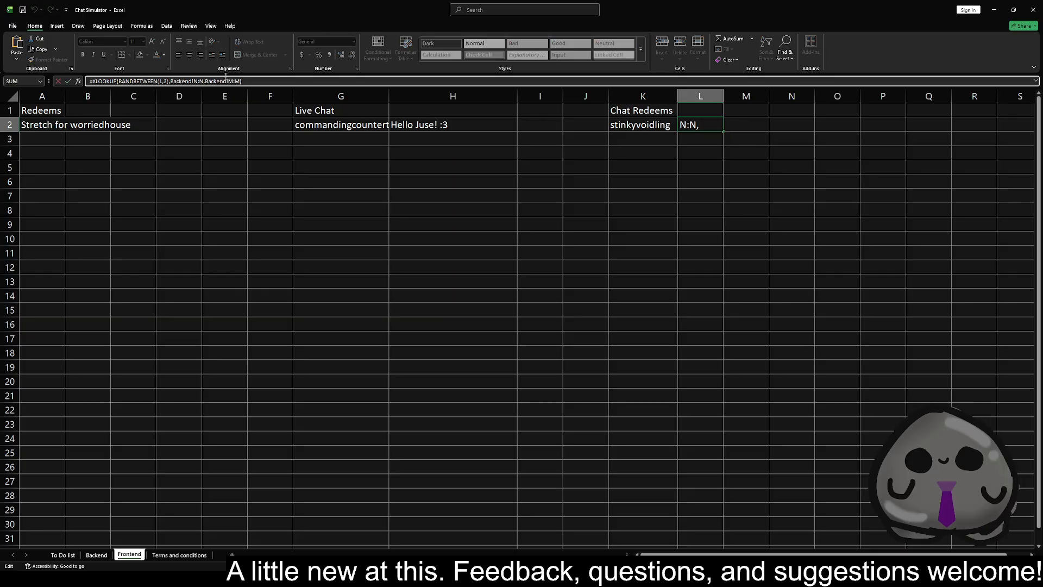
{"action": "key", "text": "BackSpace"}
{"action": "type", "text": "P"}
{"action": "key", "text": "Left"}
{"action": "key", "text": "Left"}
{"action": "key", "text": "BackSpace"}
{"action": "type", "text": "P"}
{"action": "key", "text": "Right"}
{"action": "key", "text": "BackSpace"}
{"action": "type", "text": "O"}
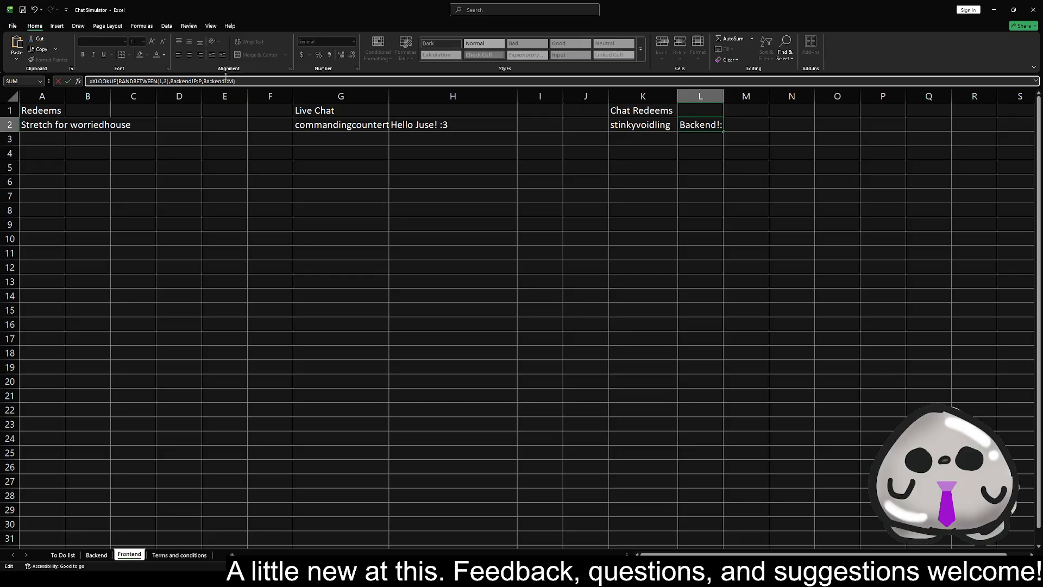
{"action": "key", "text": "Right"}
{"action": "key", "text": "Delete"}
{"action": "type", "text": "O"}
{"action": "key", "text": "Return"}
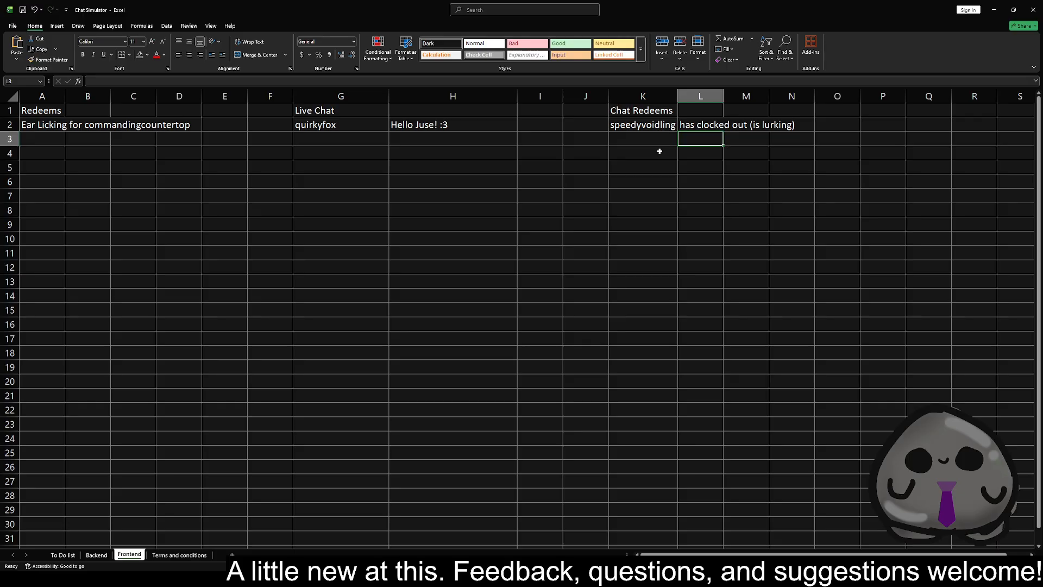
On the To Do list sheet, delete the "Add more messages to the chatbox" entry together with its three sub-items
{"action": "left_click", "coordinate": [264, 182]}
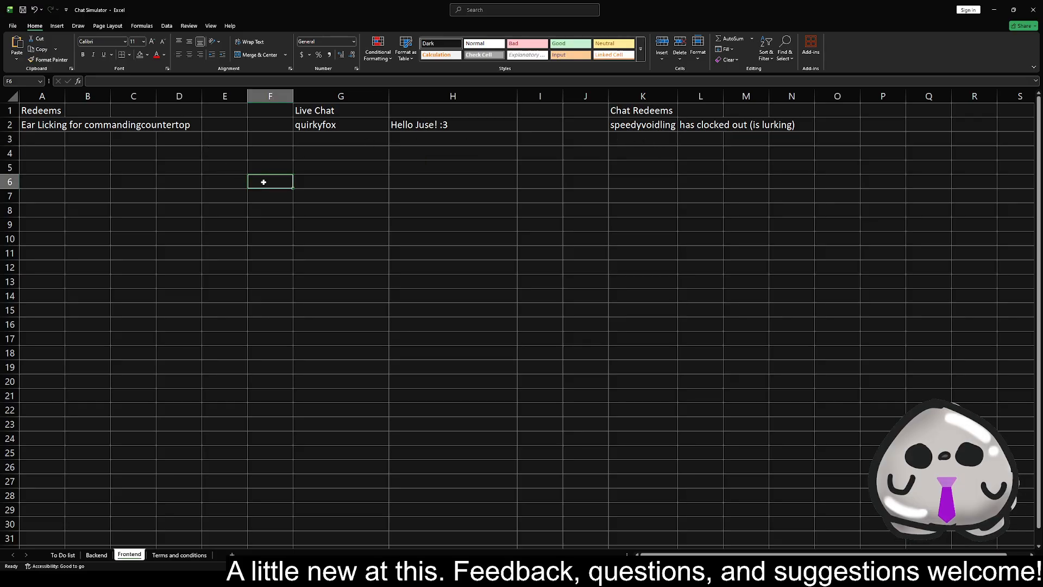
{"action": "left_click", "coordinate": [54, 141]}
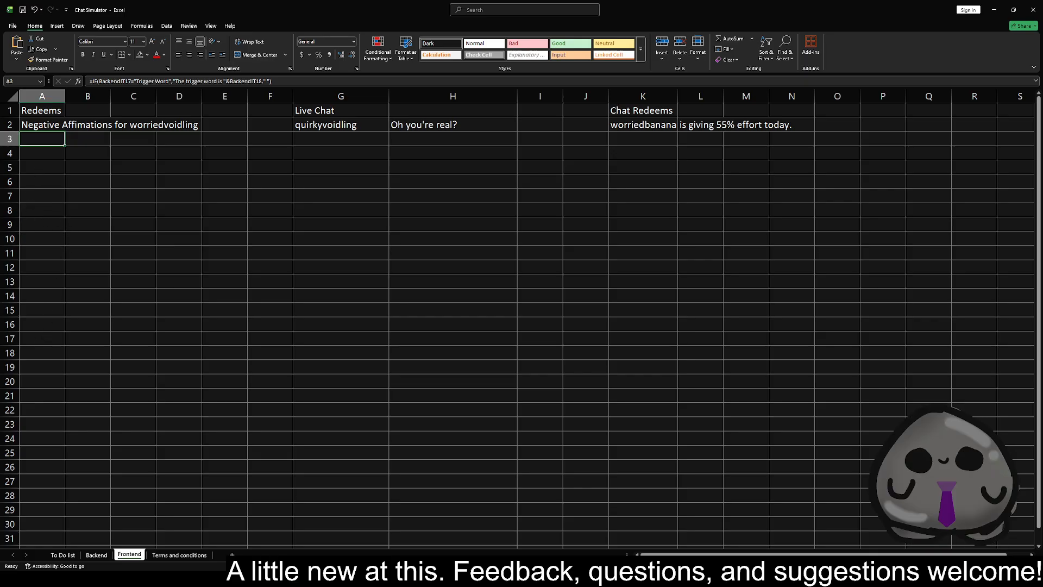
{"action": "left_click", "coordinate": [62, 555]}
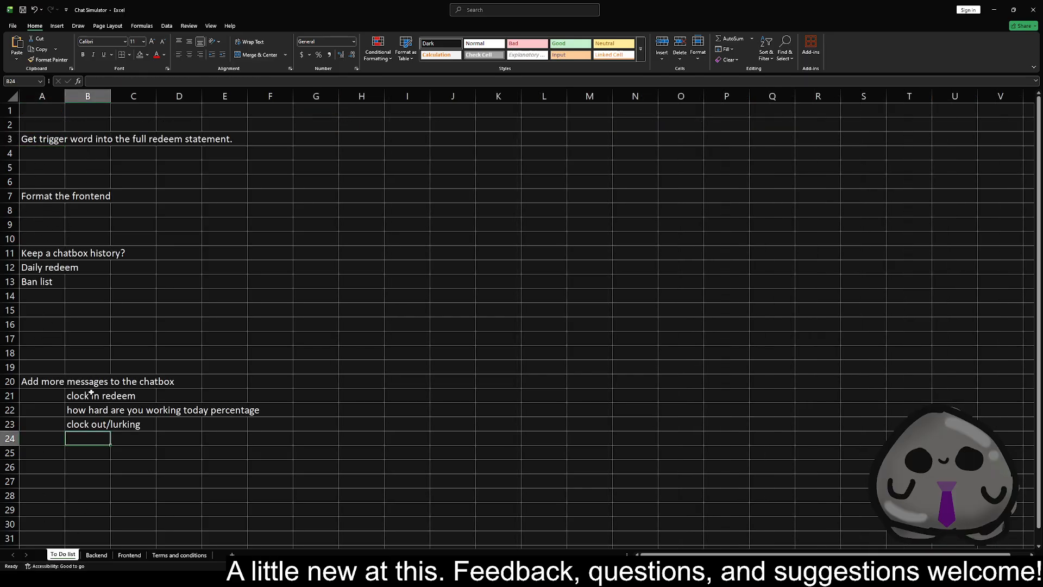
{"action": "left_click_drag", "start_coordinate": [86, 427], "coordinate": [44, 382]}
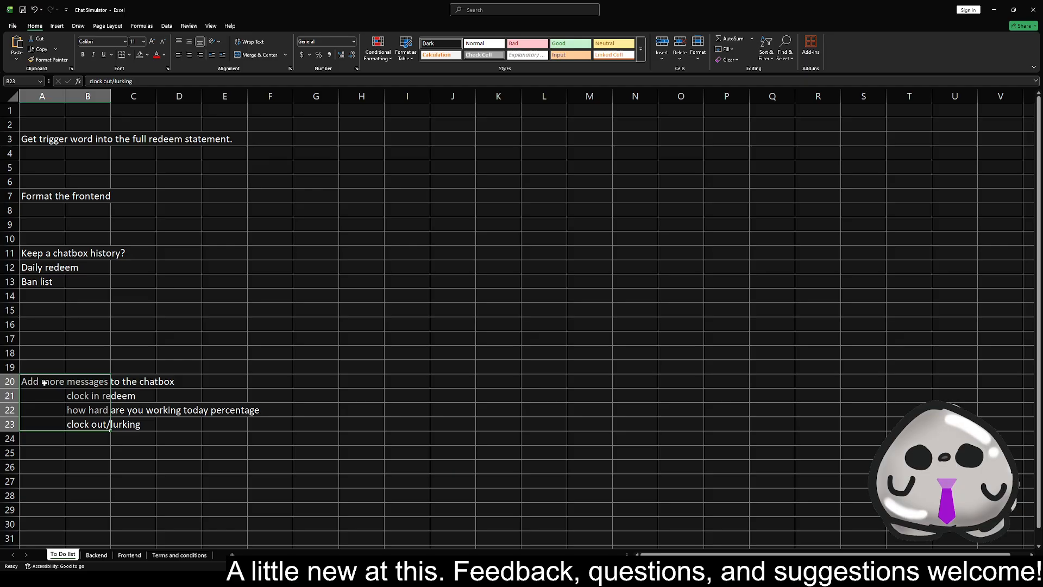
{"action": "key", "text": "Delete"}
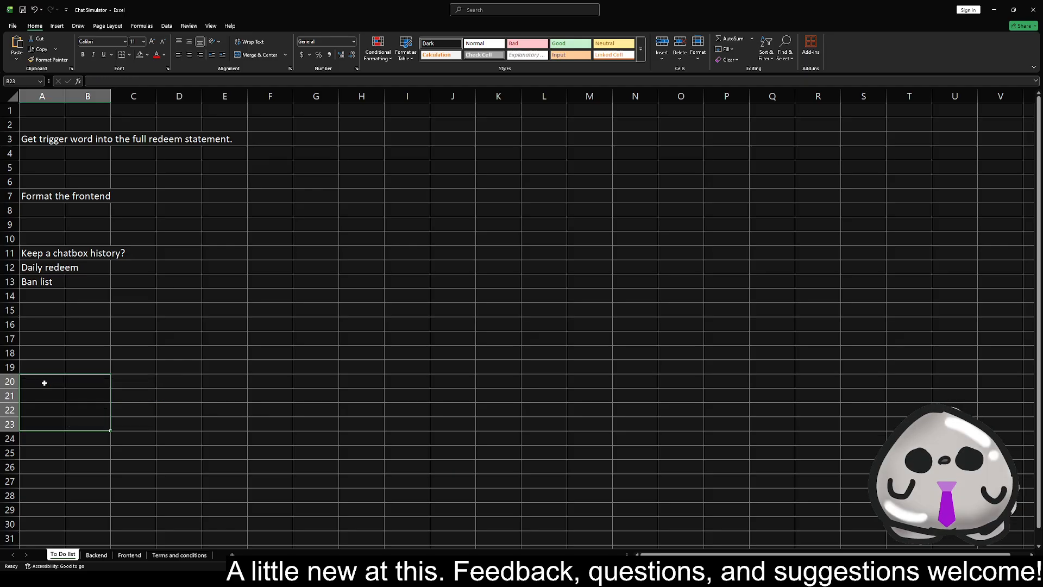
{"action": "left_click", "coordinate": [57, 283]}
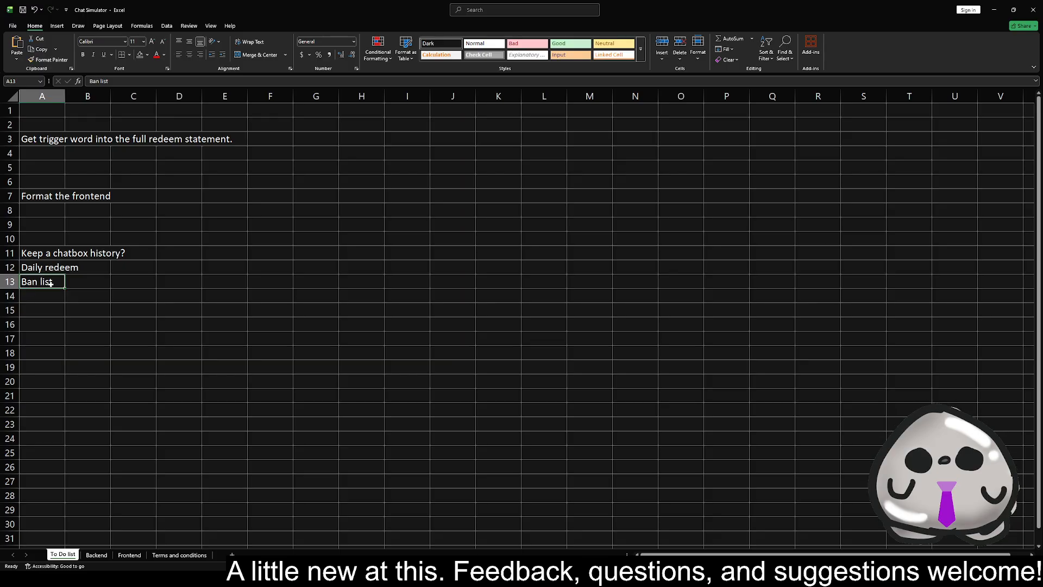
{"action": "left_click", "coordinate": [53, 266]}
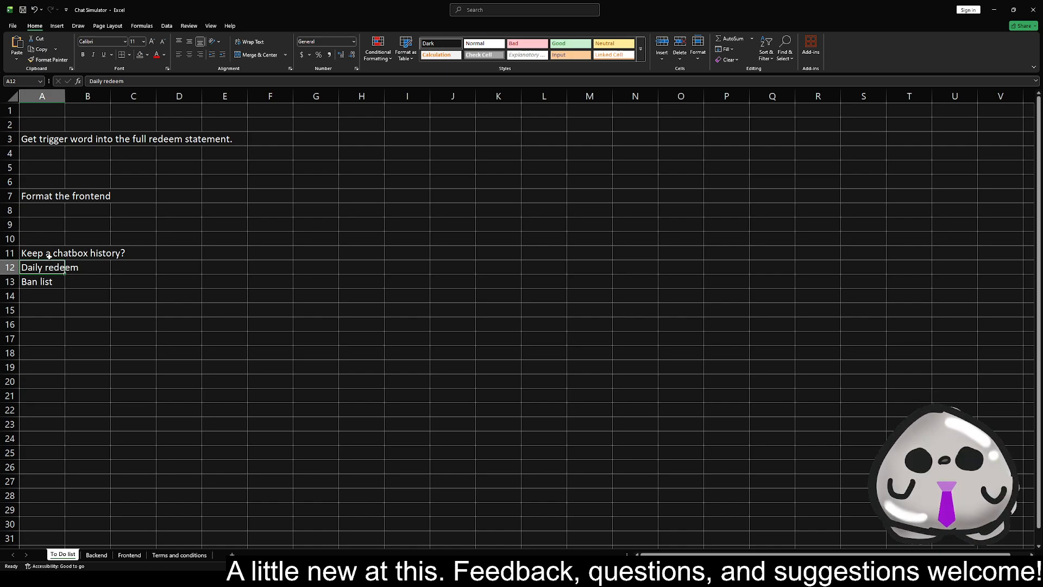
{"action": "left_click", "coordinate": [54, 253]}
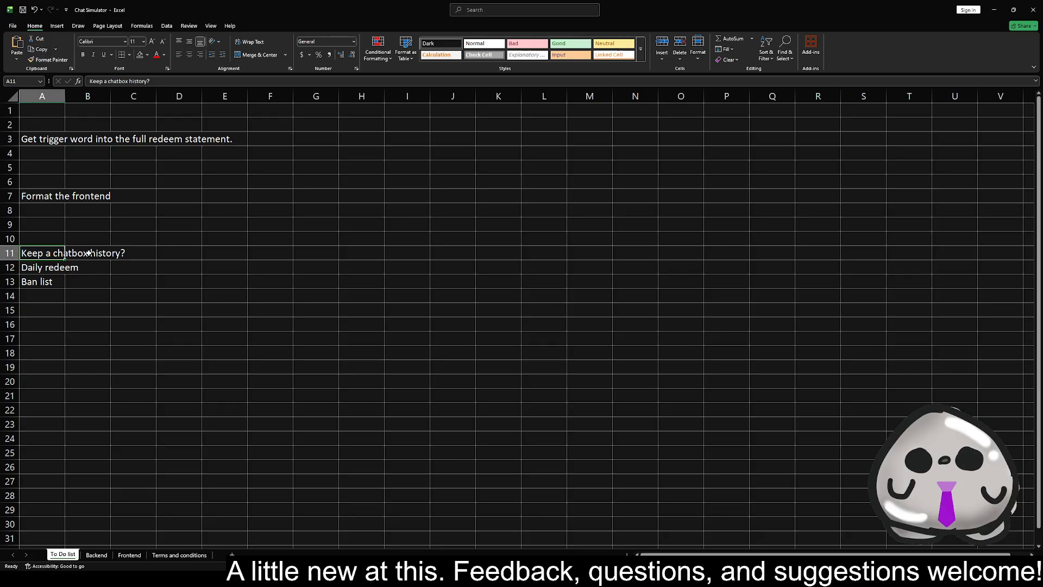
{"action": "left_click", "coordinate": [52, 272]}
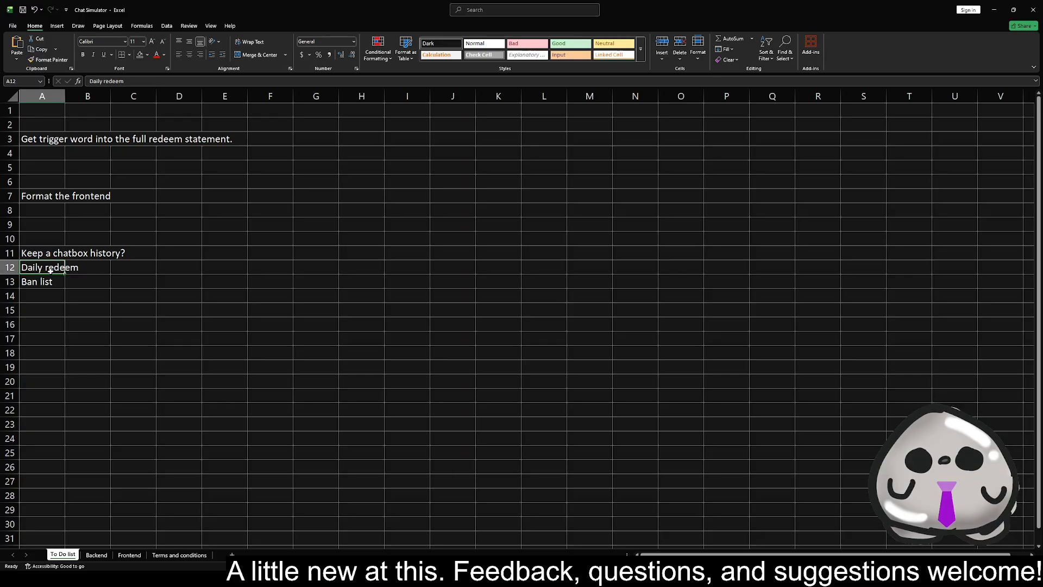
{"action": "left_click", "coordinate": [51, 279]}
{"action": "key", "text": "Up"}
{"action": "key", "text": "Up"}
{"action": "left_click", "coordinate": [49, 291]}
{"action": "left_click", "coordinate": [47, 284]}
{"action": "left_click", "coordinate": [48, 254]}
{"action": "left_click", "coordinate": [48, 279]}
{"action": "left_click", "coordinate": [48, 258]}
{"action": "left_click", "coordinate": [51, 280]}
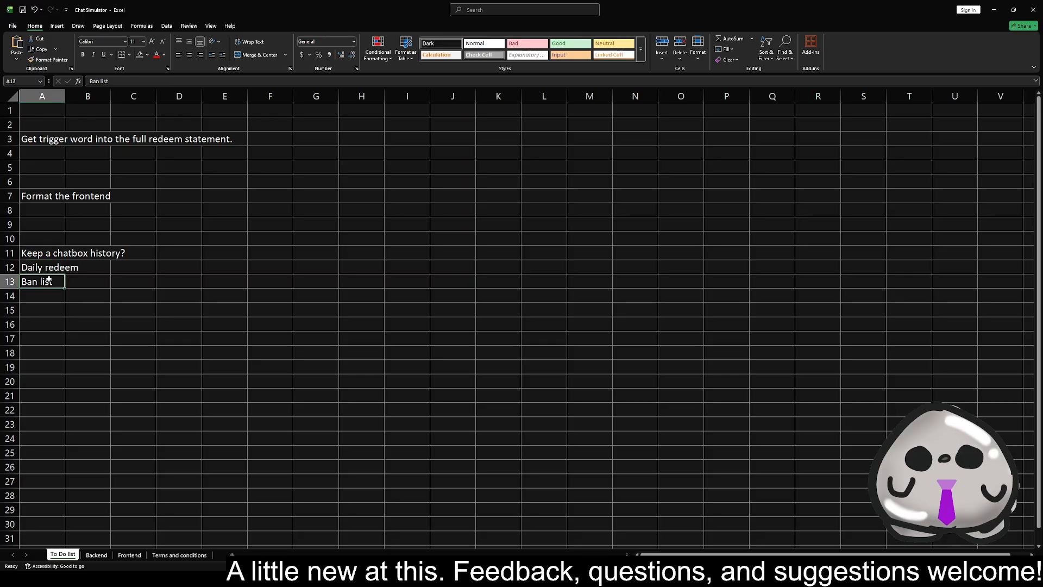
Remove the "Daily redeem" item from the To Do list and review the remaining formatting and trigger word tasks
{"action": "left_click", "coordinate": [49, 271]}
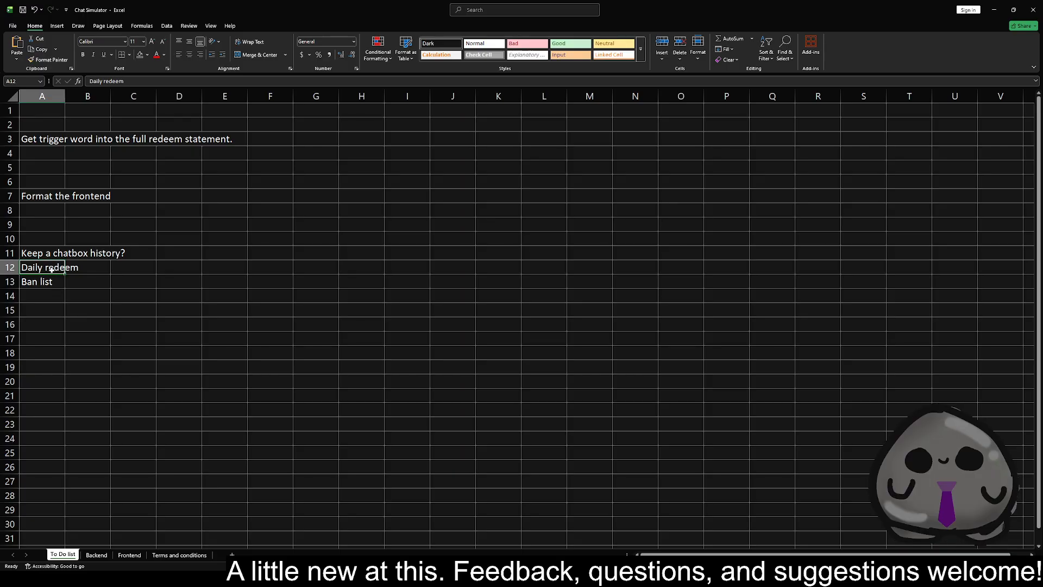
{"action": "key", "text": "BackSpace"}
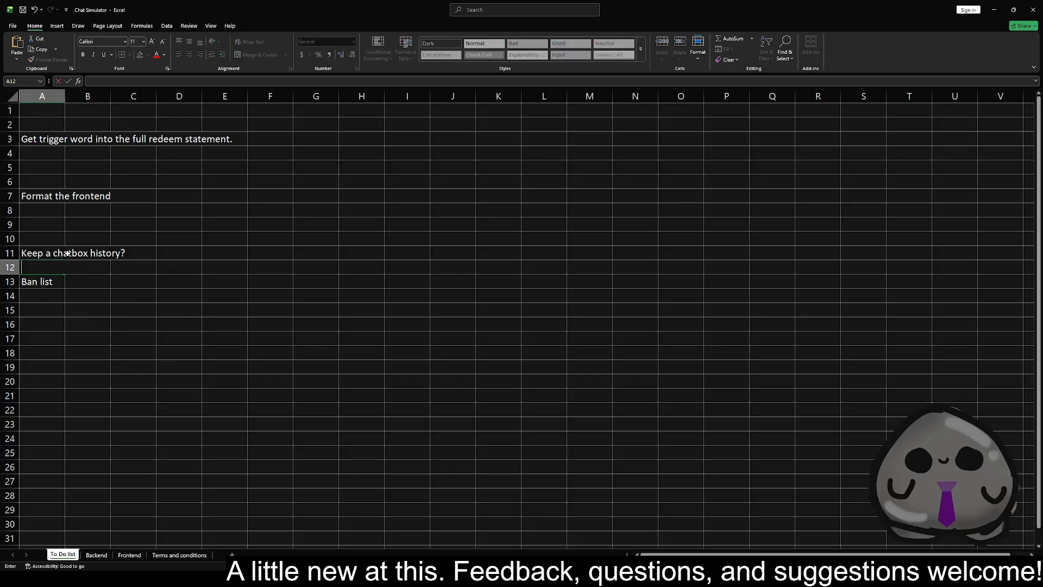
{"action": "left_click", "coordinate": [49, 233]}
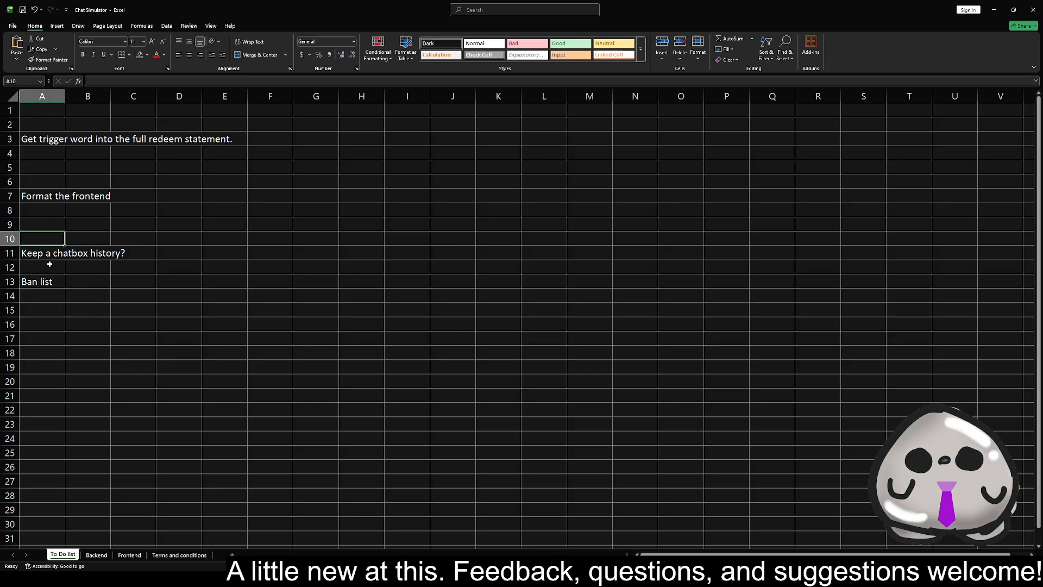
{"action": "left_click", "coordinate": [46, 196]}
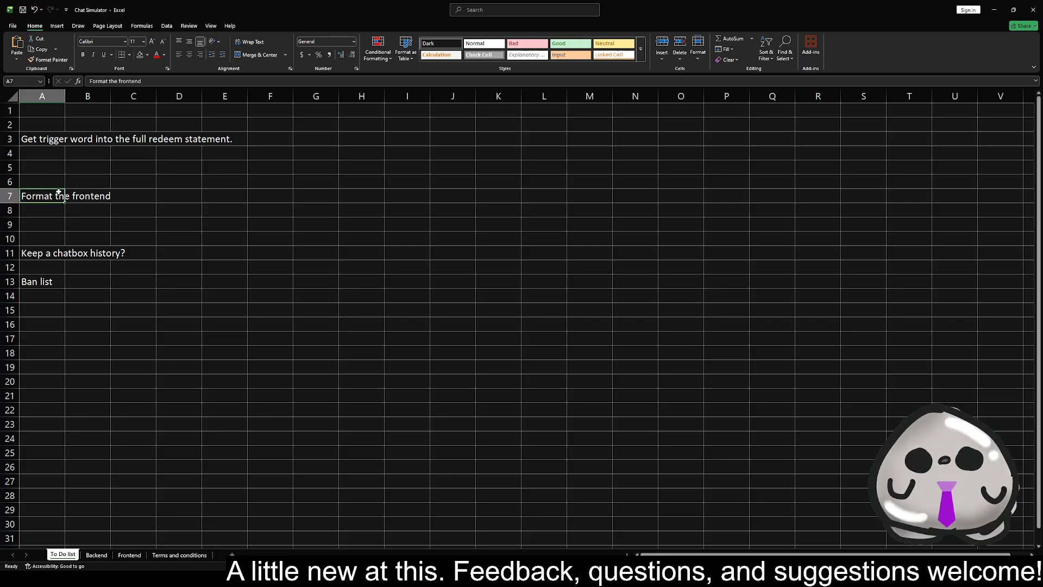
{"action": "left_click", "coordinate": [45, 139]}
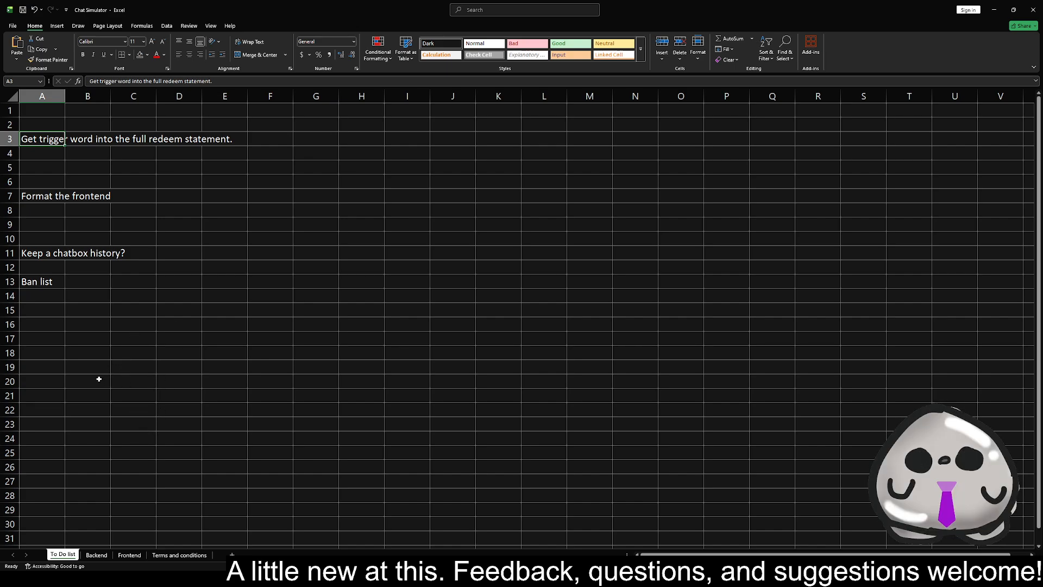
On the Backend sheet, add "cube" below envelope in the Name B column, in cell C10
{"action": "left_click", "coordinate": [98, 555]}
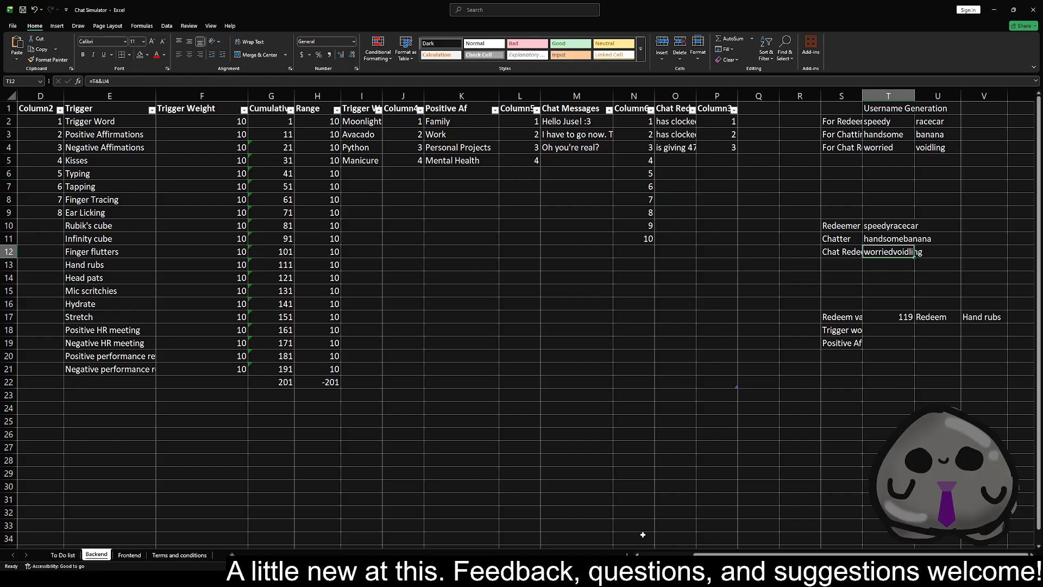
{"action": "scroll", "coordinate": [634, 528], "scroll_direction": "left", "scroll_amount": 3}
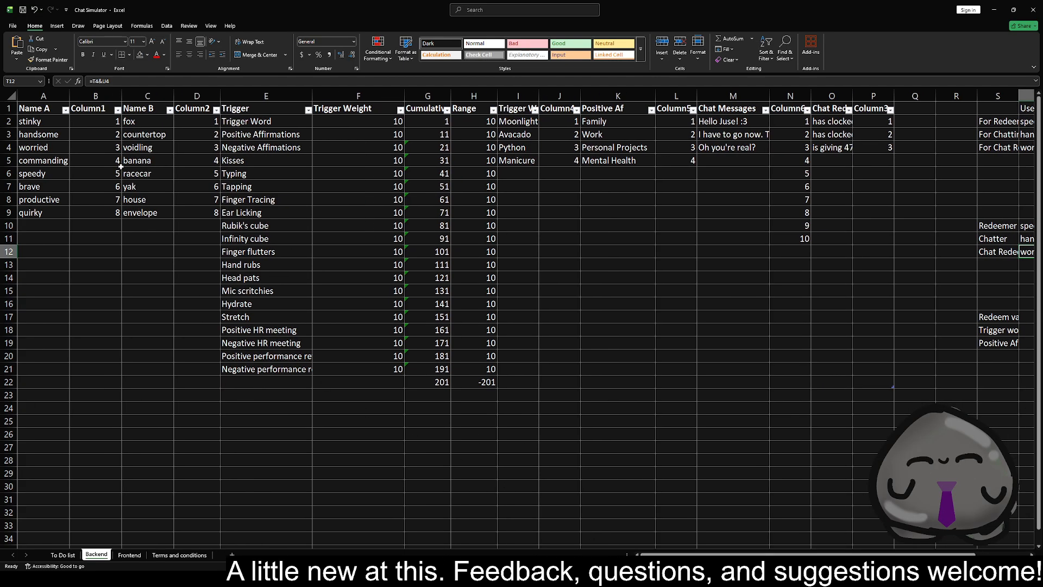
{"action": "left_click", "coordinate": [37, 229]}
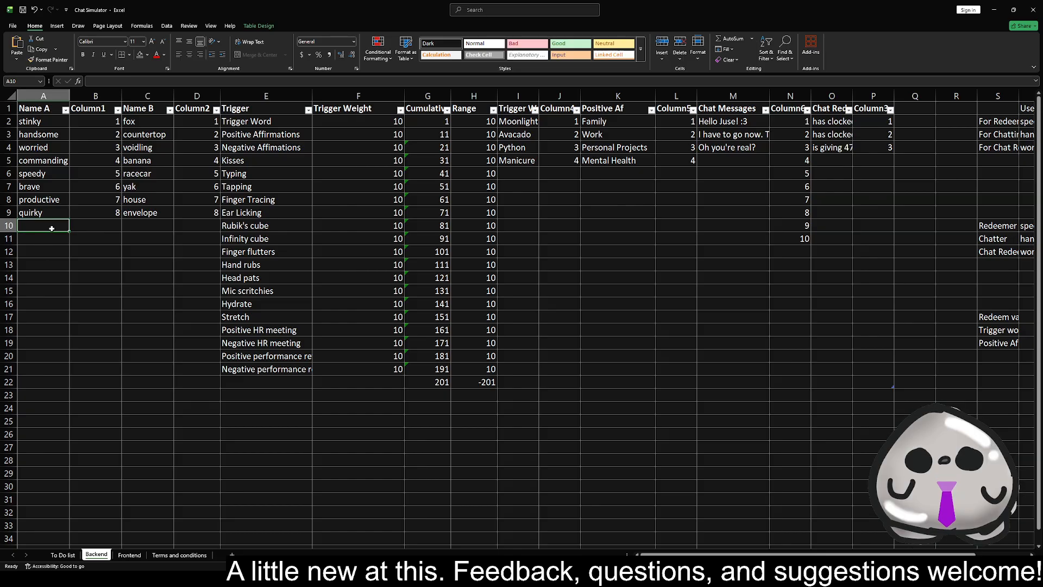
{"action": "left_click_drag", "start_coordinate": [52, 232], "coordinate": [50, 330]}
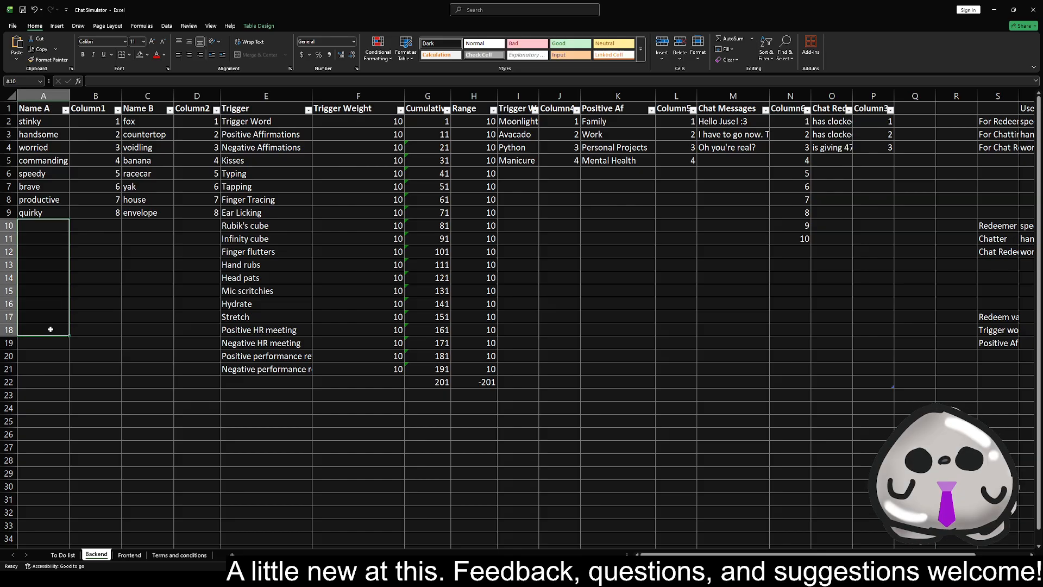
{"action": "left_click_drag", "start_coordinate": [135, 225], "coordinate": [146, 341]}
{"action": "left_click_drag", "start_coordinate": [139, 266], "coordinate": [134, 328]}
{"action": "left_click", "coordinate": [36, 225]}
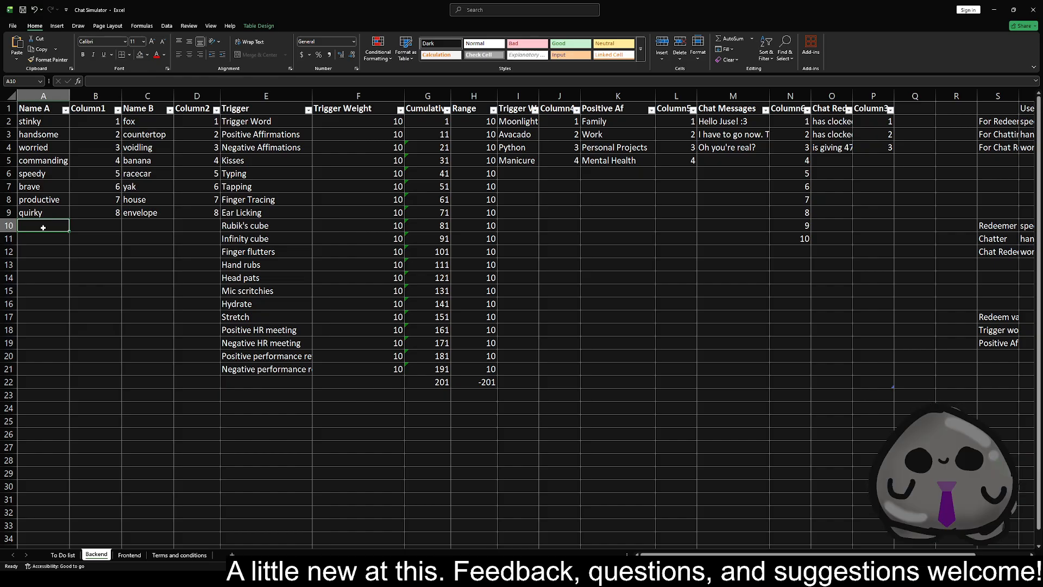
{"action": "key", "text": "Right"}
{"action": "key", "text": "Right"}
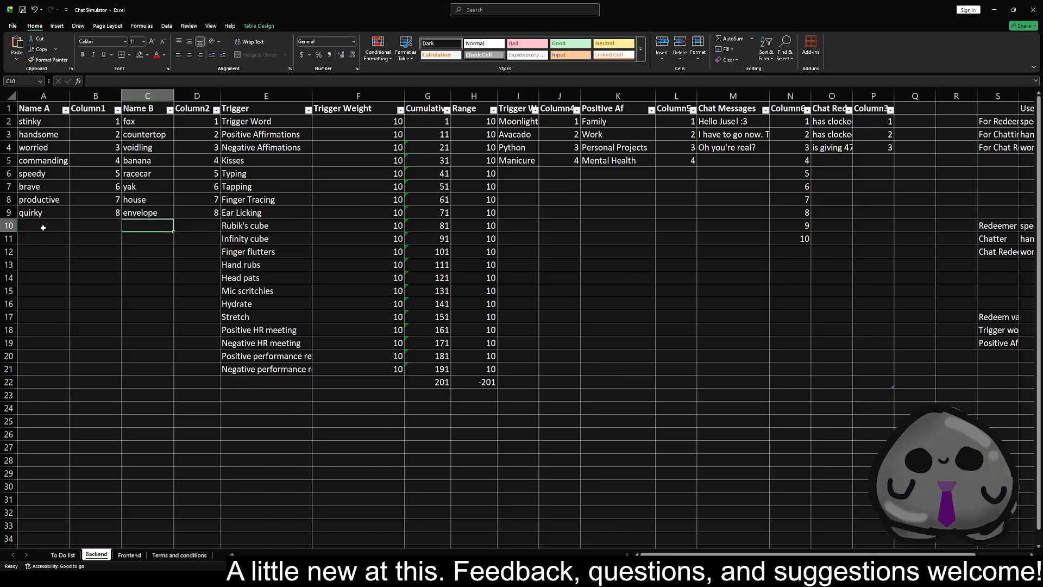
{"action": "type", "text": "cube"}
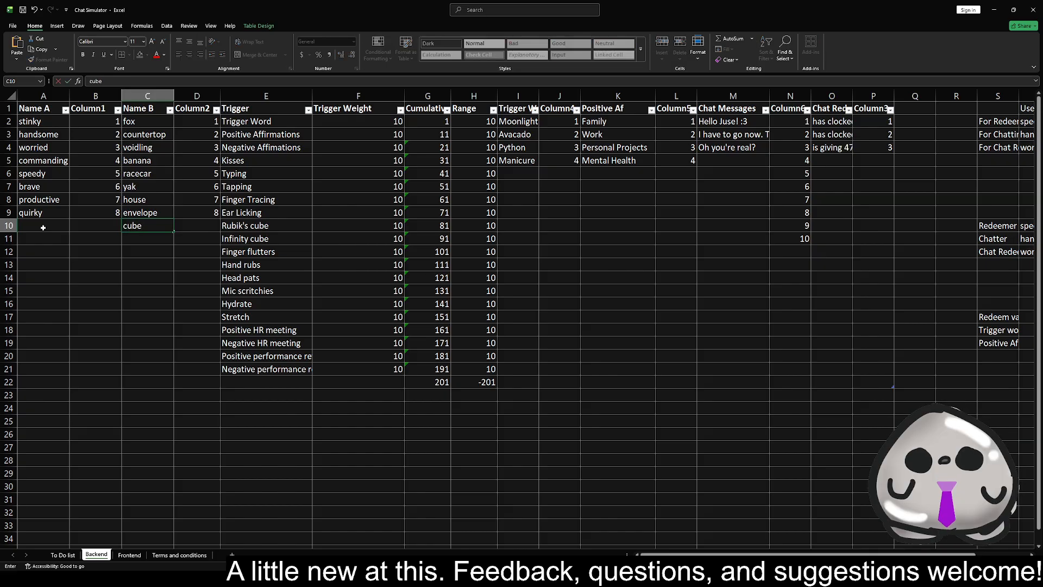
{"action": "key", "text": "Return"}
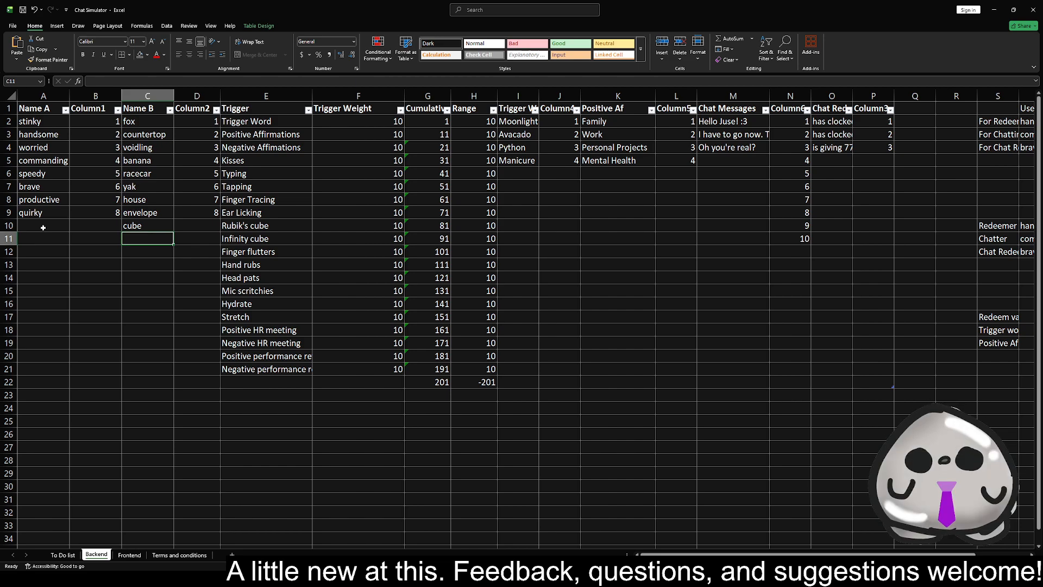
Add "lazy" below quirky in the Name A column, in cell A10
{"action": "key", "text": "Left"}
{"action": "key", "text": "Up"}
{"action": "key", "text": "Left"}
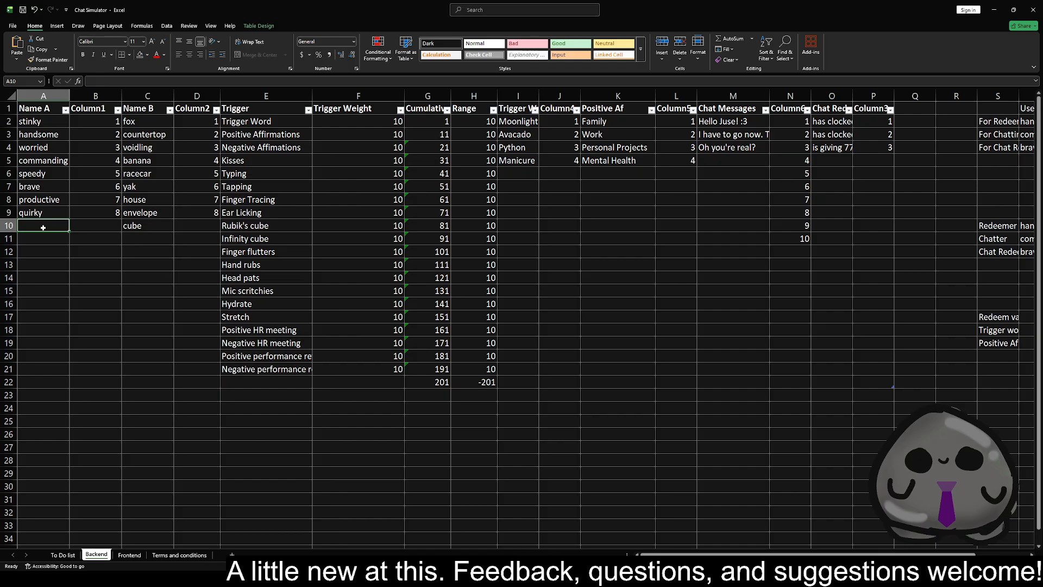
{"action": "type", "text": "lazy"}
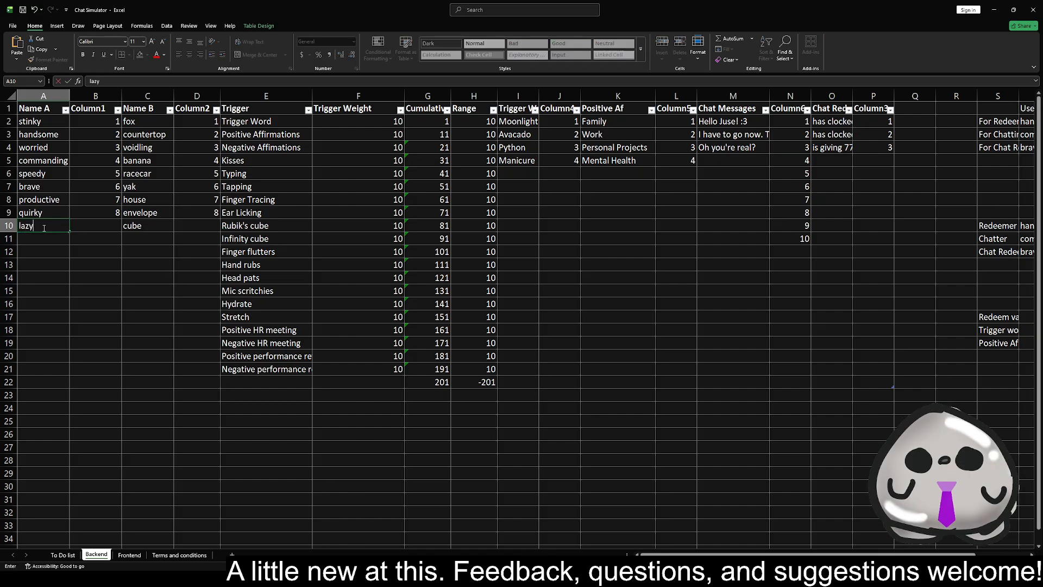
{"action": "key", "text": "Return"}
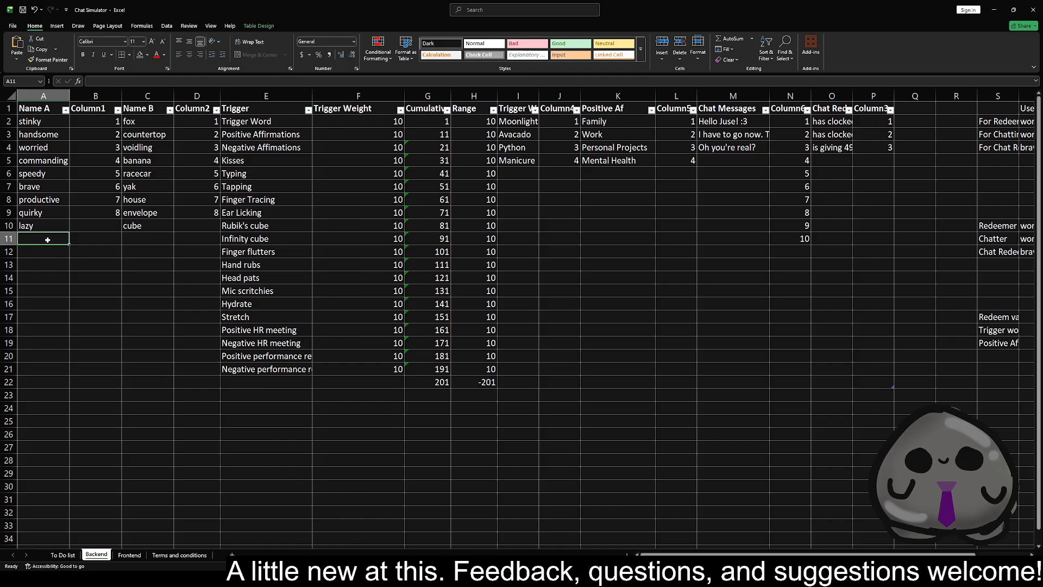
Fill row 11 of the username lists with "shirt" under Name B and "red" under Name A
{"action": "key", "text": "Tab"}
{"action": "key", "text": "Tab"}
{"action": "type", "text": "shirt"}
{"action": "key", "text": "Return"}
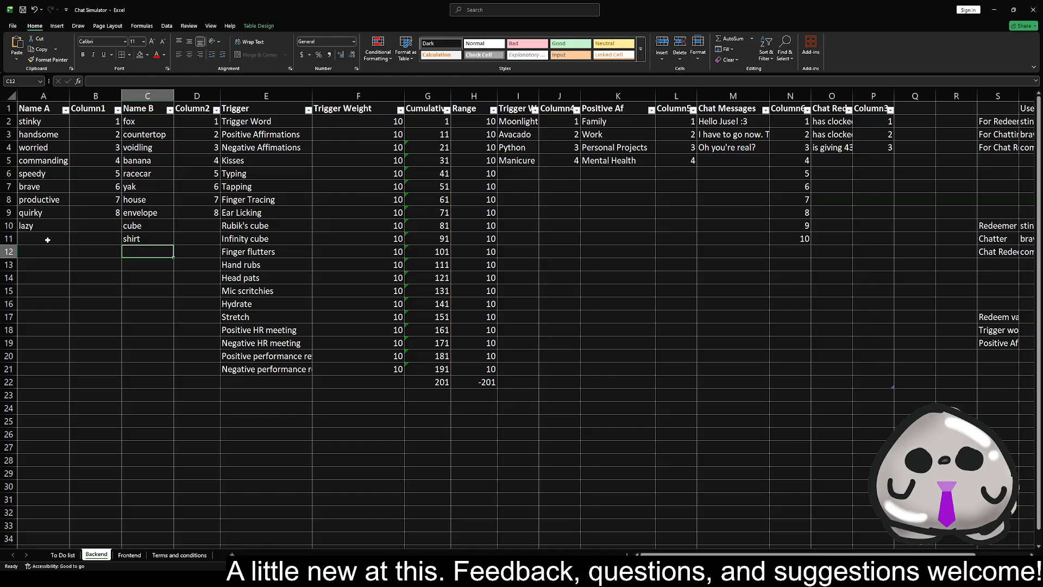
{"action": "left_click", "coordinate": [47, 240]}
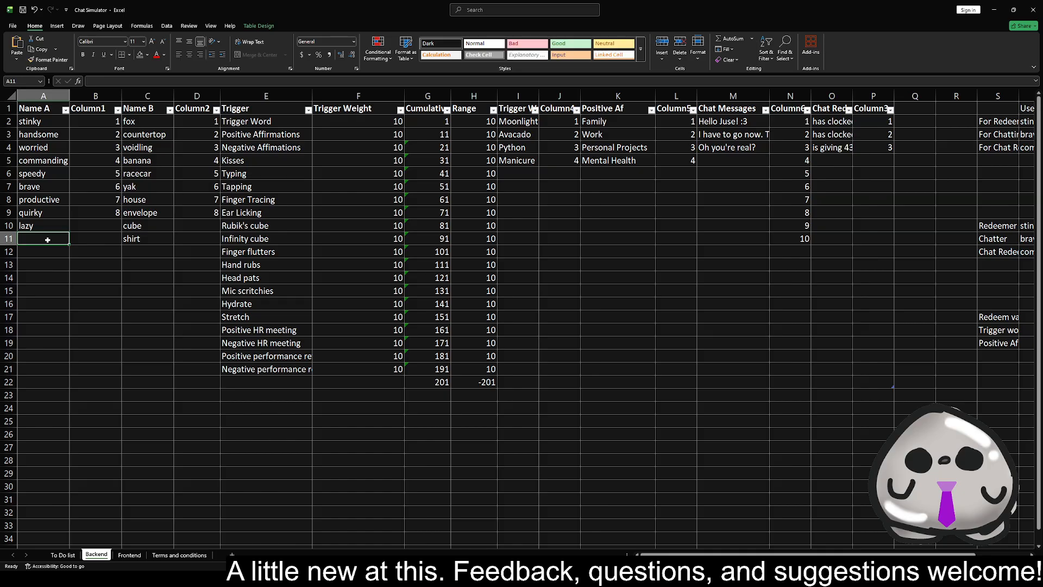
{"action": "type", "text": "red"}
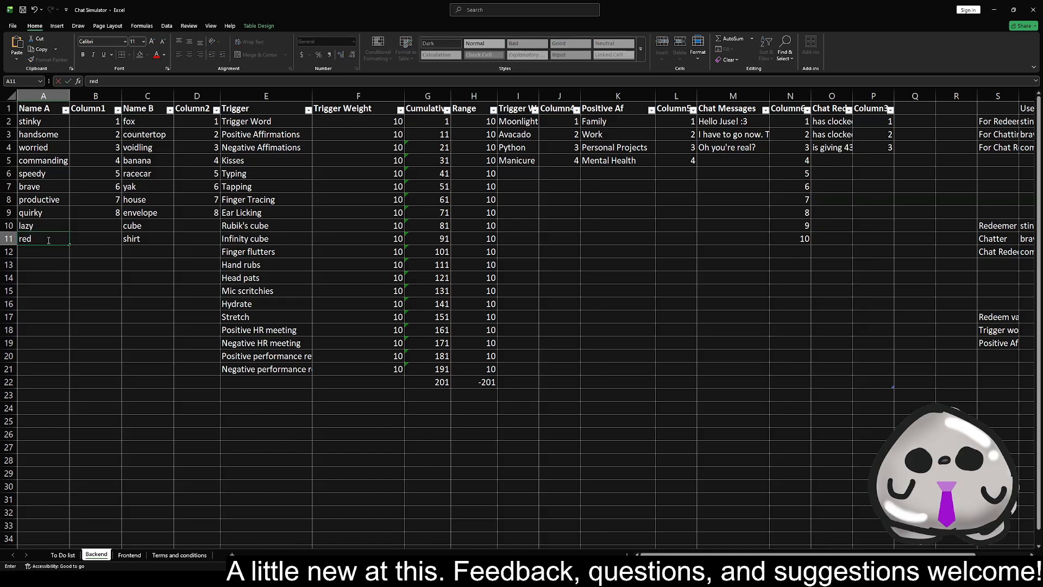
{"action": "key", "text": "Return"}
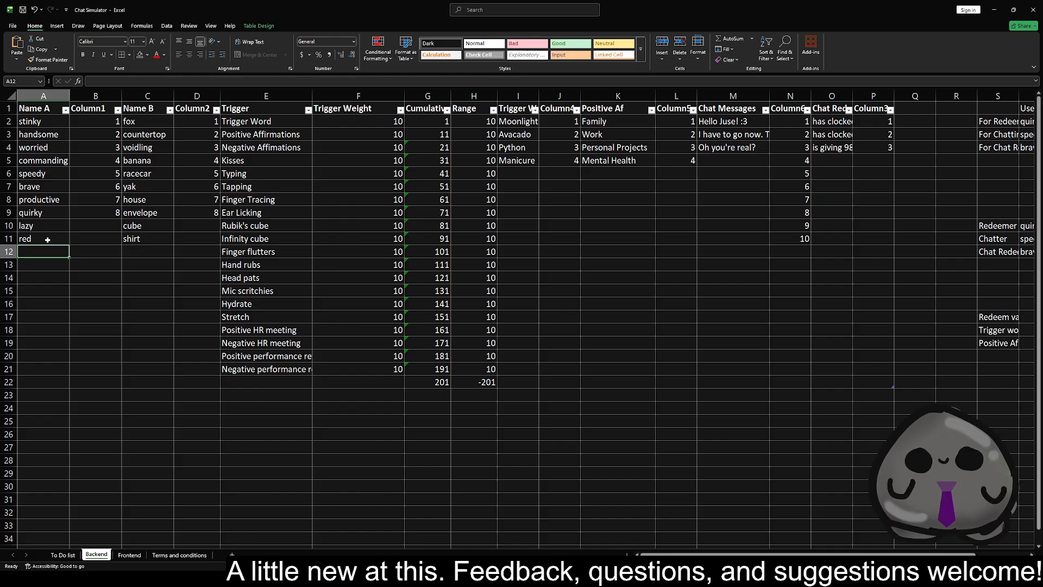
Extend the Name B column with "humidifier" in C12 and "heater" in C13
{"action": "key", "text": "Right"}
{"action": "key", "text": "Right"}
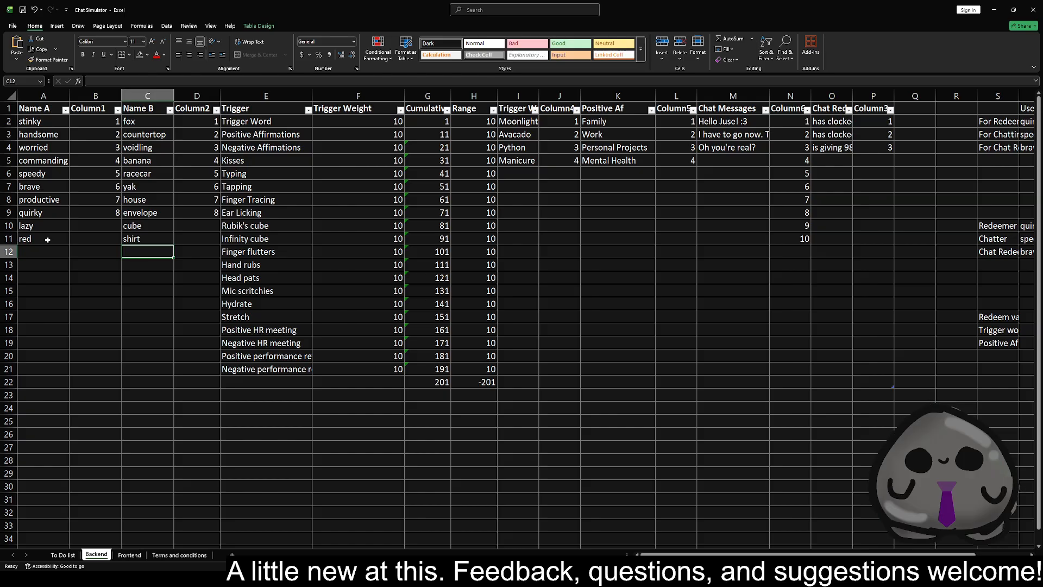
{"action": "type", "text": "humidifier"}
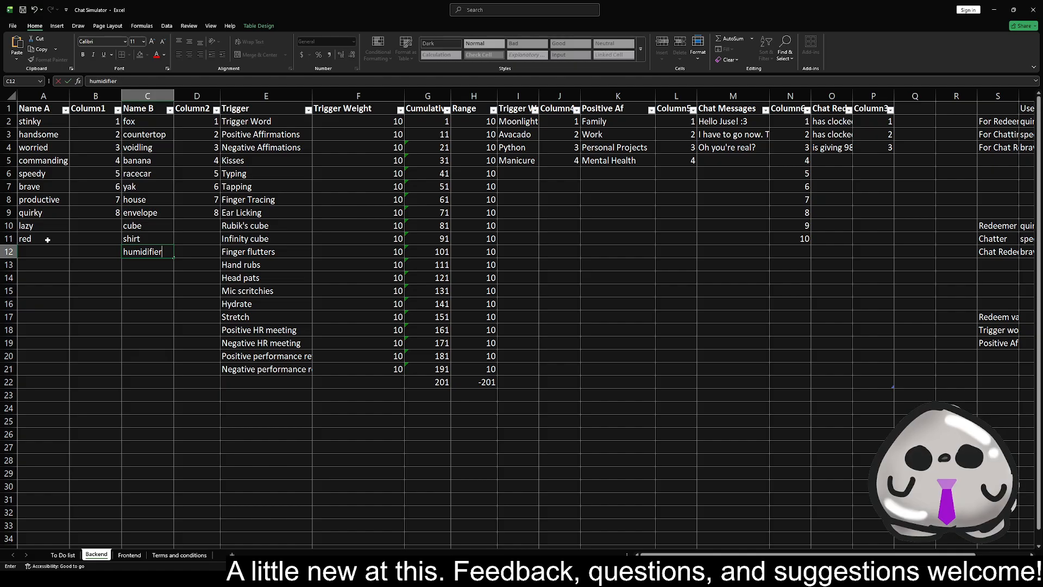
{"action": "key", "text": "Return"}
{"action": "key", "text": "Left"}
{"action": "key", "text": "Left"}
{"action": "key", "text": "Up"}
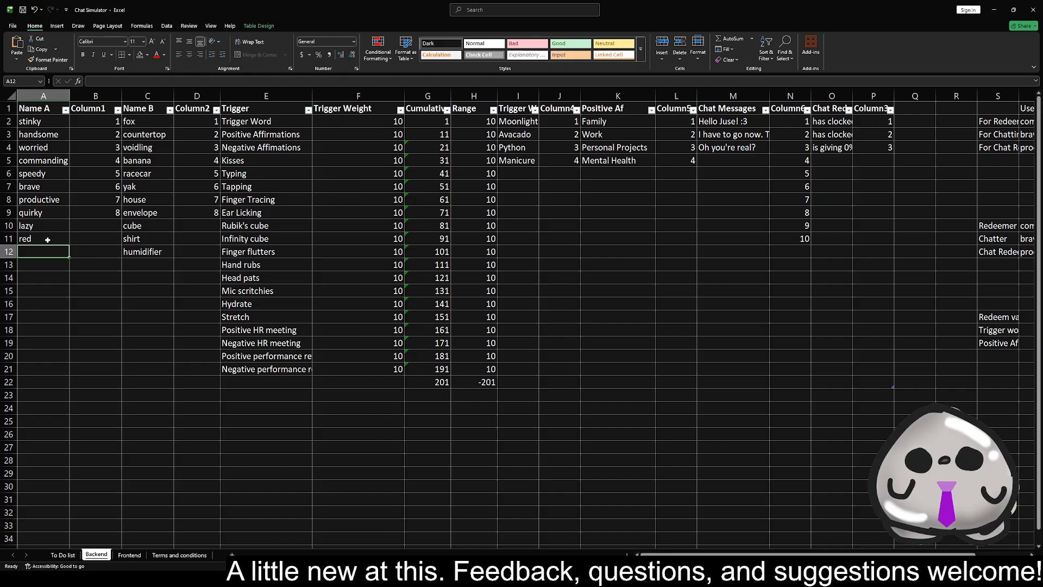
{"action": "key", "text": "Down"}
{"action": "key", "text": "Right"}
{"action": "key", "text": "Right"}
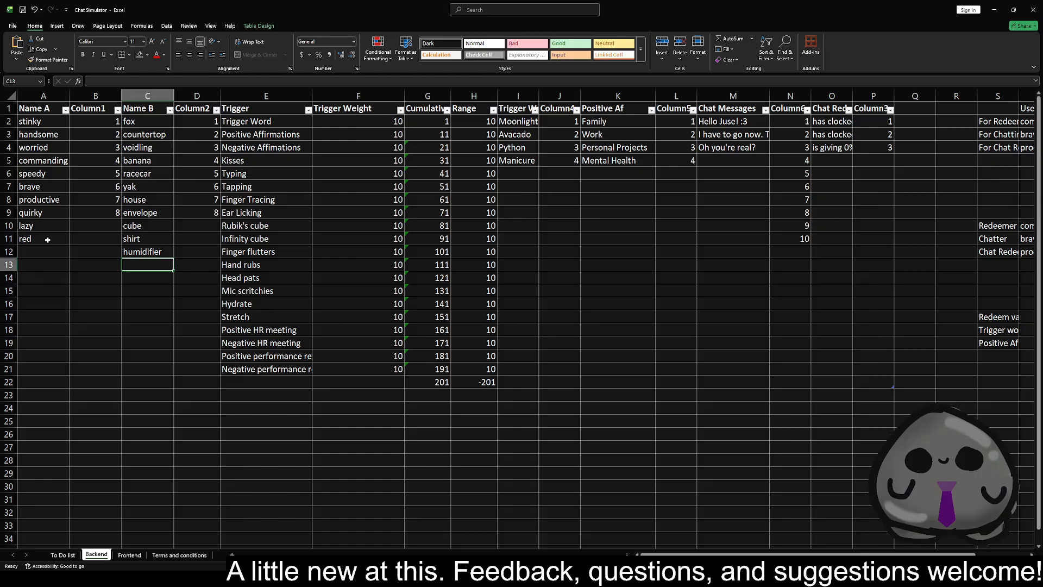
{"action": "type", "text": "heater"}
{"action": "key", "text": "Return"}
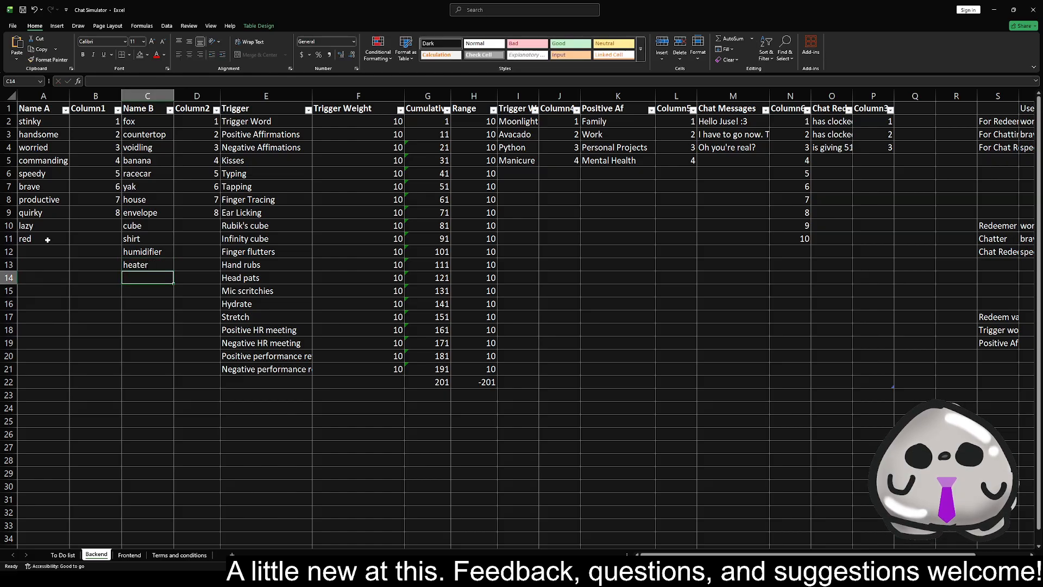
Extend the Name A column with "hot" in A12 and "fantastical" in A13
{"action": "key", "text": "Left"}
{"action": "key", "text": "Left"}
{"action": "key", "text": "Up"}
{"action": "key", "text": "Up"}
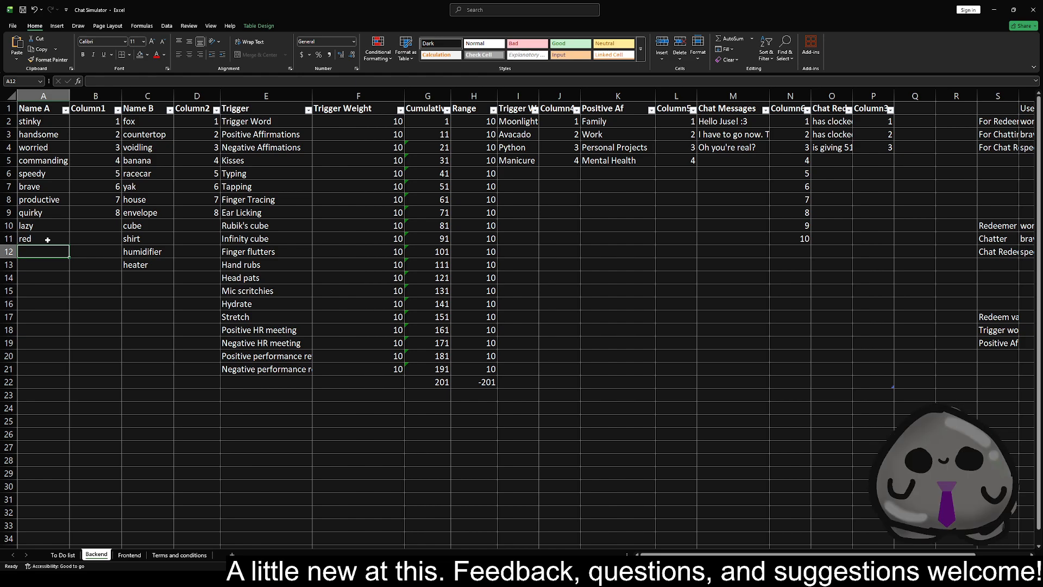
{"action": "type", "text": "hot"}
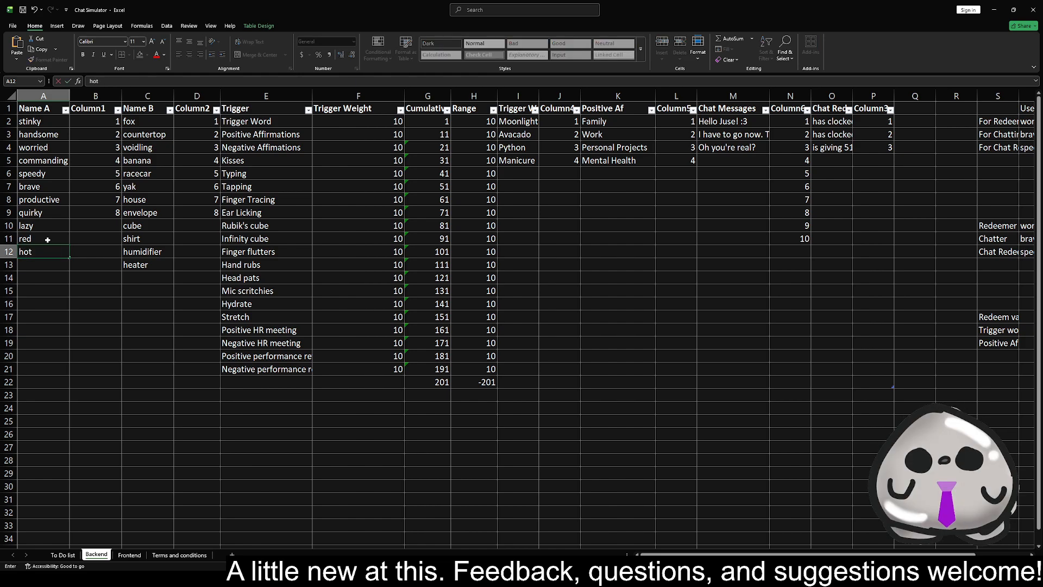
{"action": "key", "text": "Return"}
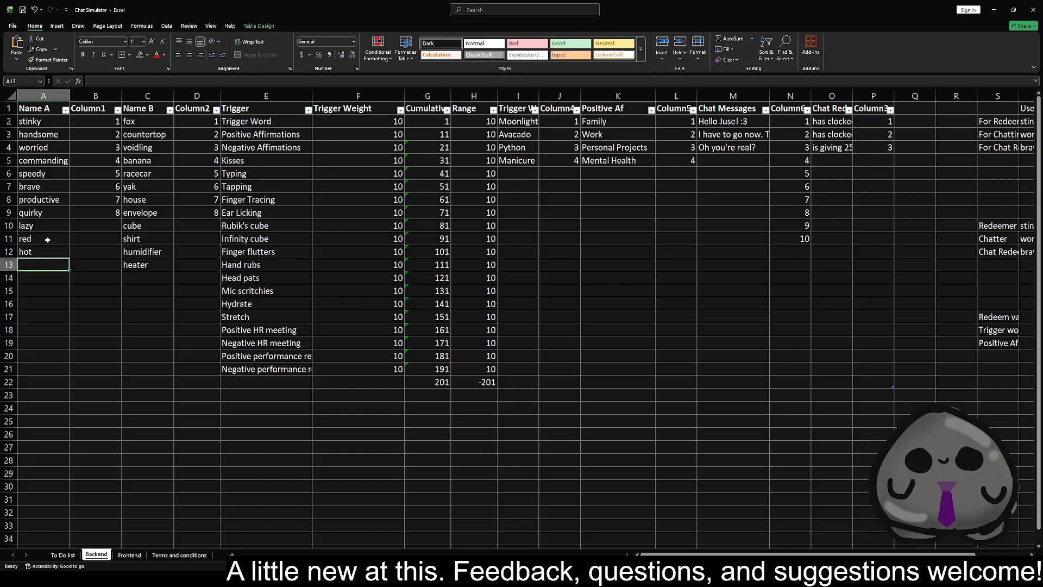
{"action": "type", "text": "fantas"}
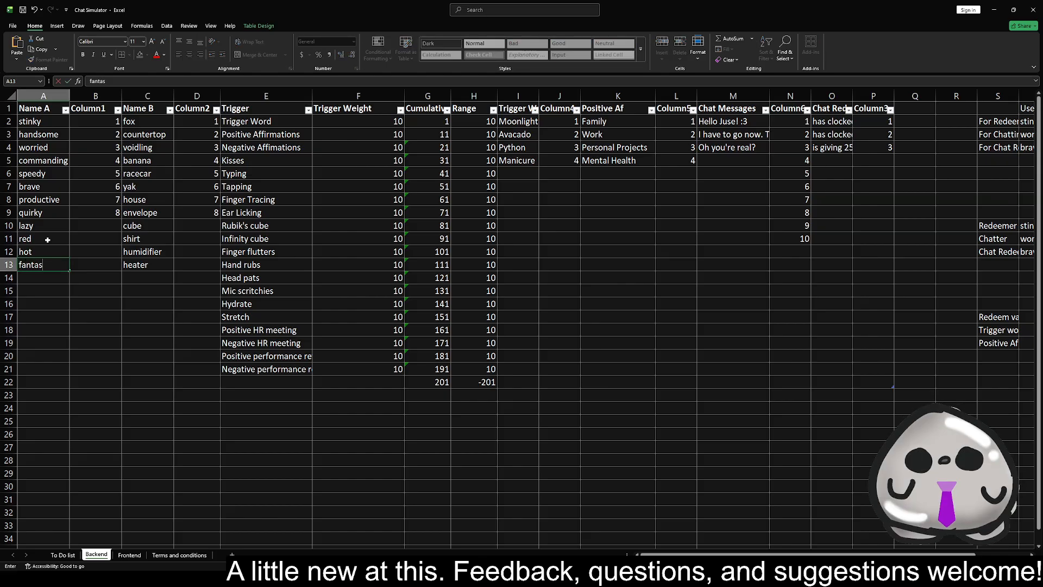
{"action": "type", "text": "tical"}
{"action": "key", "text": "Return"}
{"action": "key", "text": "Up"}
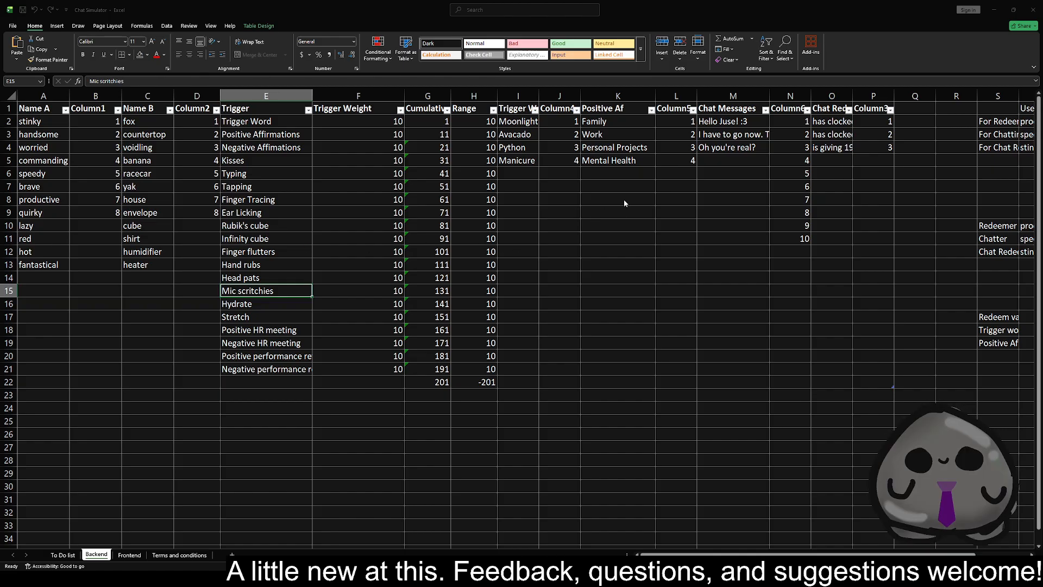
{"action": "left_click", "coordinate": [39, 263]}
{"action": "double_click", "coordinate": [46, 263]}
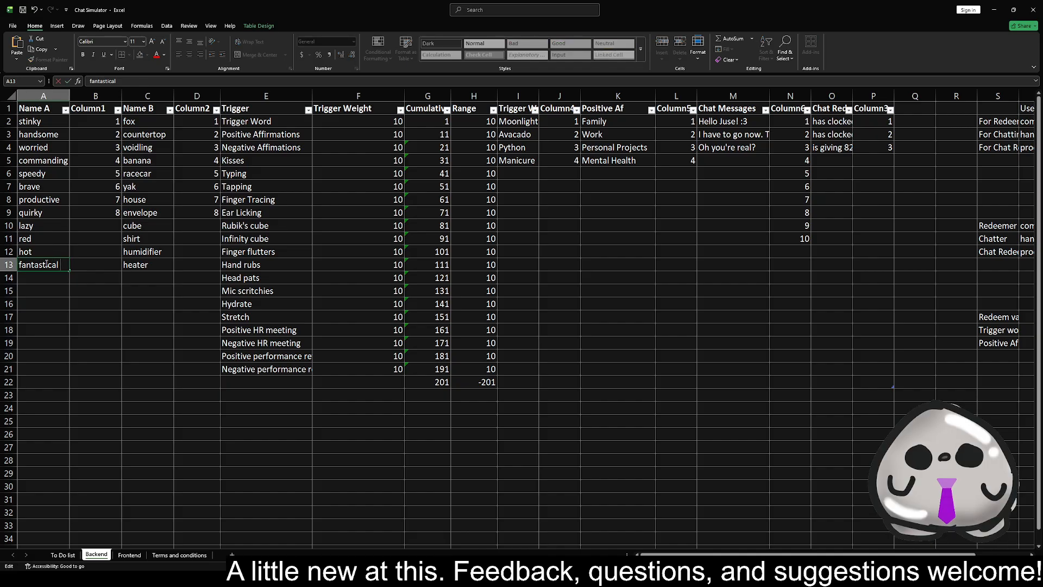
{"action": "key", "text": "alt+Tab"}
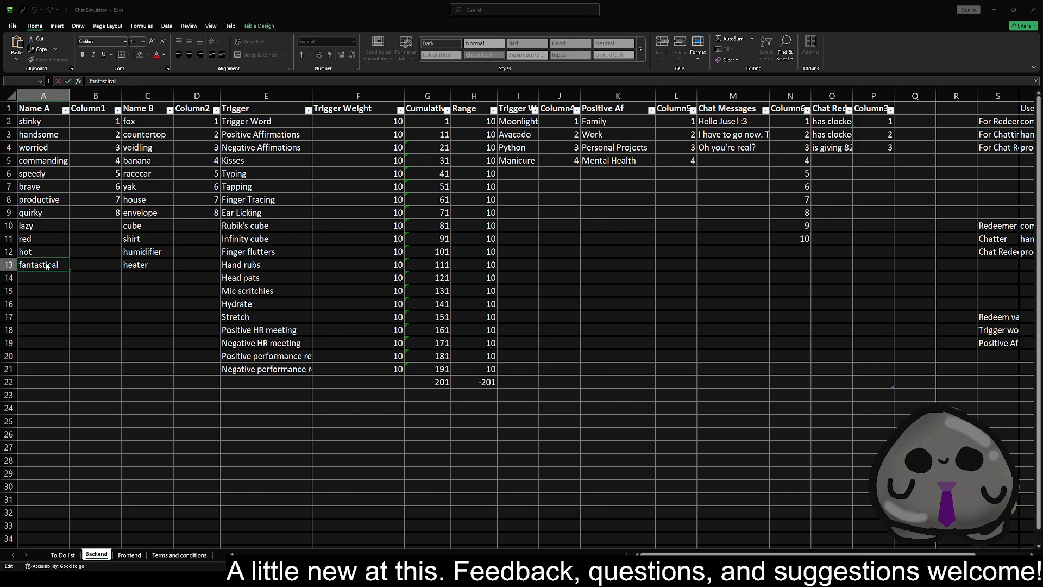
{"action": "key", "text": "alt+Tab"}
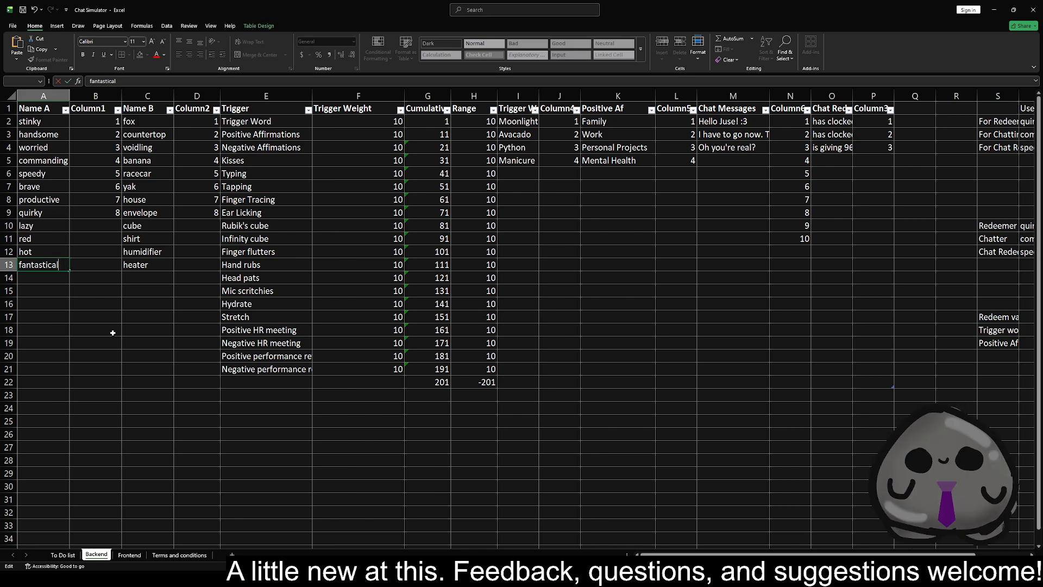
{"action": "left_click", "coordinate": [86, 328]}
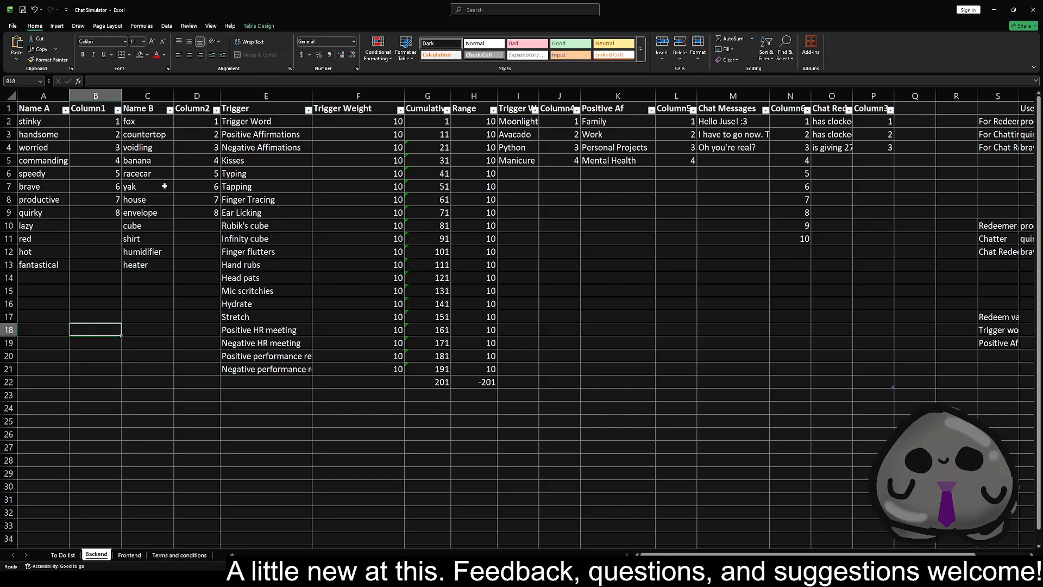
{"action": "left_click", "coordinate": [95, 212]}
{"action": "left_click_drag", "start_coordinate": [121, 218], "coordinate": [111, 266]}
{"action": "key", "text": "ctrl+z"}
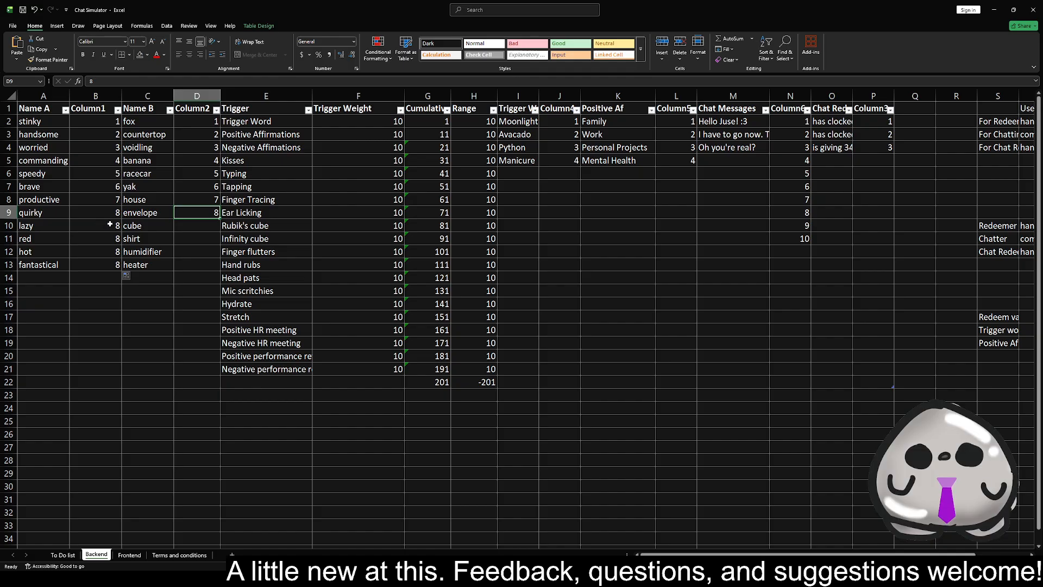
Continue the Column1 numbering from 9 to 12 in B10:B13 and copy those numbers into Column2, cells D10:D13
{"action": "left_click_drag", "start_coordinate": [108, 175], "coordinate": [118, 268]}
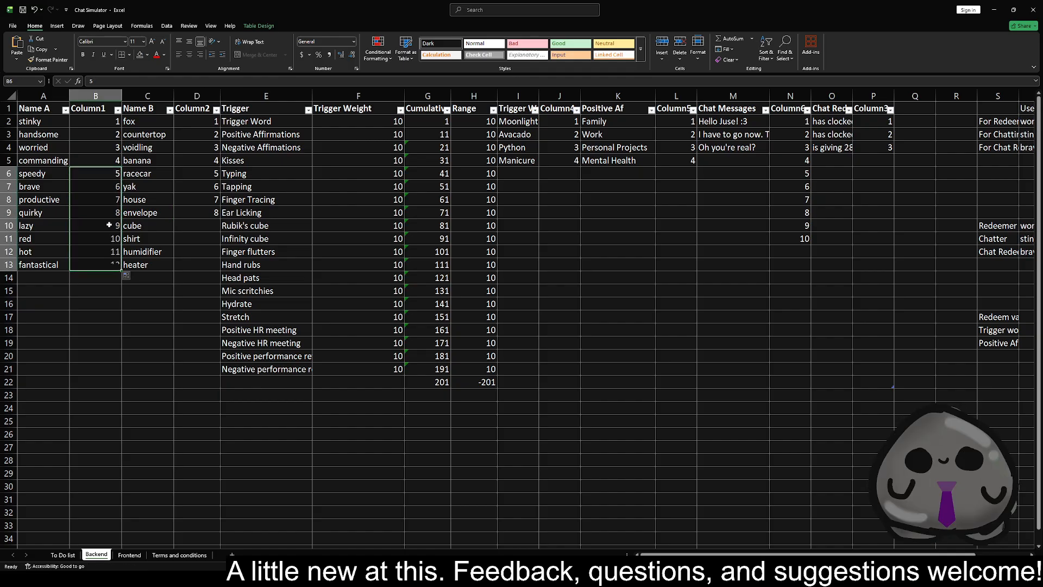
{"action": "left_click_drag", "start_coordinate": [109, 226], "coordinate": [103, 262]}
{"action": "key", "text": "ctrl+c"}
{"action": "left_click", "coordinate": [196, 225]}
{"action": "key", "text": "ctrl+v"}
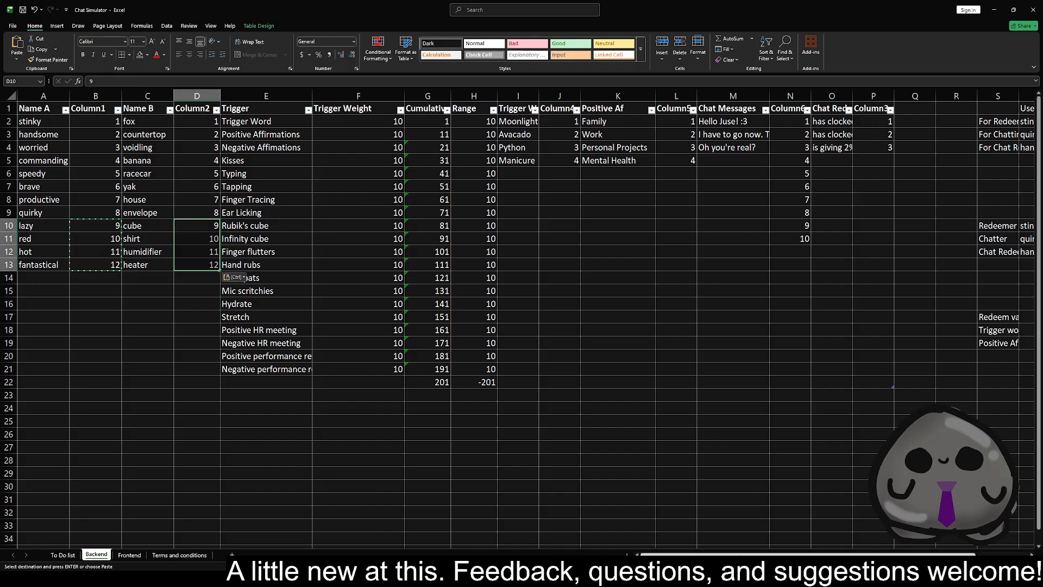
Compare the RANDBETWEEN limits in the T2 username formula with the first and last numbers in Column1
{"action": "scroll", "coordinate": [870, 266], "scroll_direction": "right", "scroll_amount": 3}
{"action": "left_click", "coordinate": [895, 122]}
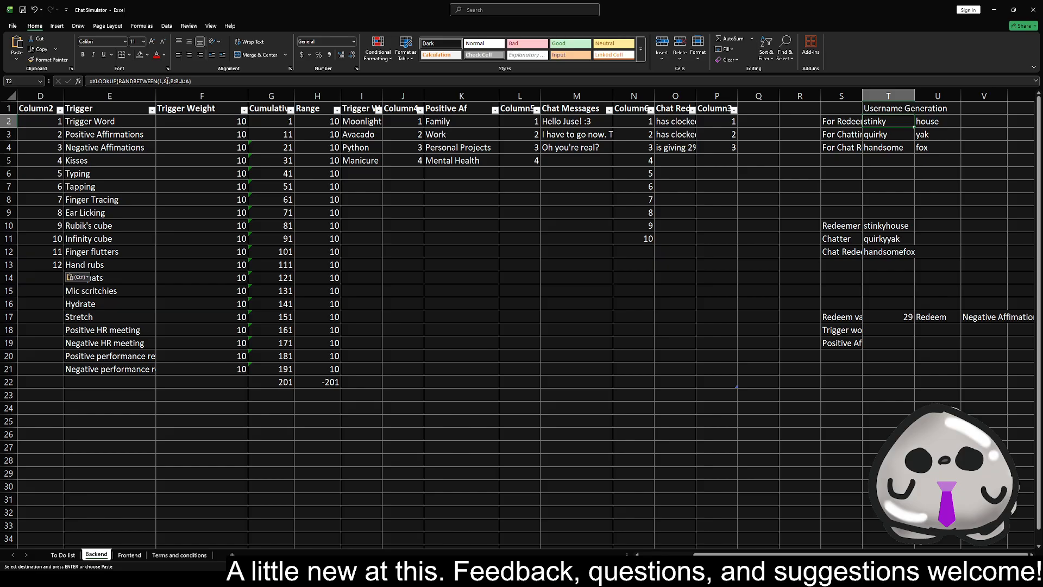
{"action": "left_click", "coordinate": [167, 81]}
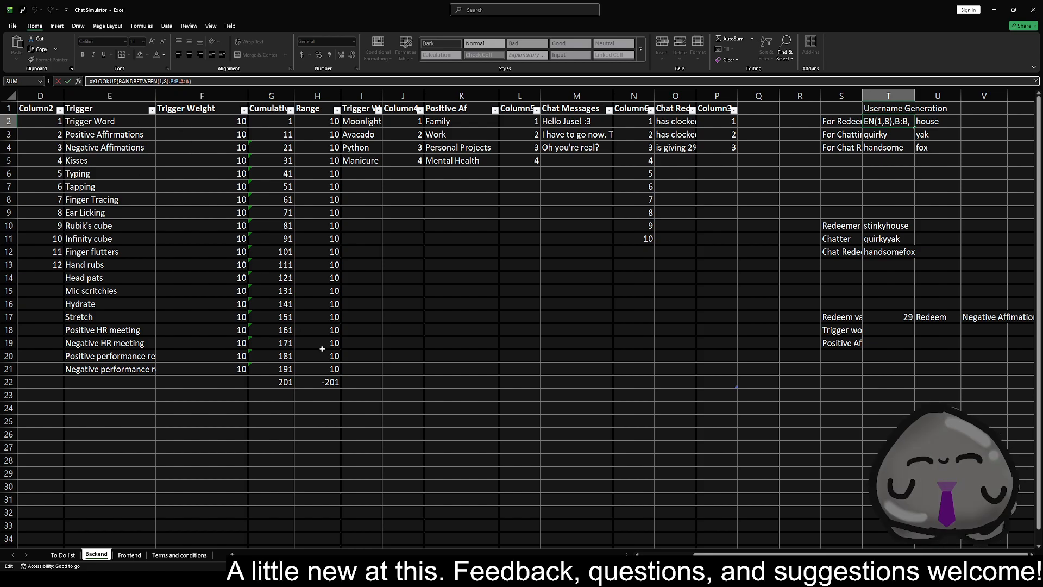
{"action": "left_click_drag", "start_coordinate": [724, 554], "coordinate": [665, 554]}
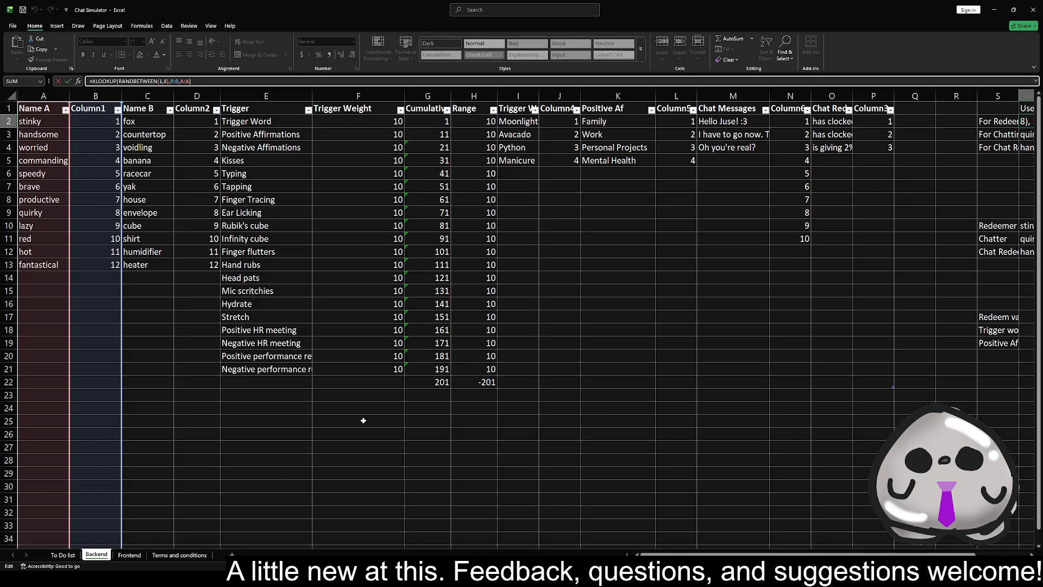
{"action": "left_click", "coordinate": [96, 123]}
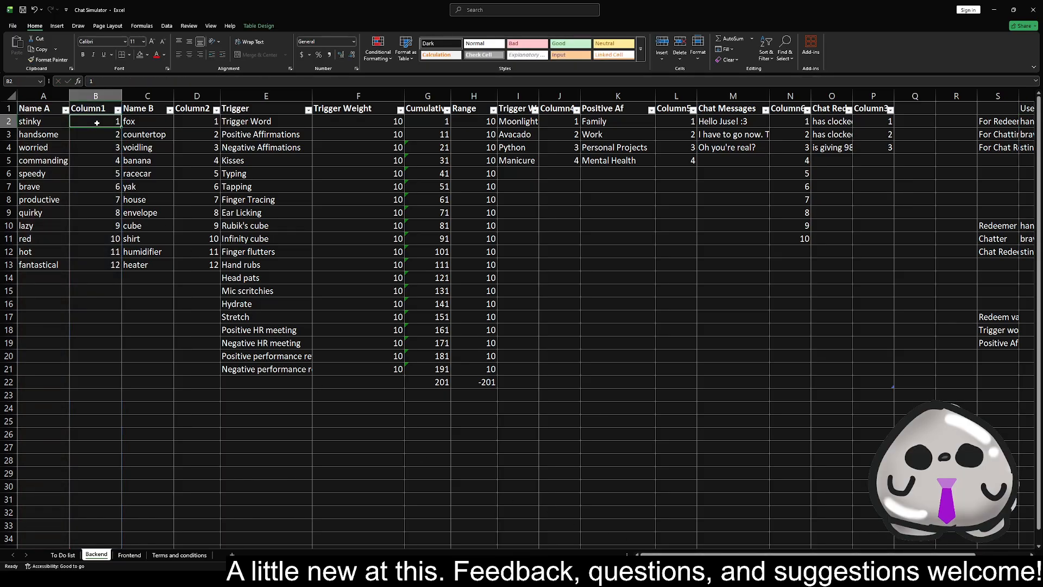
{"action": "left_click", "coordinate": [98, 267]}
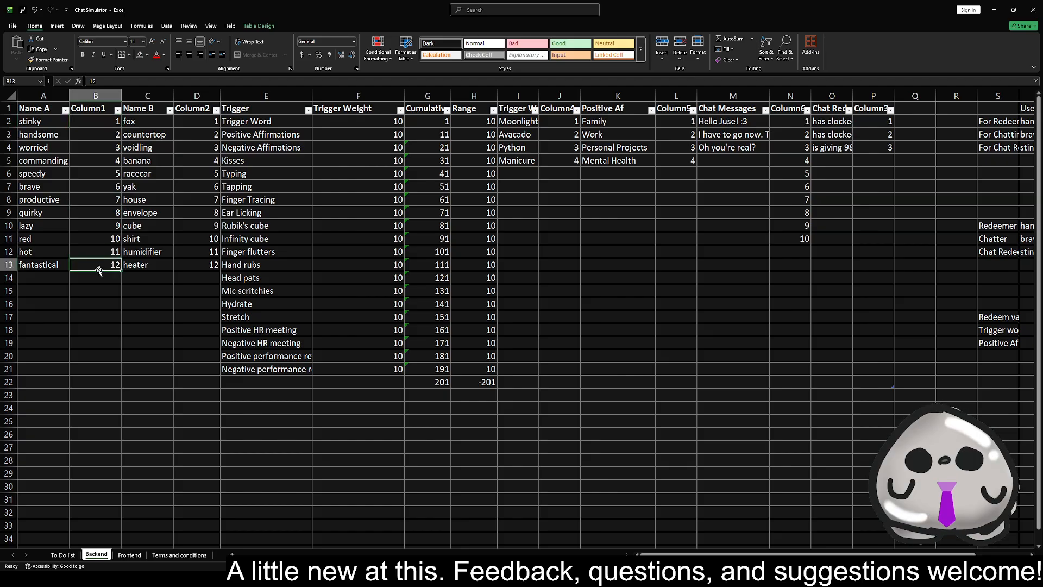
{"action": "left_click", "coordinate": [101, 124]}
{"action": "left_click", "coordinate": [98, 264]}
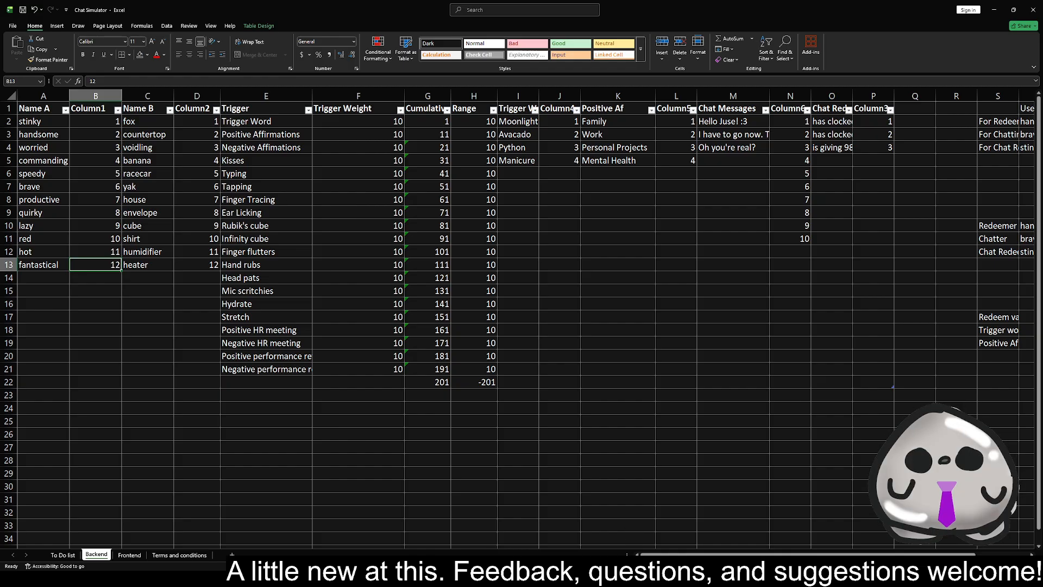
{"action": "key", "text": "alt+Tab"}
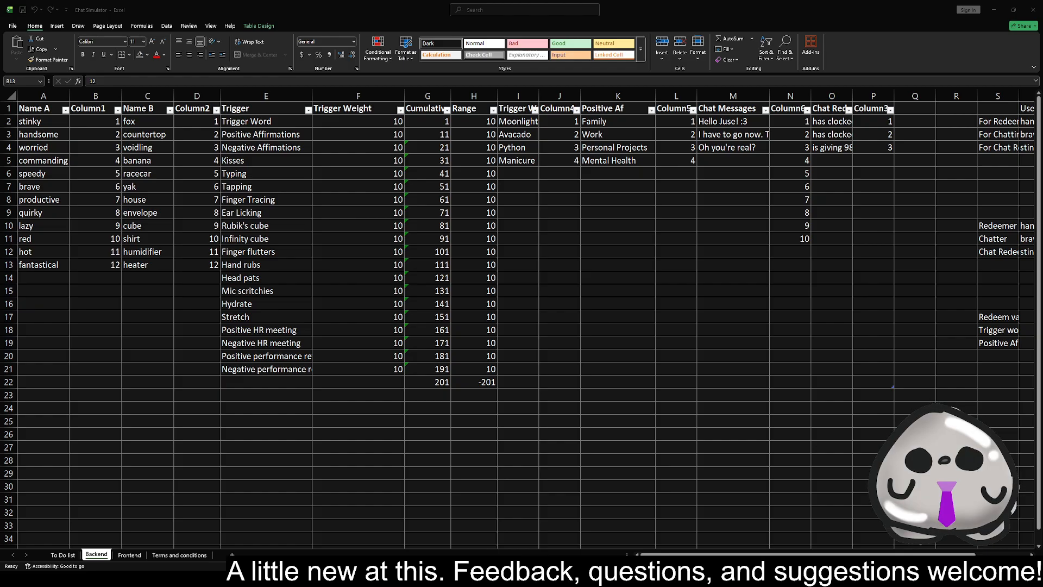
On the To Do list sheet, add the task "Figure out how to reference bottom cell of column" in cell A17
{"action": "left_click", "coordinate": [92, 554]}
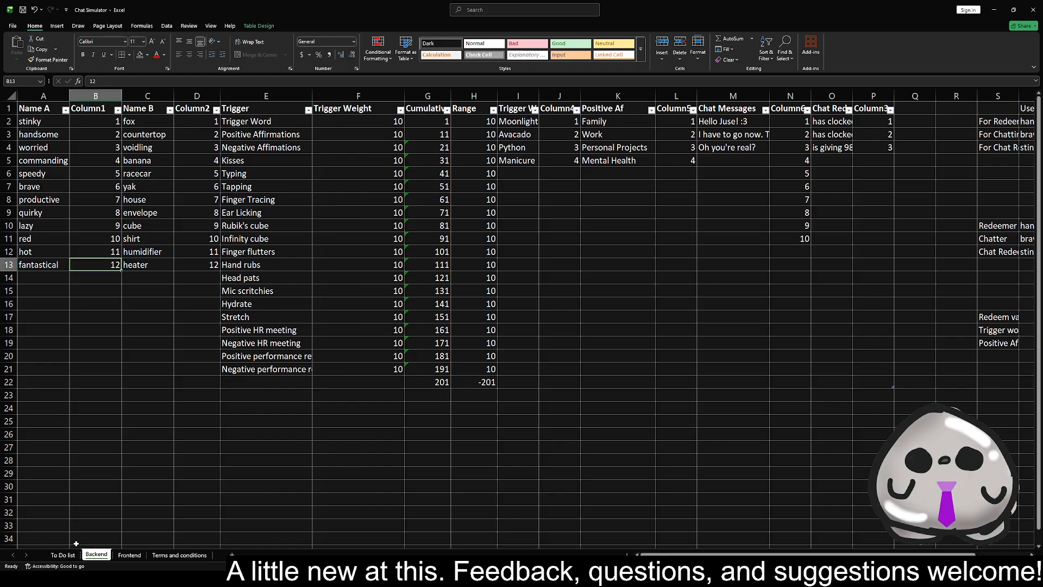
{"action": "left_click", "coordinate": [62, 555]}
{"action": "left_click", "coordinate": [42, 309]}
{"action": "left_click", "coordinate": [51, 337]}
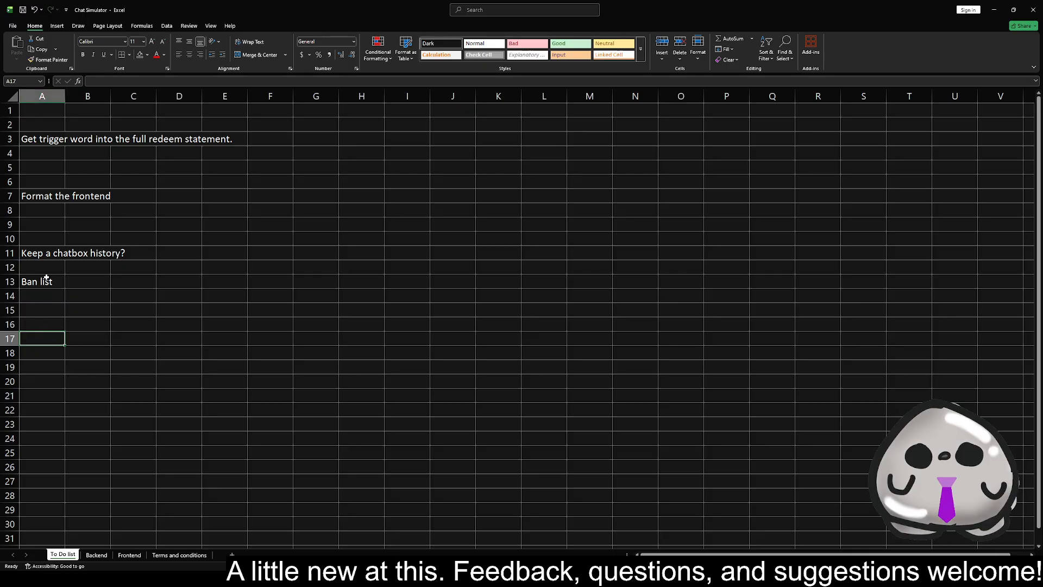
{"action": "type", "text": "Figure out how to refere"}
{"action": "key", "text": "BackSpace"}
{"action": "type", "text": "ence bottom cell of"}
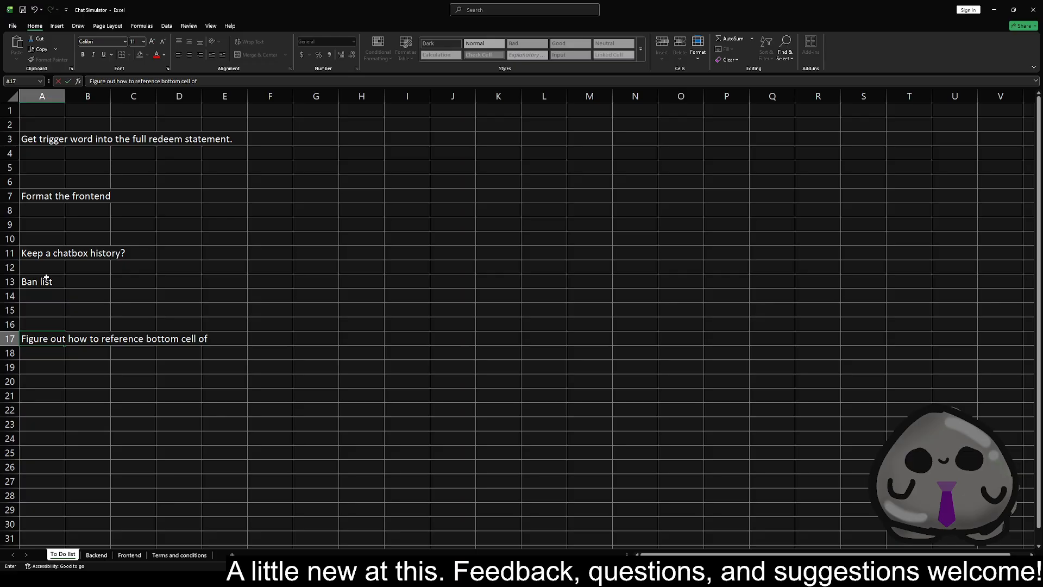
{"action": "type", "text": " column"}
{"action": "key", "text": "ctrl+Return"}
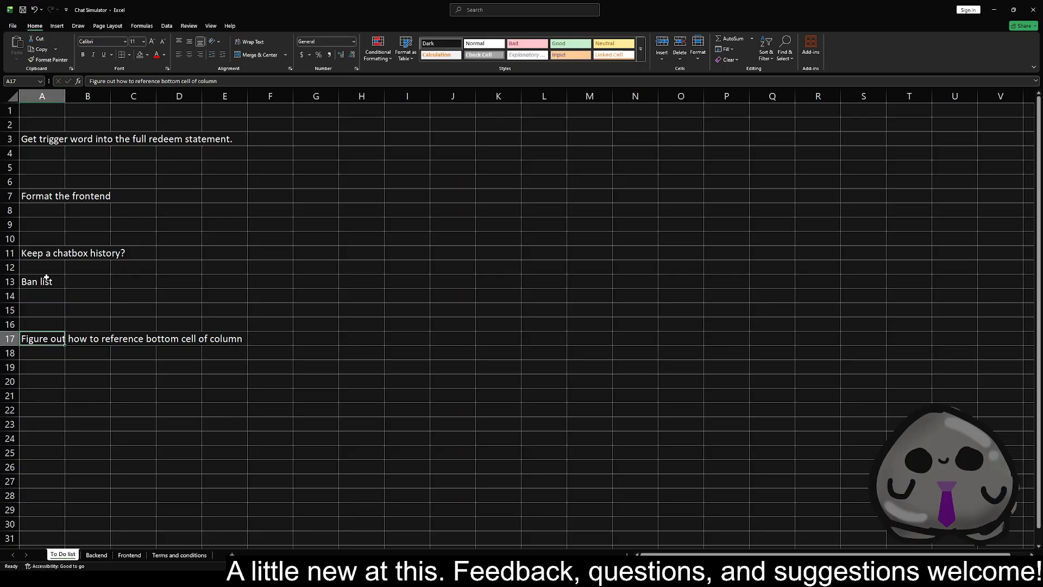
Reword the A17 task to "Figure out how to reference value in the bottom cell of column" and fill the cell red
{"action": "key", "text": "F2"}
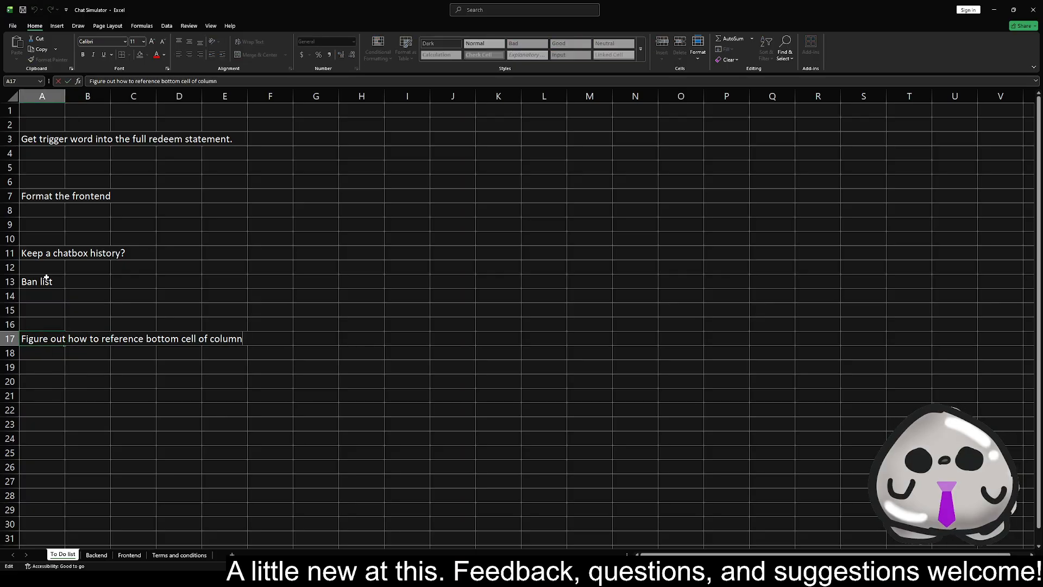
{"action": "type", "text": "value i"}
{"action": "type", "text": "n the"}
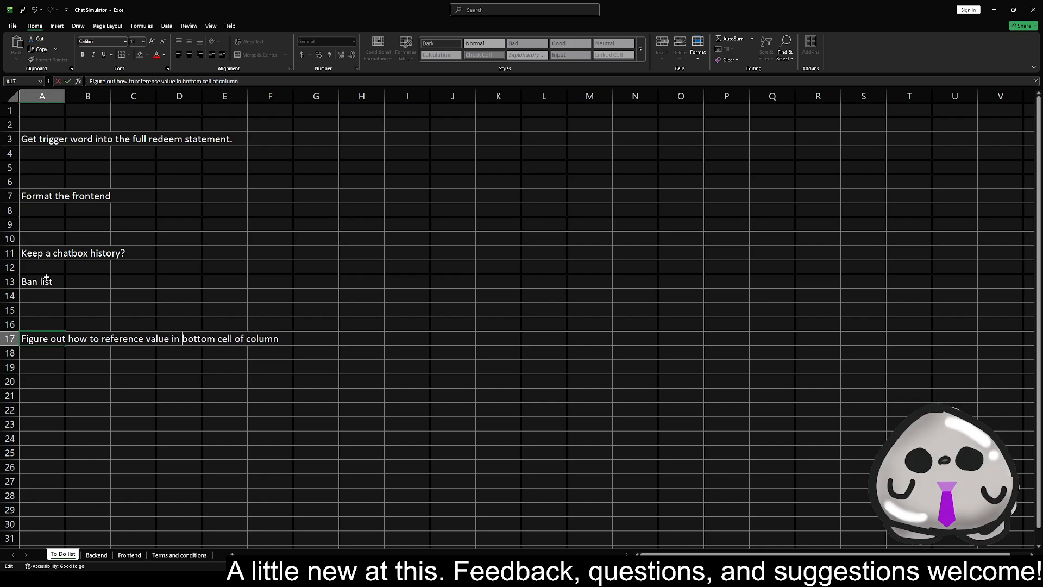
{"action": "key", "text": "Return"}
{"action": "key", "text": "Up"}
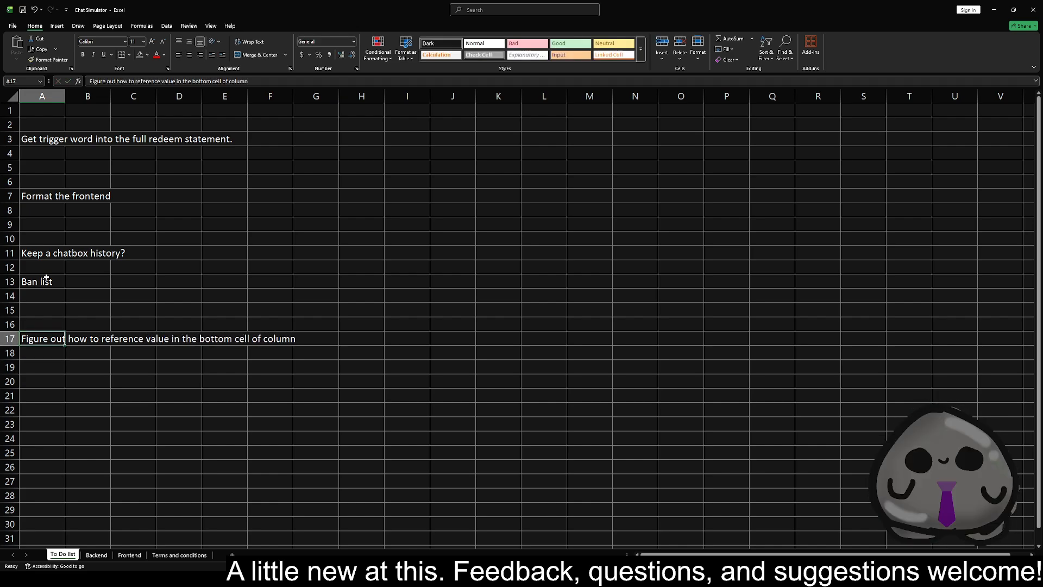
{"action": "left_click", "coordinate": [139, 54]}
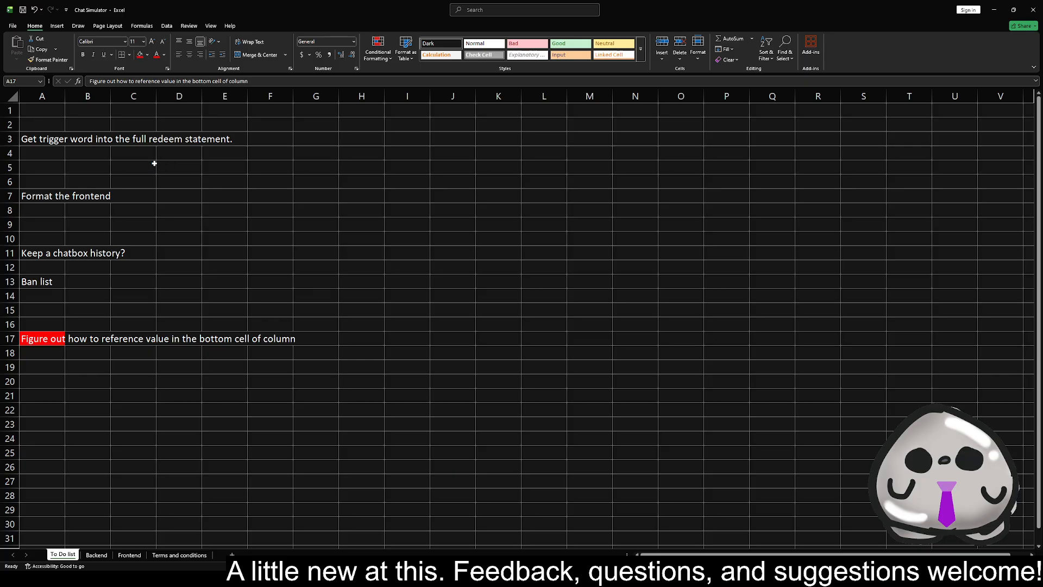
{"action": "left_click", "coordinate": [54, 280]}
On the Backend sheet, set the RANDBETWEEN upper limit to 12 in the first-word username formula in T2
{"action": "left_click", "coordinate": [96, 555]}
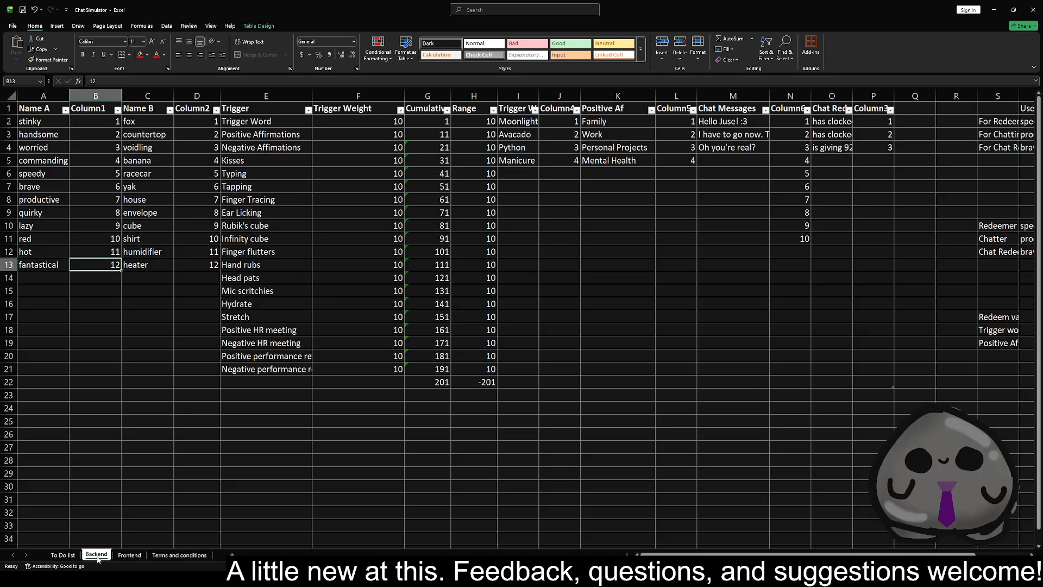
{"action": "left_click", "coordinate": [1014, 138]}
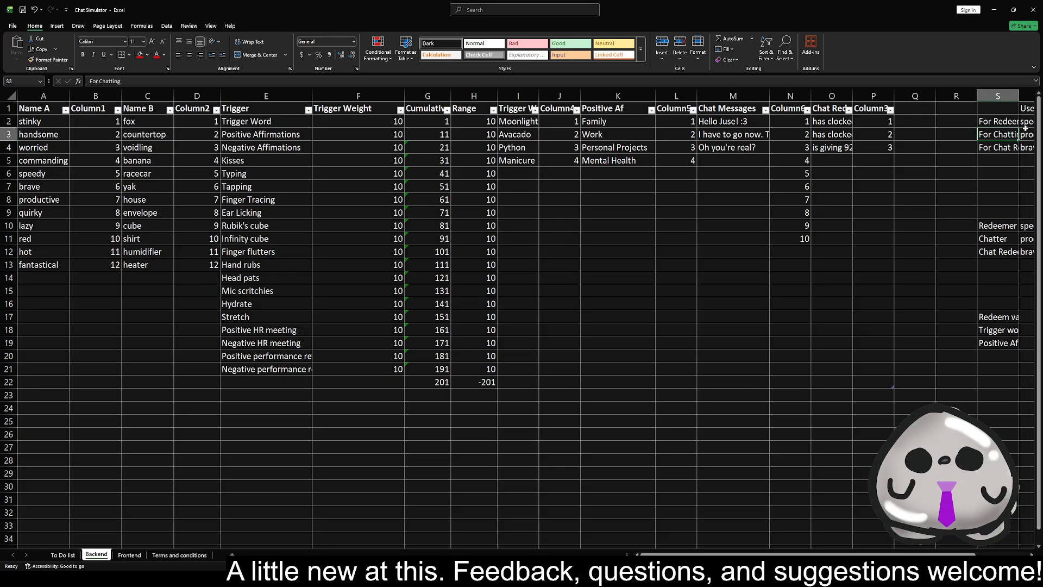
{"action": "key", "text": "Right"}
{"action": "key", "text": "Right"}
{"action": "key", "text": "Right"}
{"action": "key", "text": "Right"}
{"action": "key", "text": "Left"}
{"action": "key", "text": "Left"}
{"action": "key", "text": "Left"}
{"action": "key", "text": "Up"}
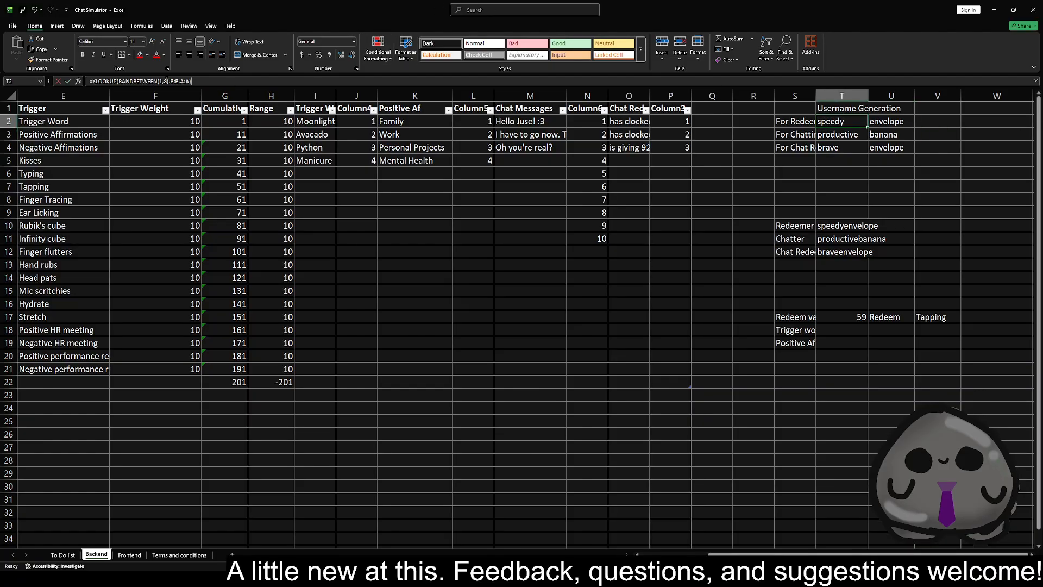
{"action": "left_click", "coordinate": [166, 81]}
{"action": "key", "text": "BackSpace"}
{"action": "type", "text": "12"}
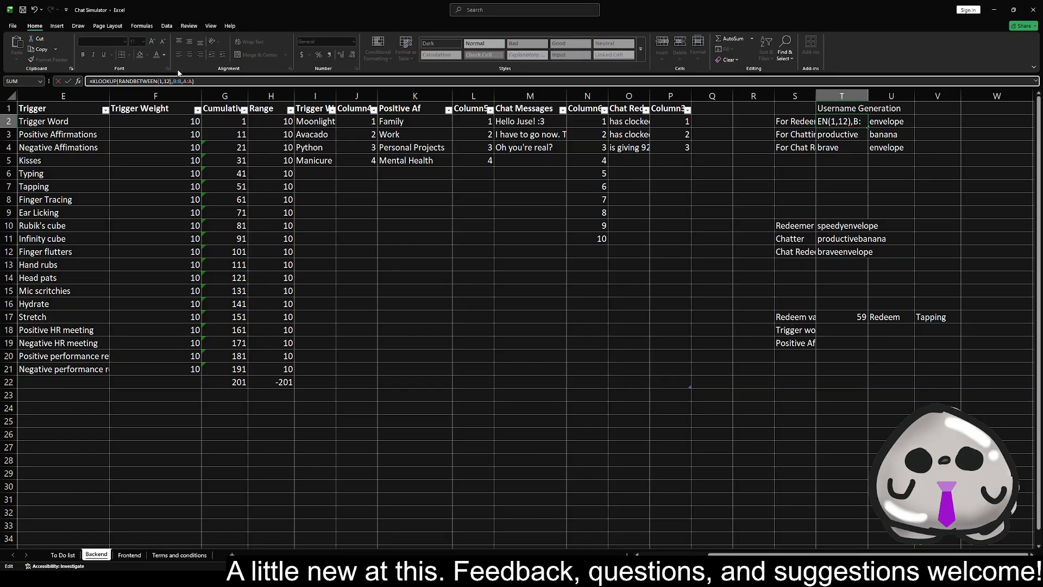
{"action": "key", "text": "Return"}
Set the RANDBETWEEN upper limit to 12 in the second-word username formula in U2
{"action": "left_click", "coordinate": [883, 122]}
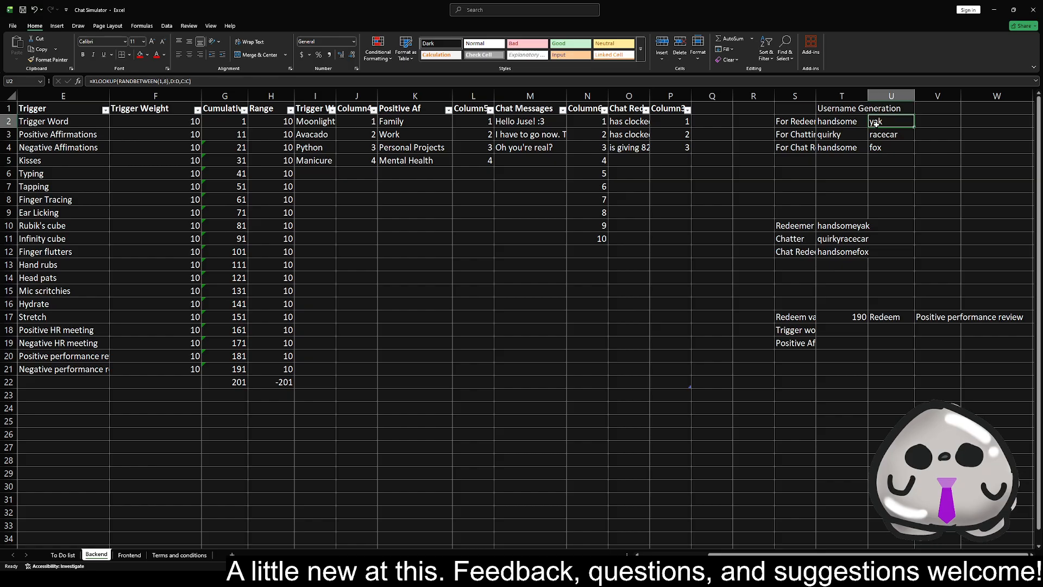
{"action": "left_click", "coordinate": [187, 81]}
{"action": "key", "text": "BackSpace"}
{"action": "type", "text": "12"}
{"action": "key", "text": "Return"}
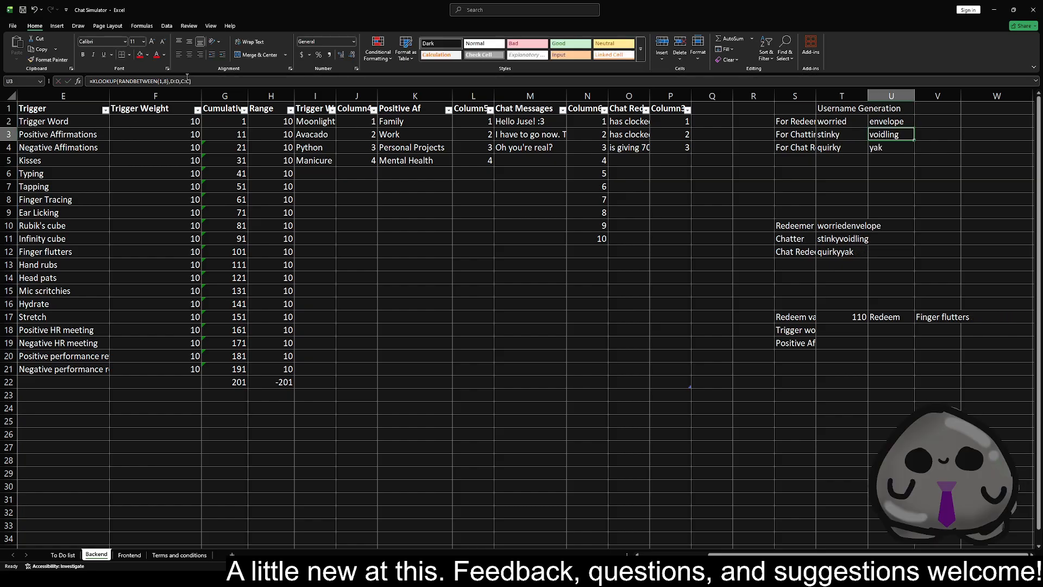
Set the RANDBETWEEN upper limit to 12 in the For Chatting second-word formula in U3
{"action": "left_click", "coordinate": [176, 81]}
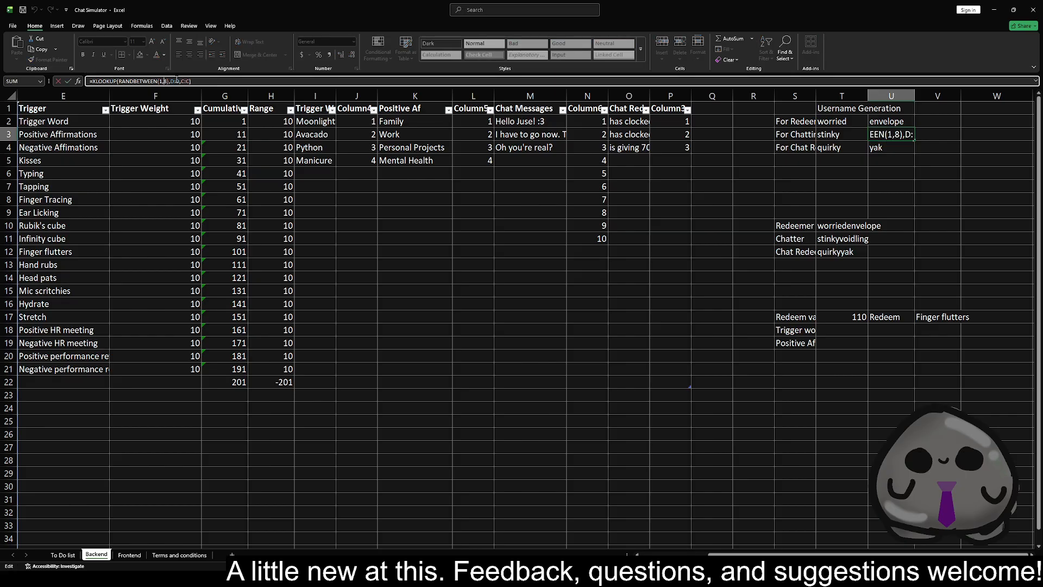
{"action": "key", "text": "Left"}
{"action": "key", "text": "Left"}
{"action": "key", "text": "Left"}
{"action": "key", "text": "Left"}
{"action": "key", "text": "BackSpace"}
{"action": "type", "text": "12"}
{"action": "key", "text": "Return"}
Set the RANDBETWEEN upper limit to 12 in the For Chatting first-word username formula in T3
{"action": "key", "text": "Up"}
{"action": "key", "text": "Left"}
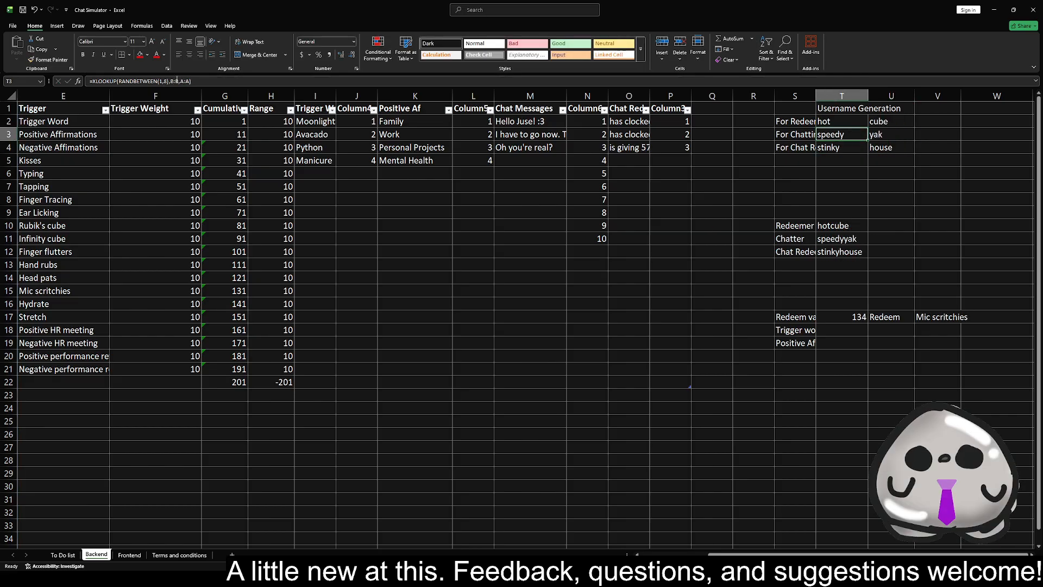
{"action": "left_click", "coordinate": [177, 81]}
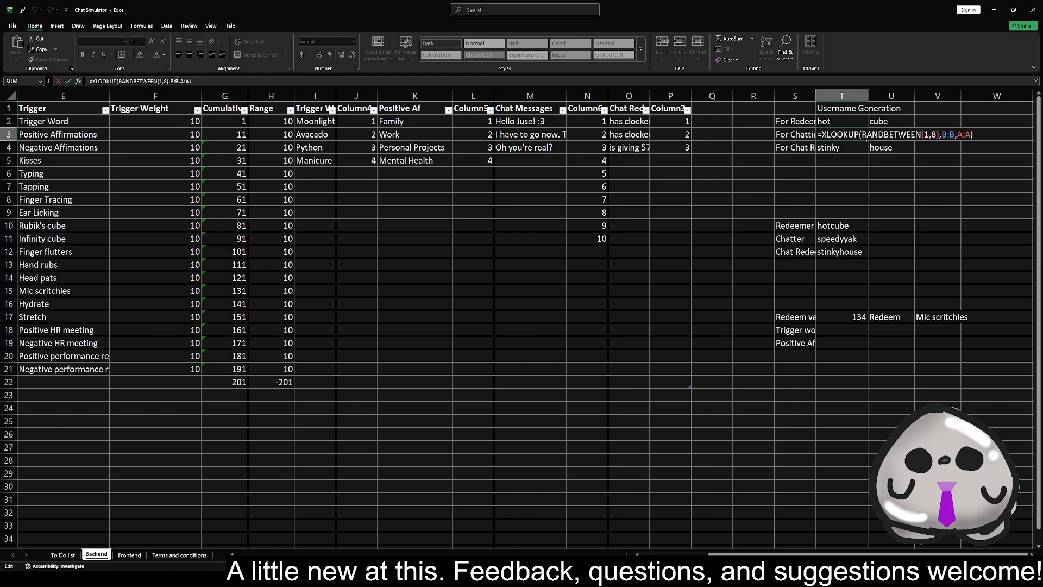
{"action": "key", "text": "Return"}
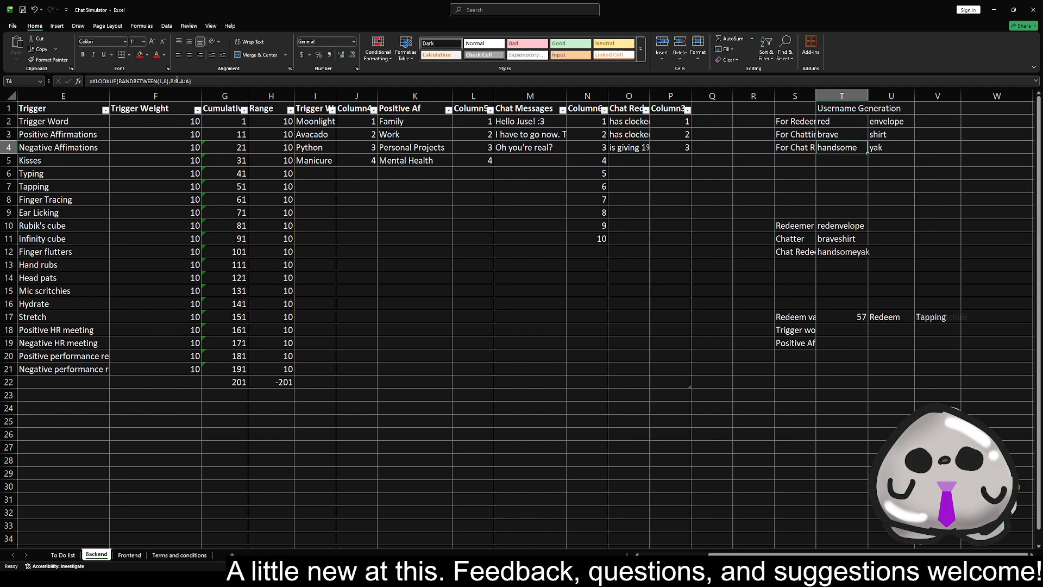
Set the RANDBETWEEN upper limit to 12 in both For Chat Redeems word formulas, T4 and U4
{"action": "key", "text": "F2"}
{"action": "key", "text": "Left"}
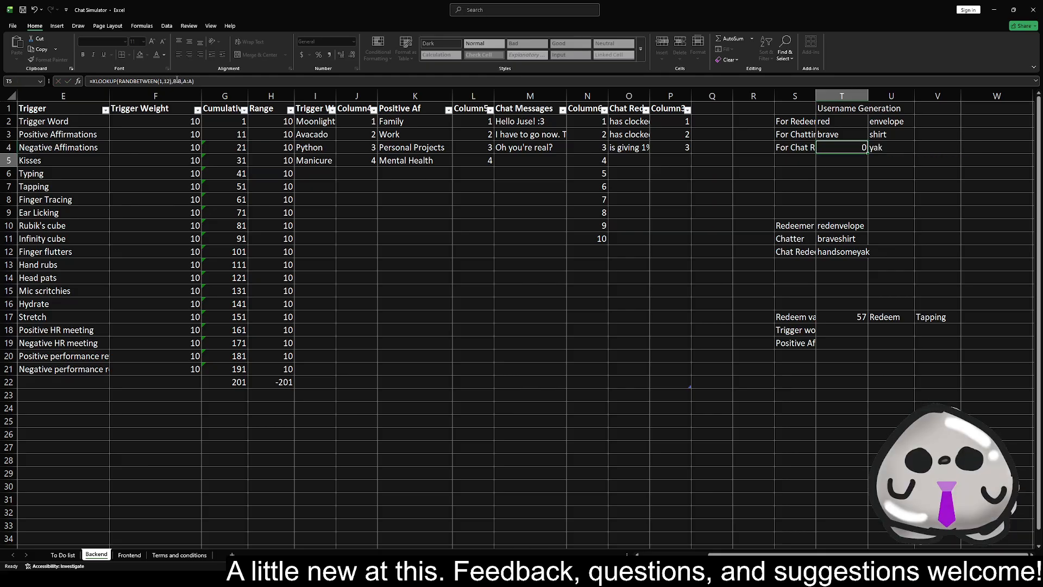
{"action": "key", "text": "Tab"}
{"action": "key", "text": "F2"}
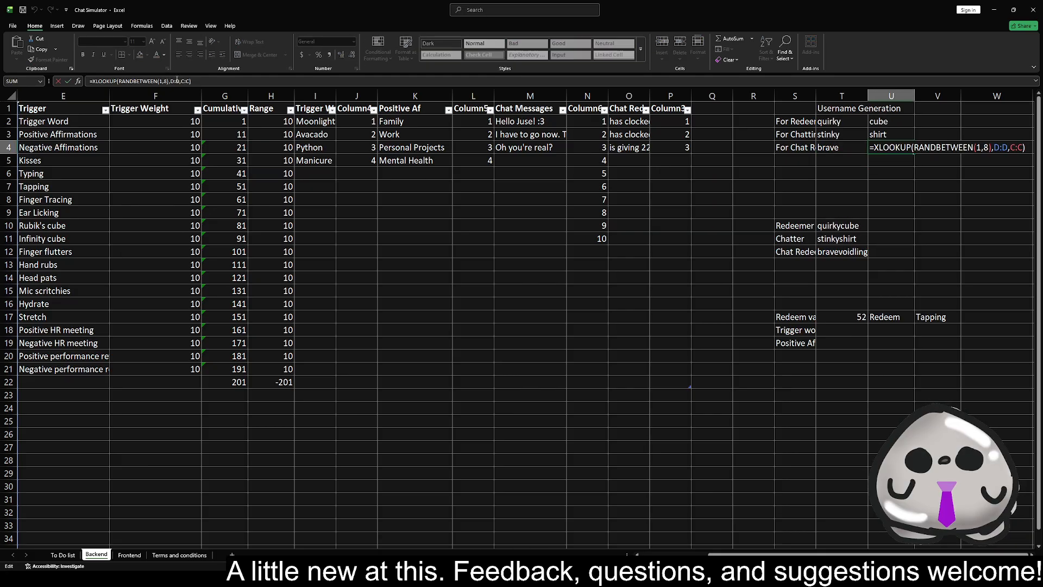
{"action": "key", "text": "Return"}
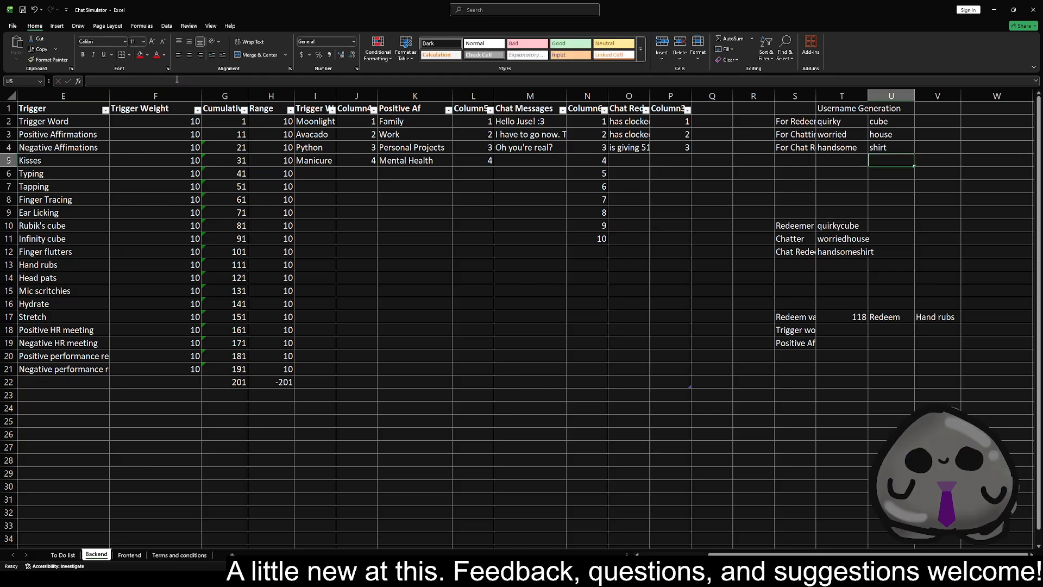
Recalculate the Backend sheet and compare the generated usernames with the Name A and Name B word lists
{"action": "left_click", "coordinate": [820, 199]}
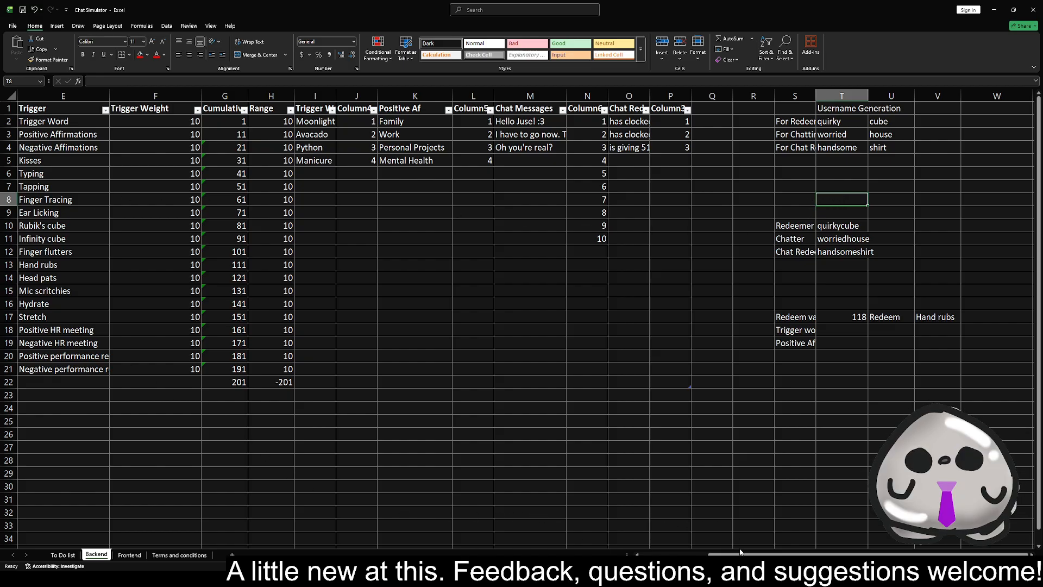
{"action": "scroll", "coordinate": [783, 553], "scroll_direction": "left", "scroll_amount": 4}
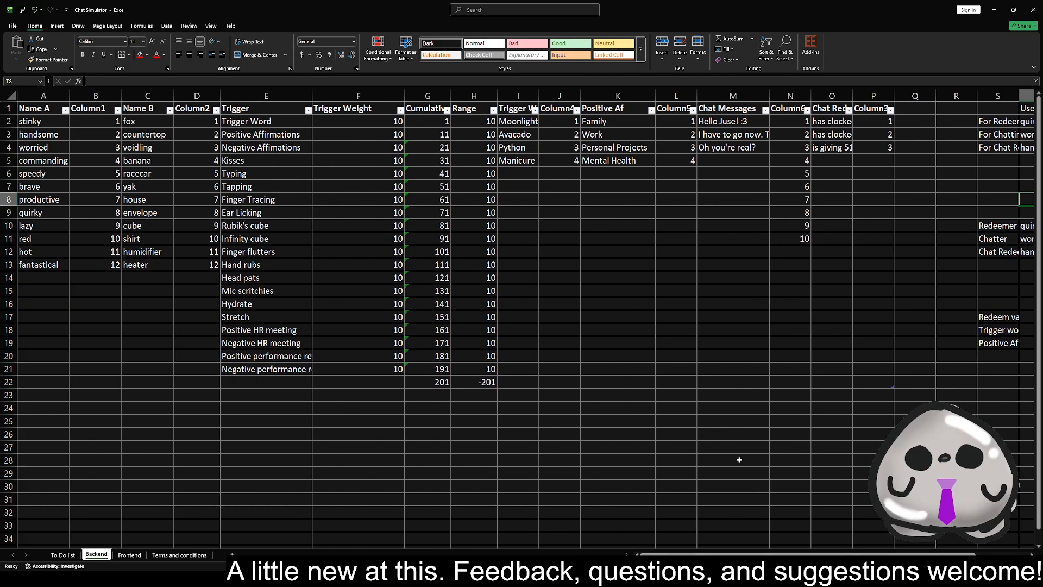
{"action": "key", "text": "F9"}
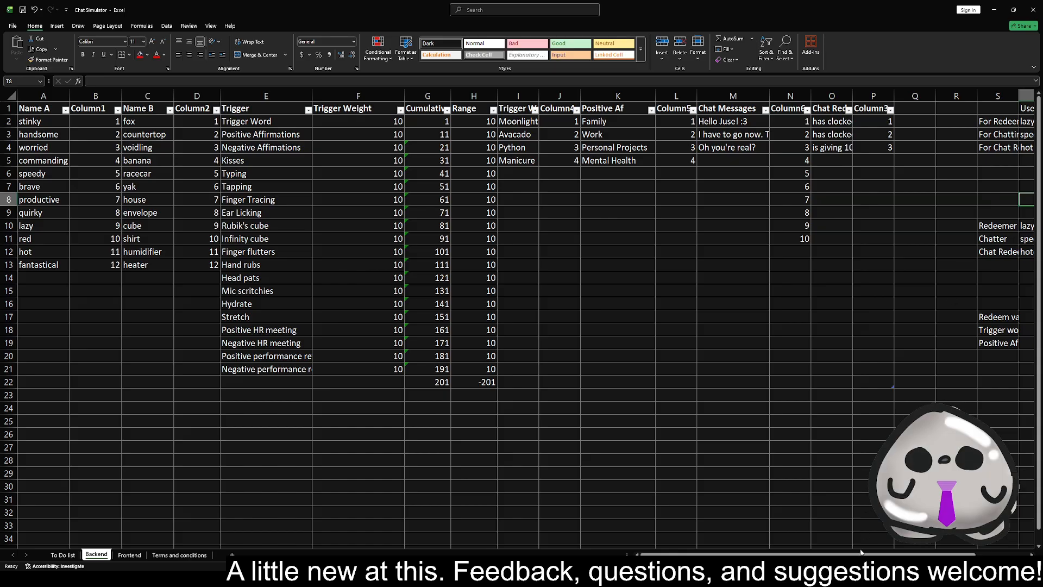
{"action": "scroll", "coordinate": [862, 546], "scroll_direction": "right", "scroll_amount": 1}
{"action": "scroll", "coordinate": [829, 554], "scroll_direction": "right", "scroll_amount": 1}
{"action": "scroll", "coordinate": [829, 554], "scroll_direction": "left", "scroll_amount": 1}
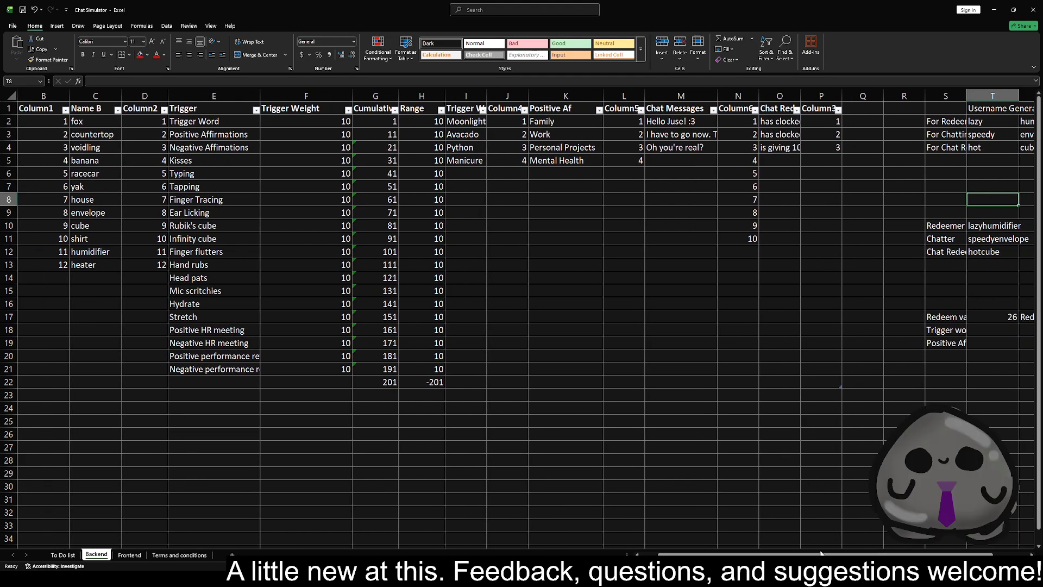
{"action": "scroll", "coordinate": [896, 219], "scroll_direction": "right", "scroll_amount": 2}
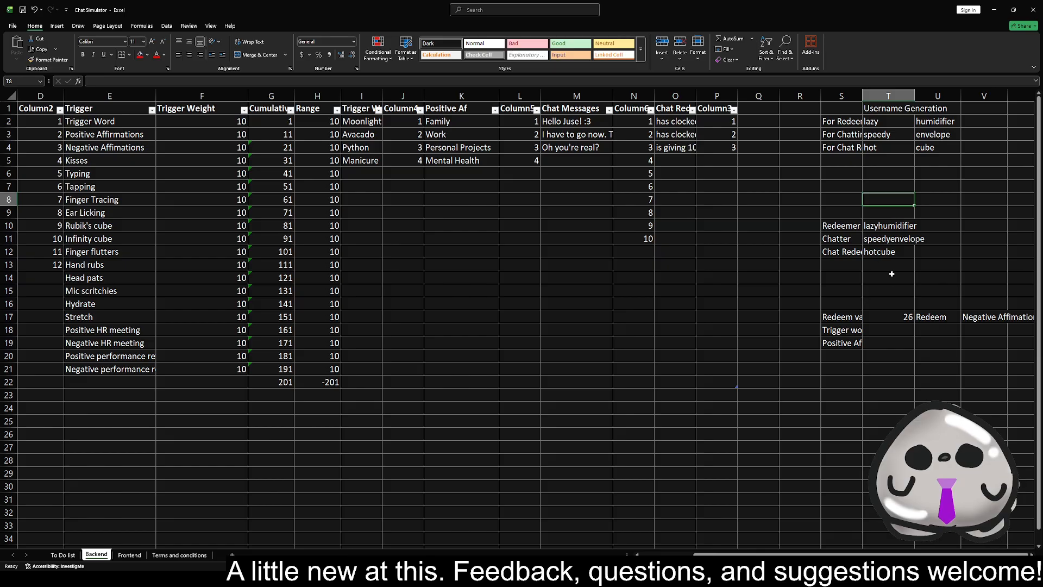
Examine the redeem message formula in A2 on the Frontend sheet and the redeemer, redeem value and redeem cells it relies on in the Backend sheet
{"action": "left_click", "coordinate": [136, 555]}
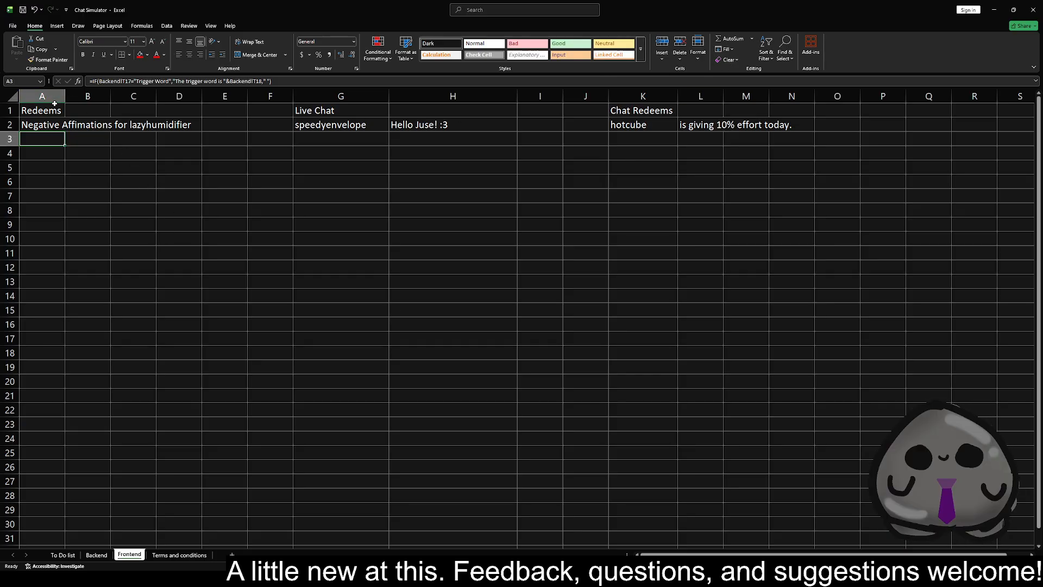
{"action": "left_click", "coordinate": [43, 128]}
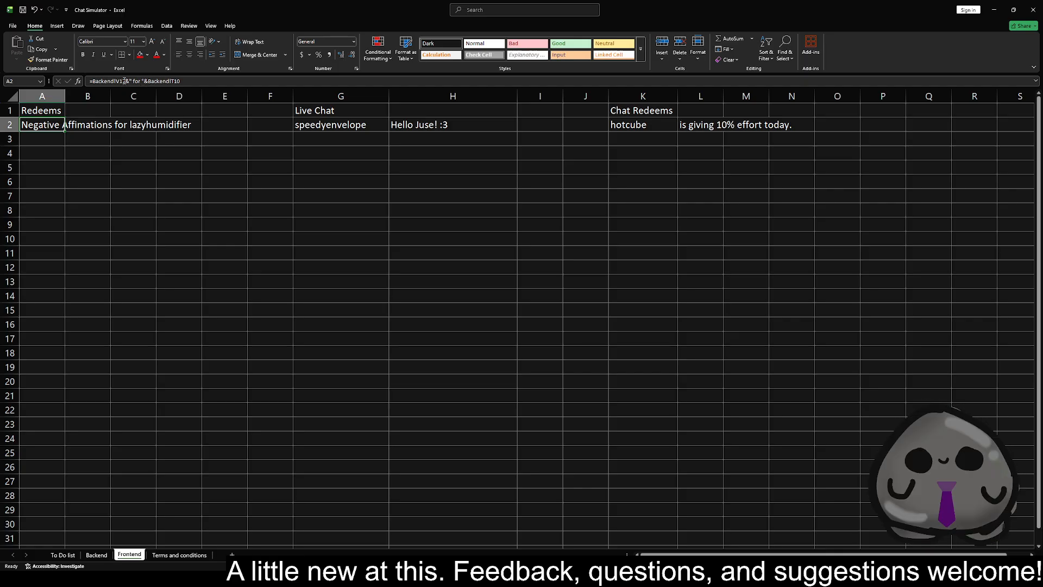
{"action": "left_click", "coordinate": [124, 80]}
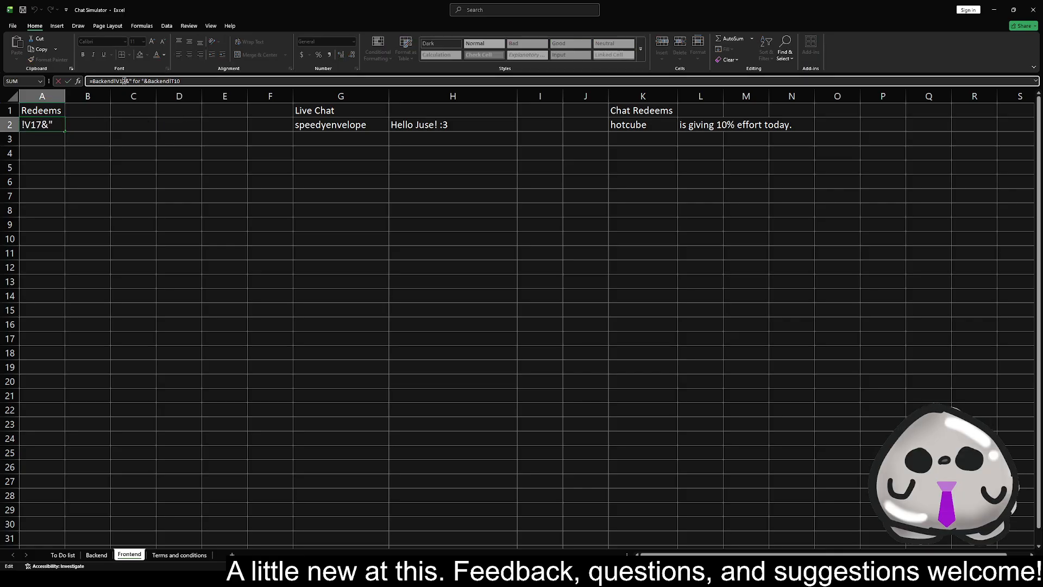
{"action": "left_click", "coordinate": [96, 138]}
{"action": "left_click", "coordinate": [102, 556]}
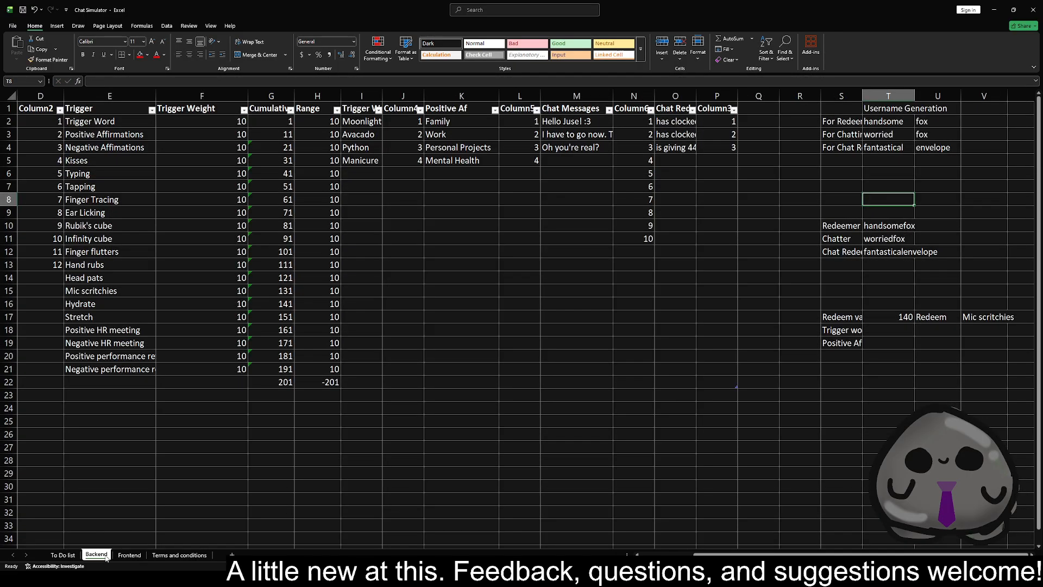
{"action": "left_click", "coordinate": [892, 228]}
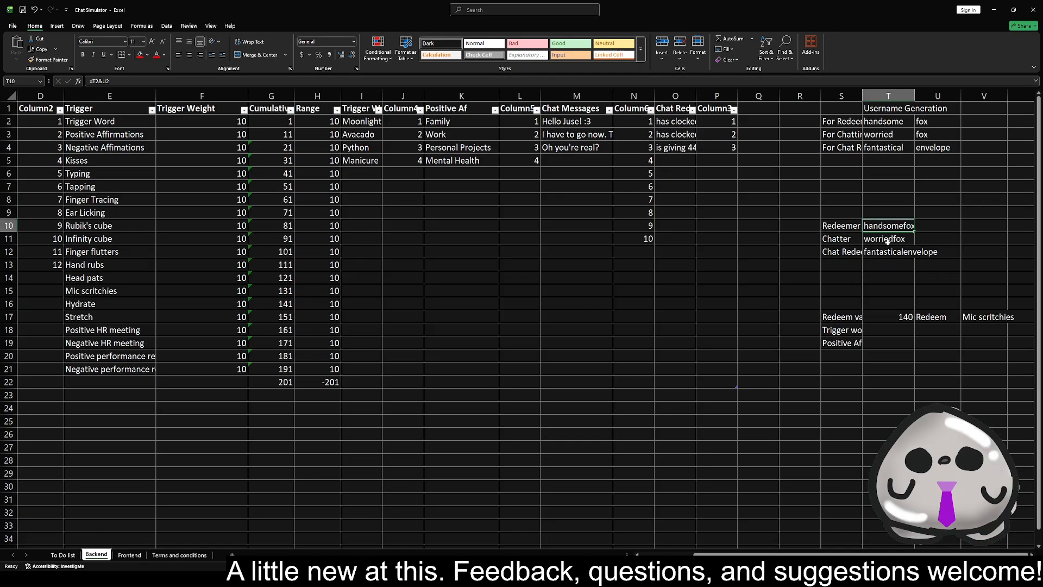
{"action": "left_click", "coordinate": [896, 317]}
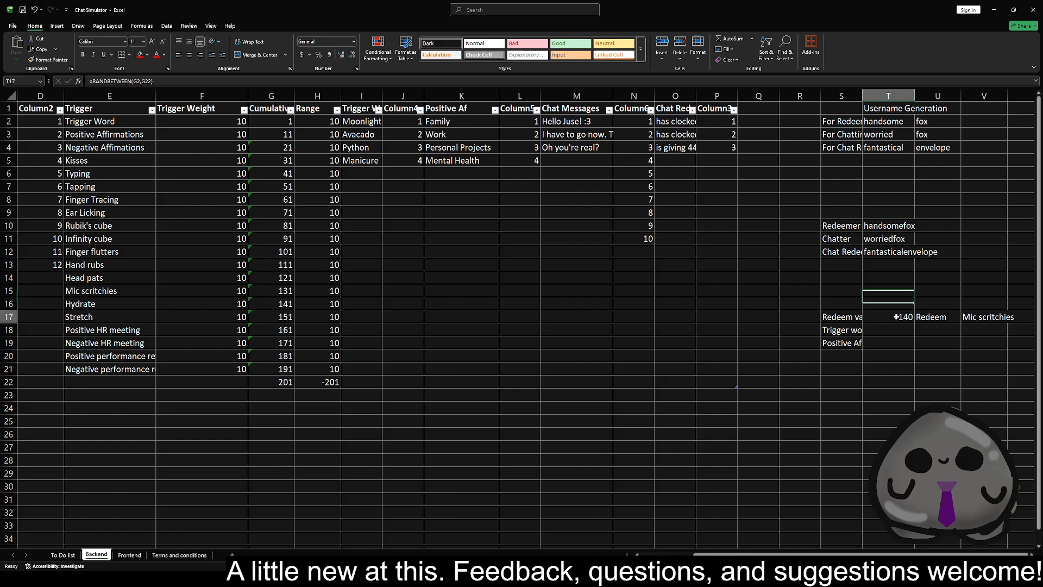
{"action": "left_click", "coordinate": [984, 317]}
{"action": "left_click", "coordinate": [856, 331]}
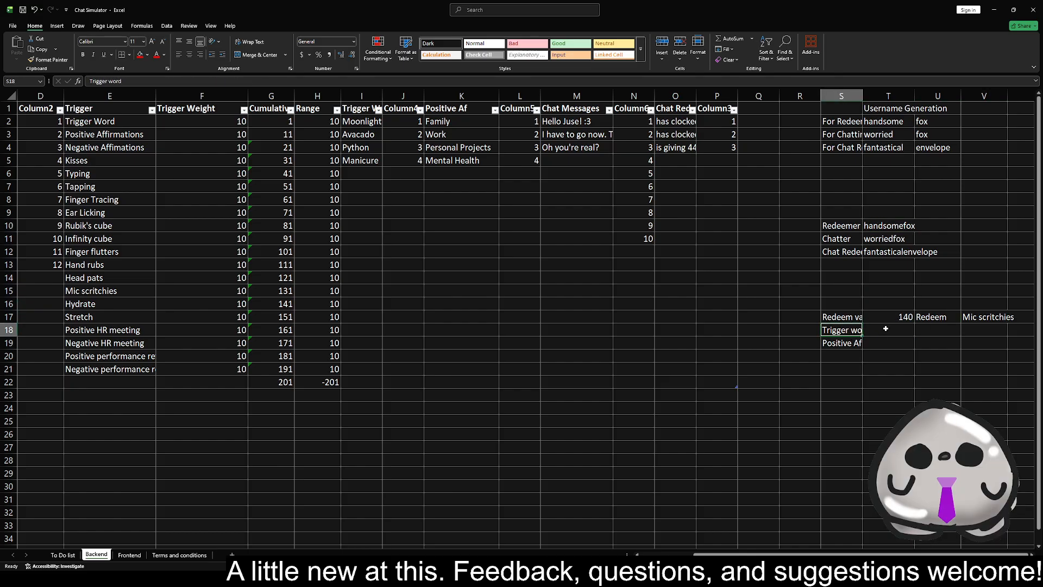
Change the IF condition of the trigger word formula in Backend T18 to test the redeem name in V17
{"action": "left_click", "coordinate": [885, 329]}
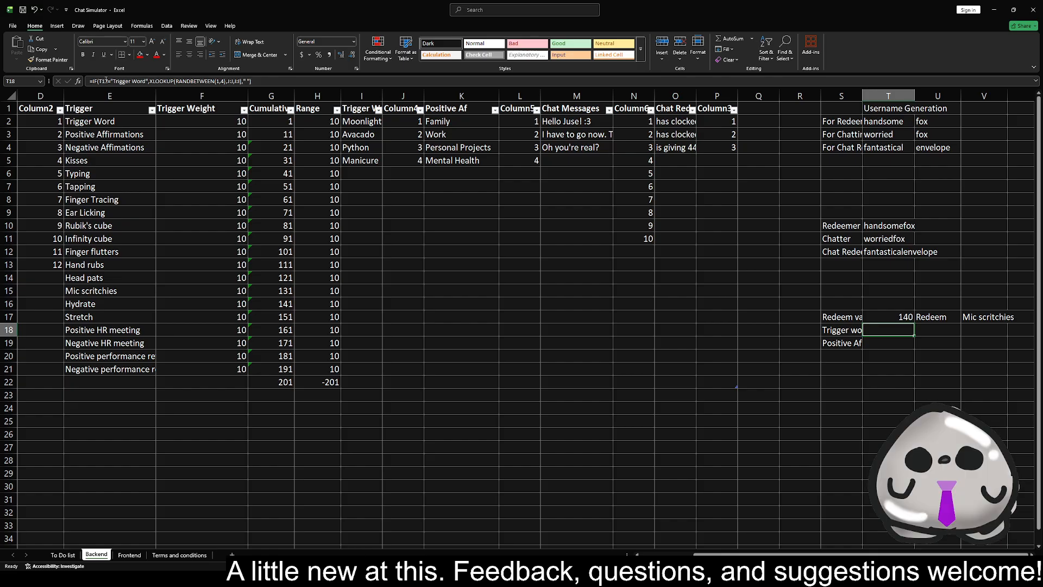
{"action": "left_click", "coordinate": [106, 80]}
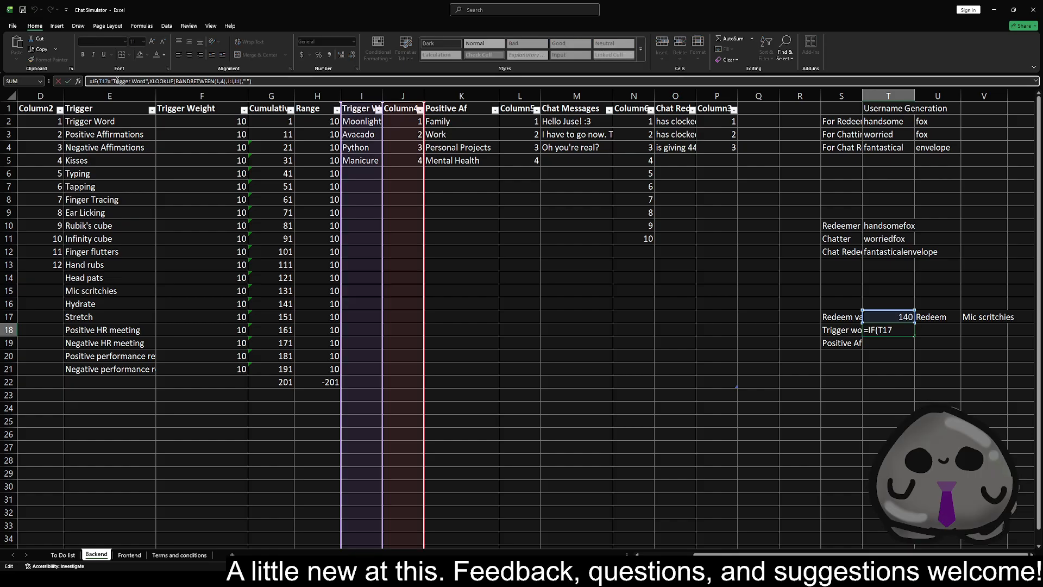
{"action": "key", "text": "BackSpace"}
{"action": "type", "text": "V"}
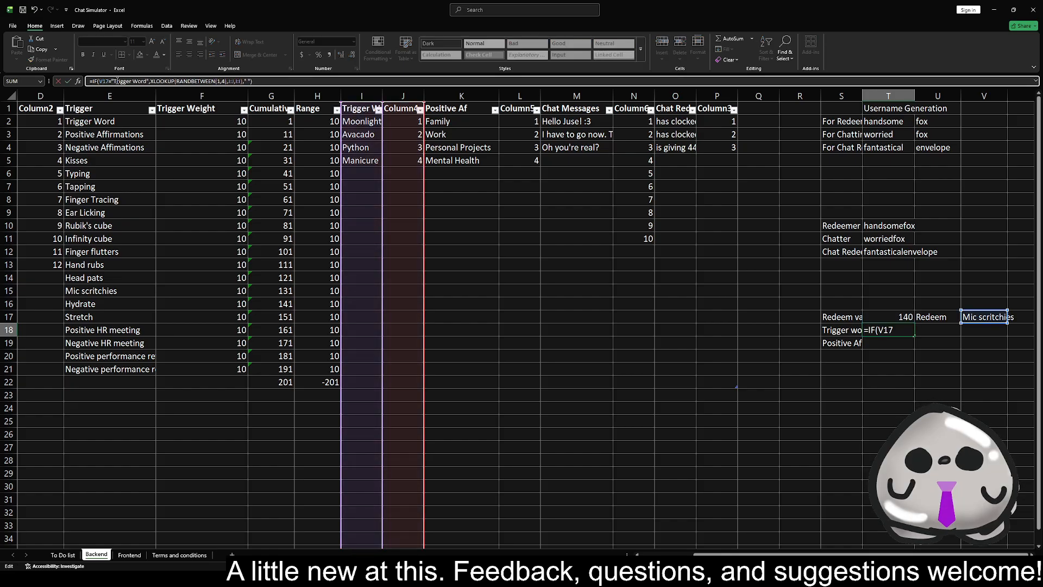
{"action": "key", "text": "Return"}
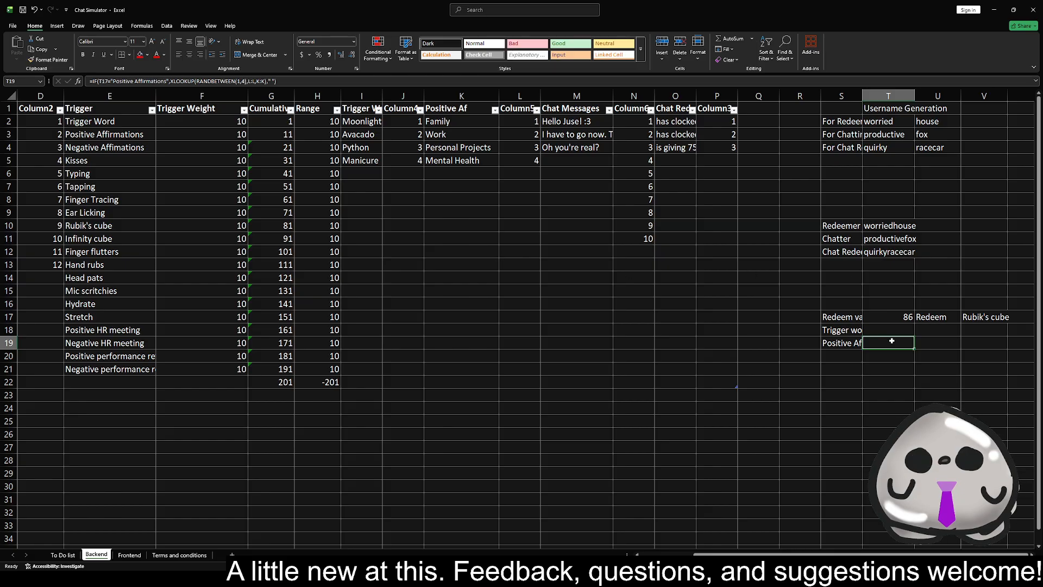
Change the IF condition of the Positive Affirmations formula in T19 to reference V17
{"action": "left_click", "coordinate": [107, 81]}
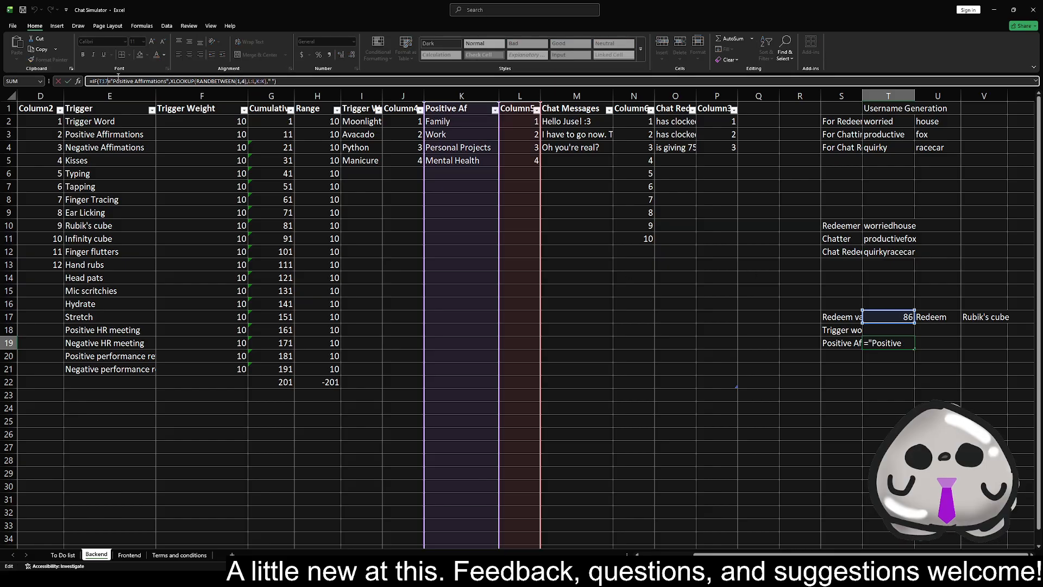
{"action": "key", "text": "BackSpace"}
{"action": "type", "text": "V"}
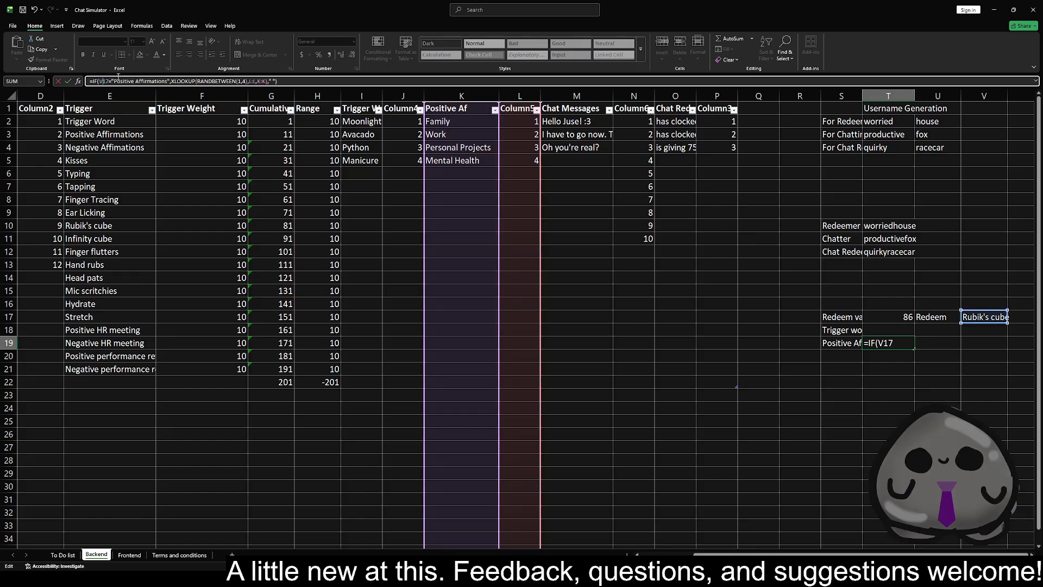
{"action": "key", "text": "Return"}
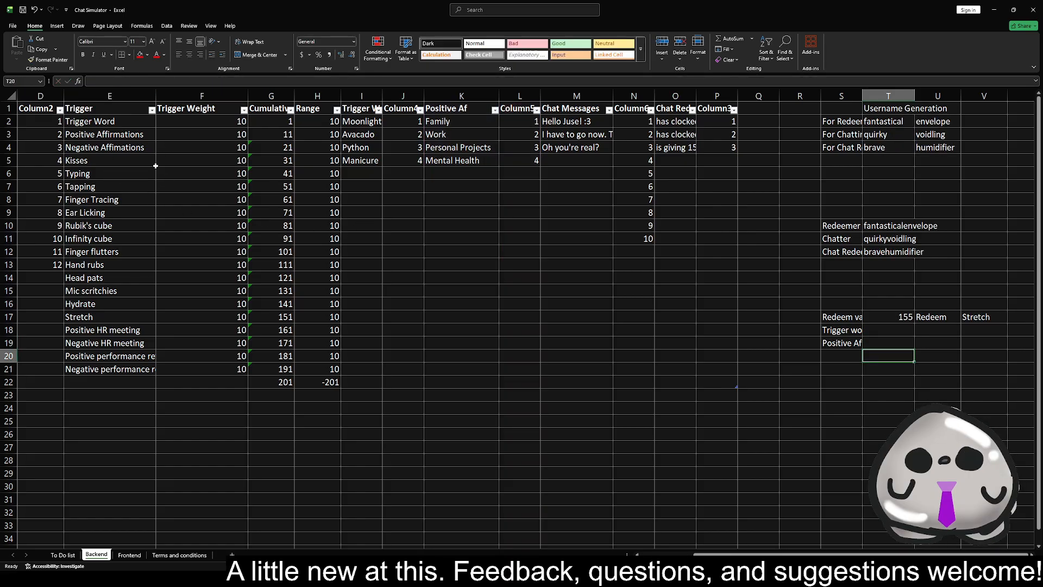
Set the trigger weight of Trigger Word in F2 to 10000000 and recalculate repeatedly to test the trigger word lookup
{"action": "left_click", "coordinate": [186, 120]}
{"action": "type", "text": "10000000"}
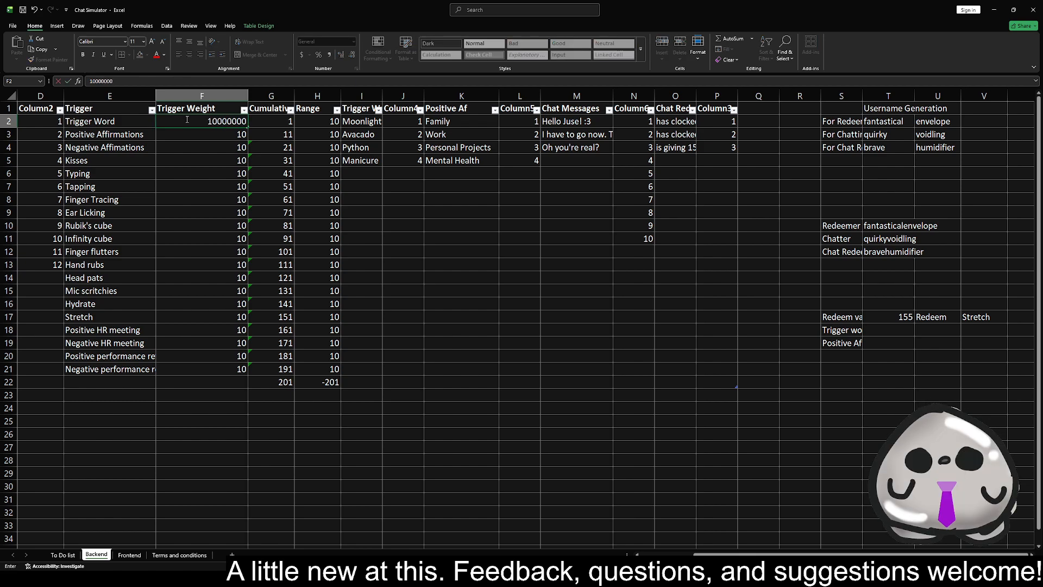
{"action": "key", "text": "Return"}
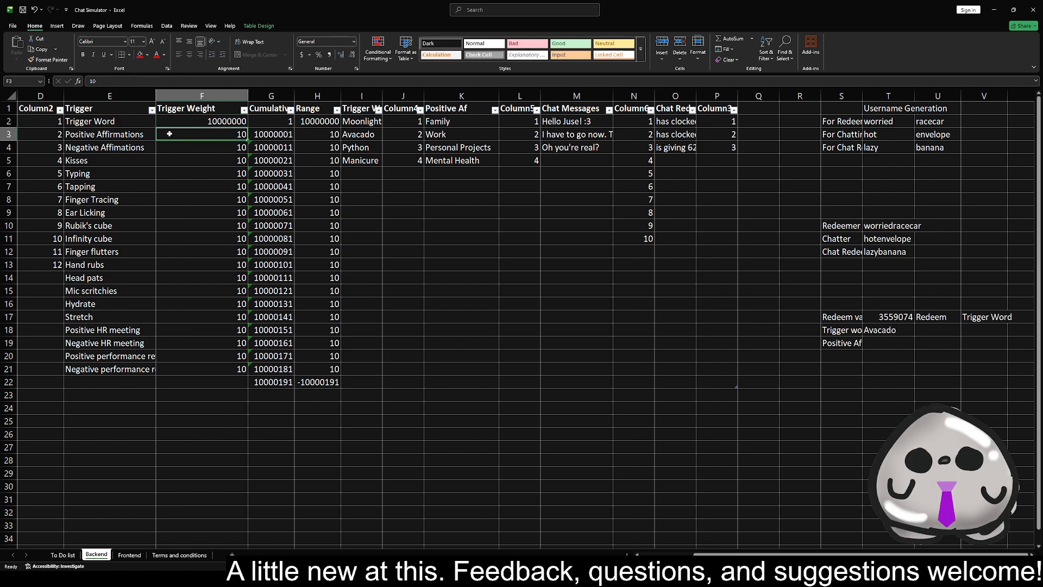
{"action": "left_click", "coordinate": [713, 308]}
{"action": "key", "text": "Delete"}
{"action": "key", "text": "Delete"}
{"action": "key", "text": "Delete"}
{"action": "key", "text": "Delete"}
{"action": "key", "text": "Delete"}
{"action": "key", "text": "Delete"}
{"action": "key", "text": "Delete"}
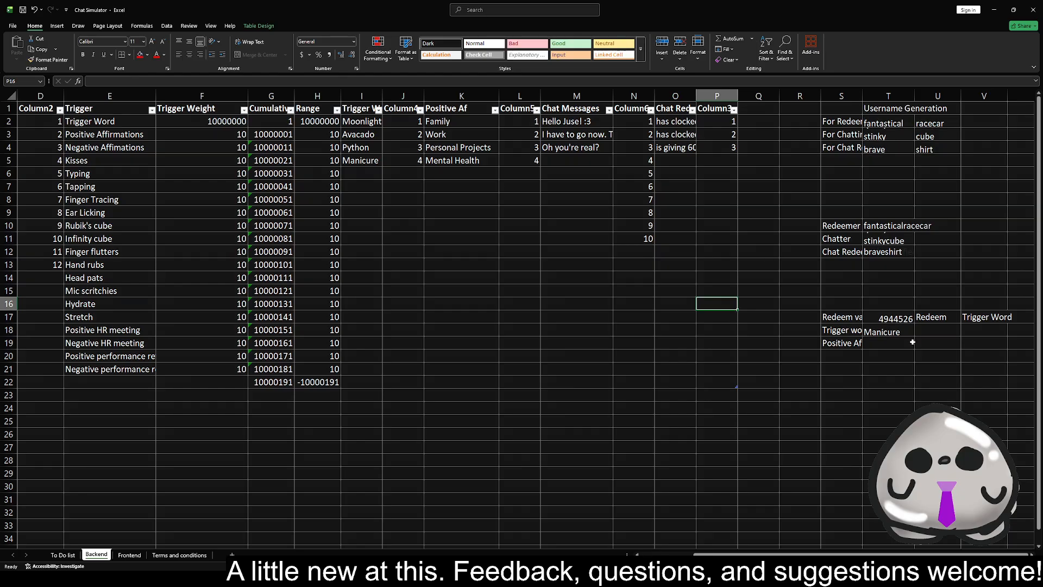
{"action": "key", "text": "Delete"}
Set the Trigger Word weight in F2 back to 10 and the Positive Affirmations weight in F3 to 1000000
{"action": "left_click", "coordinate": [207, 126]}
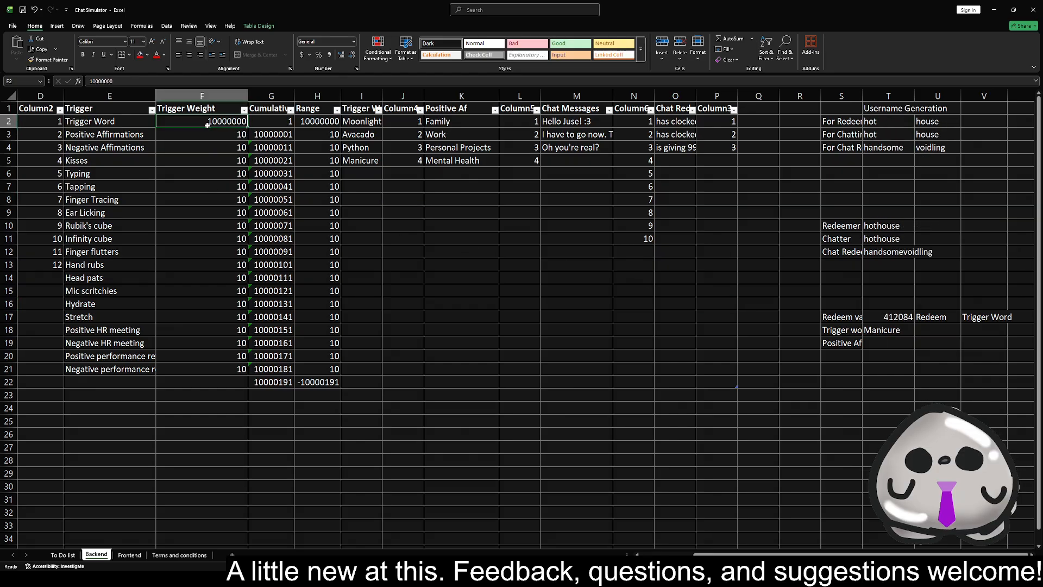
{"action": "key", "text": "ctrl+c"}
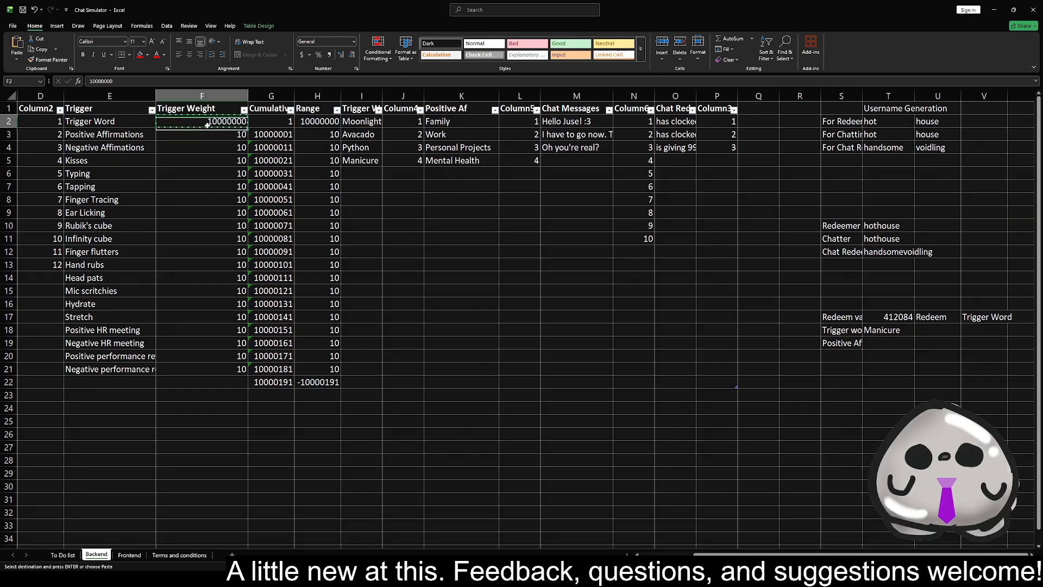
{"action": "type", "text": "10"}
{"action": "key", "text": "Return"}
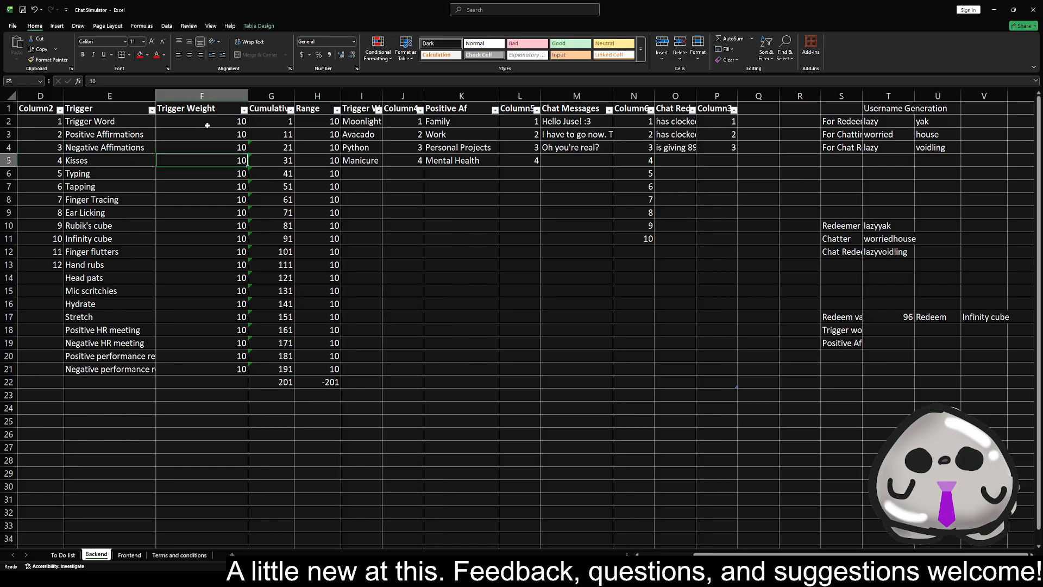
{"action": "type", "text": "1000000"}
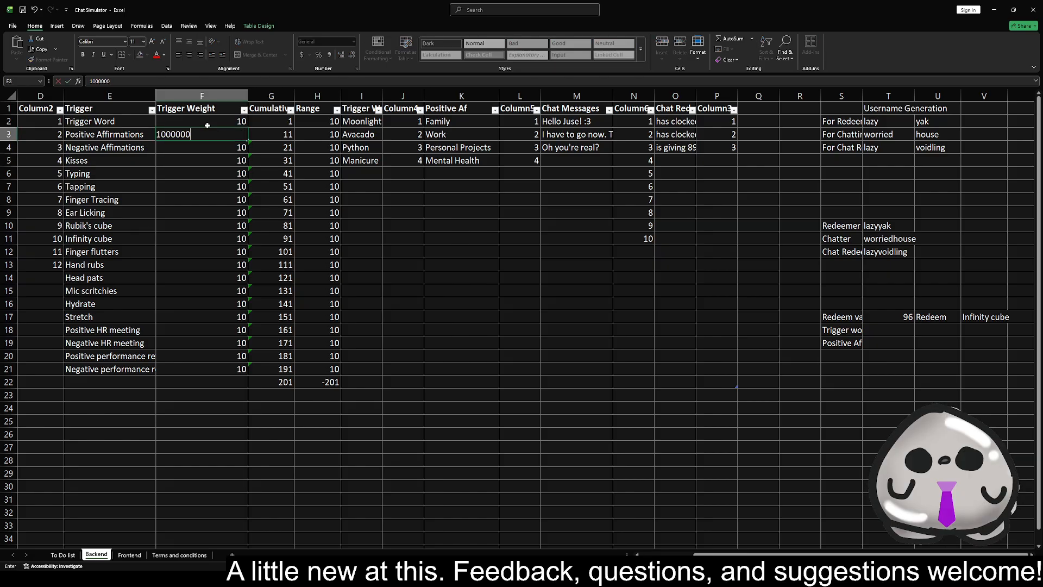
{"action": "key", "text": "Return"}
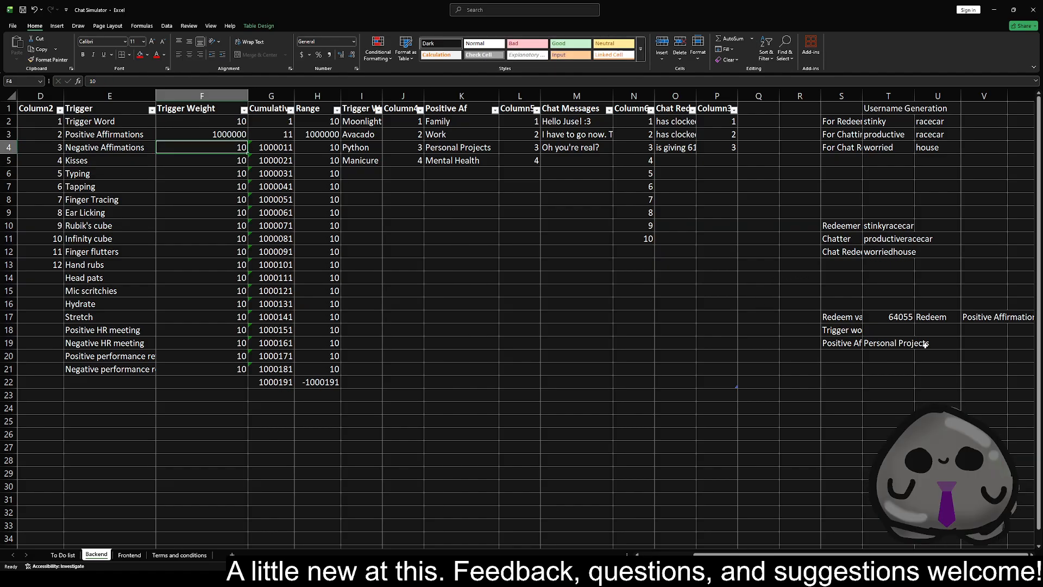
Change the IF condition of the positive affirmations message in Frontend A4 to reference Backend V17
{"action": "left_click", "coordinate": [129, 555]}
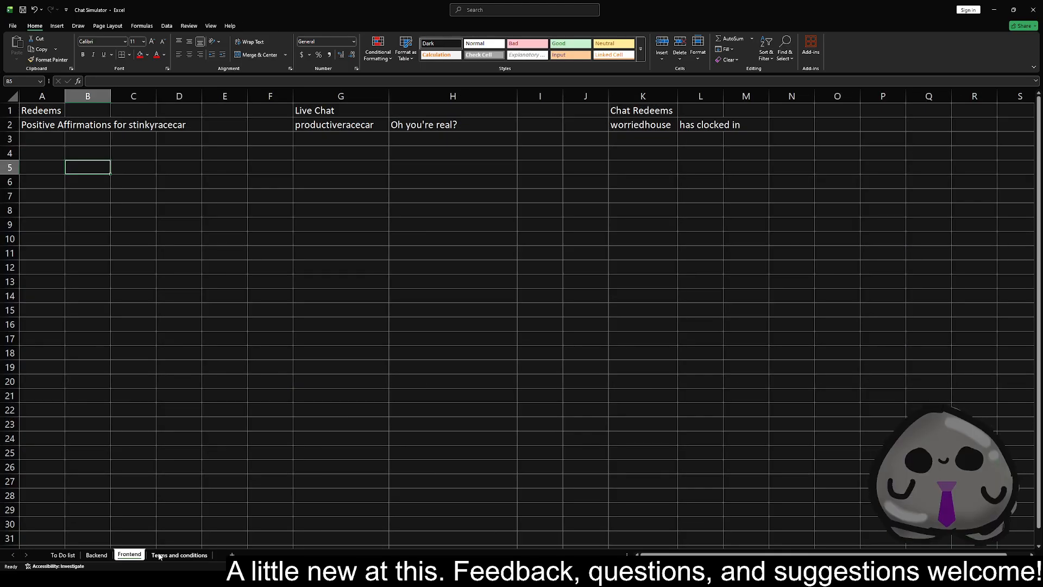
{"action": "left_click", "coordinate": [47, 158]}
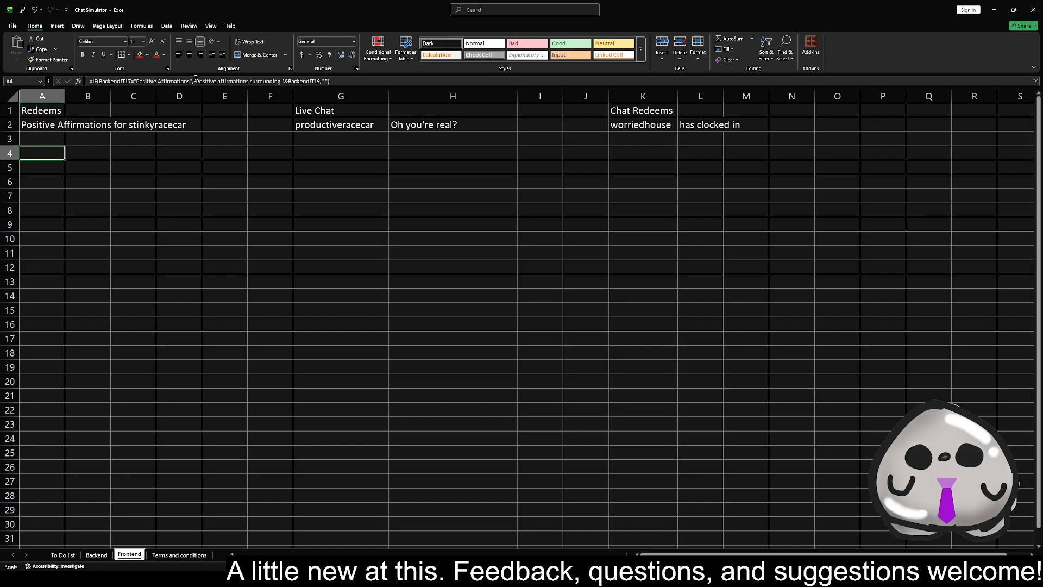
{"action": "double_click", "coordinate": [130, 81]}
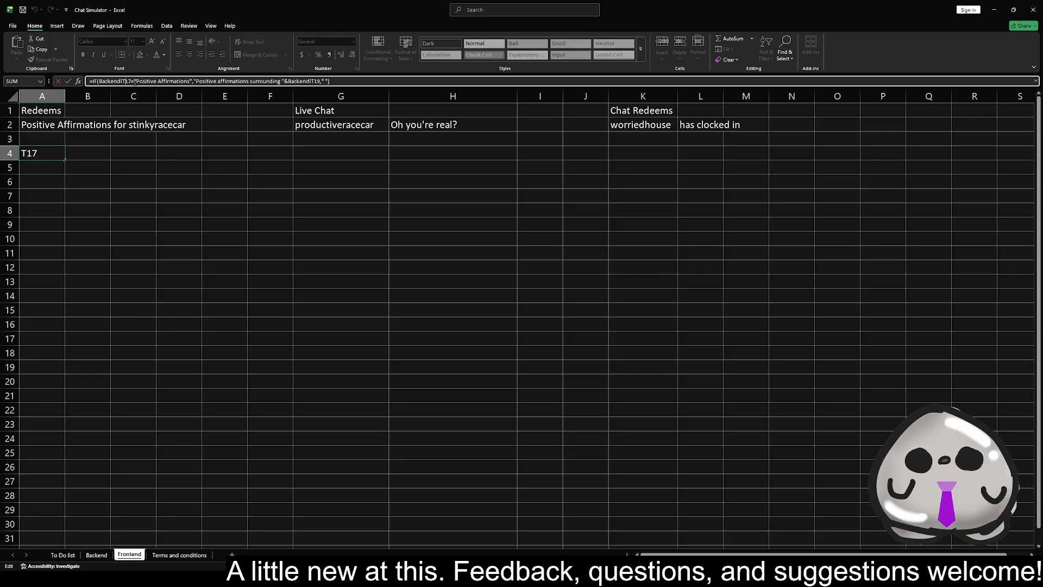
{"action": "key", "text": "BackSpace"}
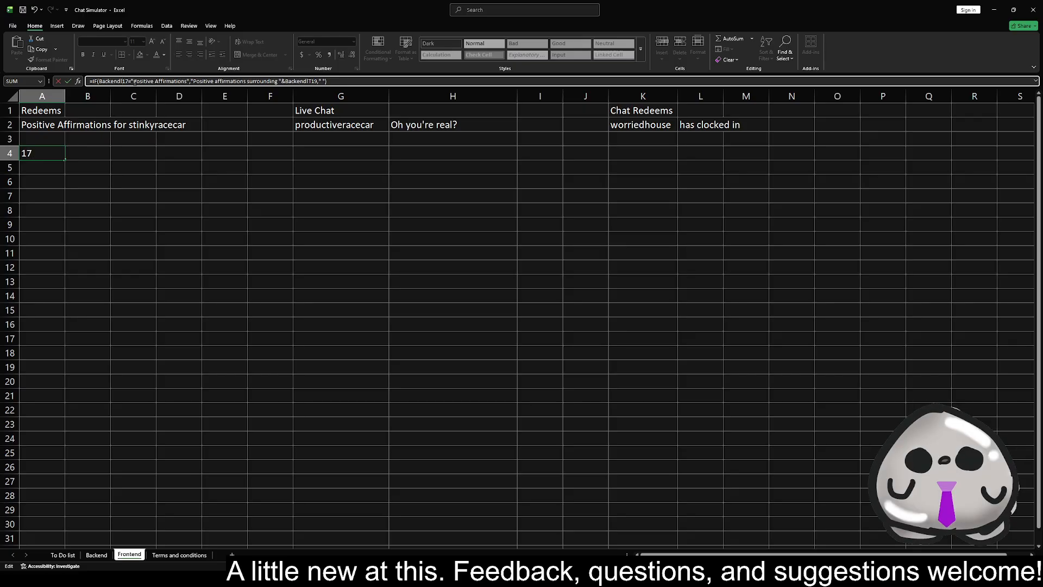
{"action": "key", "text": "Escape"}
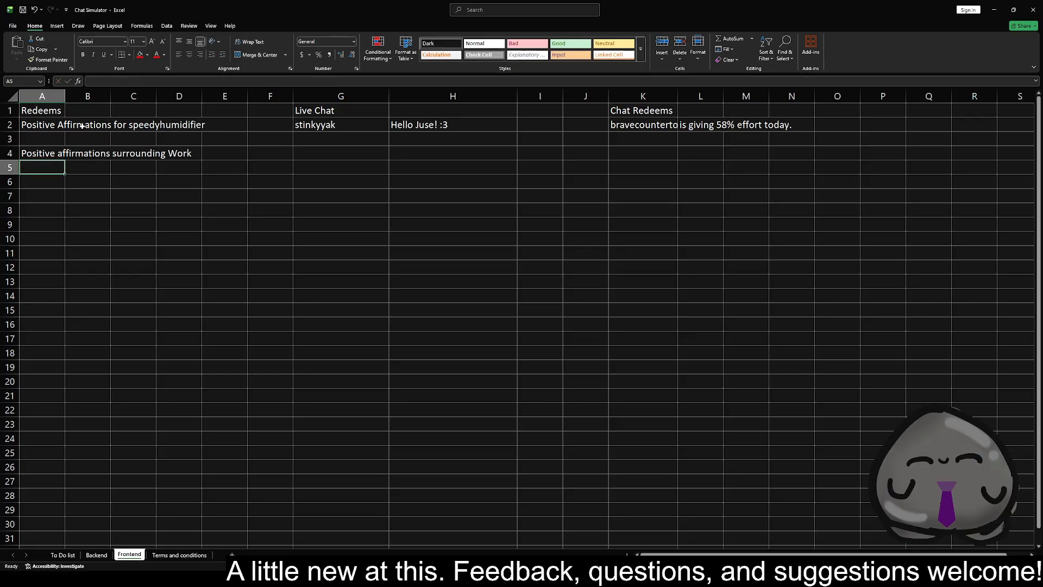
Change the IF condition of the trigger word message formula in Frontend A3 to test Backend V17
{"action": "left_click", "coordinate": [53, 137]}
{"action": "left_click", "coordinate": [132, 78]}
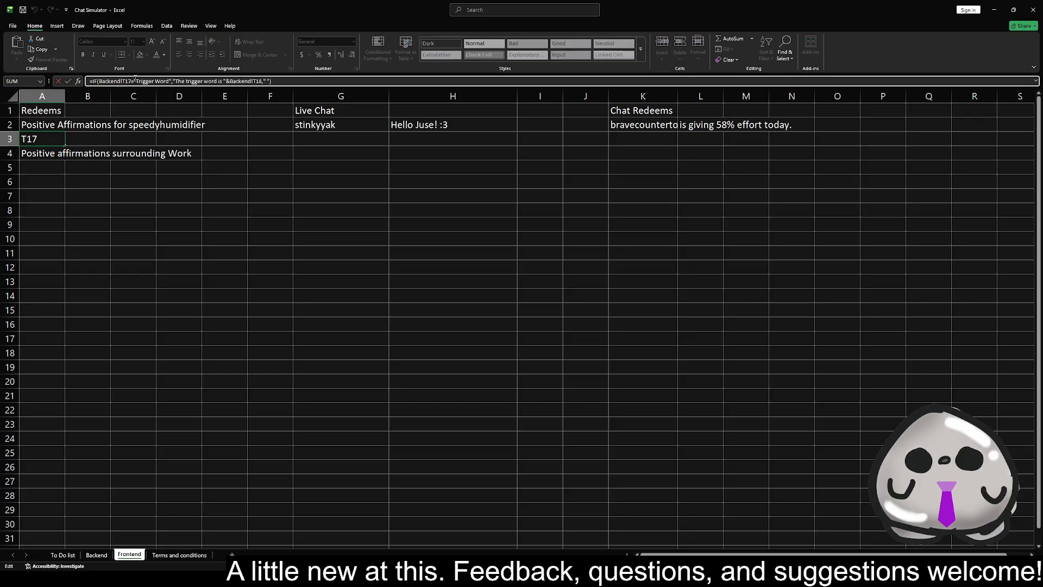
{"action": "key", "text": "BackSpace"}
{"action": "type", "text": "V"}
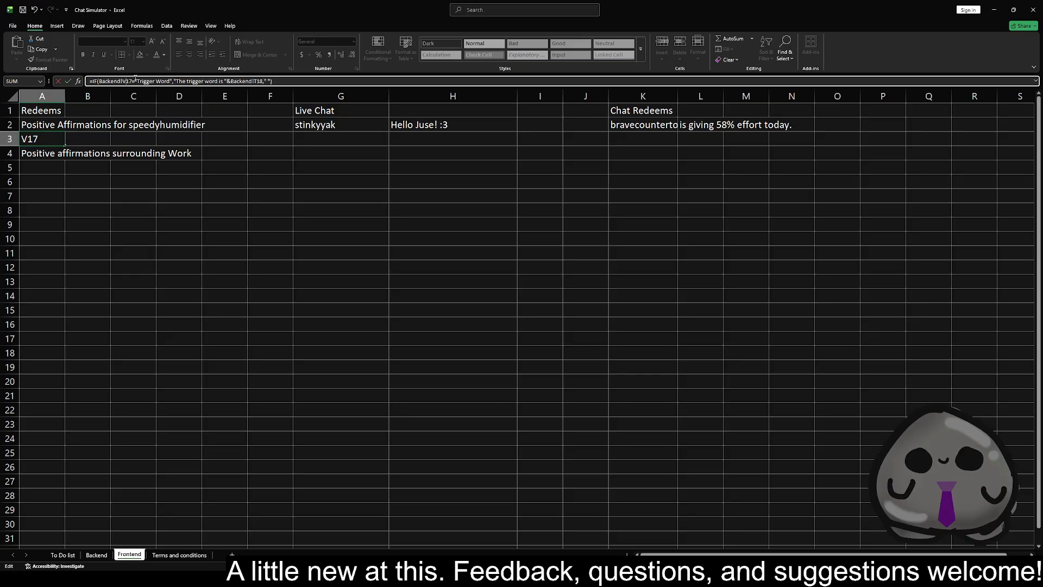
{"action": "key", "text": "Return"}
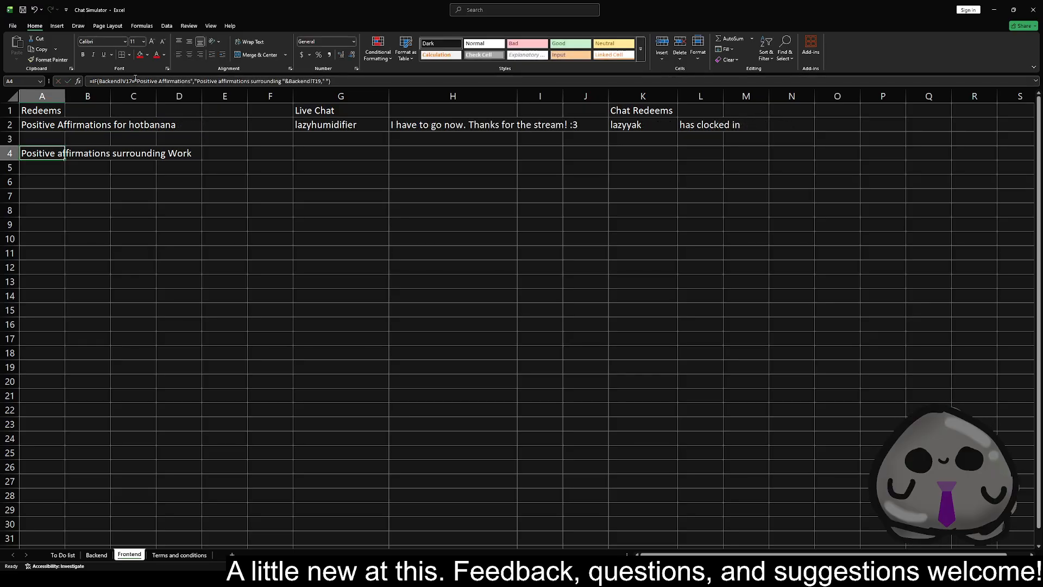
On the Backend sheet, set the Positive Affirmations weight in F3 to 10 and the Trigger Word weight in F2 to 1000000
{"action": "left_click", "coordinate": [96, 555]}
{"action": "left_click", "coordinate": [192, 133]}
{"action": "type", "text": "10"}
{"action": "key", "text": "Return"}
{"action": "key", "text": "Down"}
{"action": "key", "text": "Down"}
{"action": "key", "text": "Down"}
{"action": "key", "text": "Down"}
{"action": "key", "text": "Up"}
{"action": "key", "text": "Up"}
{"action": "key", "text": "Up"}
{"action": "key", "text": "Up"}
{"action": "key", "text": "Up"}
{"action": "key", "text": "Up"}
{"action": "type", "text": "1000000"}
{"action": "key", "text": "Return"}
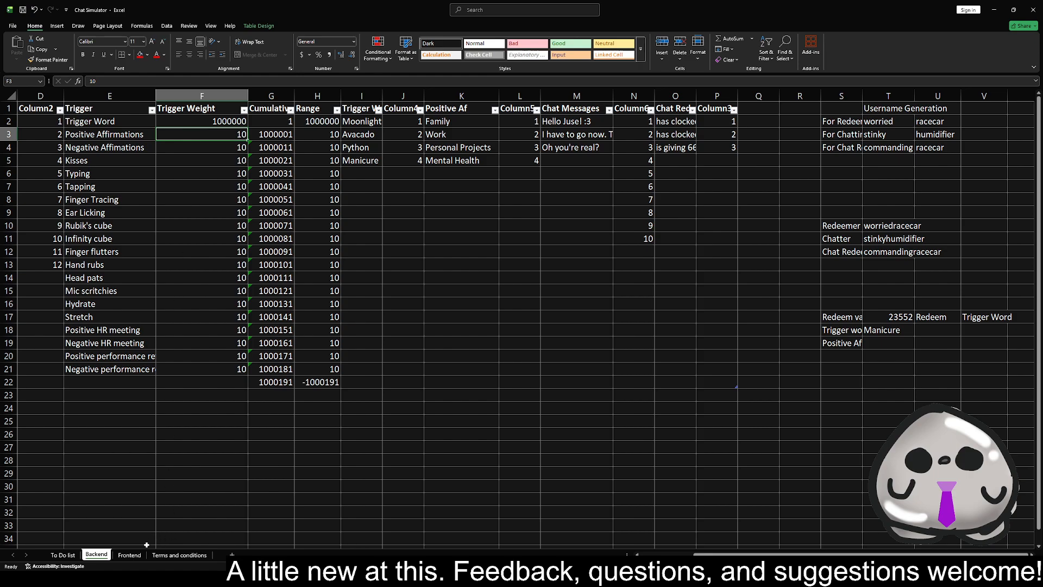
Recalculate the Frontend sheet repeatedly to test the trigger word message in A3
{"action": "left_click", "coordinate": [130, 555]}
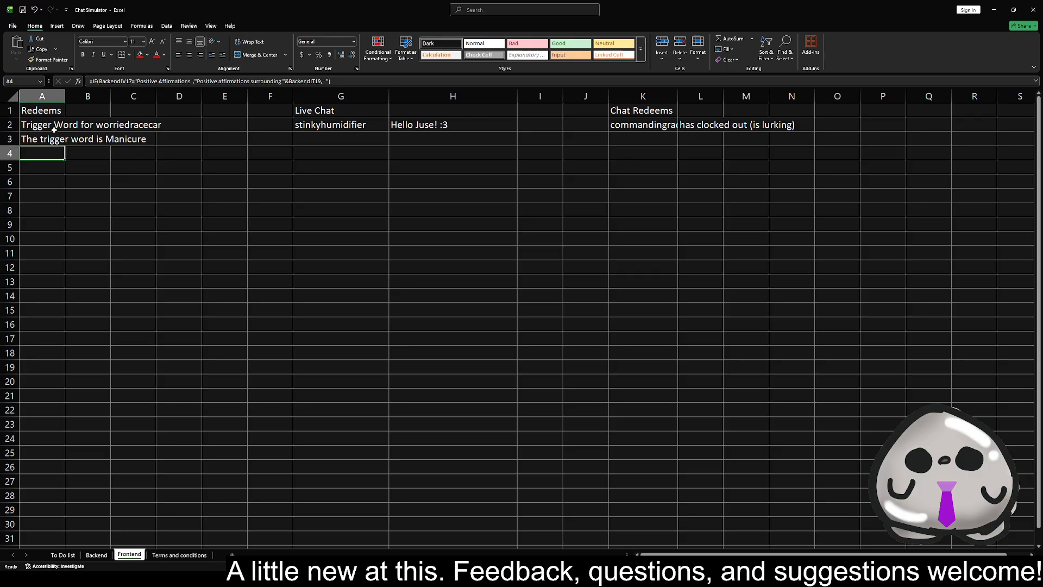
{"action": "key", "text": "F9"}
{"action": "key", "text": "F9"}
{"action": "key", "text": "F9"}
{"action": "key", "text": "F9"}
{"action": "key", "text": "F9"}
{"action": "key", "text": "F9"}
{"action": "key", "text": "F9"}
{"action": "key", "text": "F9"}
{"action": "key", "text": "F9"}
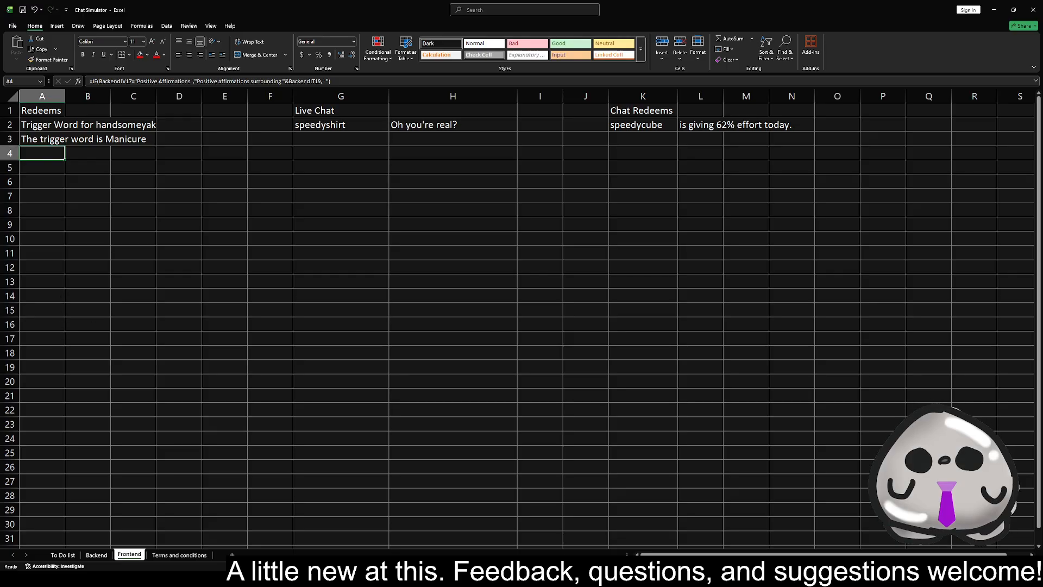
Set the Trigger Word weight in Backend F2 back to 10
{"action": "left_click", "coordinate": [96, 555]}
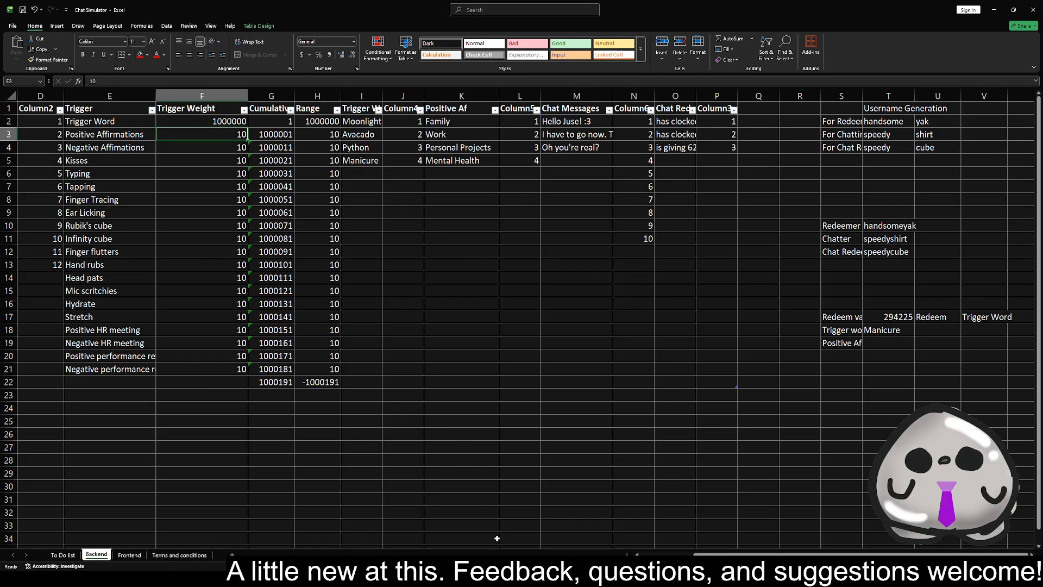
{"action": "left_click", "coordinate": [210, 118]}
{"action": "type", "text": "10"}
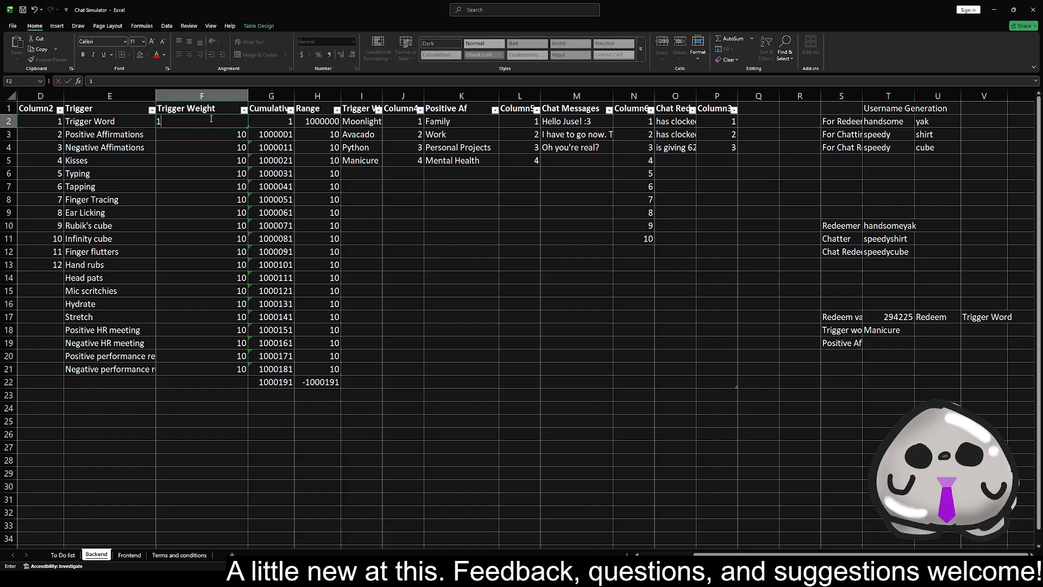
{"action": "key", "text": "Return"}
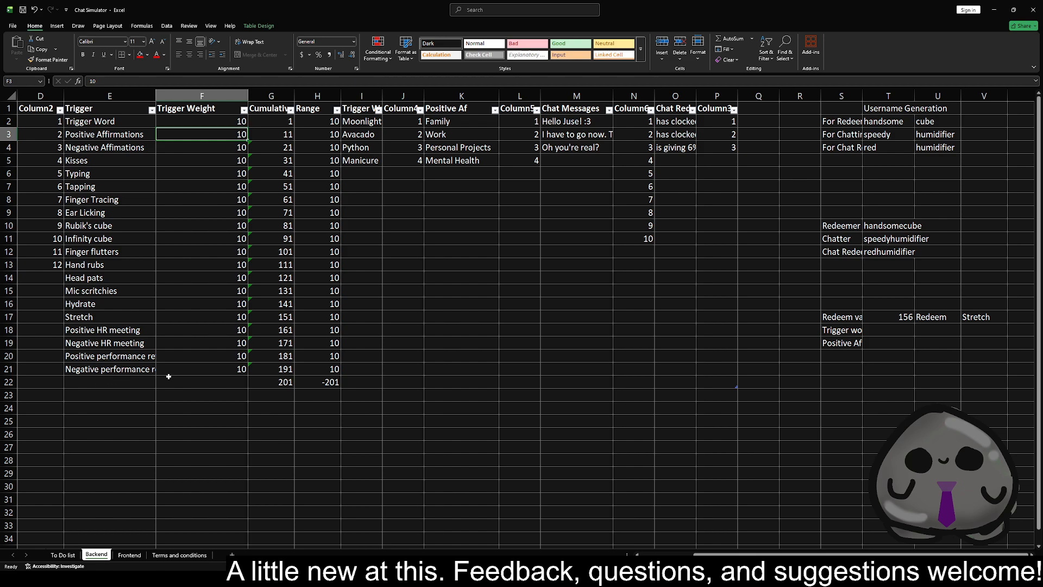
Review the Backend sheet's trigger weights, the redeem value formula in T17, and the first empty Chat Messages and Chat Redeems rows
{"action": "left_click", "coordinate": [211, 369]}
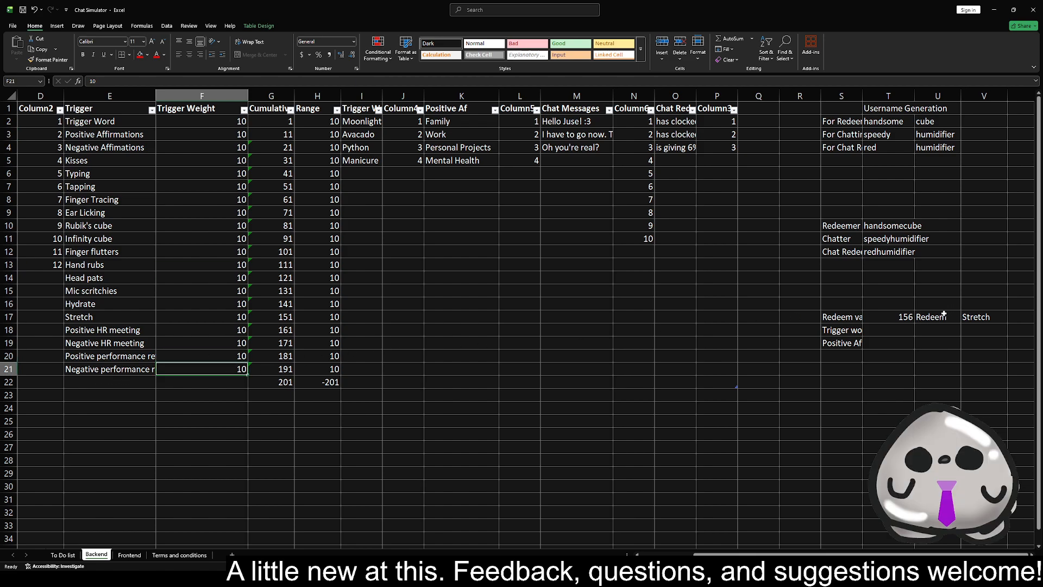
{"action": "left_click", "coordinate": [906, 317]}
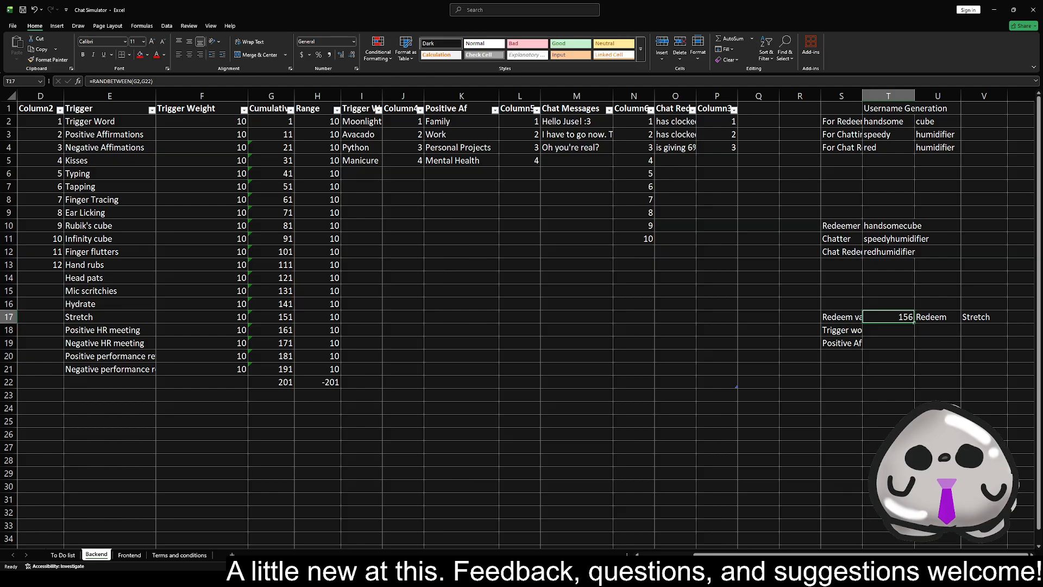
{"action": "key", "text": "alt+Tab"}
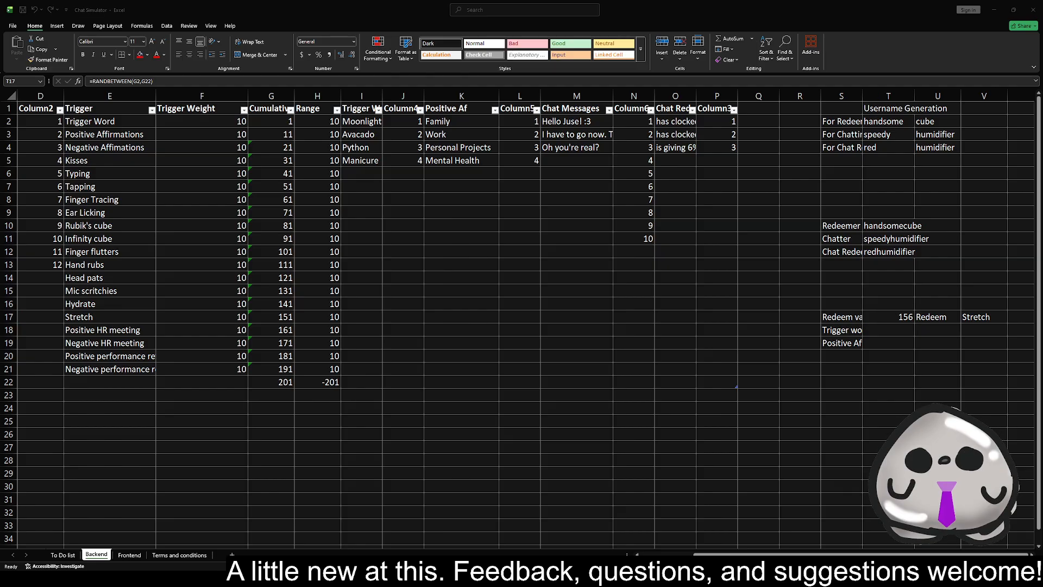
{"action": "key", "text": "alt+Tab"}
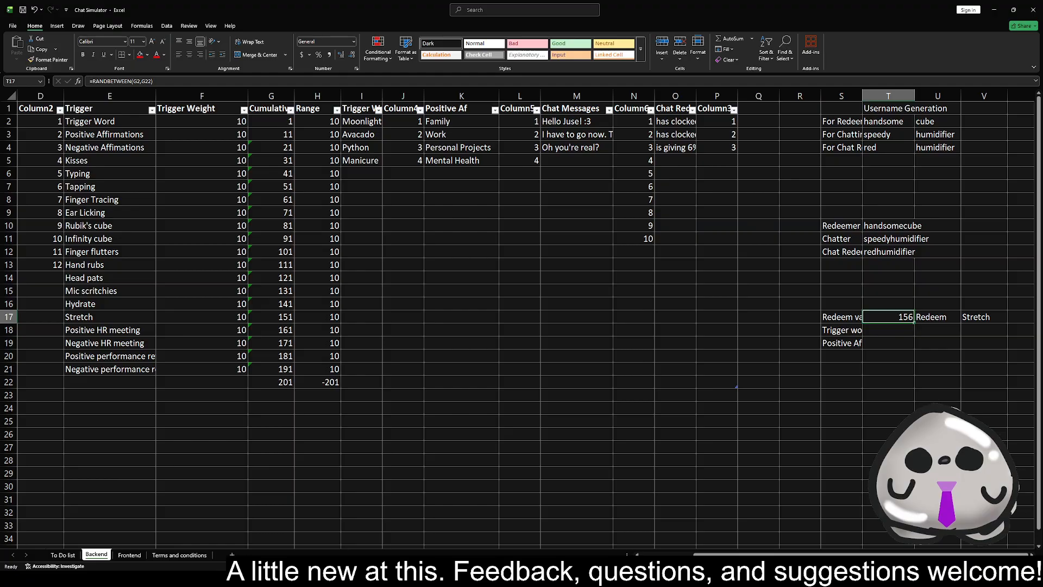
{"action": "left_click", "coordinate": [480, 289]}
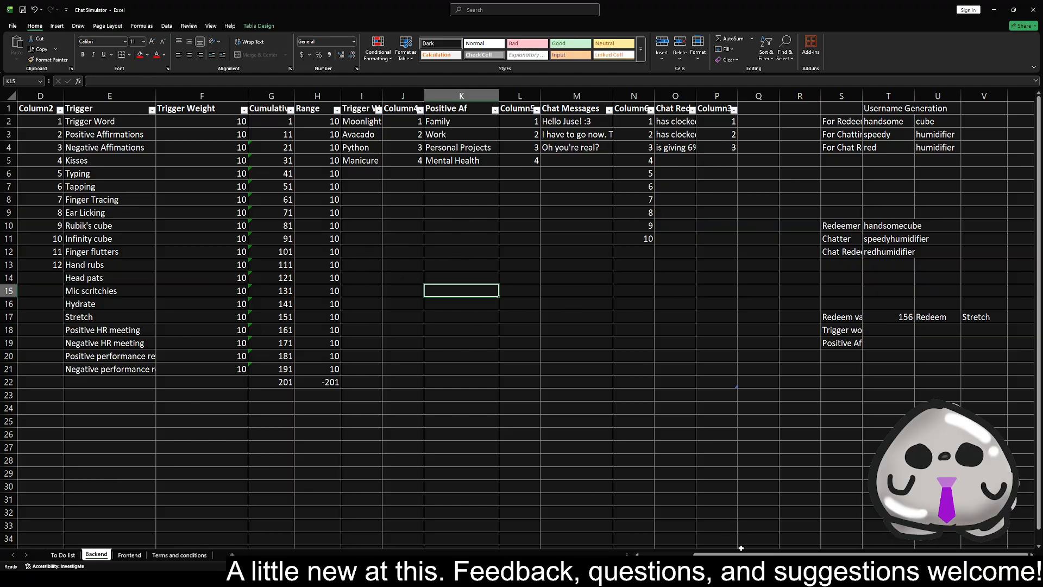
{"action": "scroll", "coordinate": [601, 202], "scroll_direction": "left", "scroll_amount": 3}
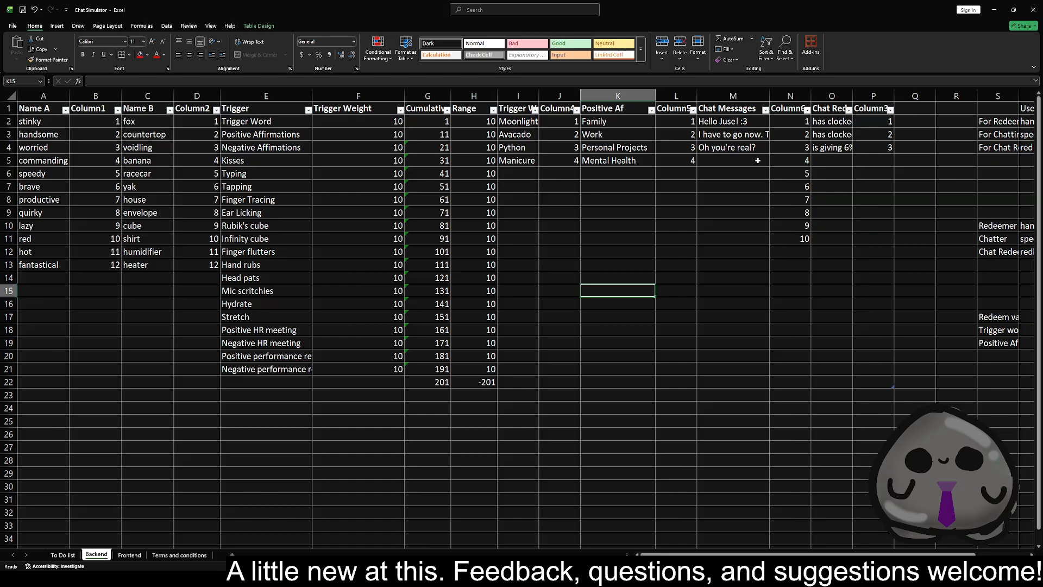
{"action": "left_click", "coordinate": [740, 160]}
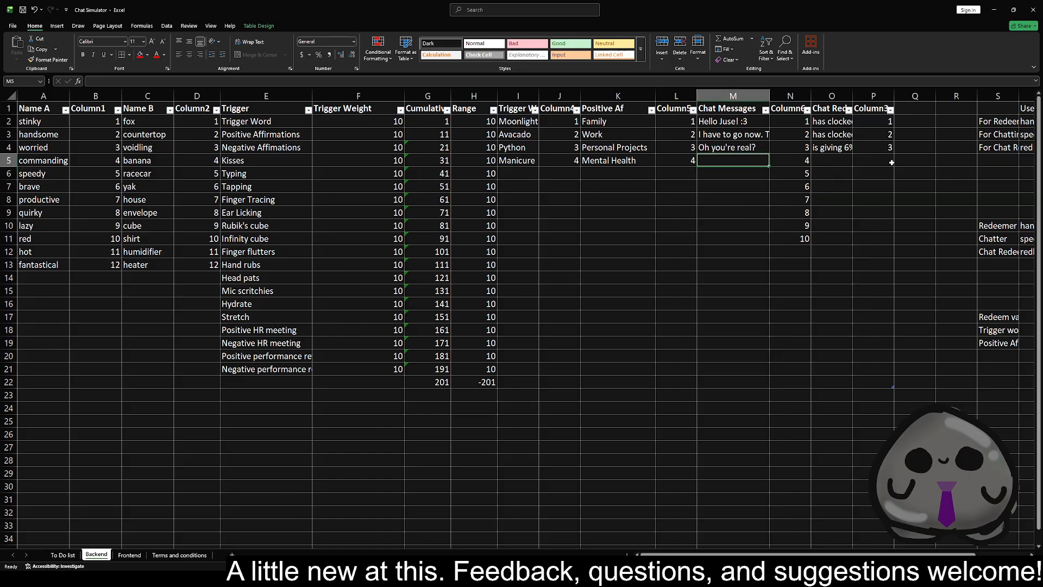
{"action": "left_click", "coordinate": [846, 163]}
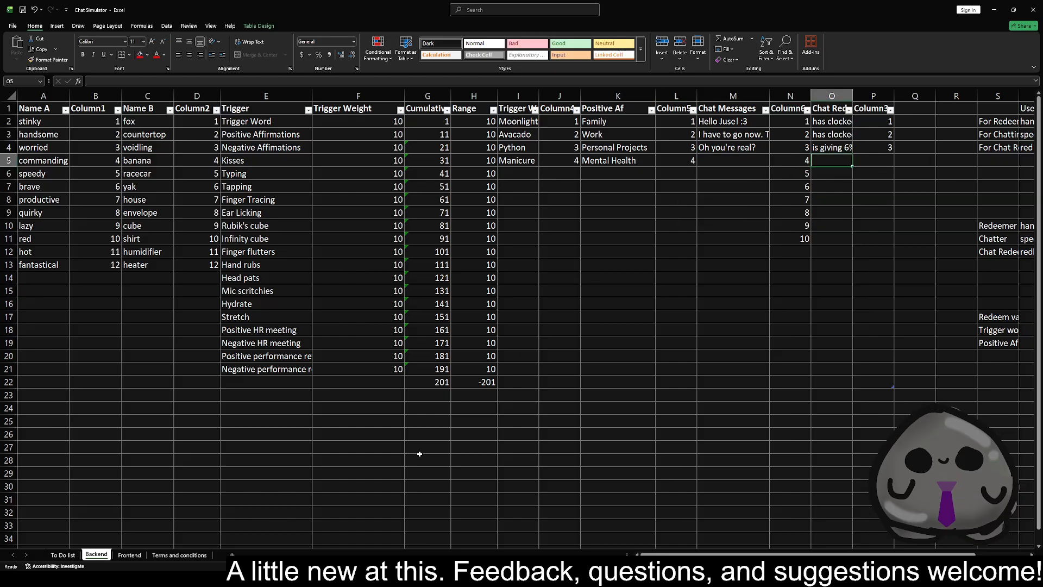
Widen columns A, G and K on the Frontend sheet to give the redeems and usernames more room
{"action": "left_click", "coordinate": [129, 555]}
{"action": "left_click", "coordinate": [190, 193]}
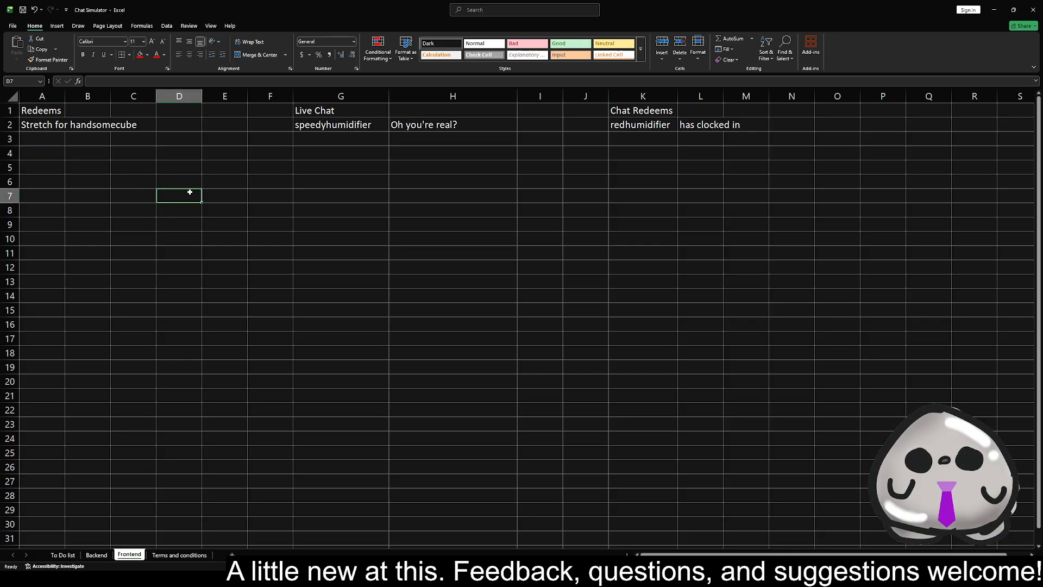
{"action": "left_click", "coordinate": [211, 153]}
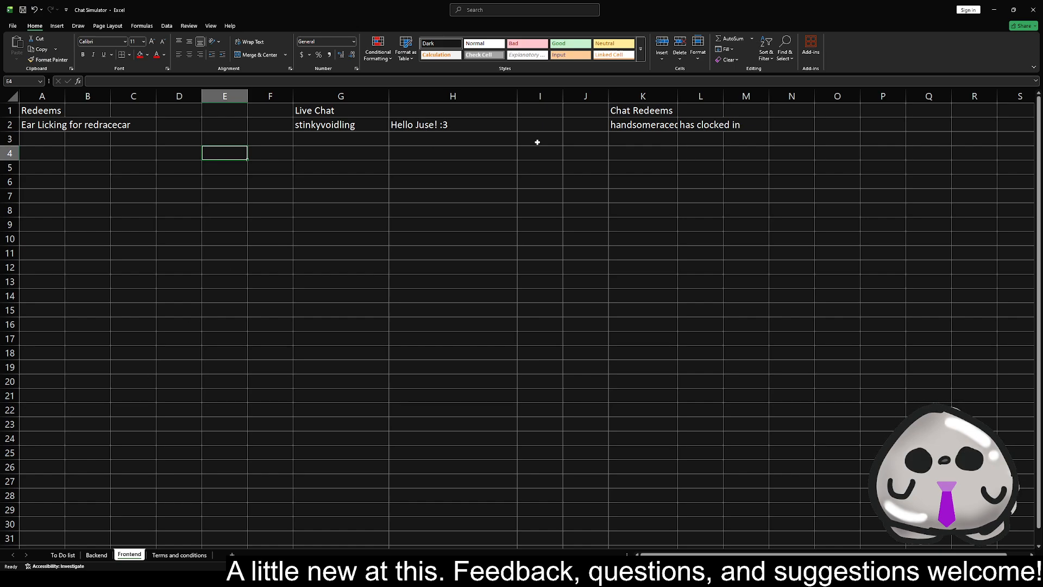
{"action": "double_click", "coordinate": [677, 95]}
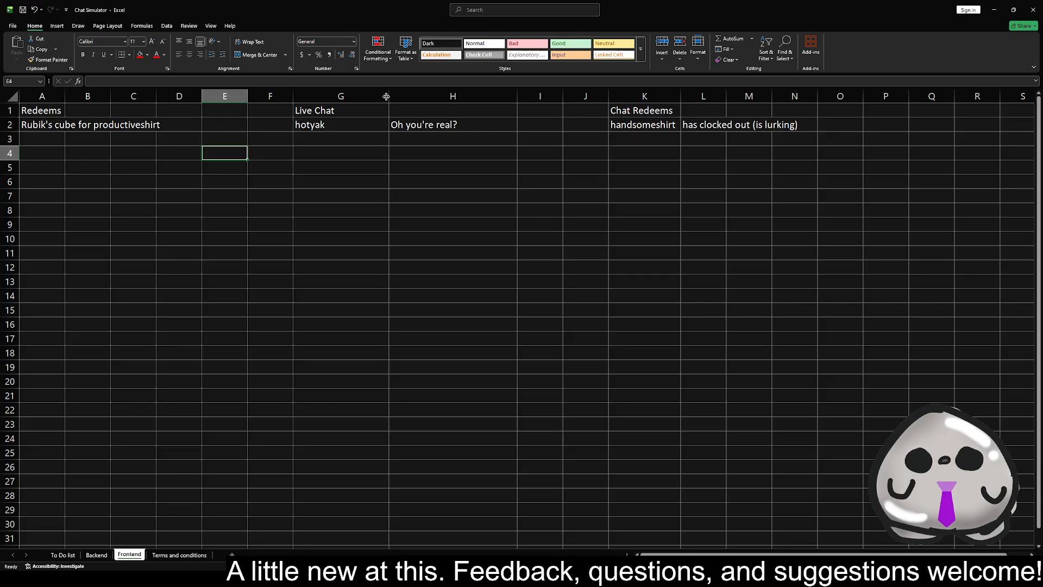
{"action": "left_click_drag", "start_coordinate": [389, 95], "coordinate": [433, 96]}
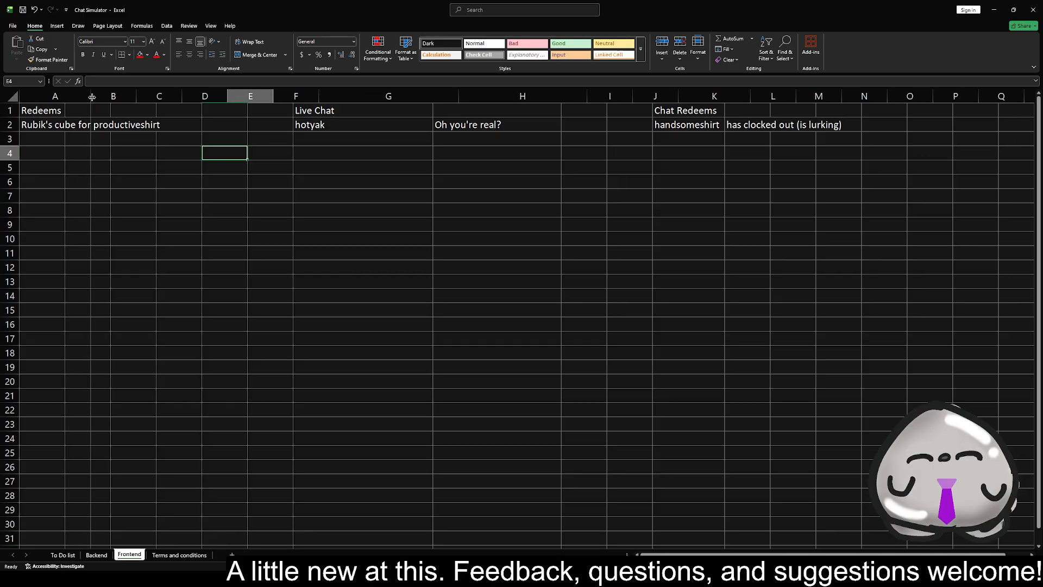
{"action": "left_click_drag", "start_coordinate": [63, 99], "coordinate": [105, 98]}
{"action": "left_click_drag", "start_coordinate": [763, 97], "coordinate": [803, 98]}
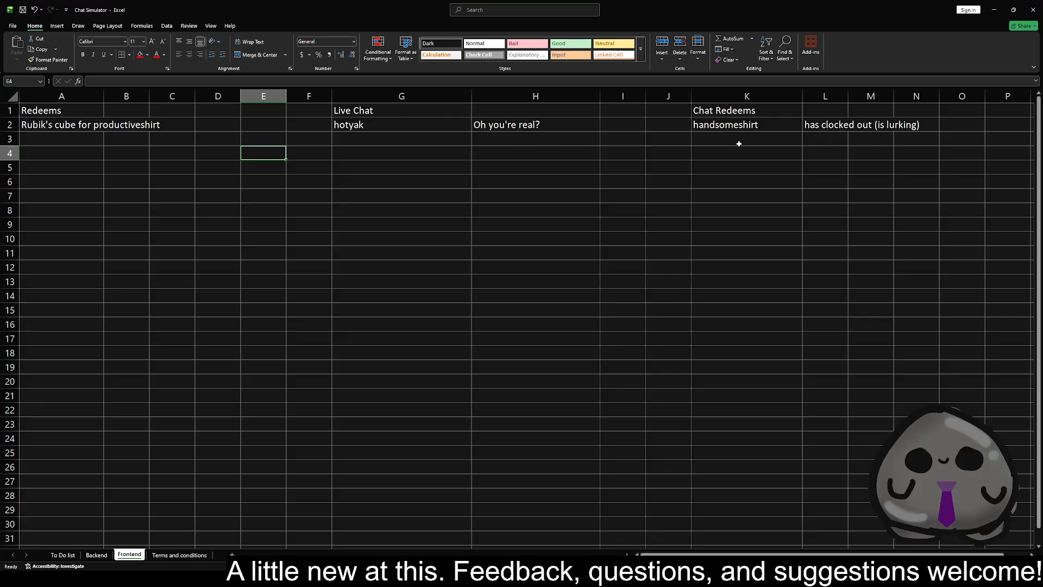
Check the Frontend formulas behind the chat redeem, live chat and redeem entries in row 2
{"action": "left_click", "coordinate": [779, 131]}
{"action": "left_click", "coordinate": [841, 128]}
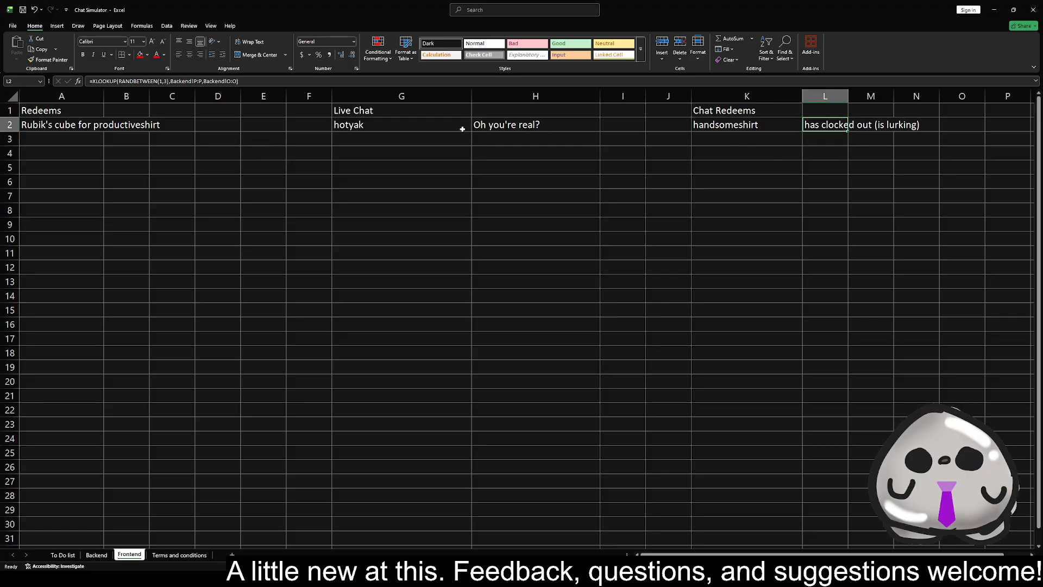
{"action": "left_click", "coordinate": [383, 127]}
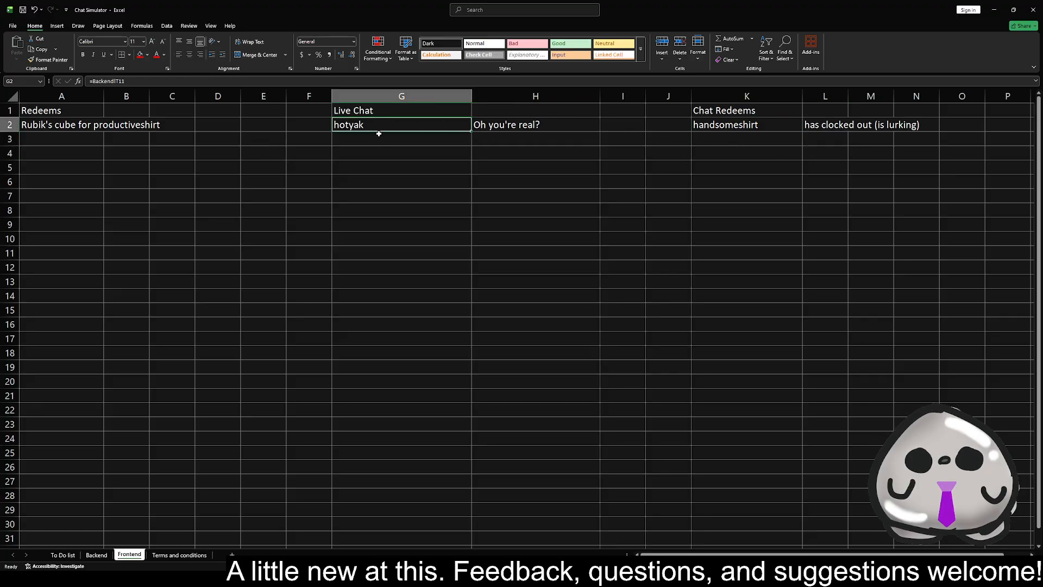
{"action": "left_click", "coordinate": [492, 130]}
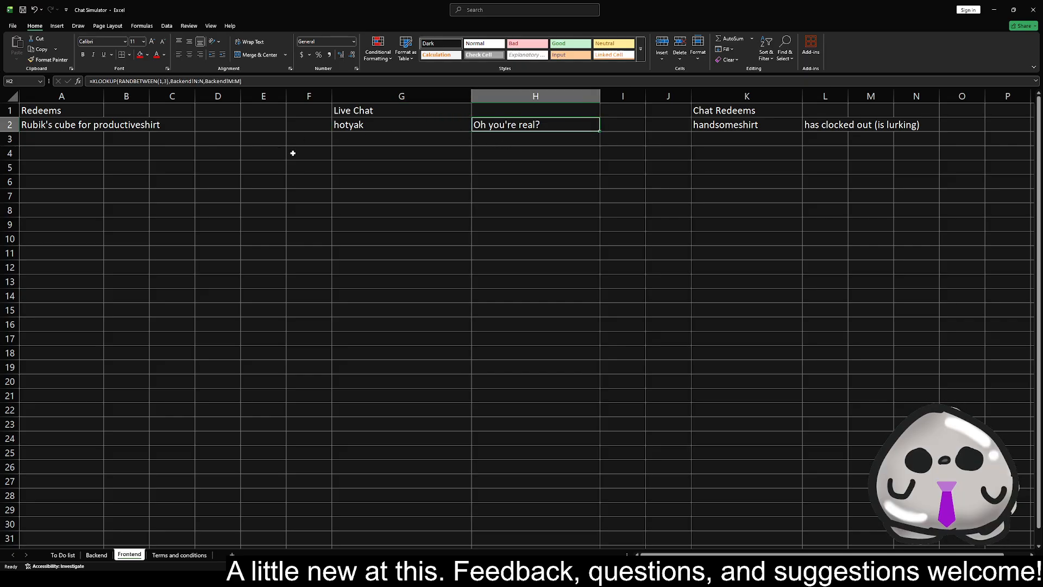
{"action": "left_click", "coordinate": [67, 129]}
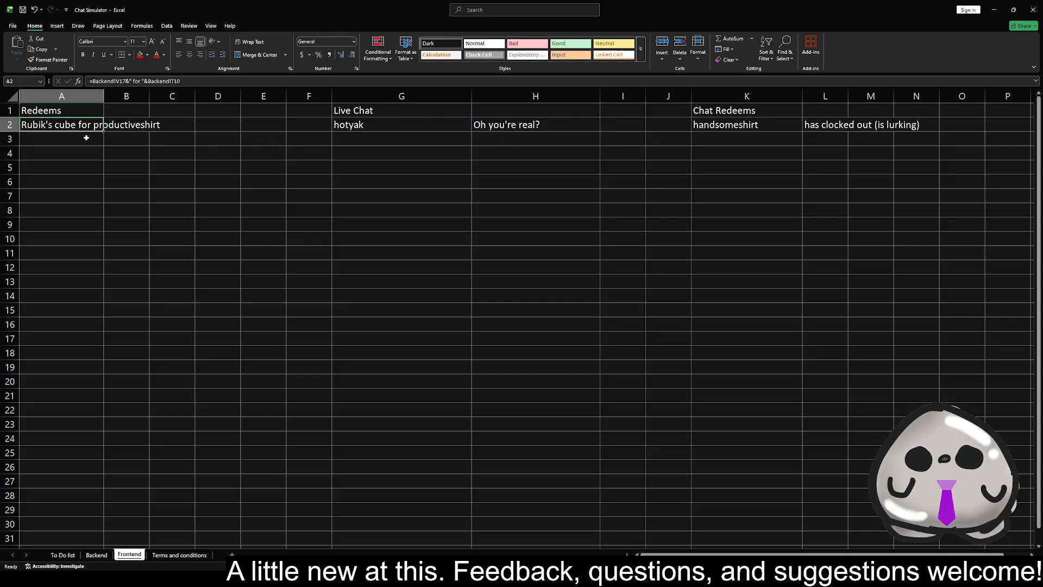
{"action": "left_click", "coordinate": [77, 165]}
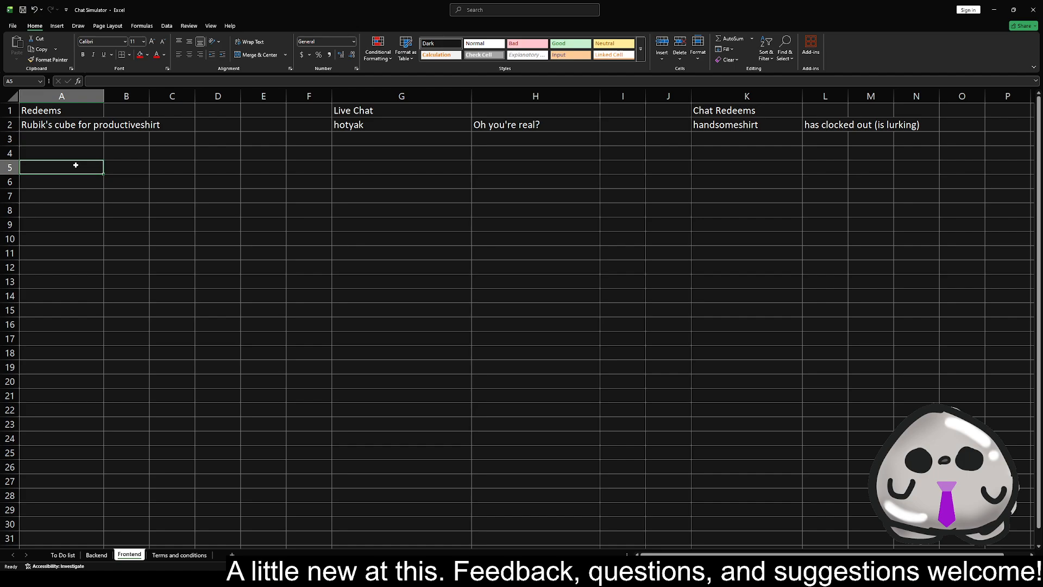
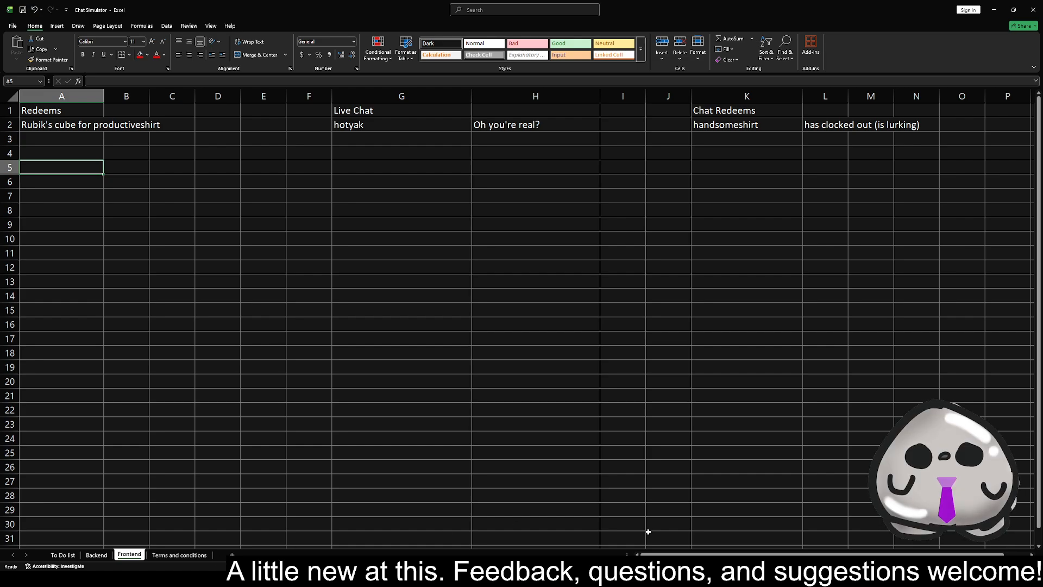
{"action": "left_click", "coordinate": [646, 578]}
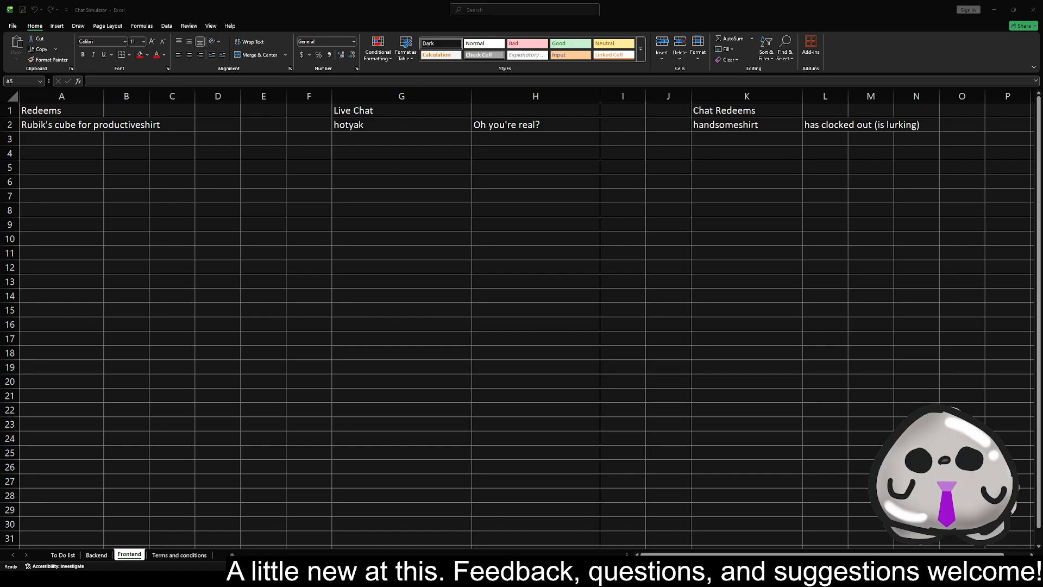
{"action": "key", "text": "alt+Tab"}
{"action": "key", "text": "alt+Tab"}
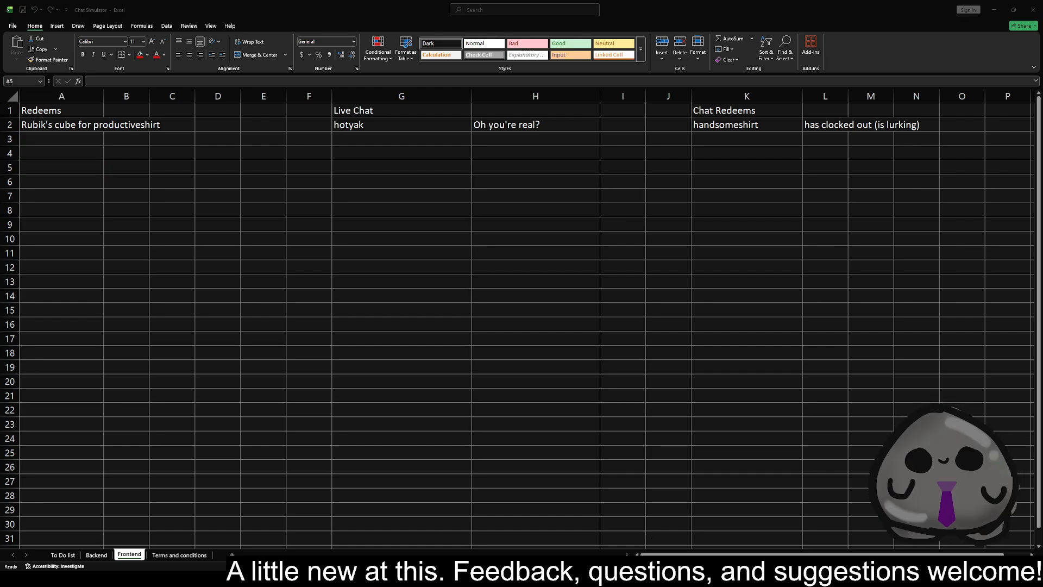
{"action": "key", "text": "alt+Tab"}
{"action": "key", "text": "alt+Tab"}
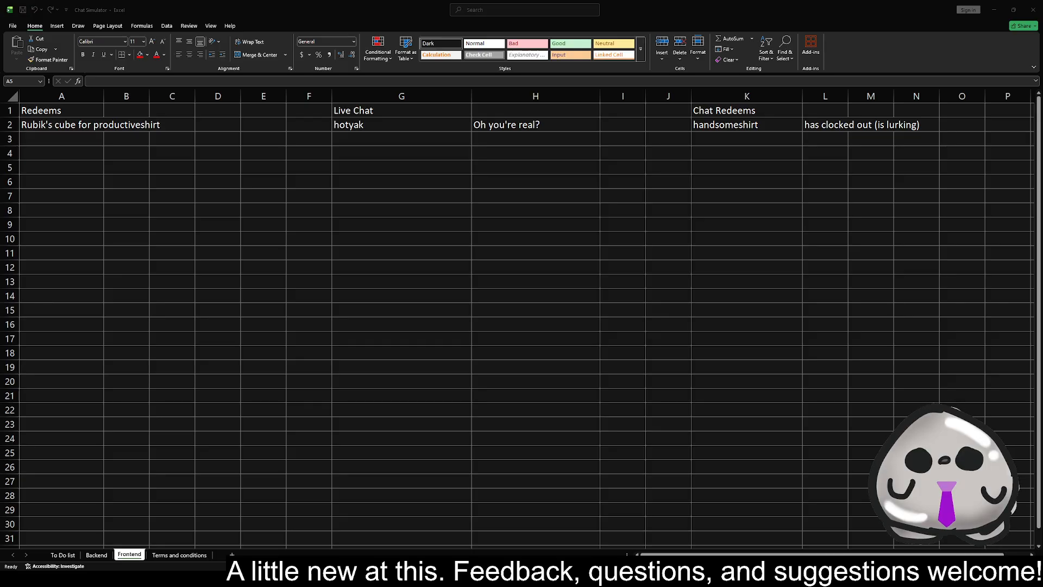
{"action": "key", "text": "alt+Tab"}
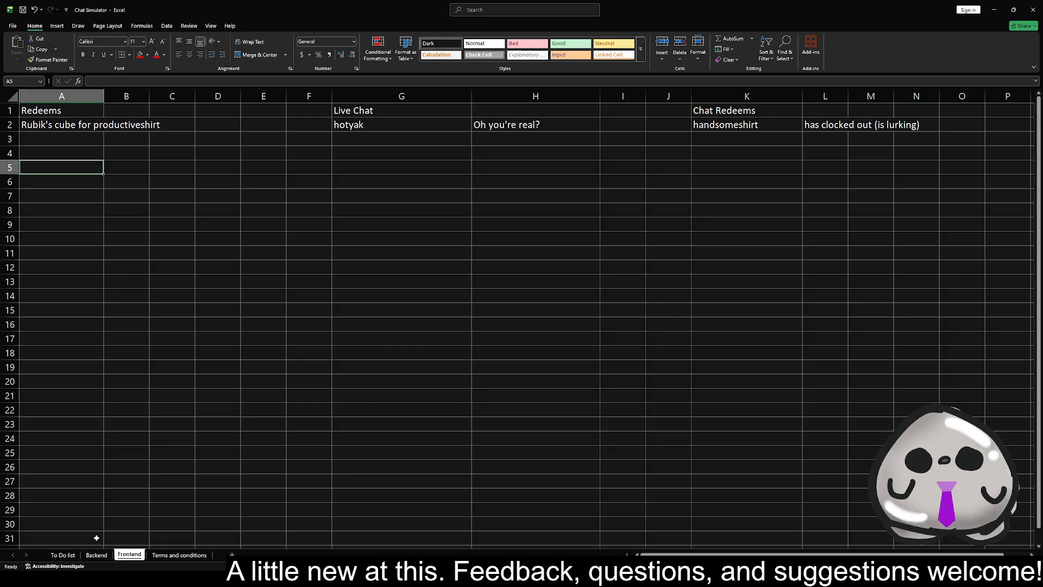
{"action": "key", "text": "alt+Tab"}
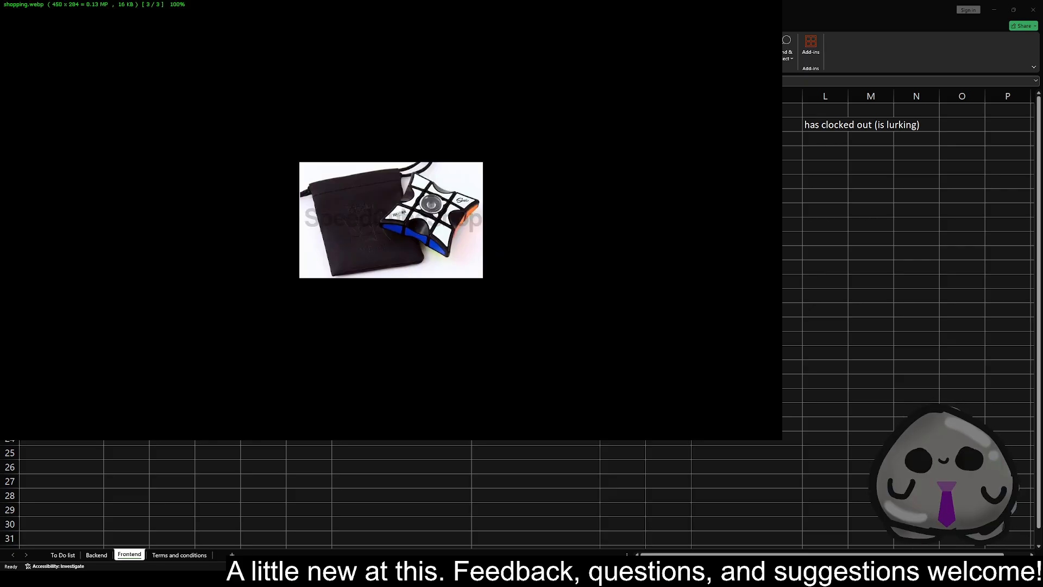
Browse the reference pictures in the image viewer, including the cartoon tie, and close the viewer
{"action": "key", "text": "Left"}
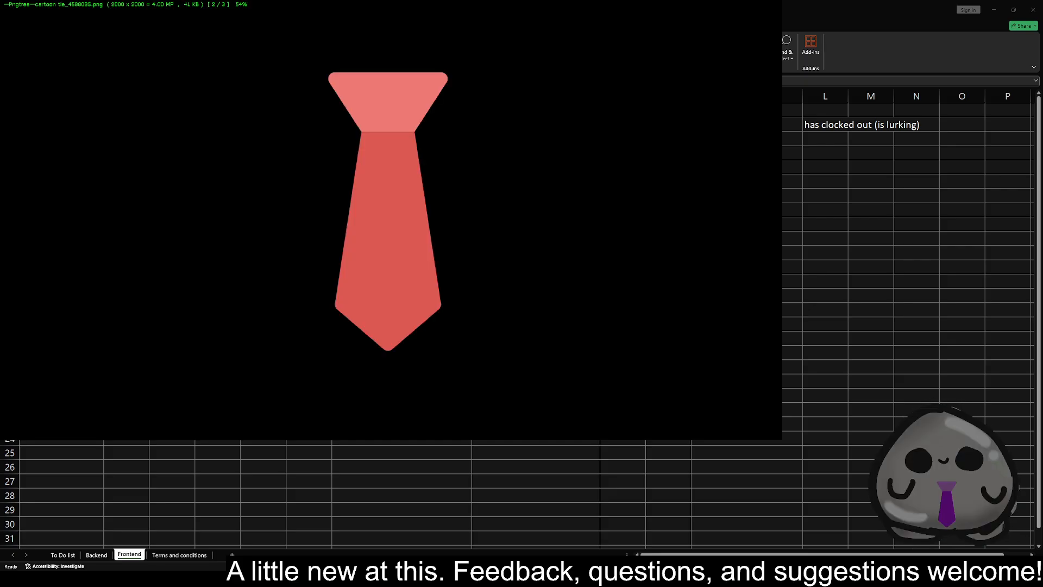
{"action": "key", "text": "Left"}
{"action": "key", "text": "Left"}
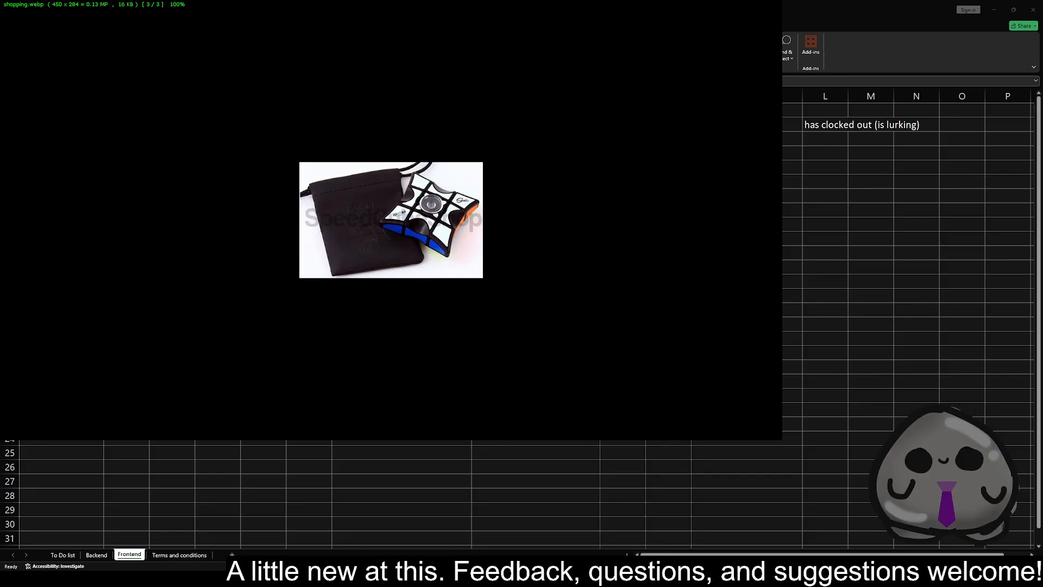
{"action": "key", "text": "Escape"}
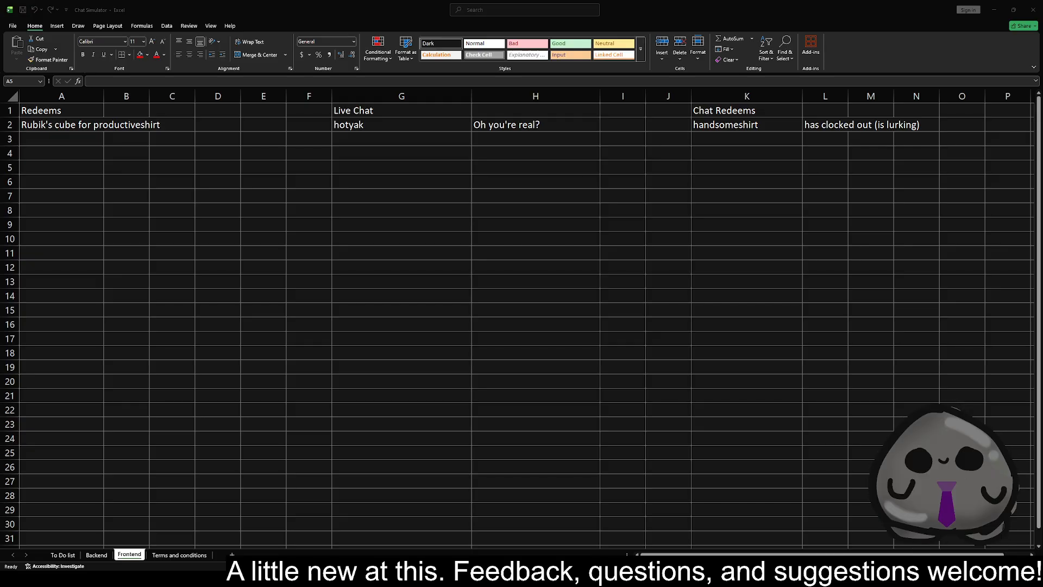
Review the entries in the Chat Messages column on the Backend sheet down to its first empty row
{"action": "left_click", "coordinate": [189, 165]}
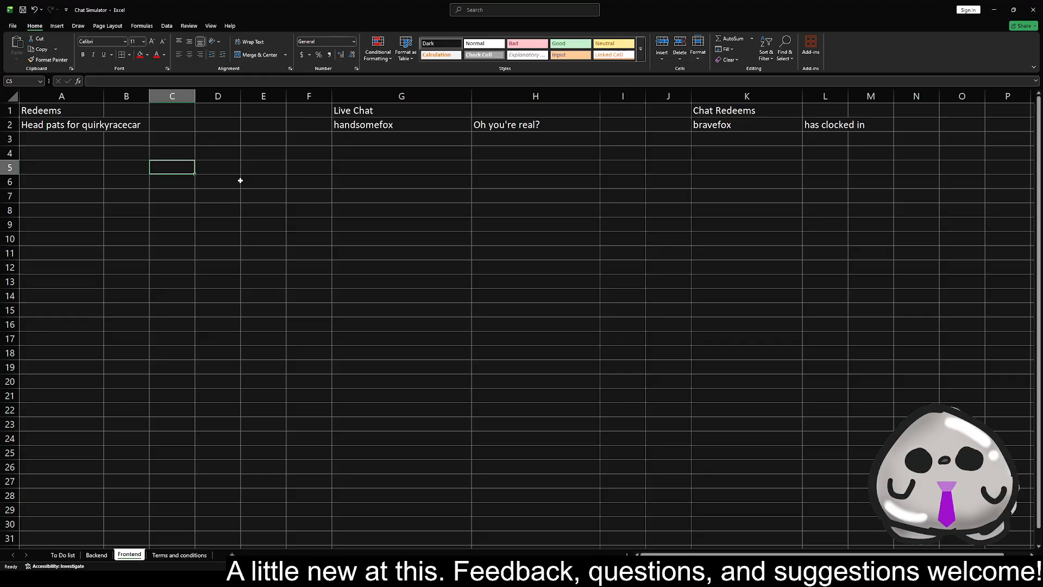
{"action": "left_click", "coordinate": [97, 554]}
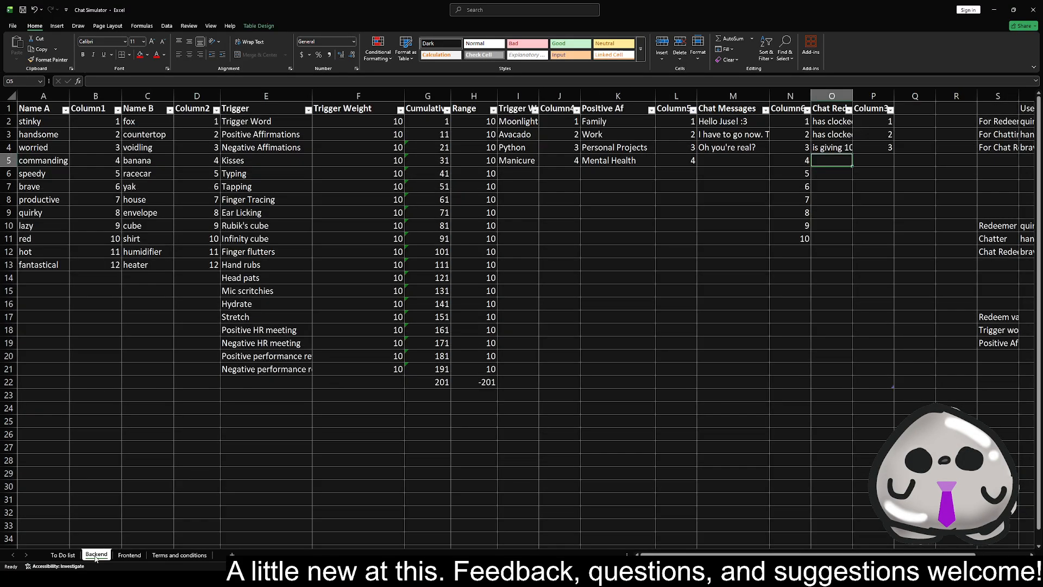
{"action": "left_click", "coordinate": [733, 134]}
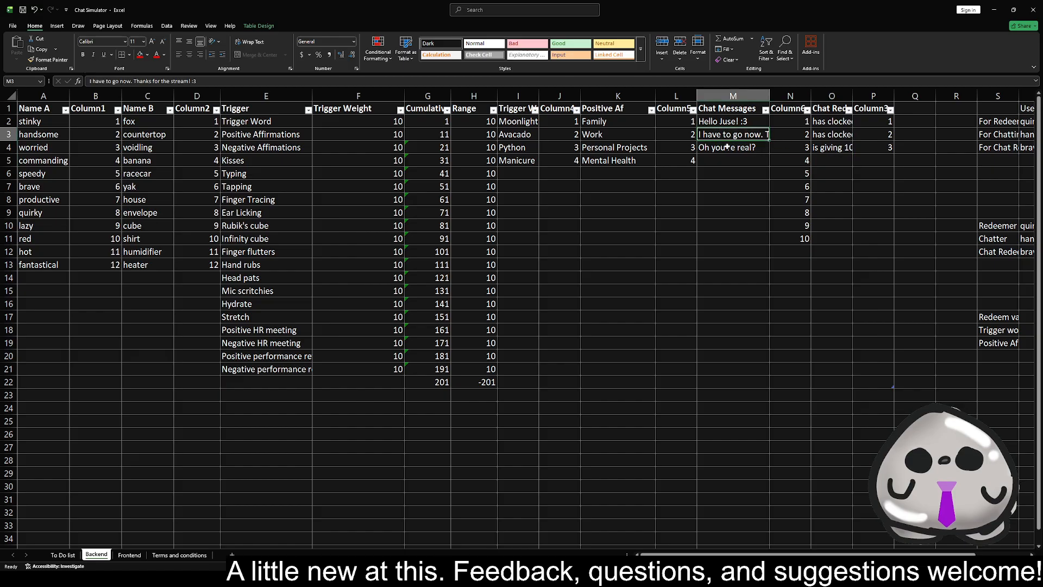
{"action": "left_click", "coordinate": [728, 147]}
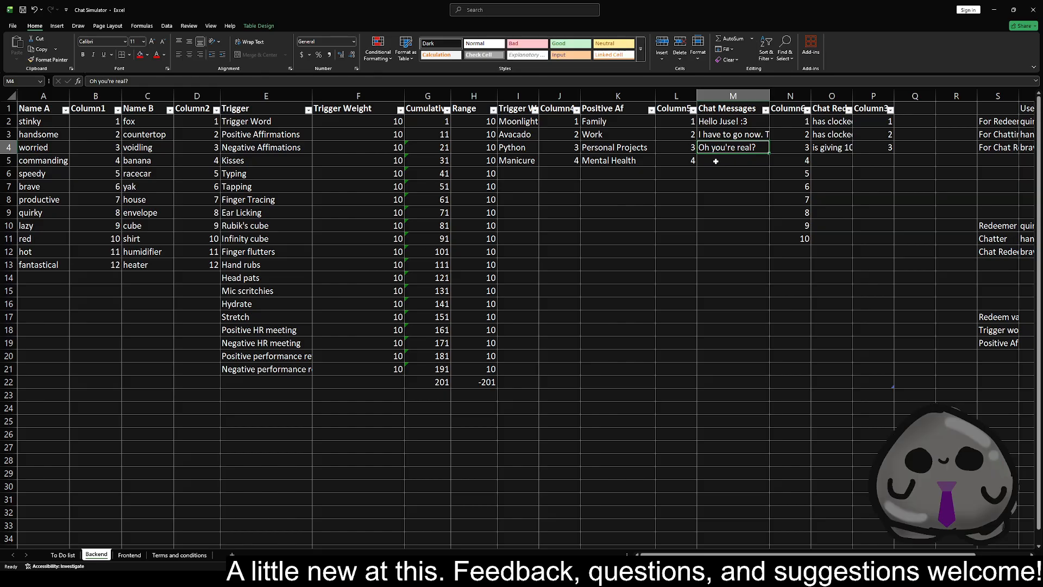
{"action": "left_click", "coordinate": [730, 161]}
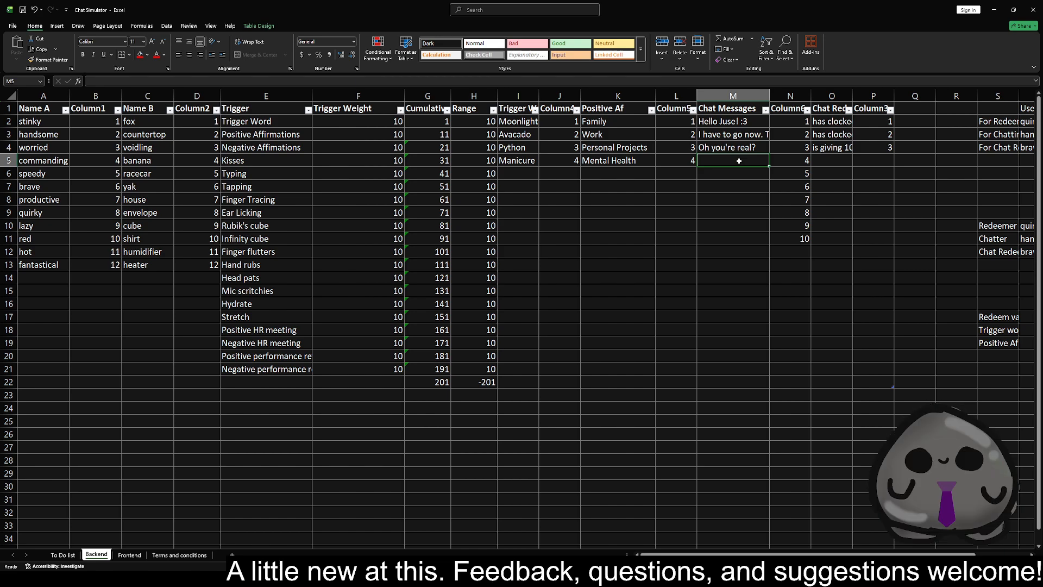
Check the trigger word formula in cell A3 of the Frontend sheet
{"action": "left_click", "coordinate": [130, 554]}
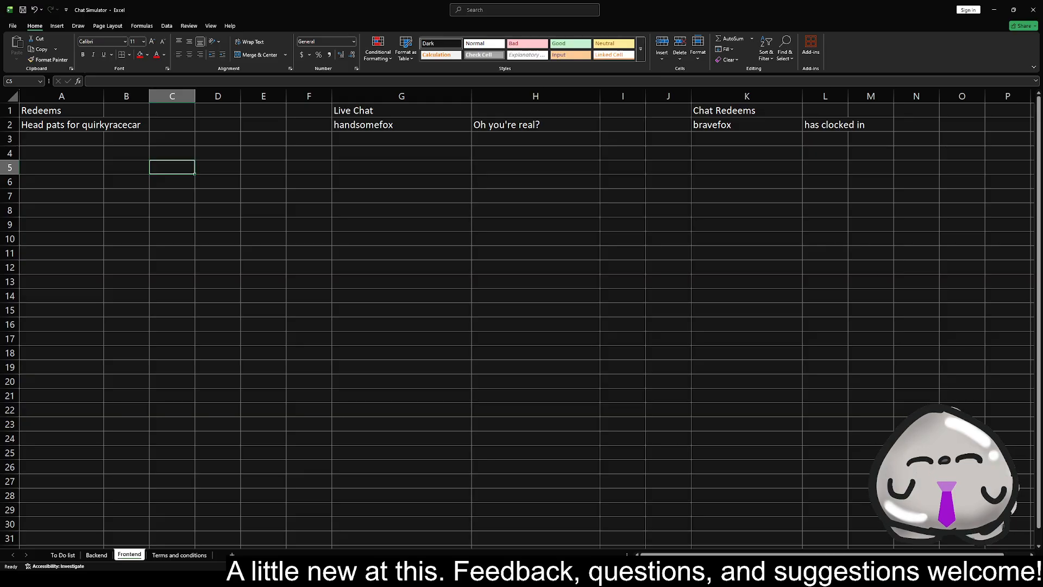
{"action": "left_click", "coordinate": [57, 143]}
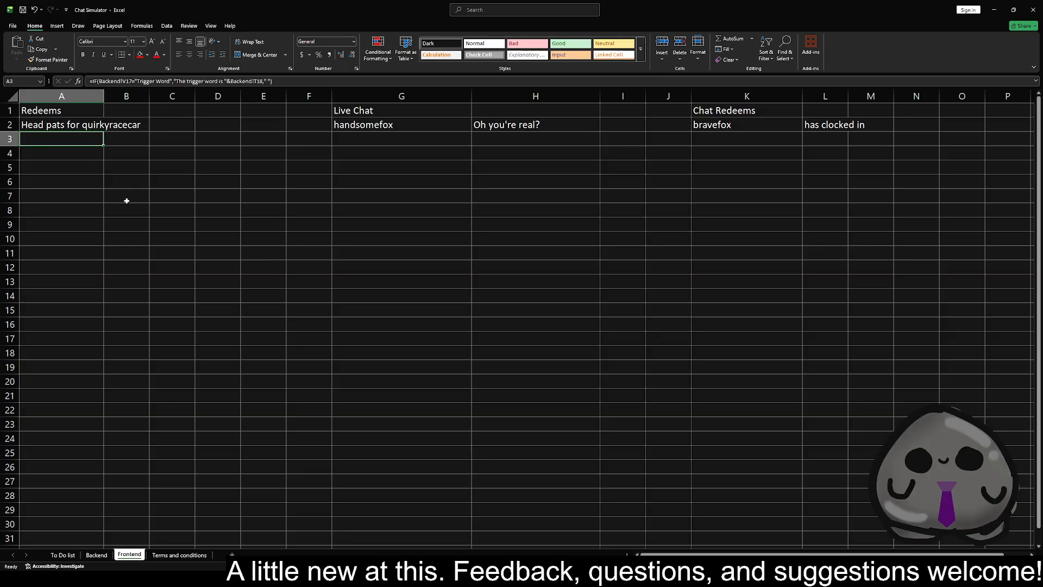
{"action": "left_click", "coordinate": [202, 233]}
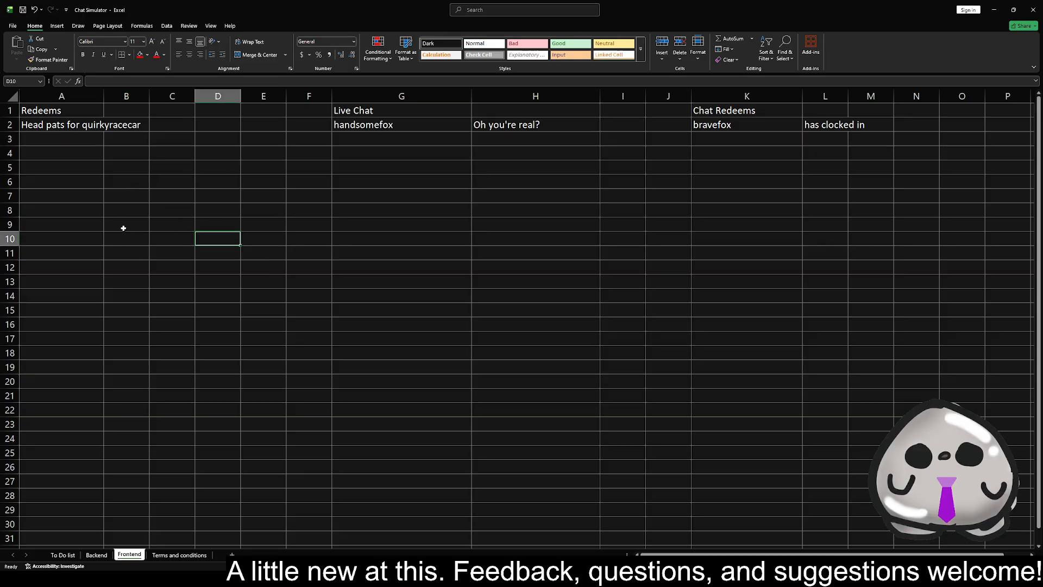
{"action": "left_click", "coordinate": [197, 139]}
{"action": "left_click_drag", "start_coordinate": [176, 139], "coordinate": [271, 231]}
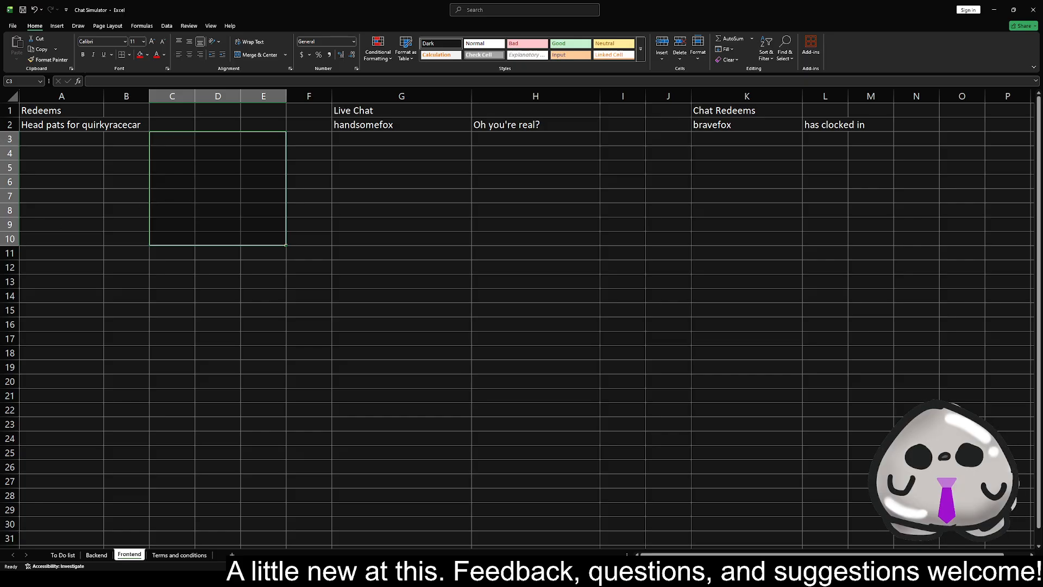
{"action": "key", "text": "alt+Tab"}
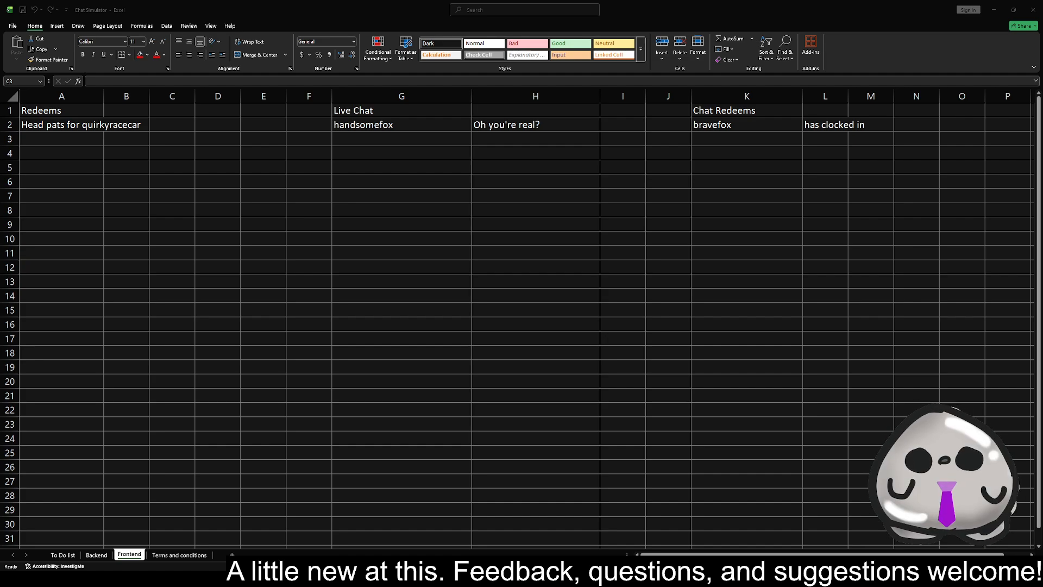
{"action": "left_click", "coordinate": [189, 155]}
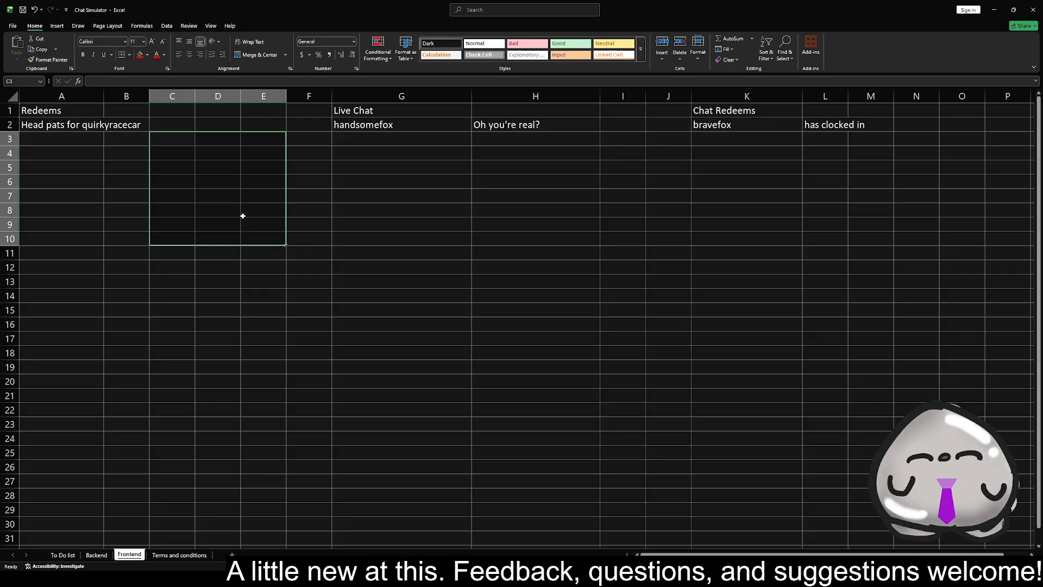
{"action": "left_click", "coordinate": [303, 196]}
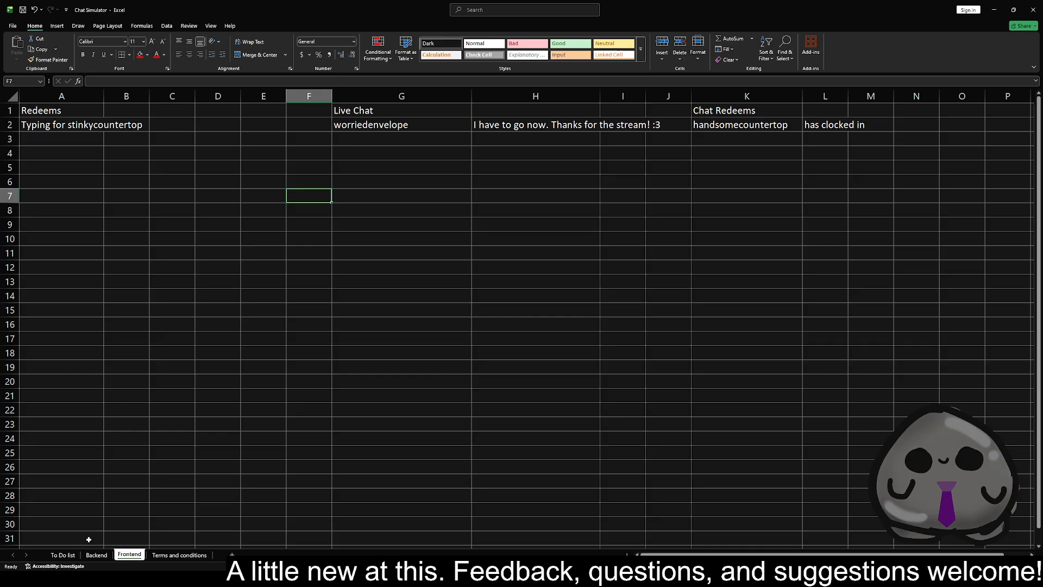
Go through the redeem, live chat and chat redeem entries in row 2 of the Frontend sheet
{"action": "left_click", "coordinate": [102, 128]}
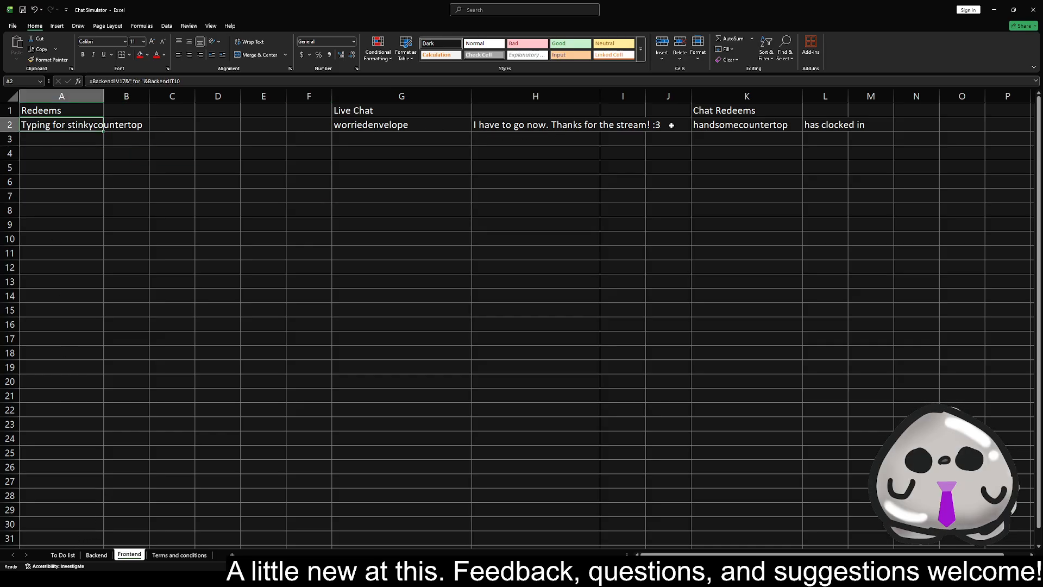
{"action": "left_click", "coordinate": [745, 125]}
{"action": "left_click", "coordinate": [67, 125]}
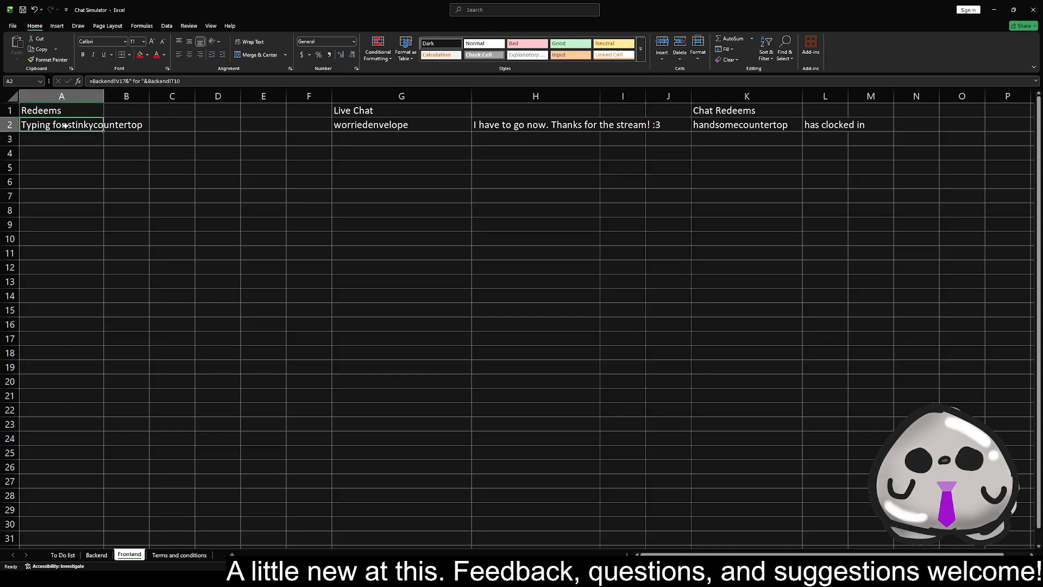
{"action": "left_click", "coordinate": [450, 144]}
{"action": "left_click", "coordinate": [467, 125]}
{"action": "left_click", "coordinate": [722, 125]}
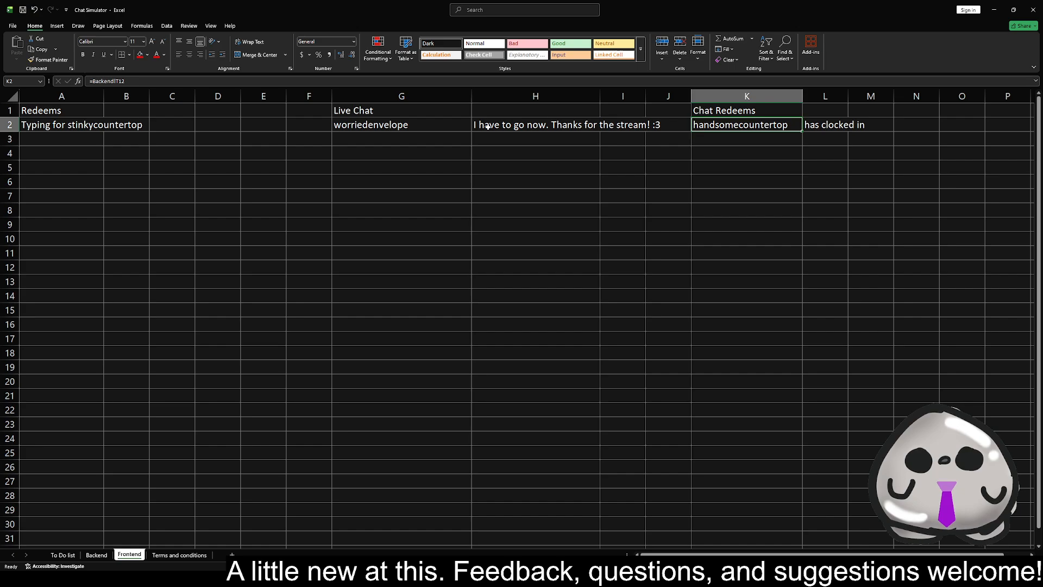
{"action": "left_click", "coordinate": [434, 124]}
{"action": "left_click", "coordinate": [101, 125]}
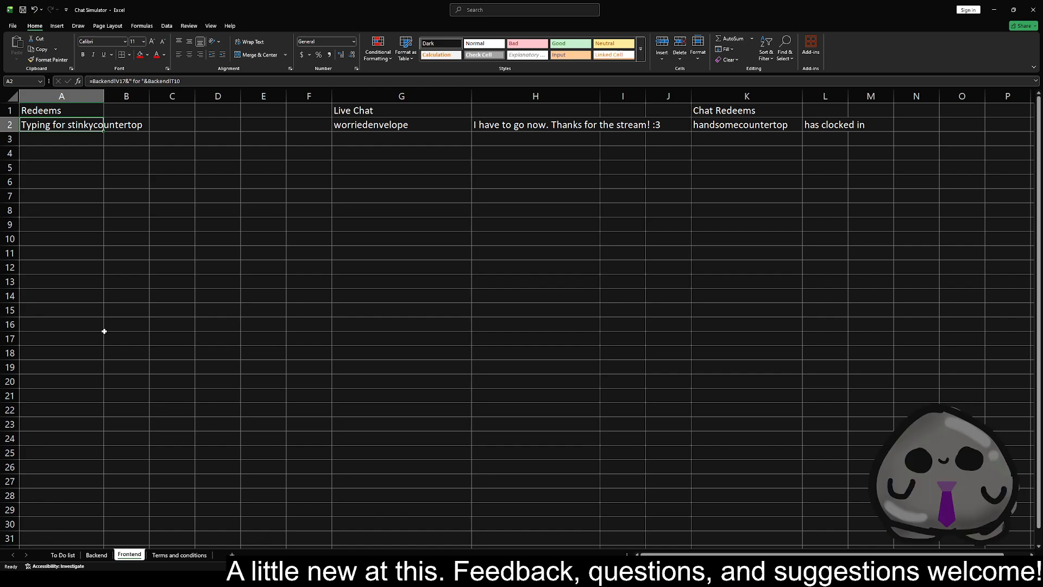
Write in Frontend A10 "I'm doing a typing redeem for chat right now and I'm trying not to overthink it too much"
{"action": "left_click", "coordinate": [66, 240]}
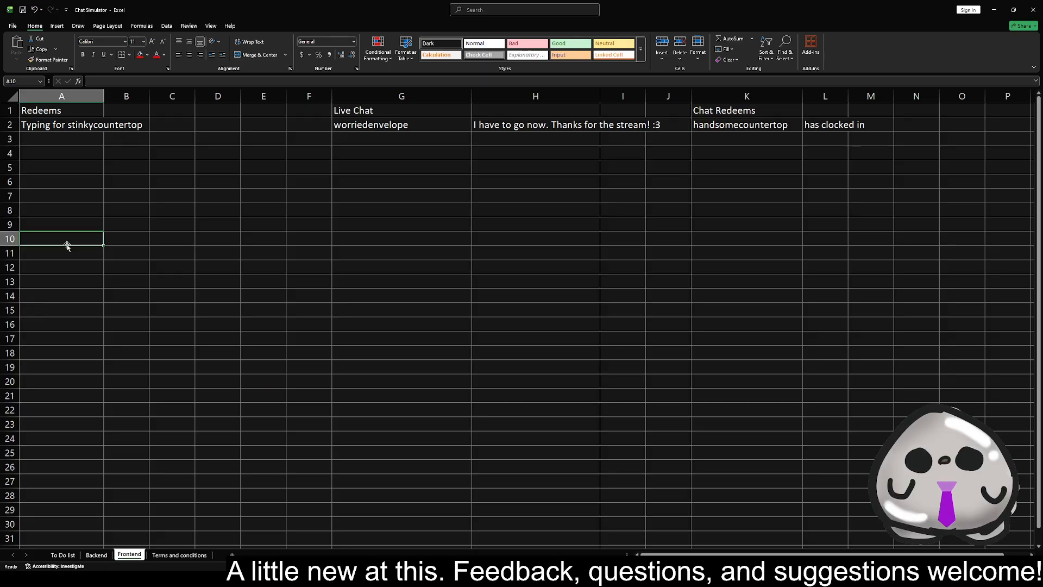
{"action": "type", "text": "I'm"}
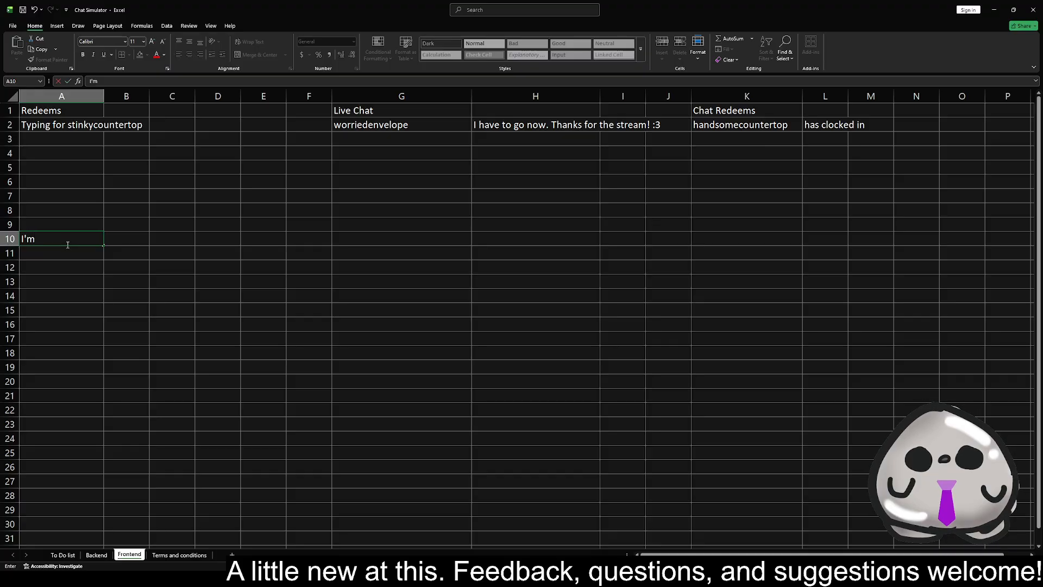
{"action": "type", "text": " doing a ty"}
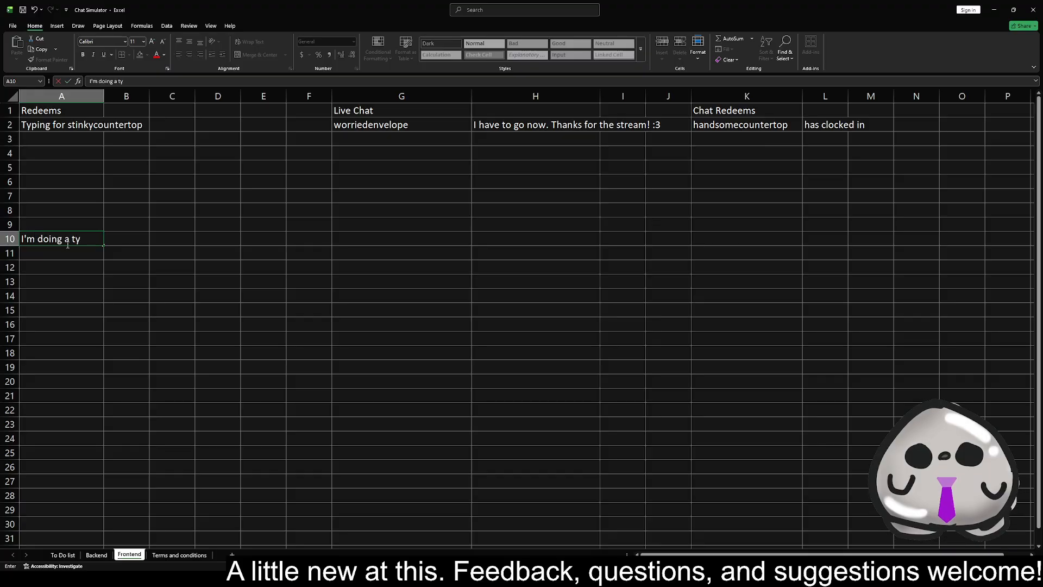
{"action": "type", "text": "ping red"}
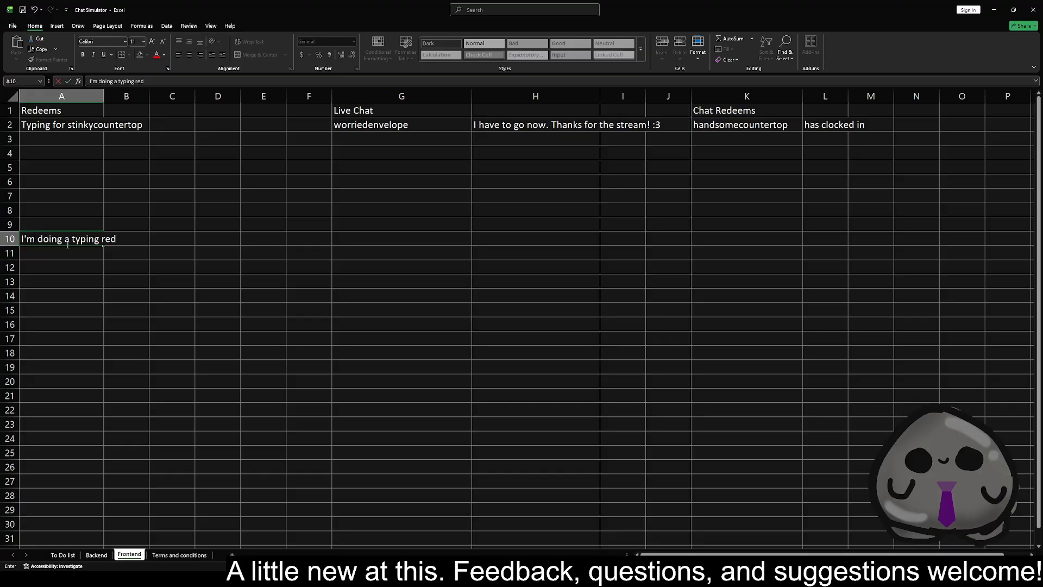
{"action": "type", "text": "eem for chat r"}
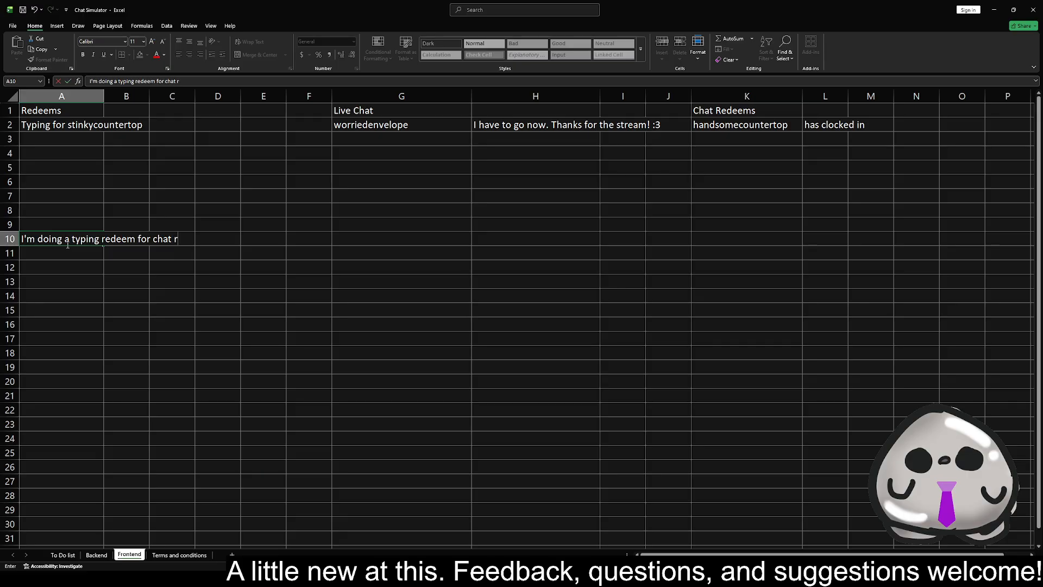
{"action": "type", "text": "ight now and I'm trying not to overthink it too much an"}
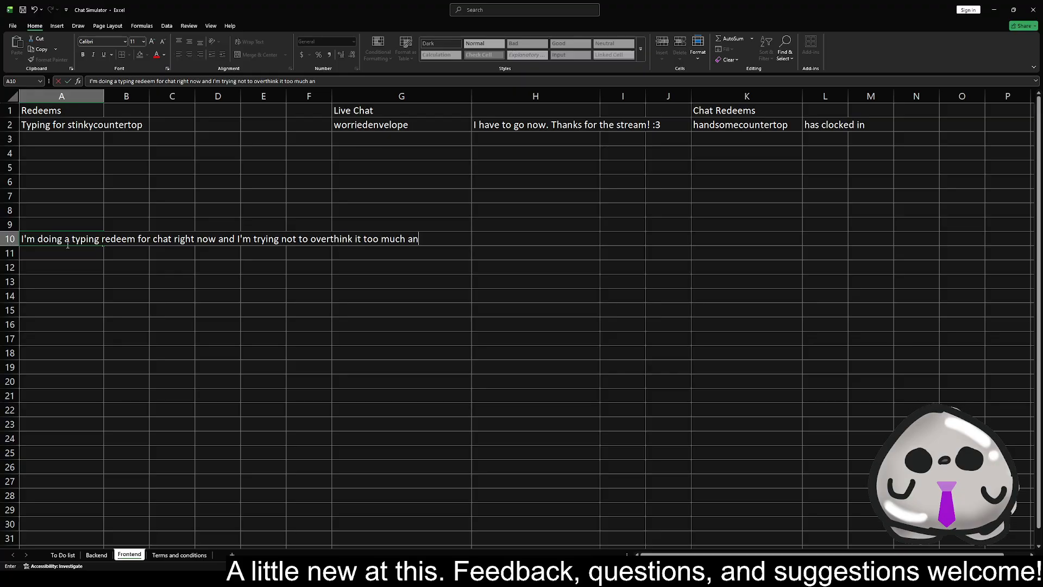
{"action": "type", "text": "d get locked up because I'm n"}
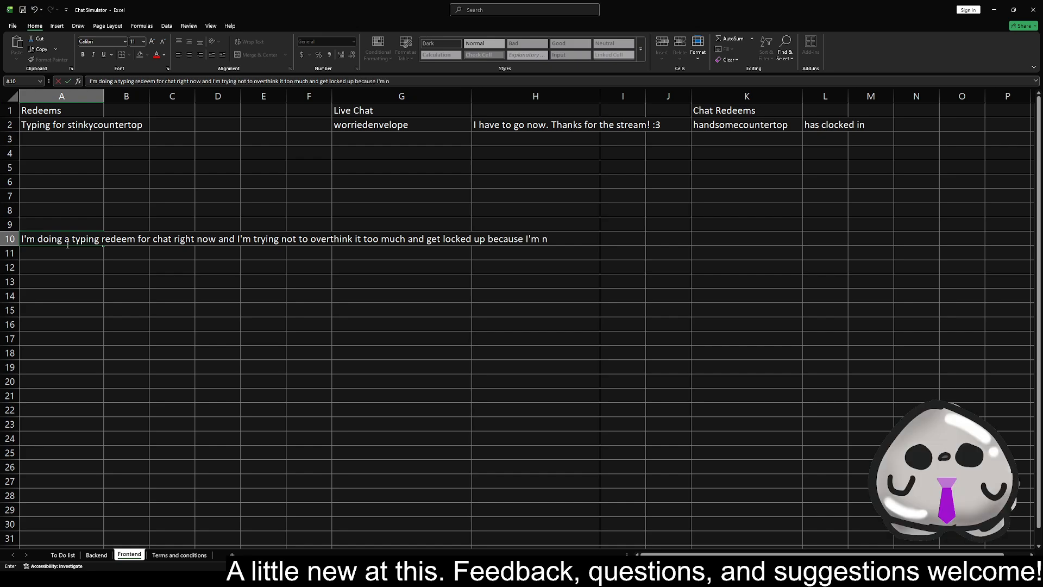
{"action": "type", "text": "ervous lol"}
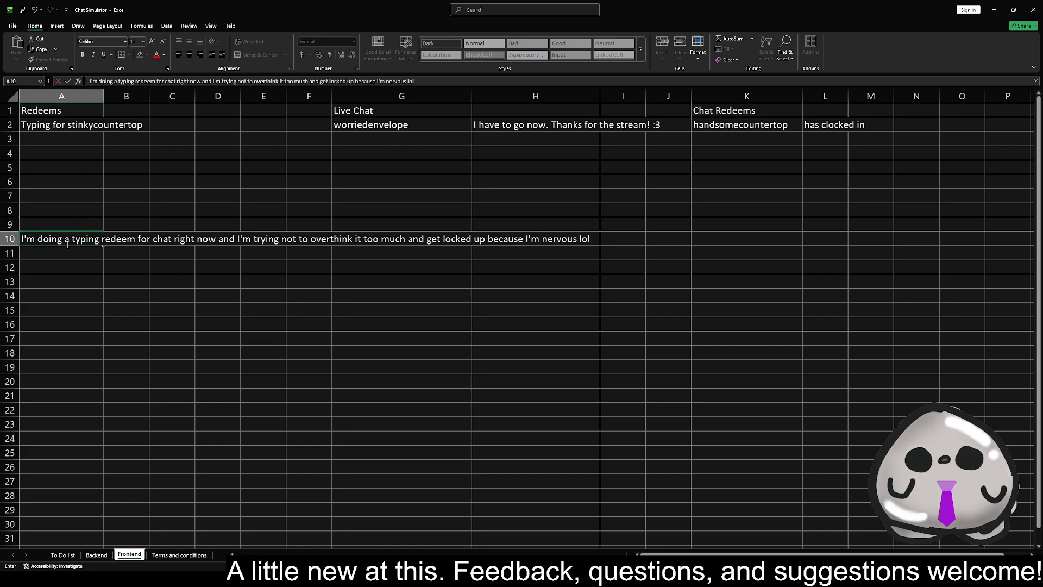
{"action": "type", "text": ". Id"}
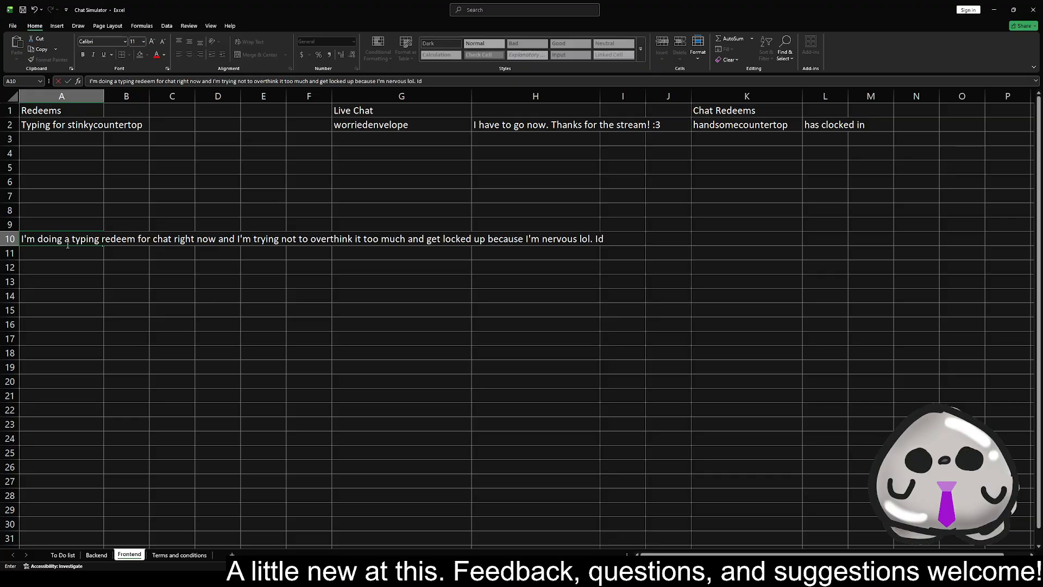
{"action": "type", "text": "k why but I'm scare"}
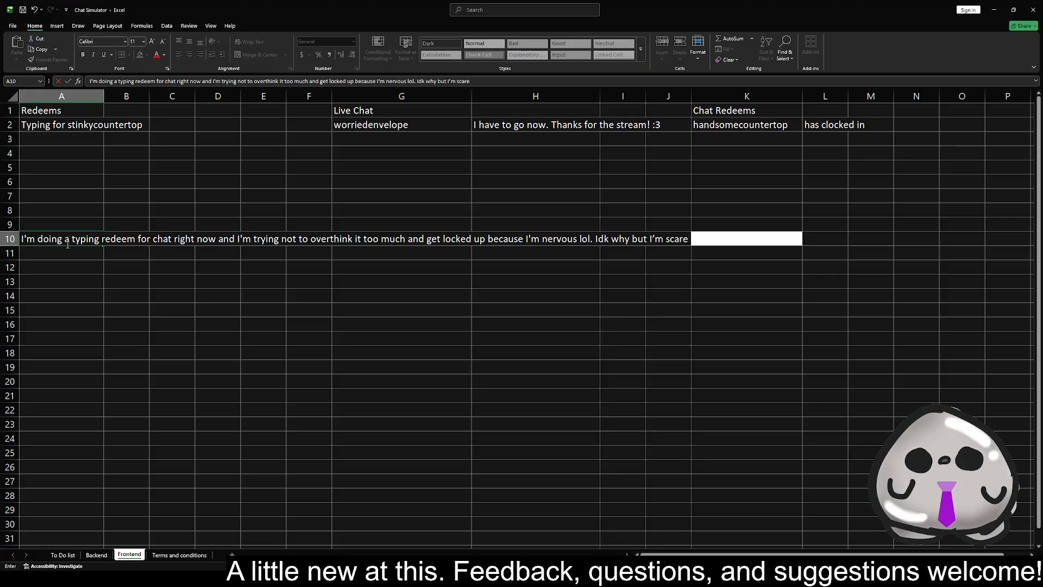
{"action": "type", "text": "d that people wi"}
Add the sentence "Idk why but I'm scared that people will judge my typing speed." to the A10 text
{"action": "key", "text": "BackSpace"}
{"action": "type", "text": "eop"}
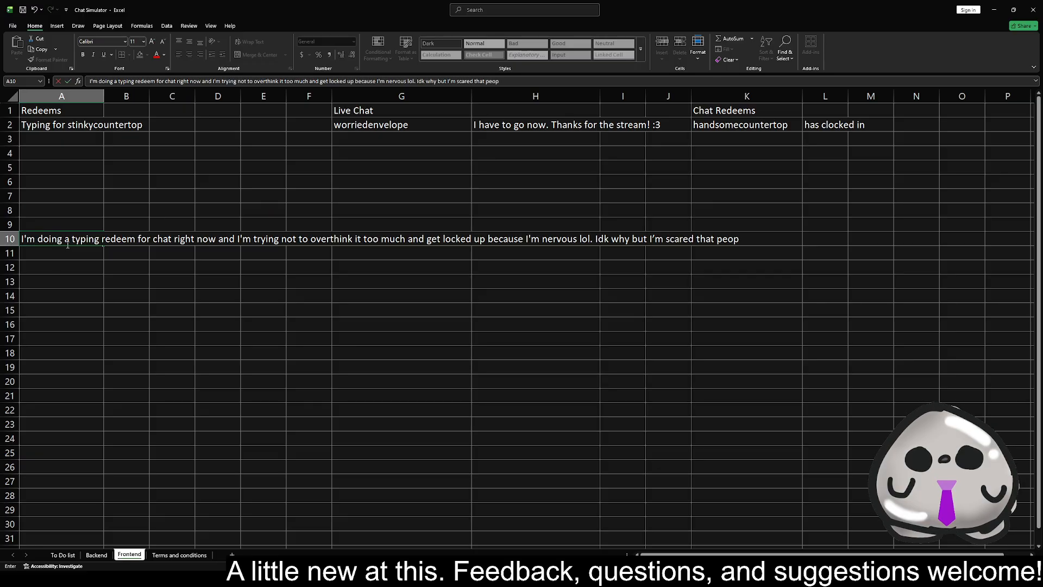
{"action": "type", "text": "le will jus"}
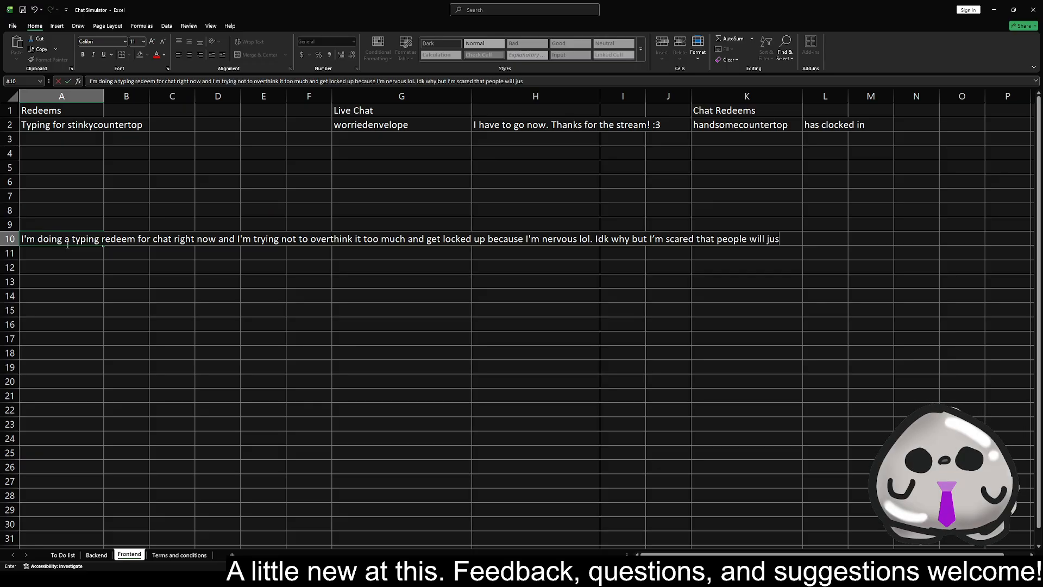
{"action": "key", "text": "BackSpace"}
{"action": "type", "text": "dge my typing speed."}
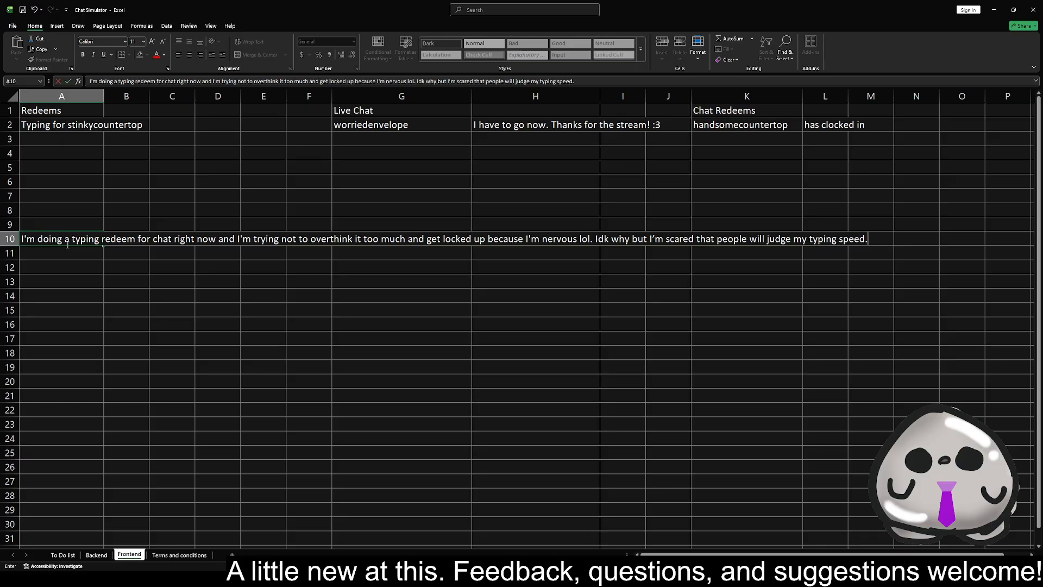
{"action": "type", "text": " Espec"}
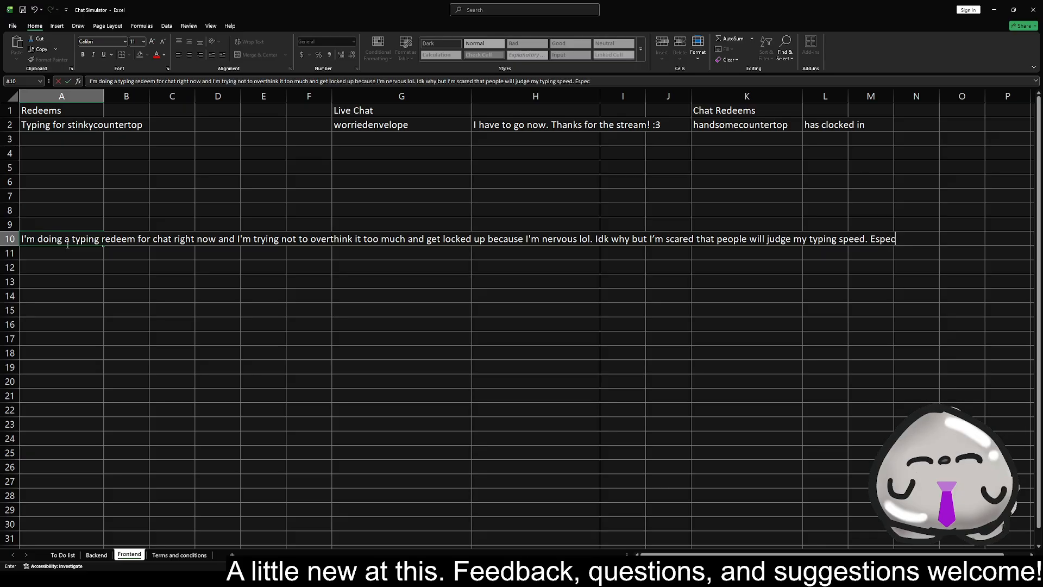
{"action": "type", "text": "ially because I'm suppose"}
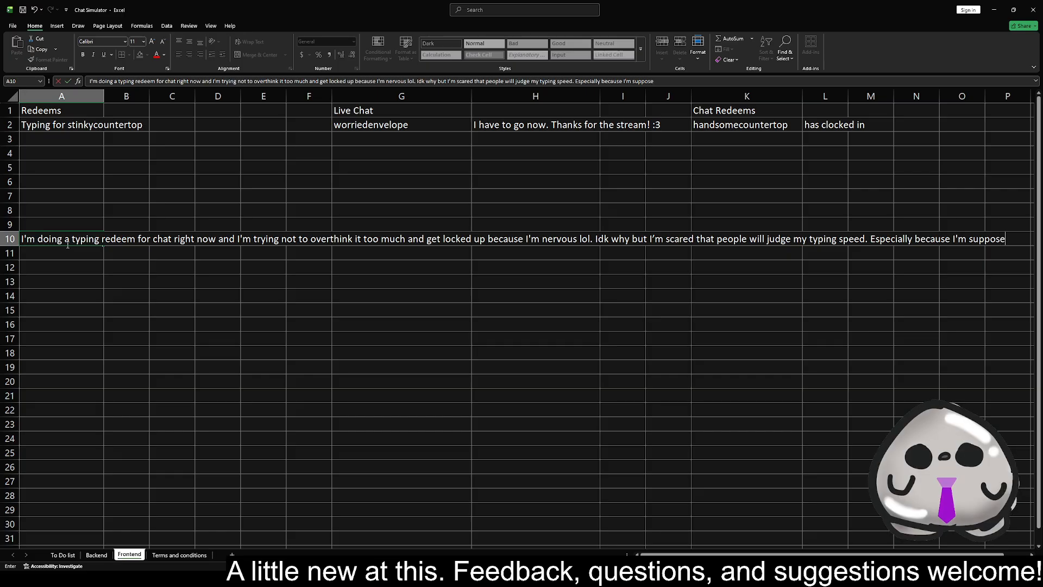
{"action": "type", "text": "d to be a whi"}
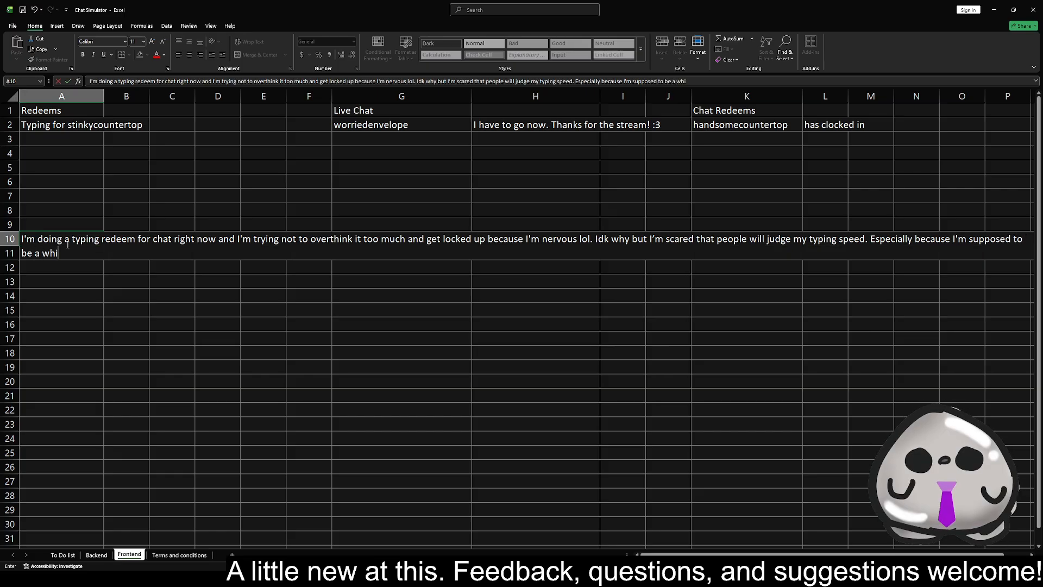
{"action": "type", "text": "te collar worker v"}
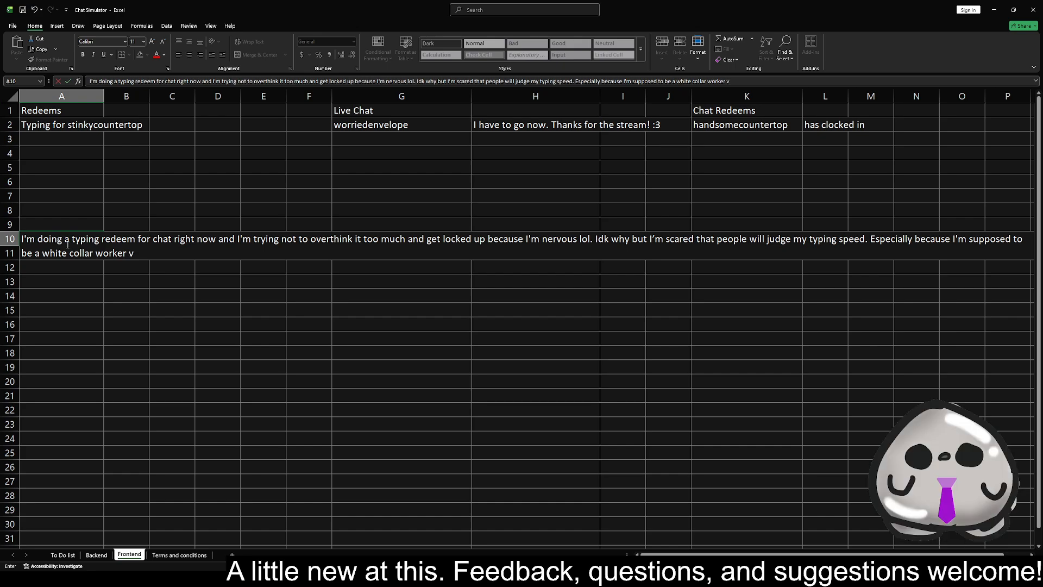
{"action": "type", "text": "tuber and spe"}
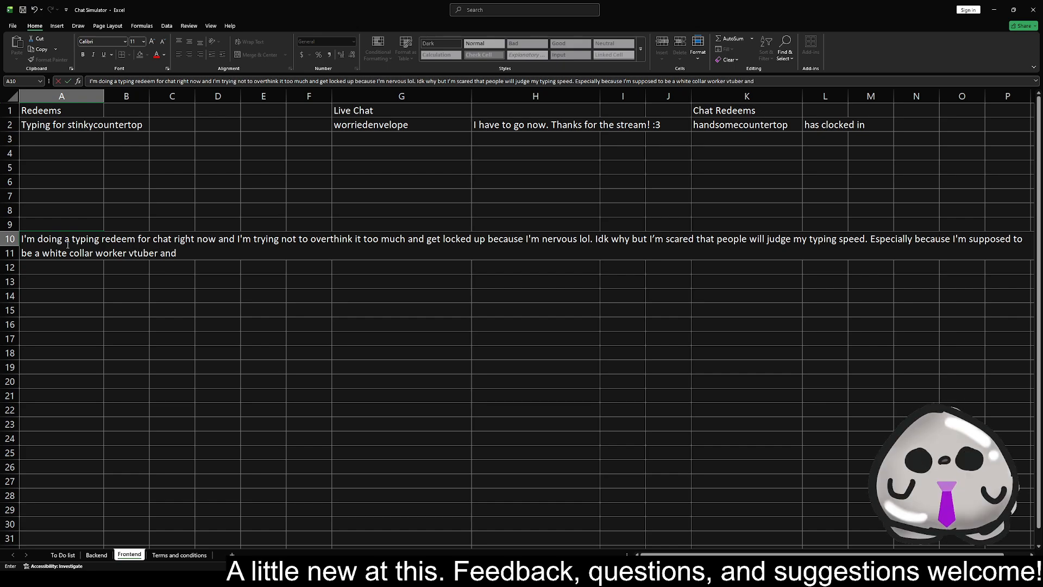
Finish the A10 sentence with "and literally spend my entire day on the pc typing for work and recreation."
{"action": "key", "text": "BackSpace"}
{"action": "key", "text": "BackSpace"}
{"action": "key", "text": "BackSpace"}
{"action": "type", "text": "literally spend my entire"}
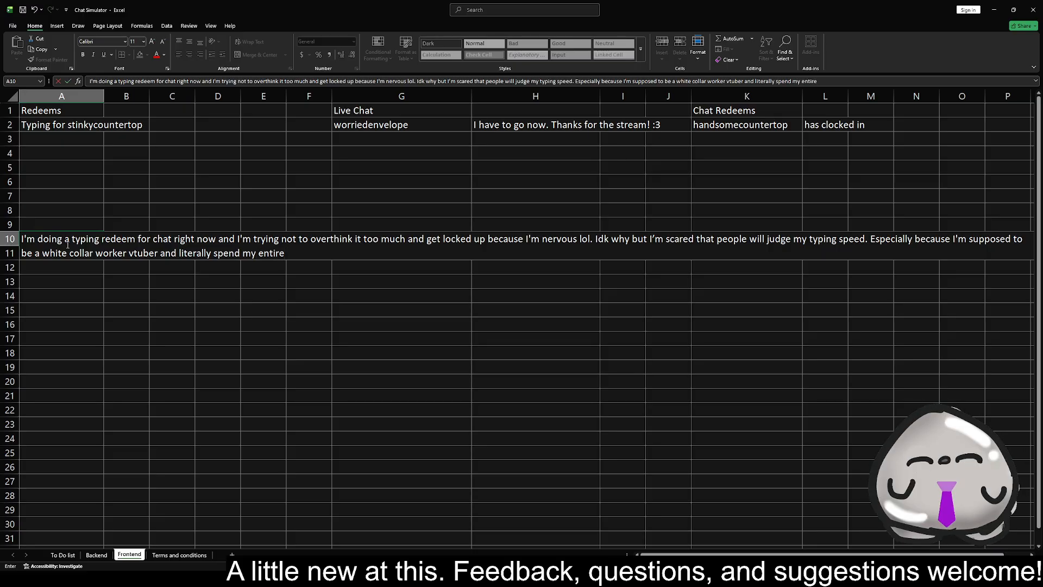
{"action": "type", "text": " day o t"}
{"action": "key", "text": "BackSpace"}
{"action": "key", "text": "BackSpace"}
{"action": "key", "text": "BackSpace"}
{"action": "type", "text": "the pc typi"}
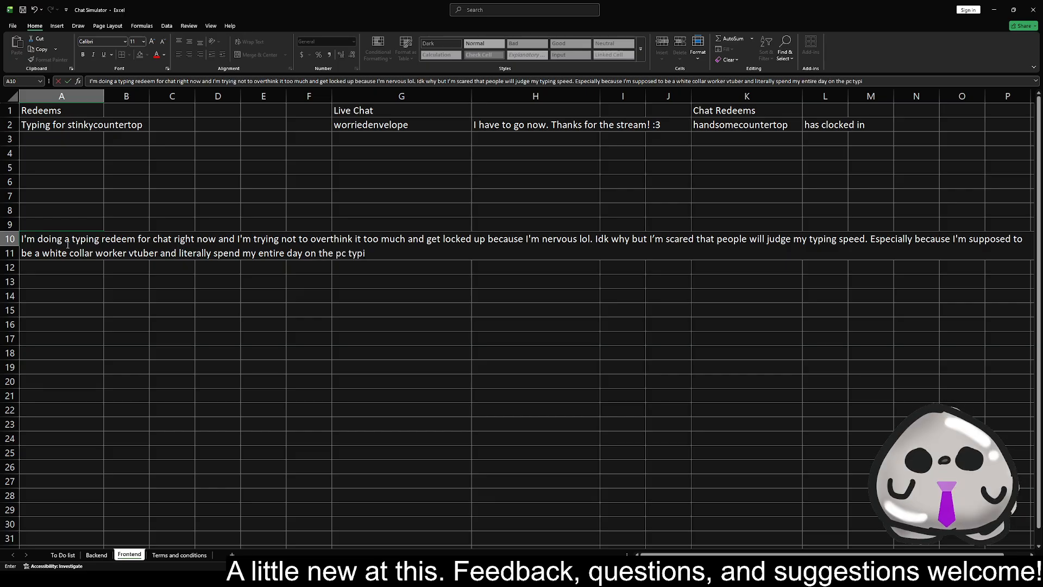
{"action": "type", "text": "ng for work and recreation."}
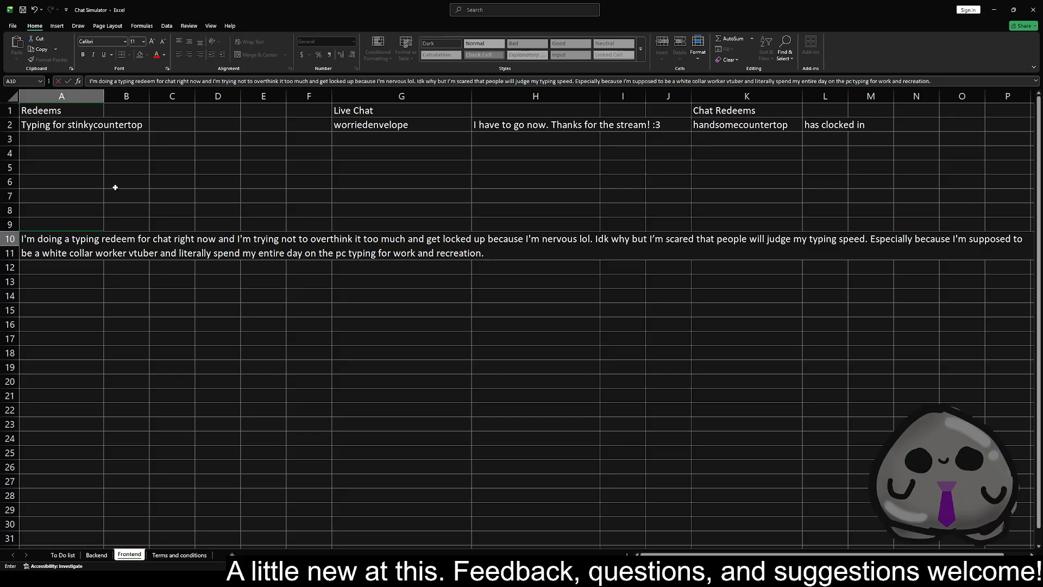
Commit the typing redeem text, clear it from Frontend A10 and move up to cell A5
{"action": "left_click", "coordinate": [115, 266]}
{"action": "left_click", "coordinate": [82, 243]}
{"action": "key", "text": "BackSpace"}
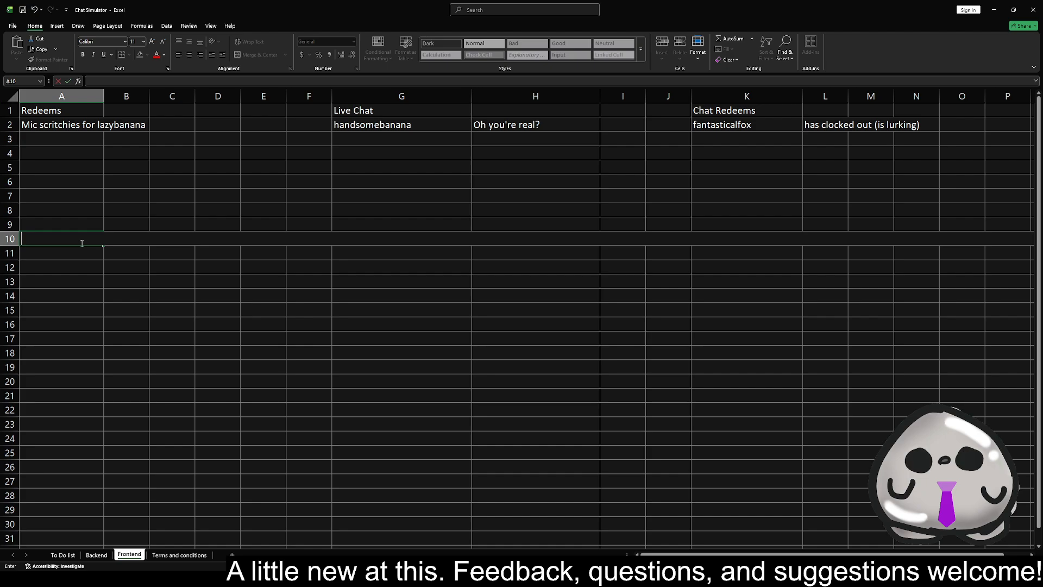
{"action": "key", "text": "Up"}
{"action": "key", "text": "Up"}
{"action": "key", "text": "Up"}
{"action": "key", "text": "Up"}
{"action": "key", "text": "Up"}
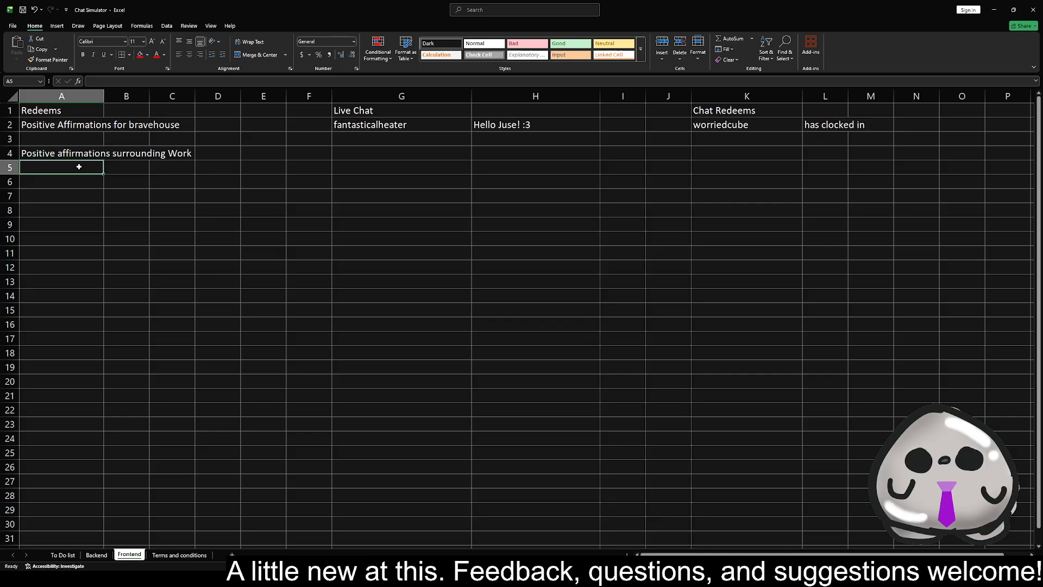
Check the formulas behind the Chat Redeems and Live Chat entries in row 2 of the Frontend sheet
{"action": "left_click", "coordinate": [769, 125]}
{"action": "left_click", "coordinate": [822, 128]}
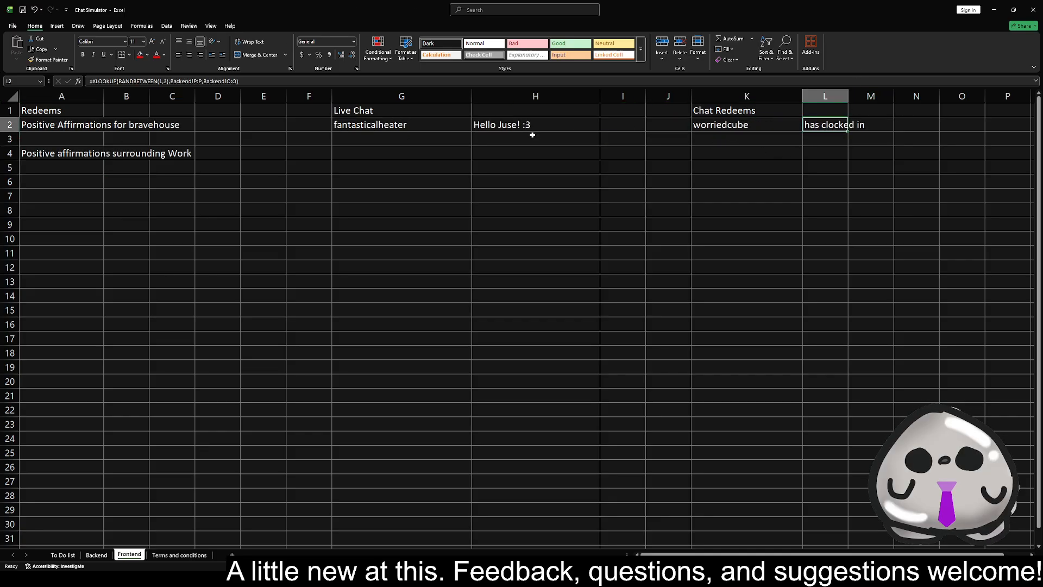
{"action": "left_click", "coordinate": [741, 126]}
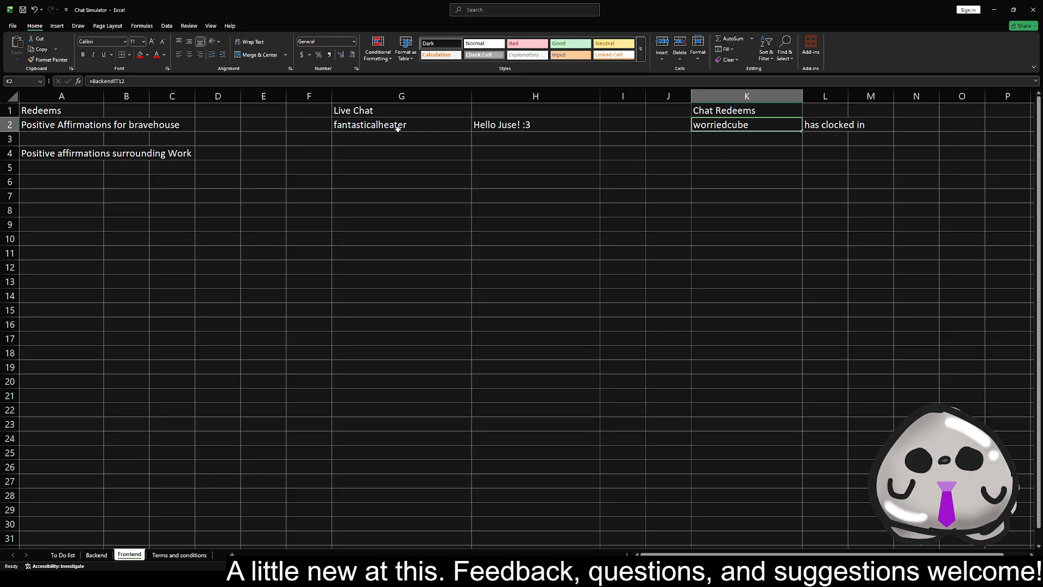
{"action": "left_click", "coordinate": [422, 127]}
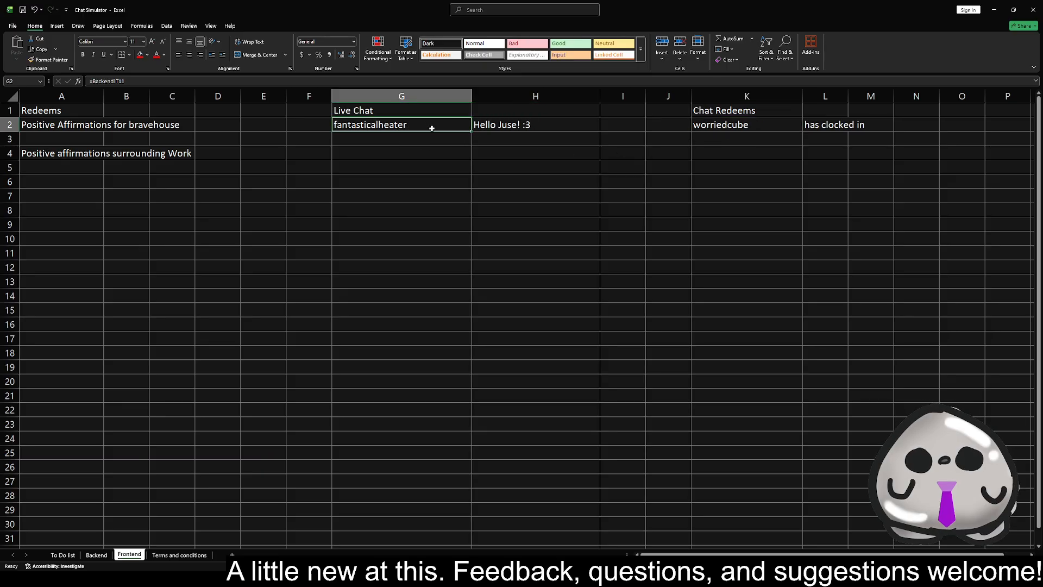
{"action": "left_click", "coordinate": [544, 127]}
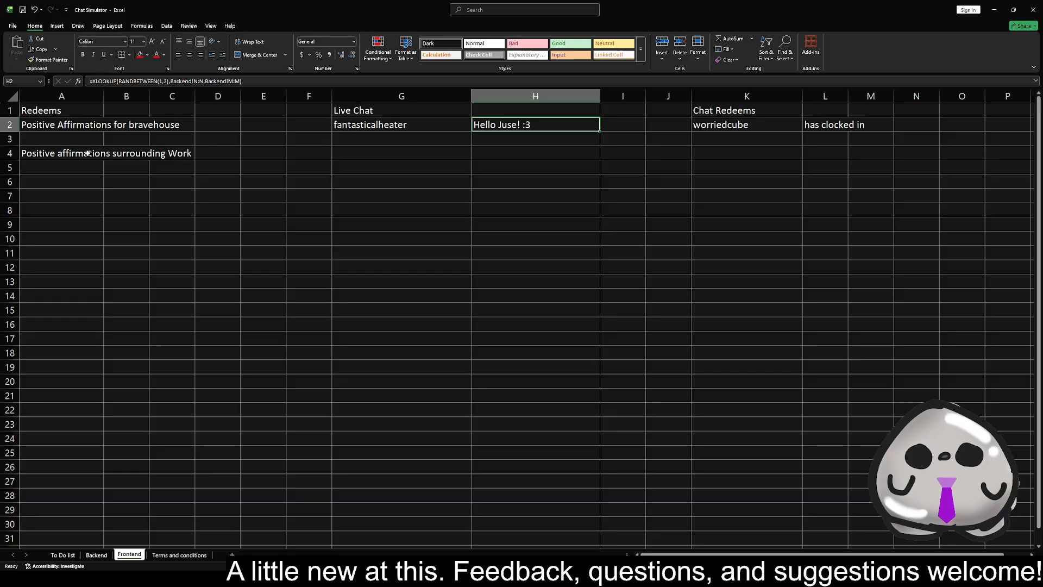
Recalculate the random entries and highlight the Trigger Weight through Range values in F2:H21 of the Backend sheet
{"action": "key", "text": "F9"}
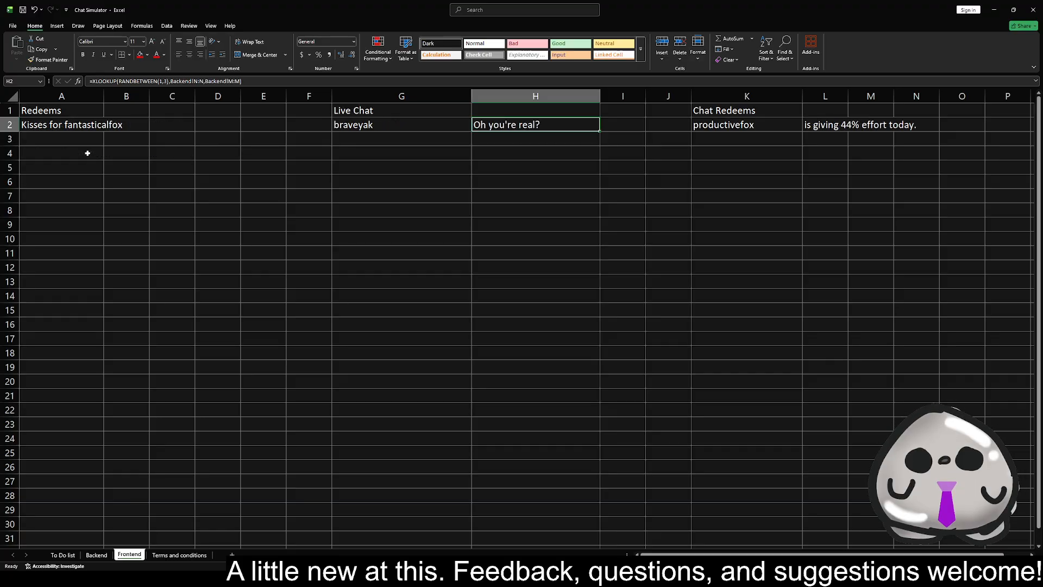
{"action": "left_click", "coordinate": [97, 554]}
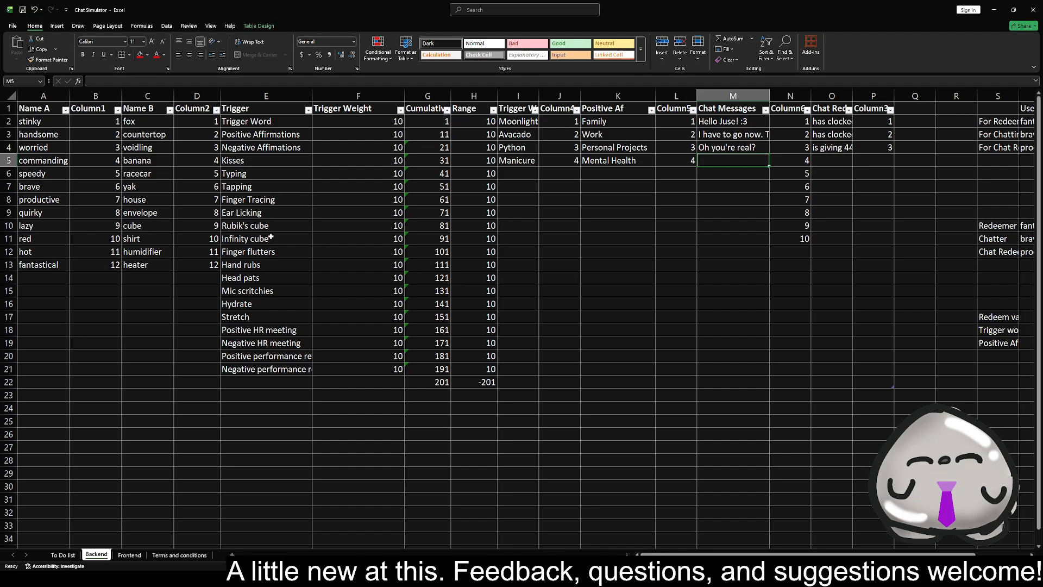
{"action": "left_click_drag", "start_coordinate": [355, 126], "coordinate": [497, 369]}
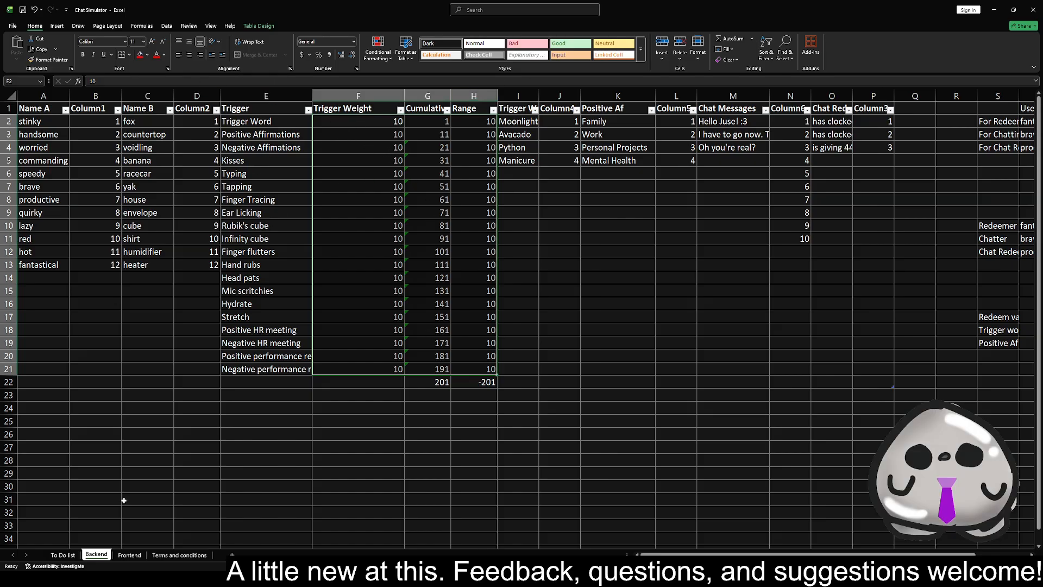
Recalculate the Frontend sheet repeatedly to generate new random redeems, live chat messages and chat redeems
{"action": "left_click", "coordinate": [129, 554]}
{"action": "left_click", "coordinate": [96, 238]}
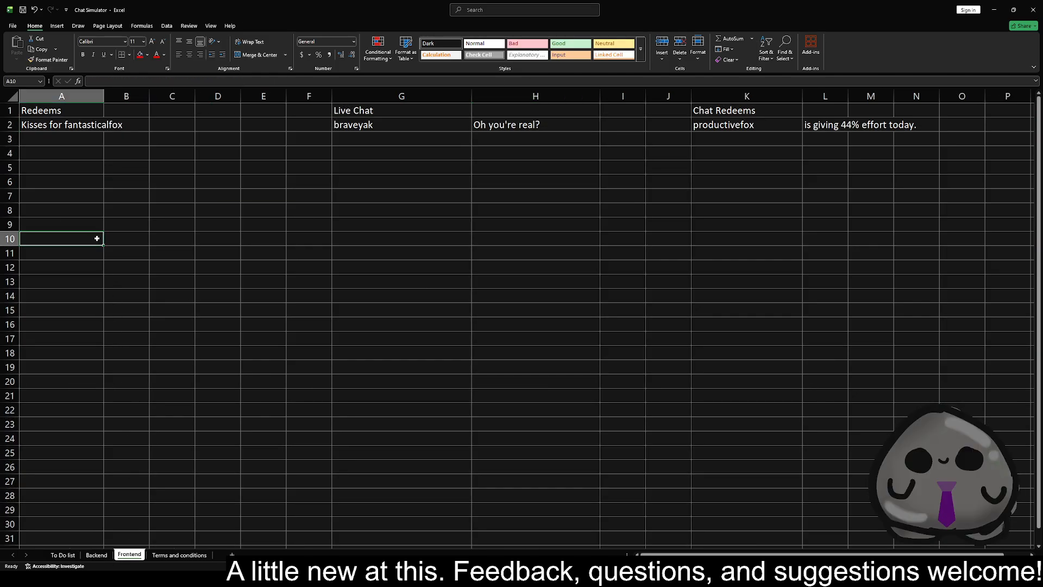
{"action": "key", "text": "F9"}
{"action": "key", "text": "F9"}
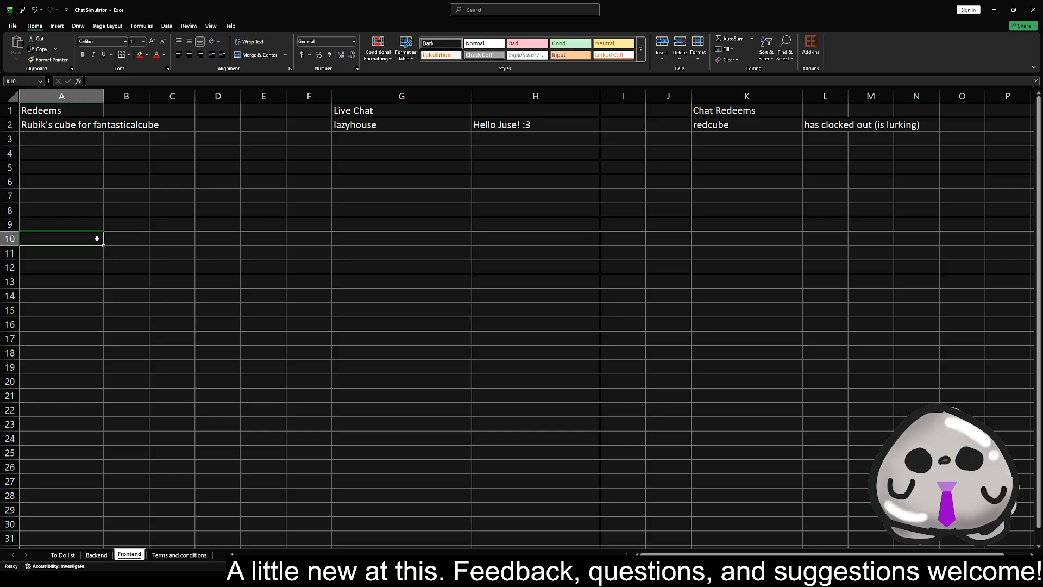
{"action": "key", "text": "F9"}
{"action": "key", "text": "F9"}
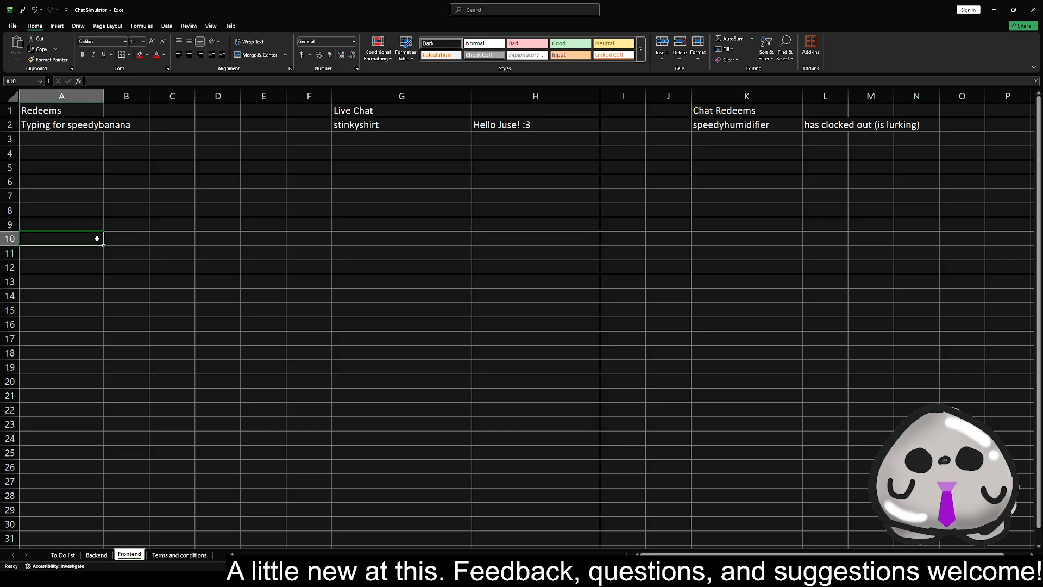
{"action": "key", "text": "F9"}
{"action": "key", "text": "F9"}
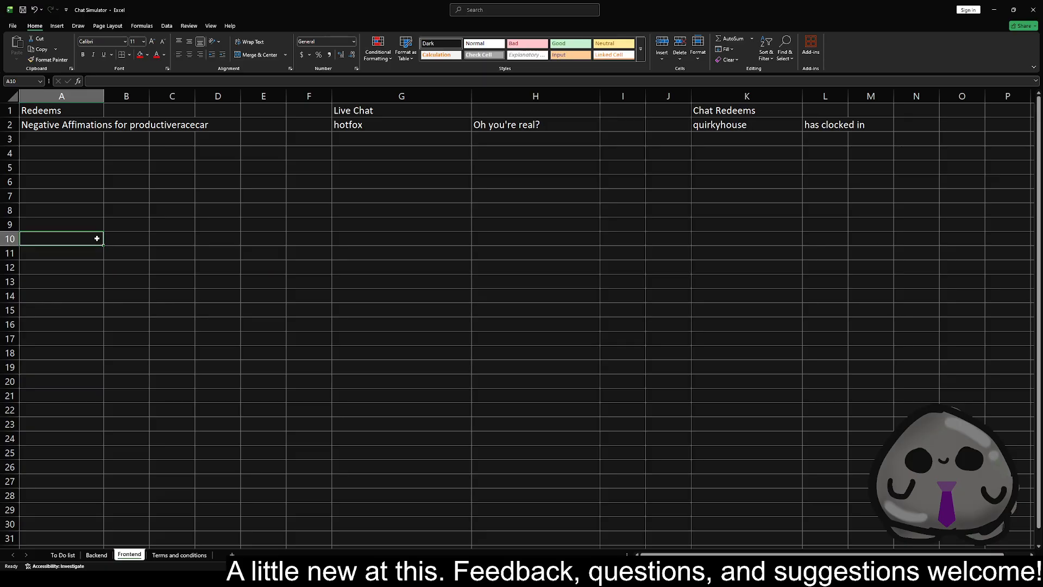
{"action": "key", "text": "F9"}
{"action": "key", "text": "F9"}
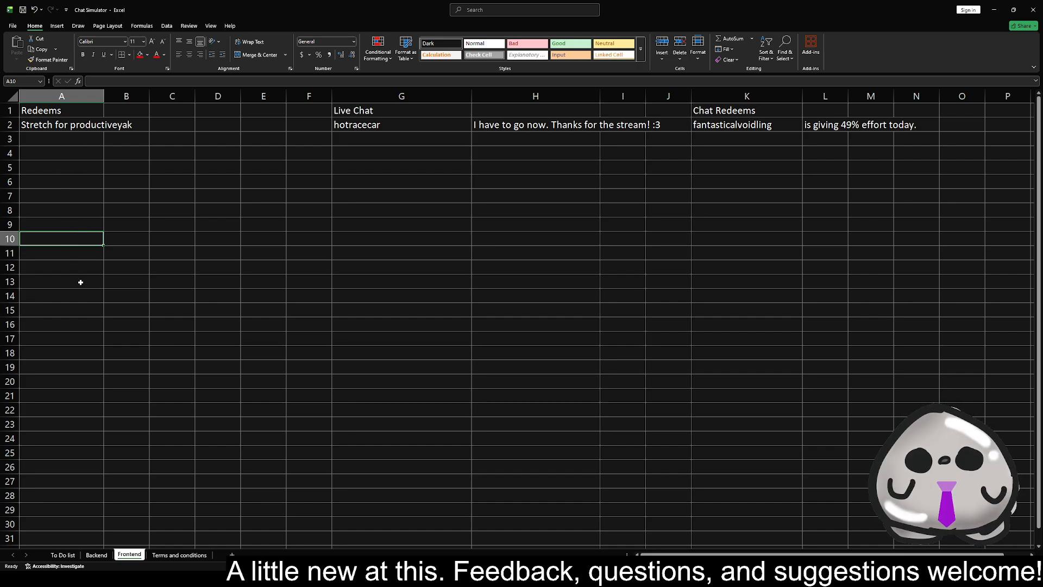
Review the username generation area on the Backend sheet and the chatbox history and ban list items on the To Do list
{"action": "left_click", "coordinate": [96, 554]}
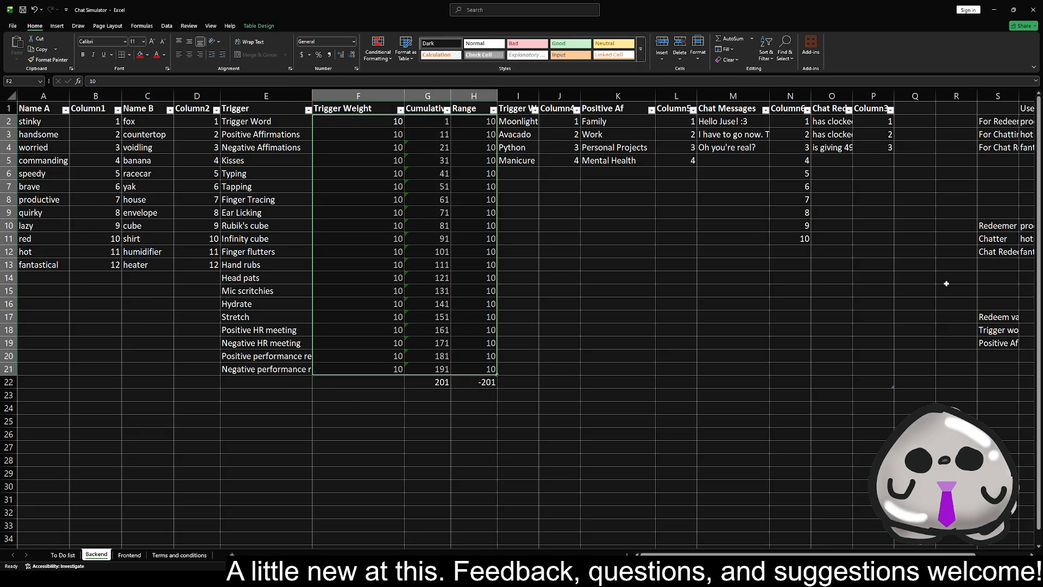
{"action": "scroll", "coordinate": [787, 537], "scroll_direction": "right", "scroll_amount": 3}
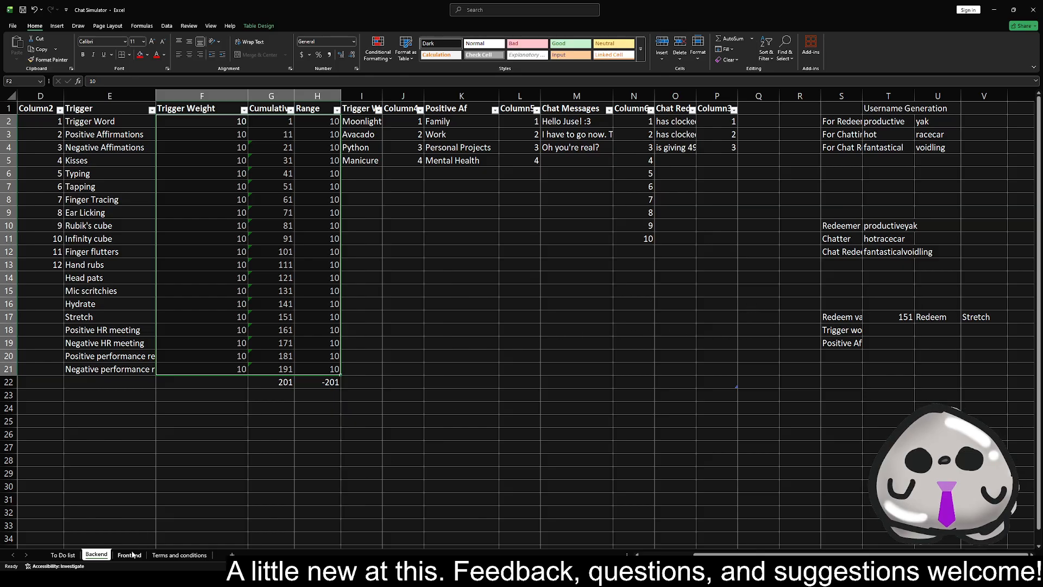
{"action": "left_click", "coordinate": [62, 555]}
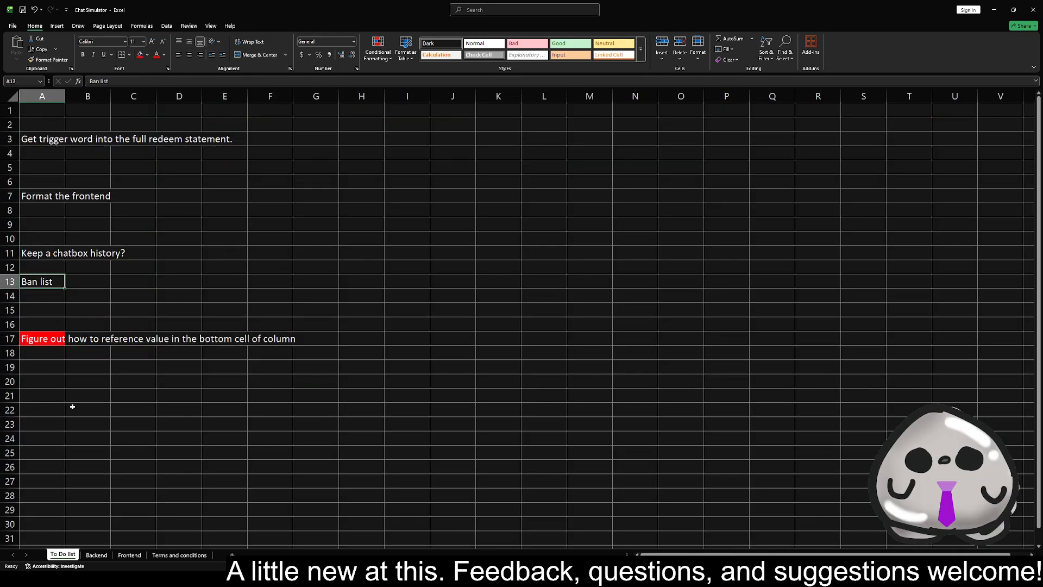
{"action": "left_click", "coordinate": [53, 251]}
{"action": "left_click", "coordinate": [47, 283]}
Look over the random entries on the Frontend sheet and open the trigger list on the Backend sheet
{"action": "left_click", "coordinate": [128, 556]}
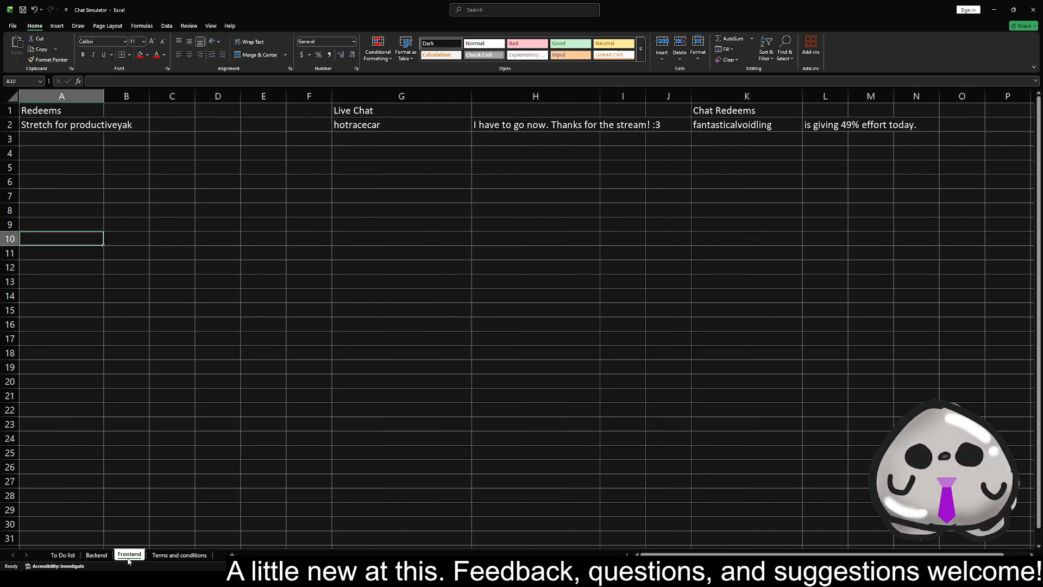
{"action": "left_click", "coordinate": [191, 237]}
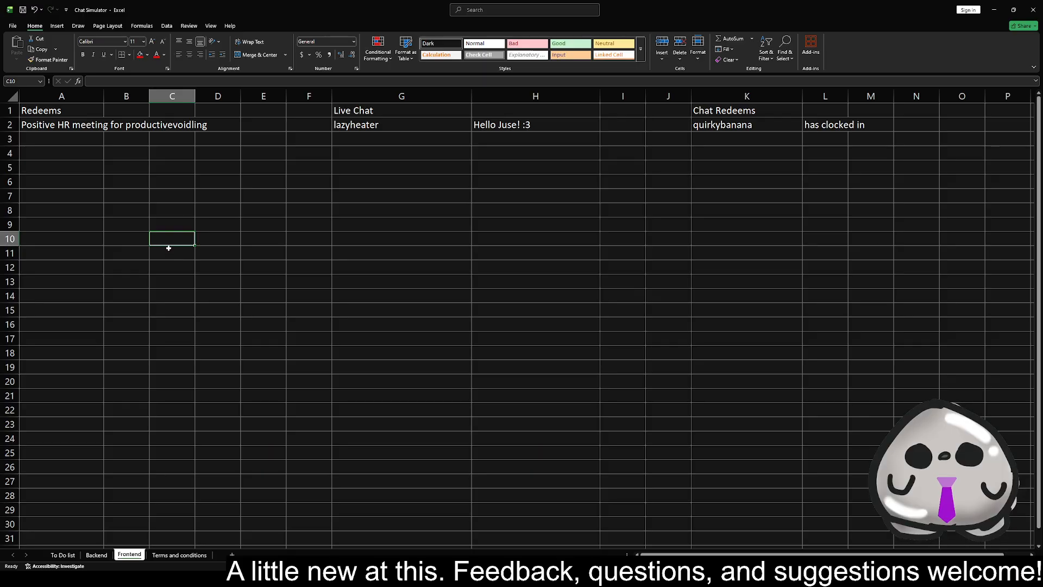
{"action": "left_click", "coordinate": [103, 555]}
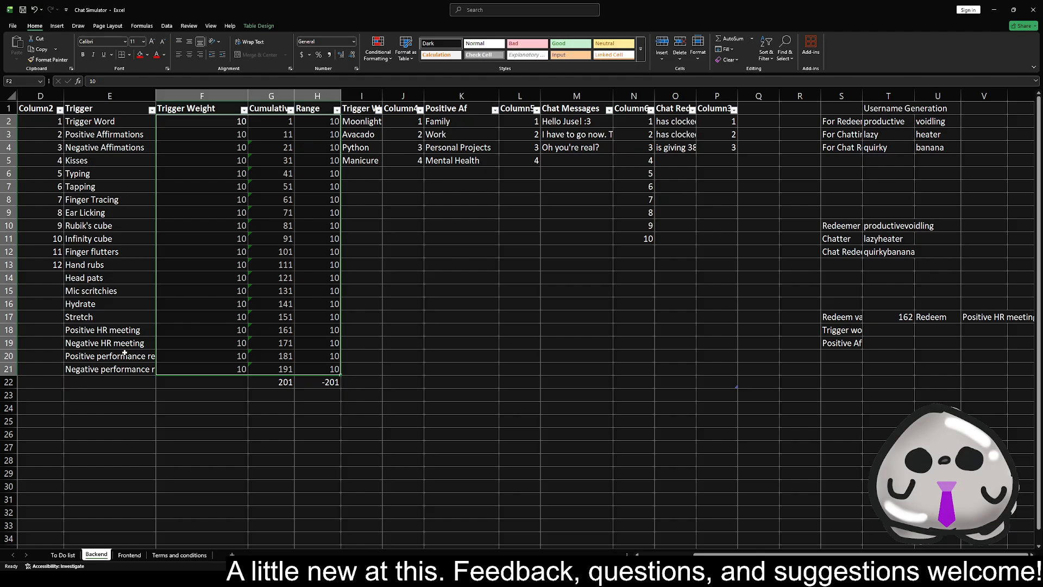
Set the Trigger Weight of the Positive HR meeting trigger to 0 on the Backend sheet
{"action": "left_click", "coordinate": [180, 330]}
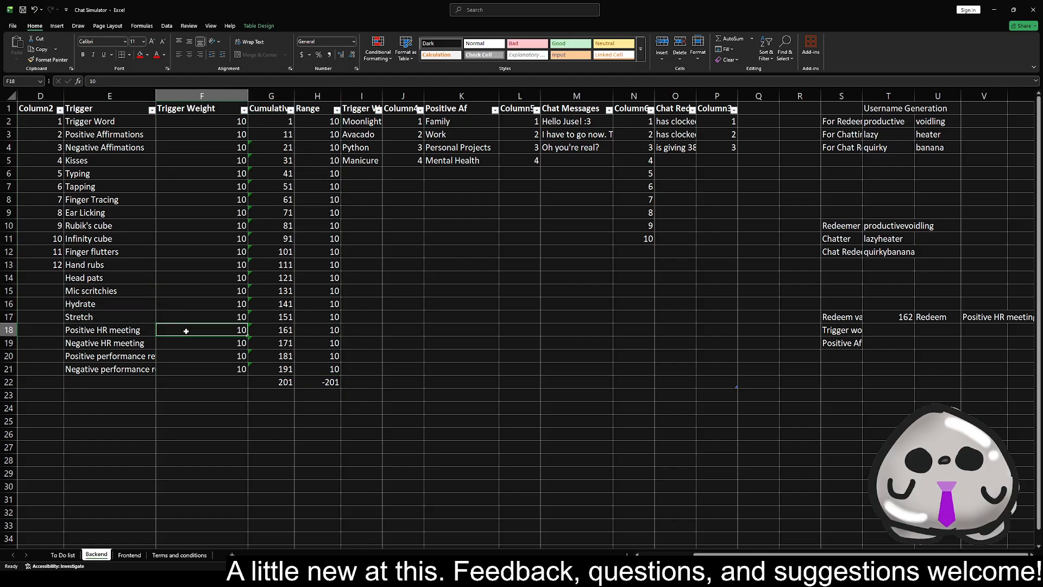
{"action": "type", "text": "0"}
{"action": "key", "text": "Return"}
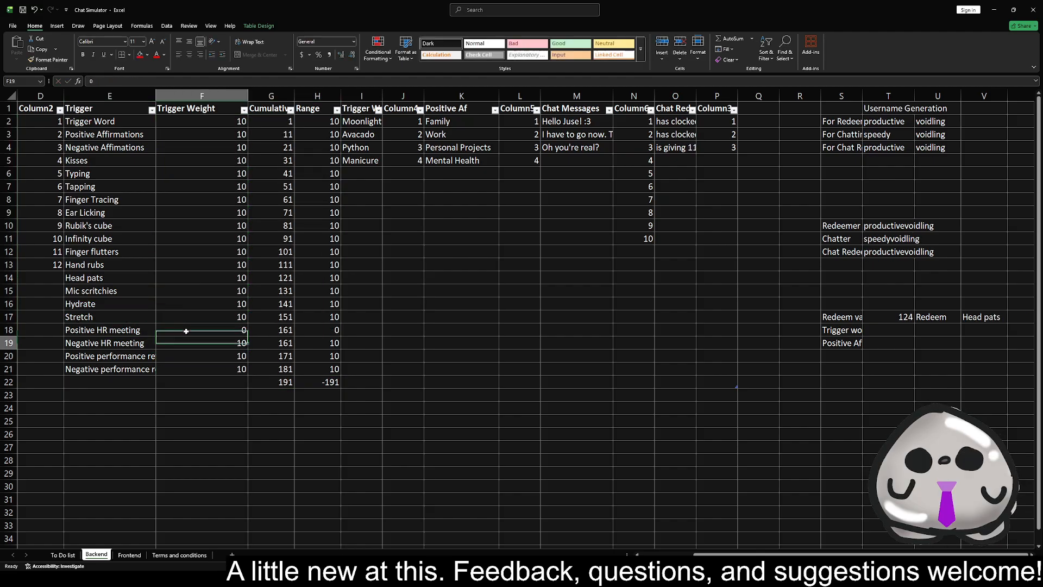
{"action": "left_click", "coordinate": [186, 331]}
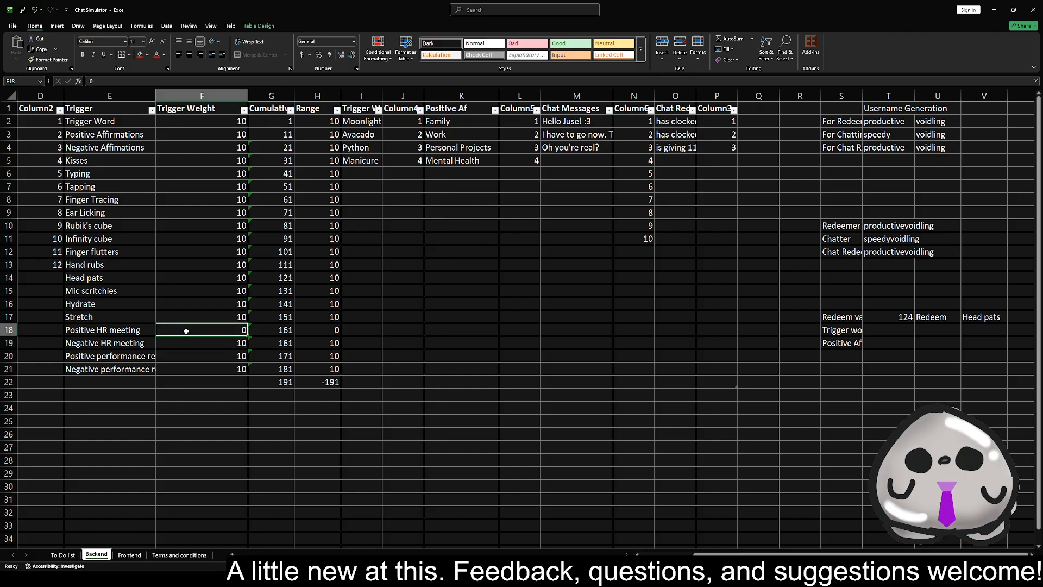
Generate a new random redeem, live chat message and chat redeem on the Frontend sheet, and select cell A3 under the redeem
{"action": "left_click", "coordinate": [129, 554]}
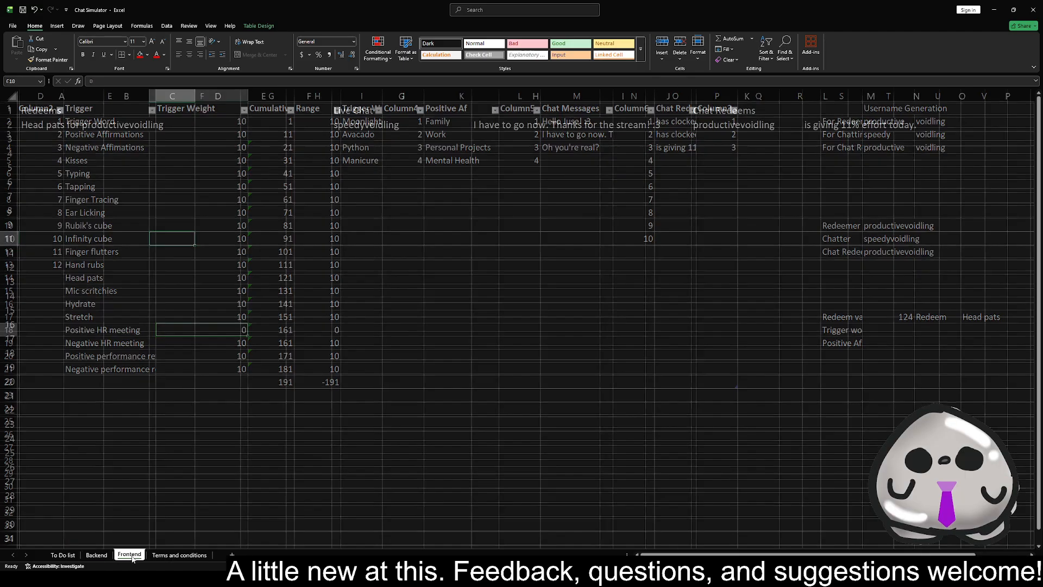
{"action": "left_click", "coordinate": [90, 206]}
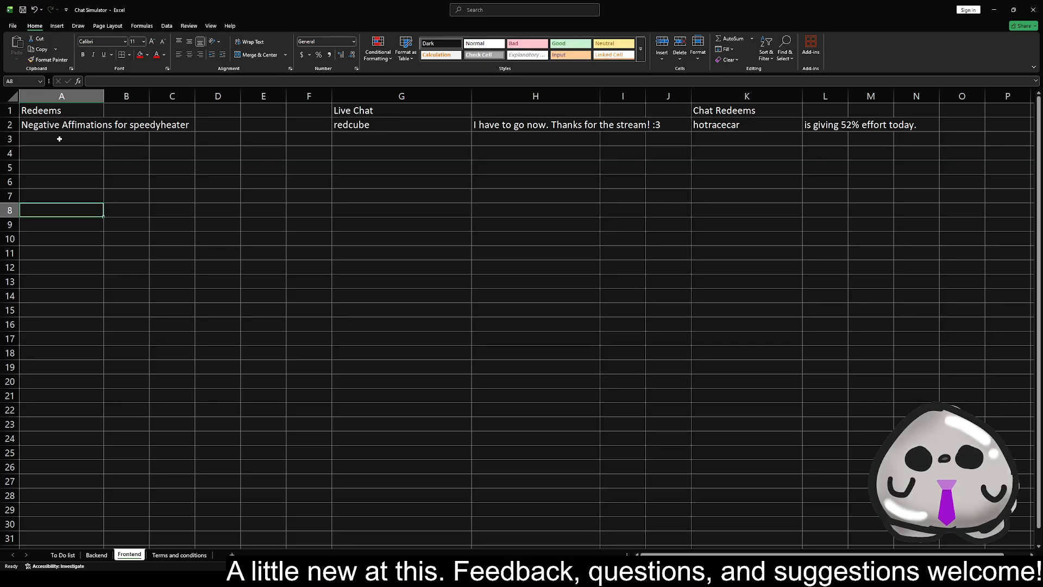
{"action": "left_click", "coordinate": [59, 139]}
Review the trigger list and weights on the Backend sheet, and return to the random entries on the Frontend sheet
{"action": "left_click", "coordinate": [96, 554]}
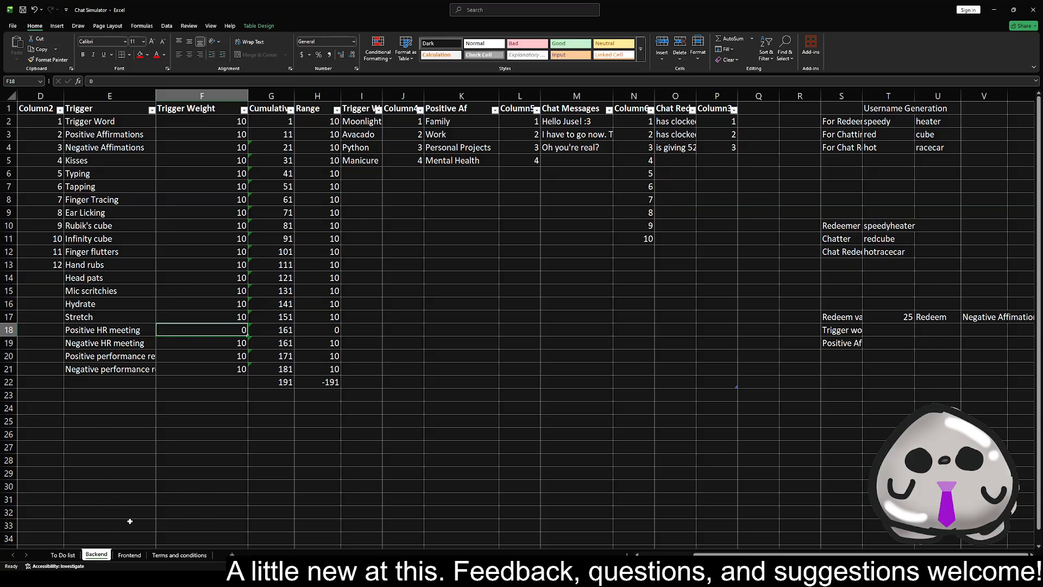
{"action": "left_click", "coordinate": [130, 555]}
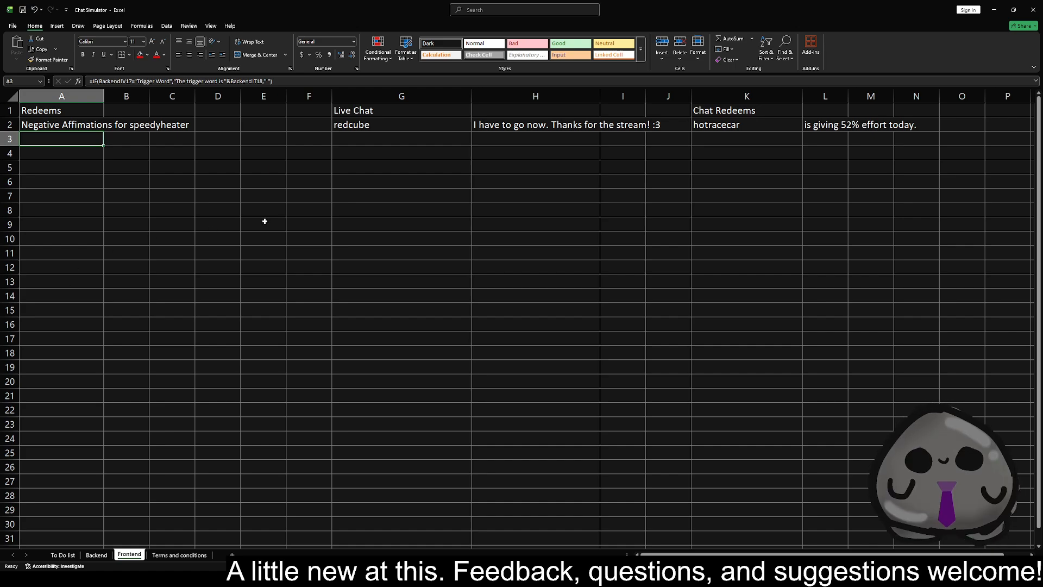
{"action": "left_click", "coordinate": [297, 198]}
{"action": "left_click", "coordinate": [193, 166]}
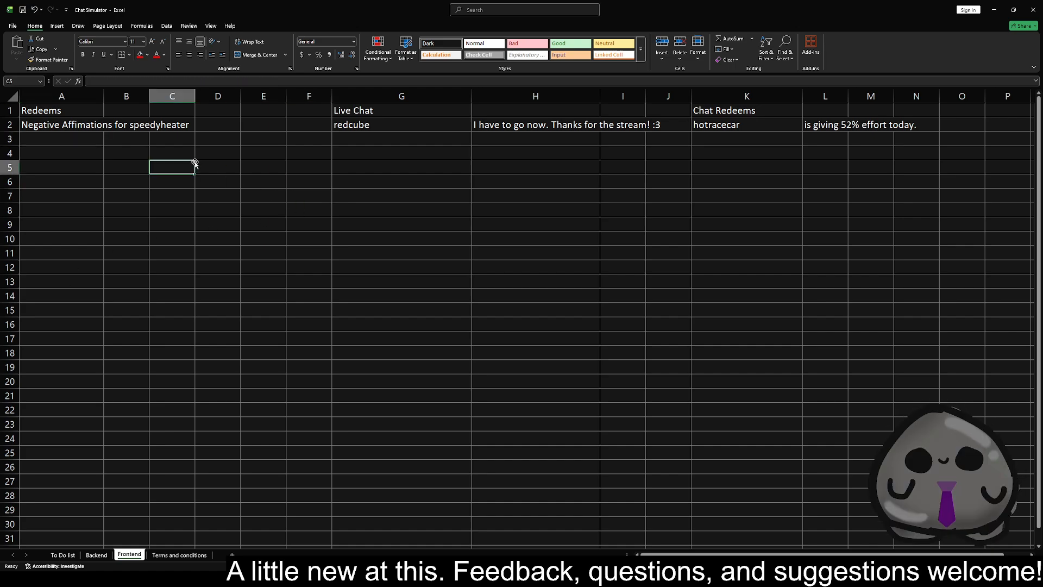
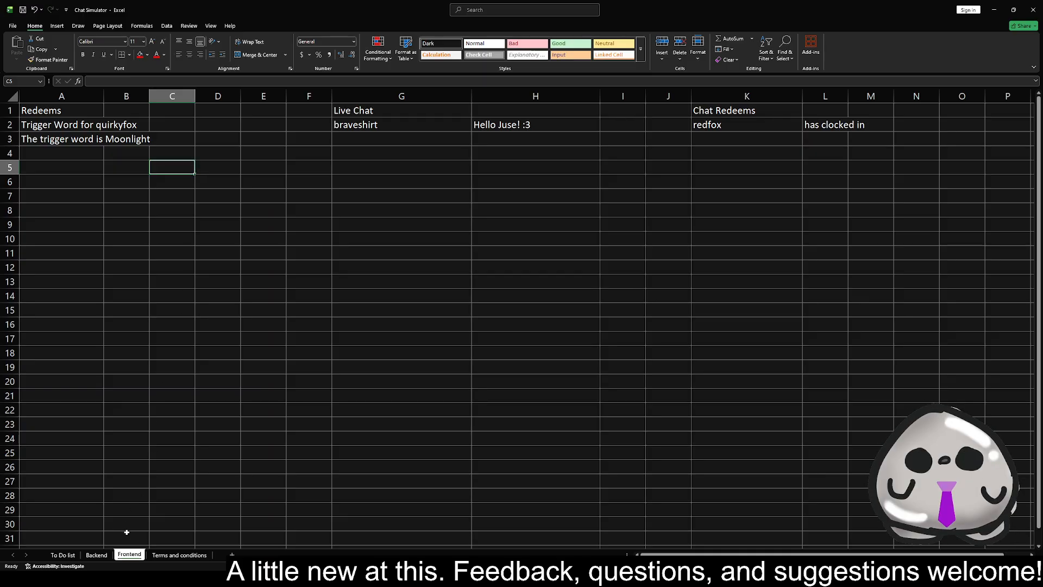
Select the trigger words on the Backend sheet and fit the Trigger Words column's width to its contents
{"action": "left_click", "coordinate": [97, 555]}
{"action": "left_click_drag", "start_coordinate": [361, 121], "coordinate": [367, 161]}
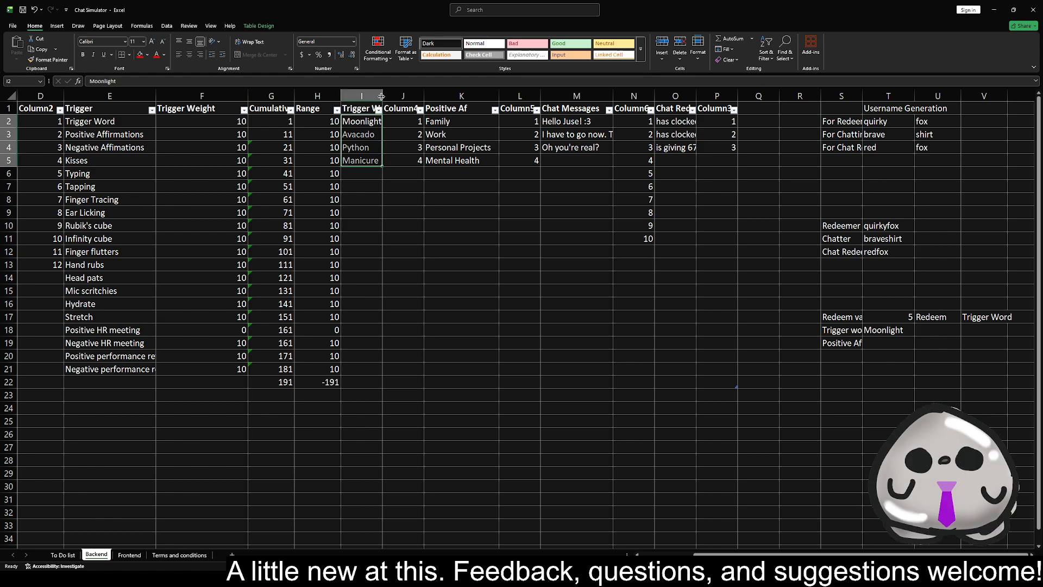
{"action": "double_click", "coordinate": [382, 96]}
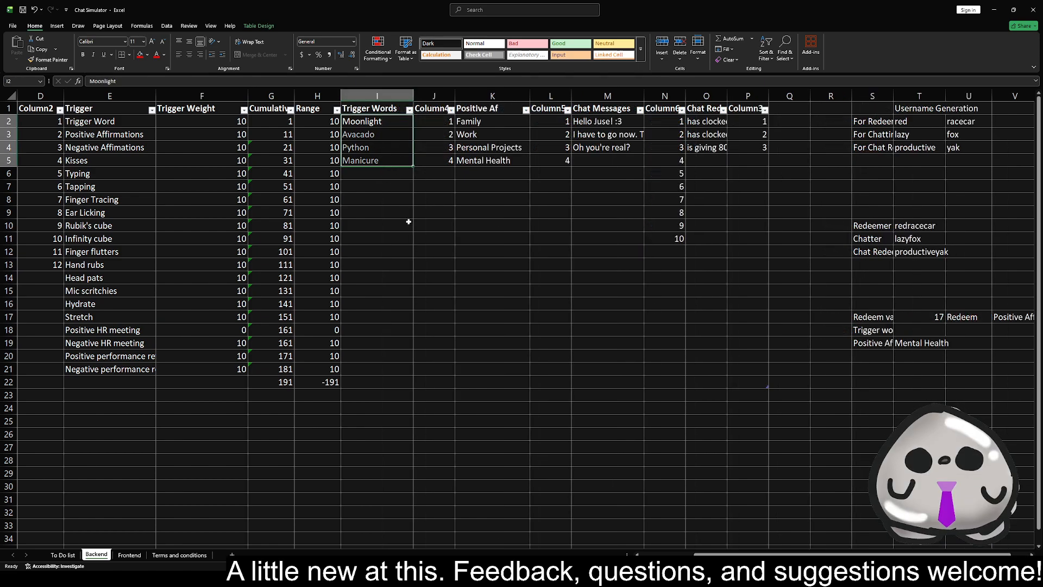
{"action": "left_click", "coordinate": [426, 239]}
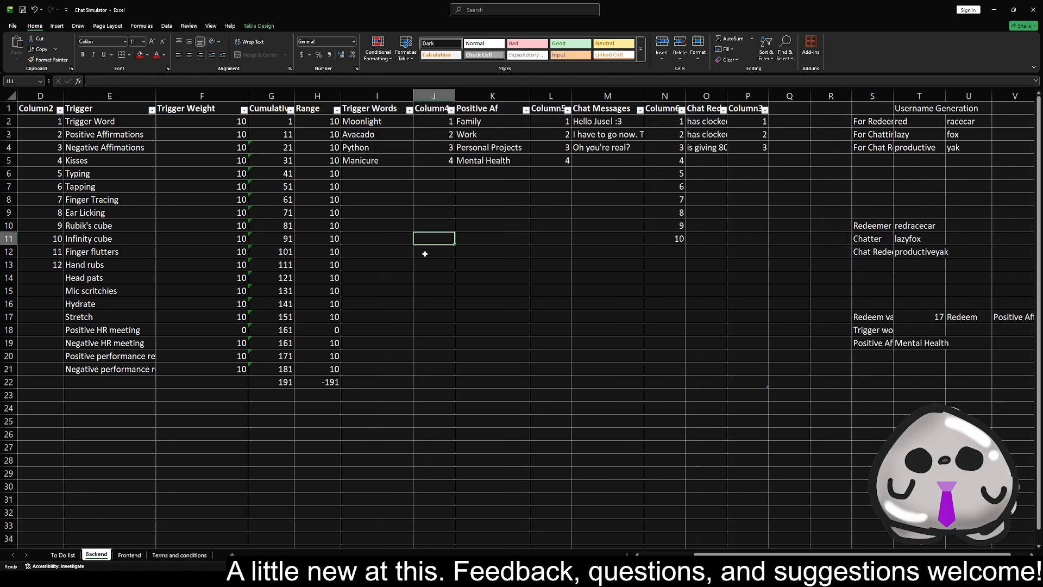
Return to the Frontend sheet and generate a new random redeem, live chat message and chat redeem twice
{"action": "left_click", "coordinate": [130, 554]}
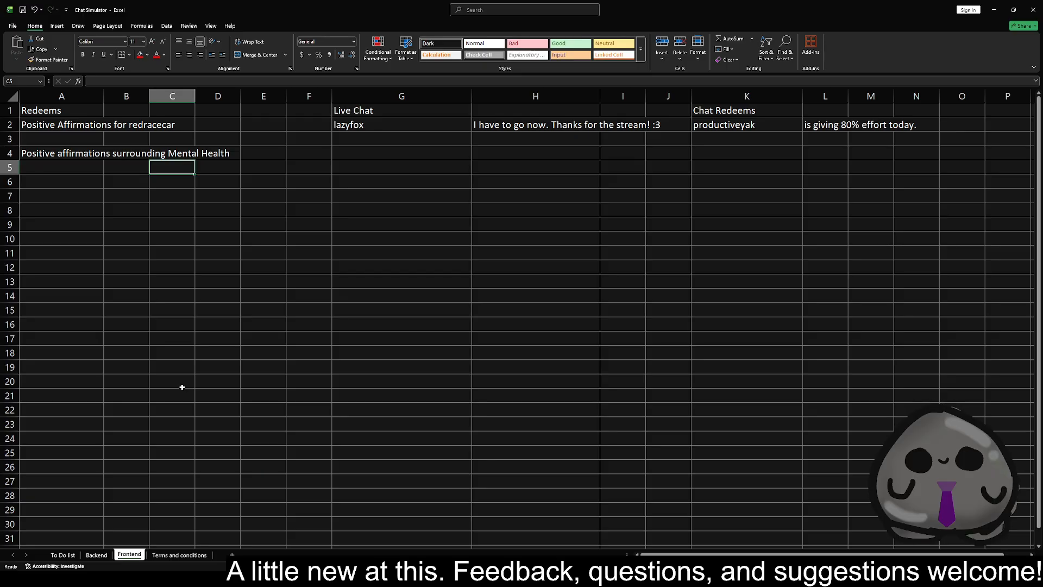
{"action": "left_click", "coordinate": [316, 257]}
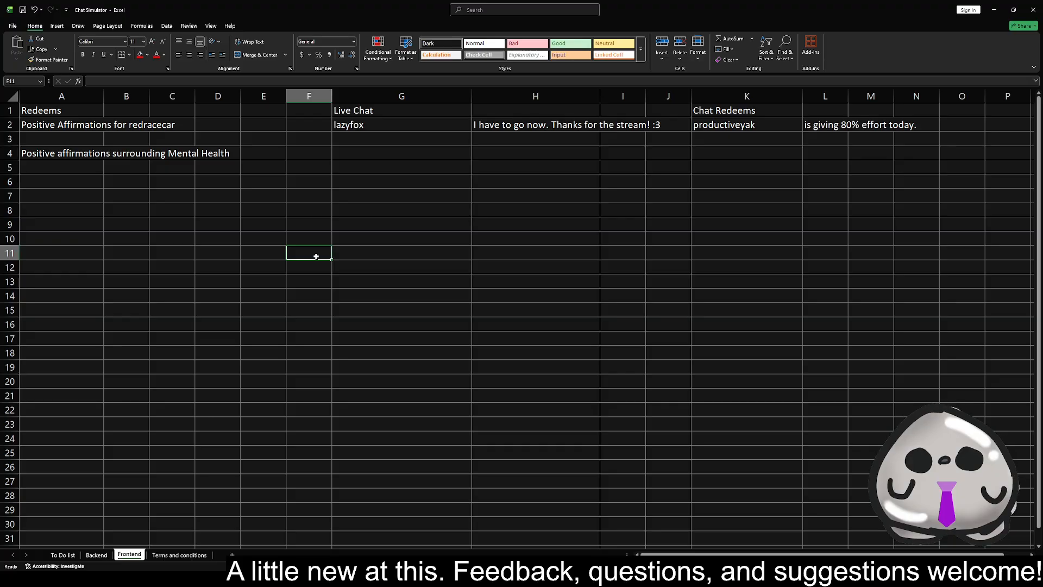
{"action": "key", "text": "F9"}
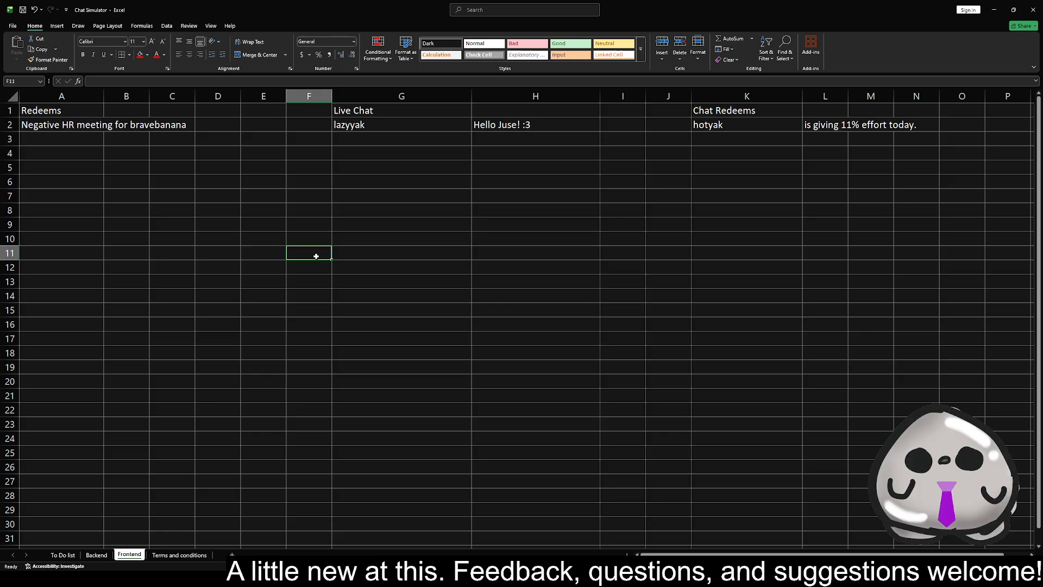
{"action": "left_click", "coordinate": [250, 220]}
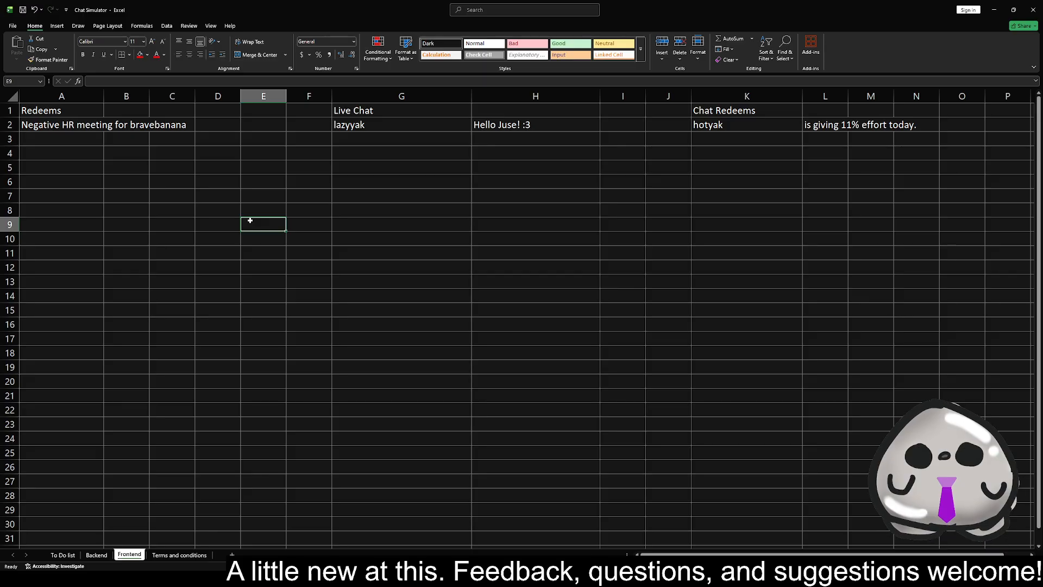
{"action": "key", "text": "F9"}
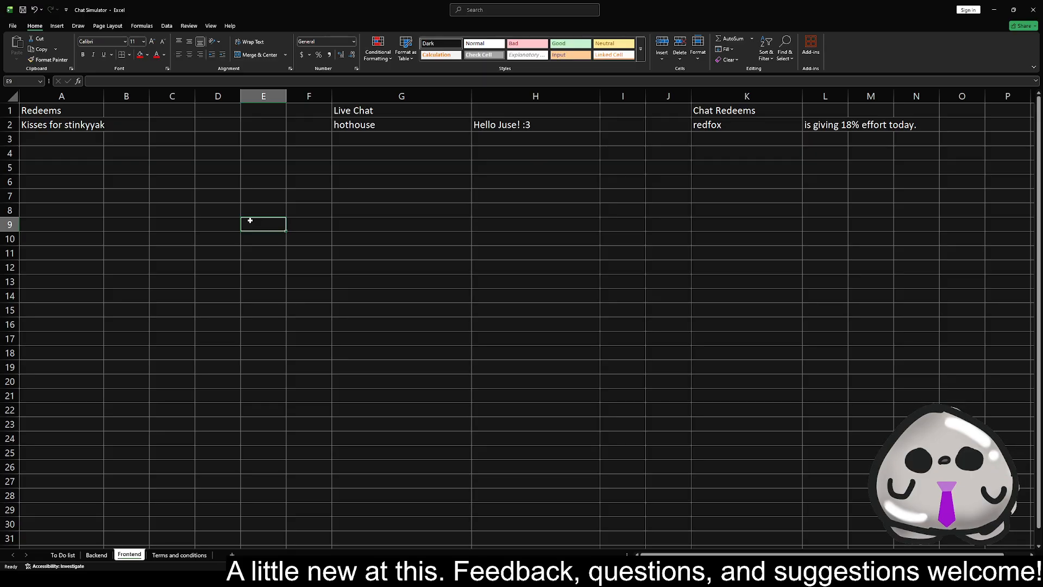
Review the tasks on the To Do list sheet and select A16:F18 around the note on referencing a column's bottom cell
{"action": "left_click", "coordinate": [62, 554]}
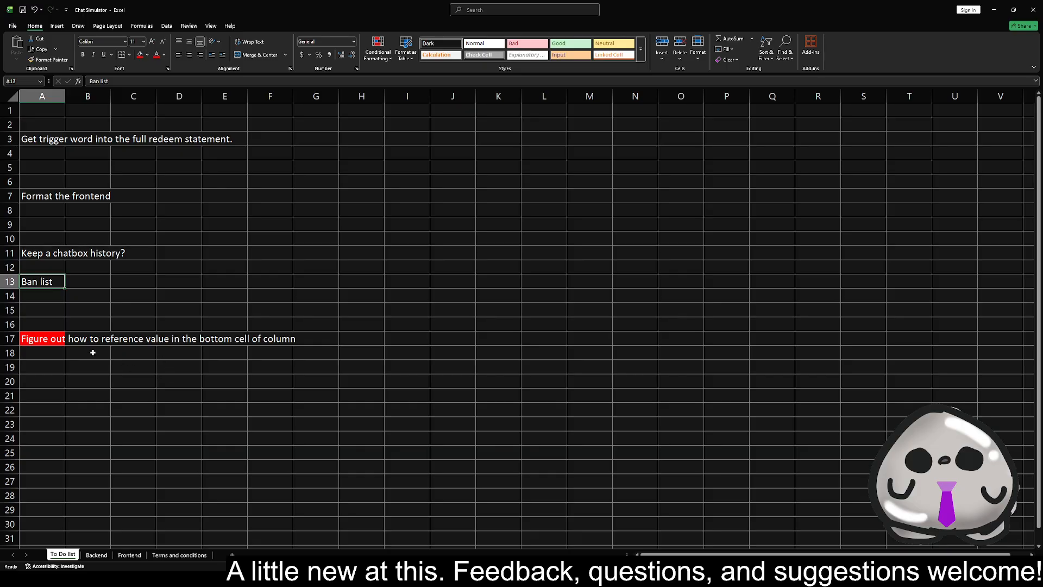
{"action": "left_click", "coordinate": [37, 321]}
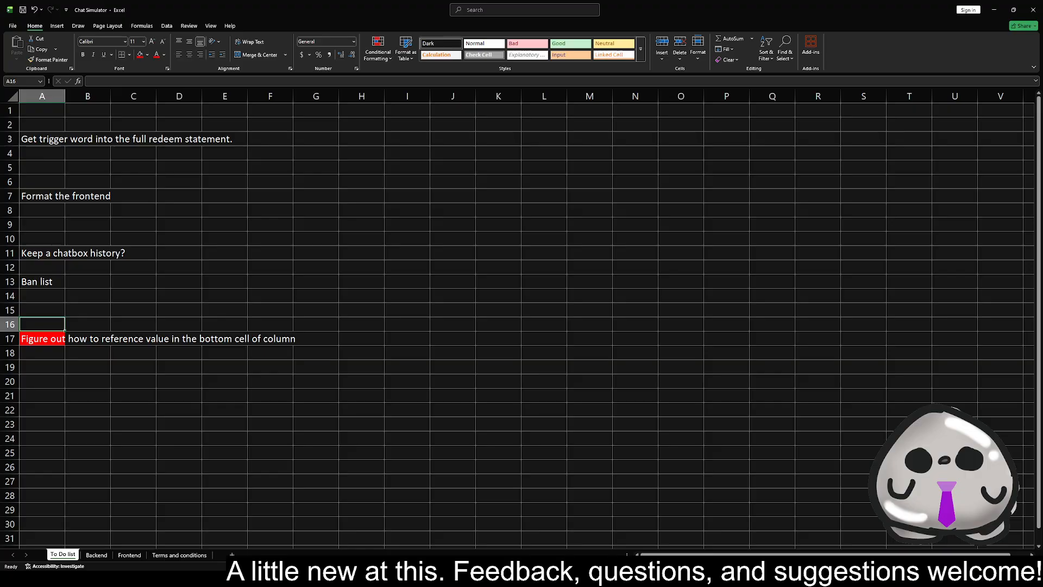
{"action": "left_click_drag", "start_coordinate": [46, 124], "coordinate": [279, 353]}
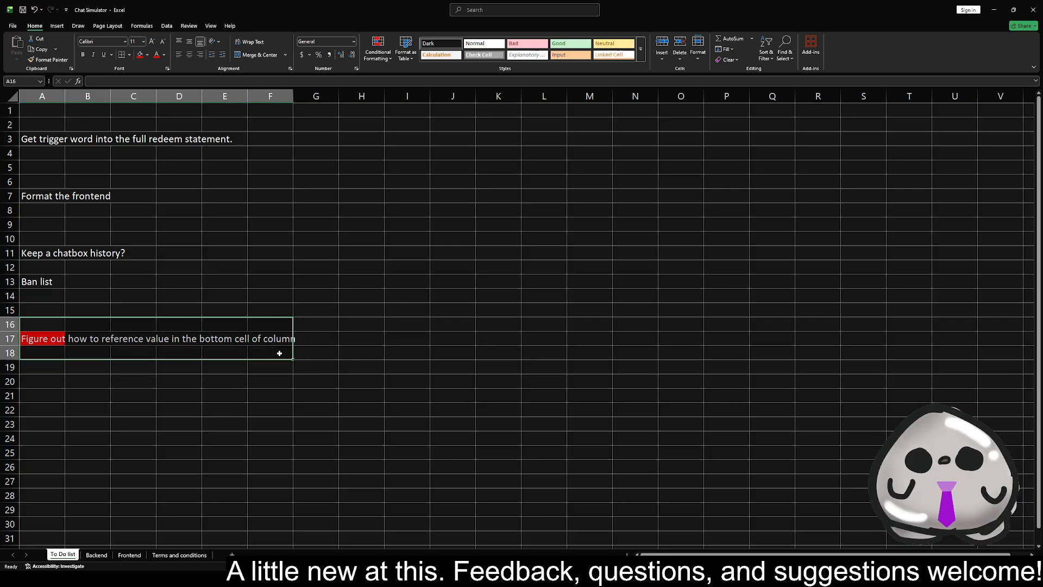